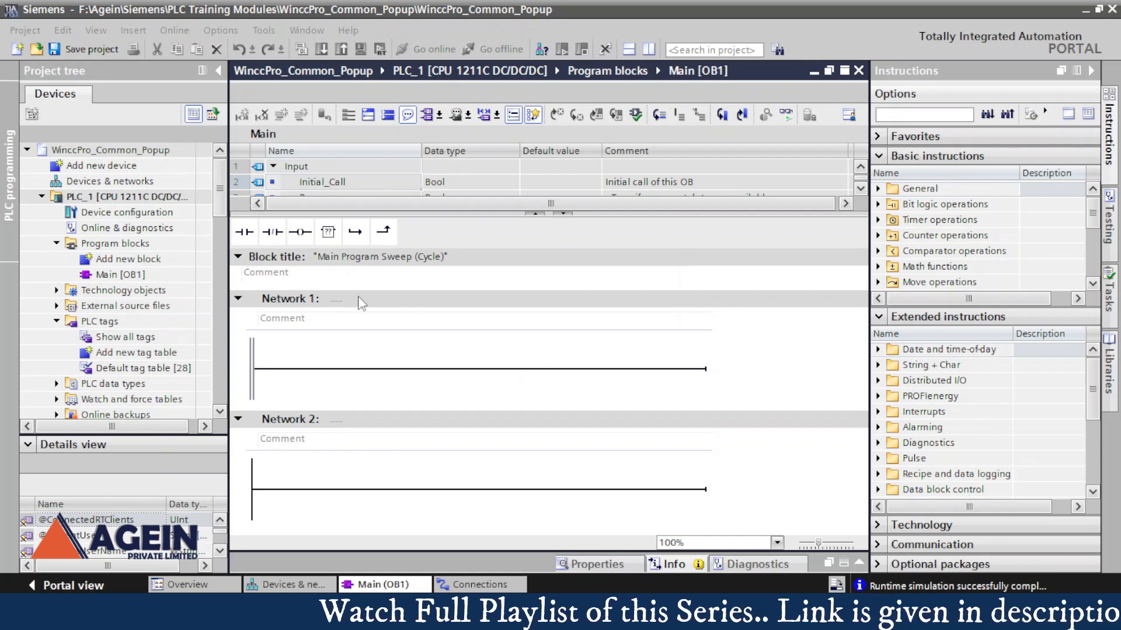
Add a new function block named FanLogic in LAD to the PLC's program blocks.
{"action": "double_click", "coordinate": [126, 260]}
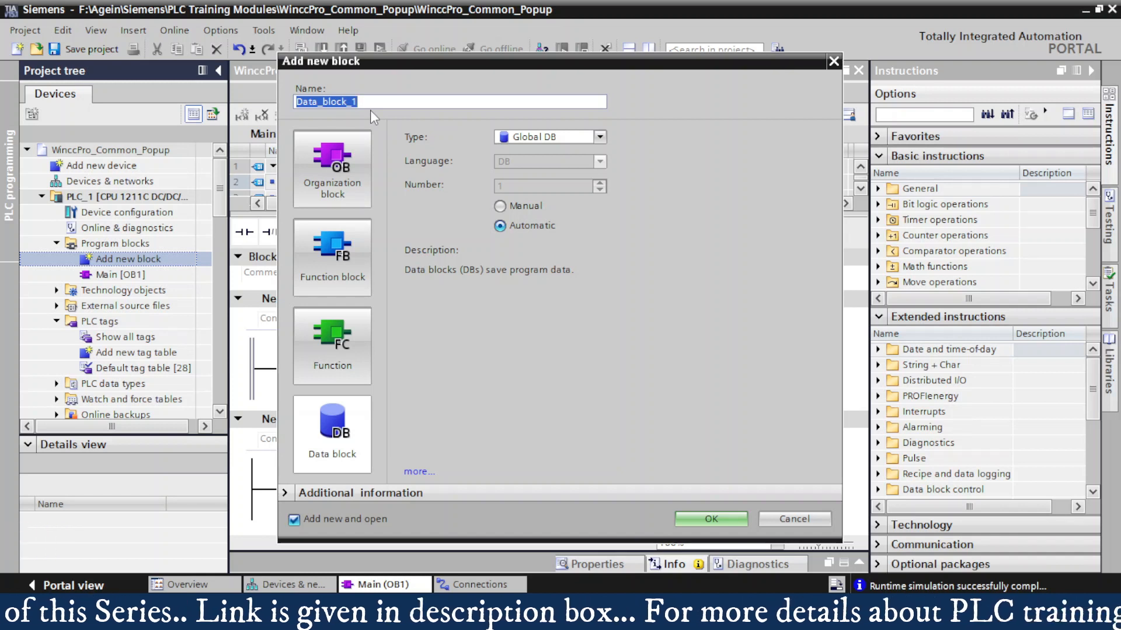
{"action": "left_click", "coordinate": [331, 273]}
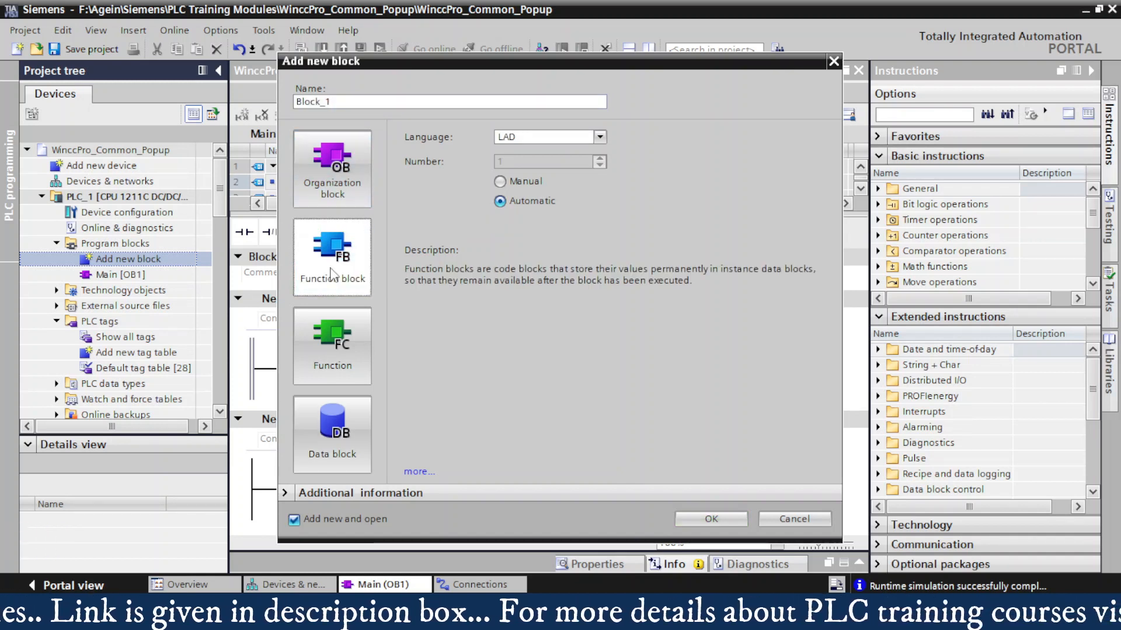
{"action": "left_click", "coordinate": [342, 101]}
{"action": "double_click", "coordinate": [353, 101]}
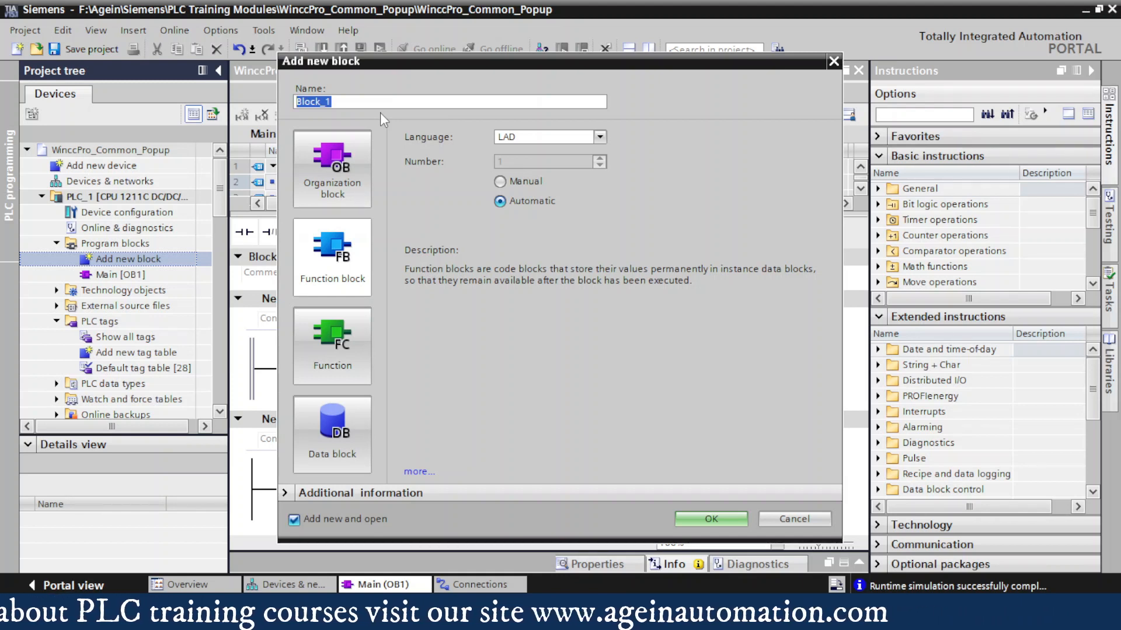
{"action": "type", "text": "F"}
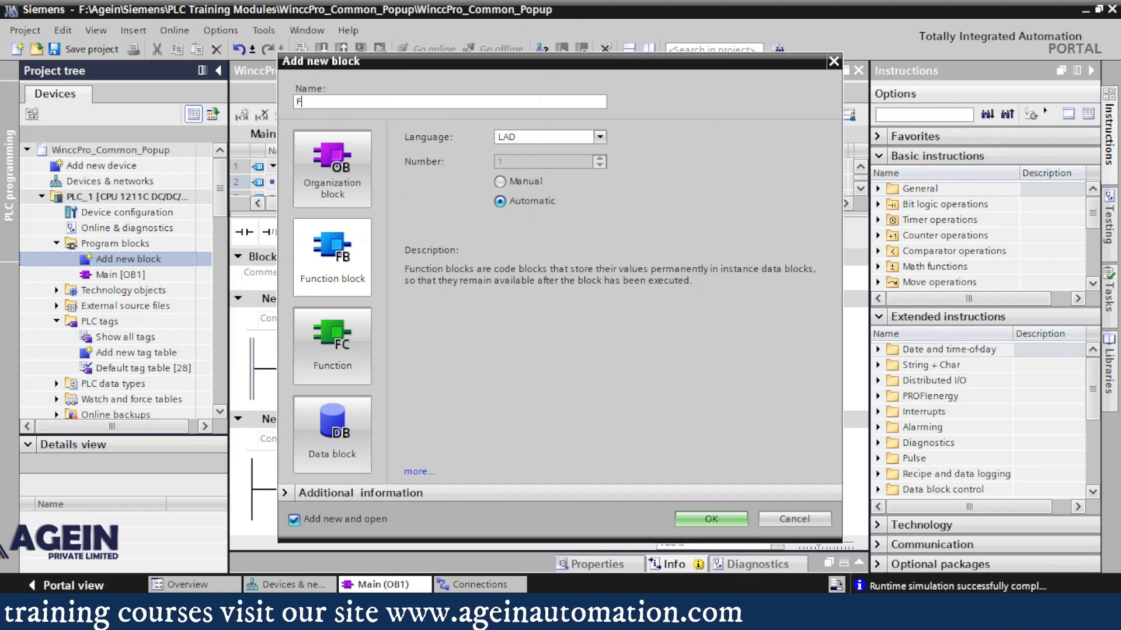
{"action": "type", "text": "ANL"}
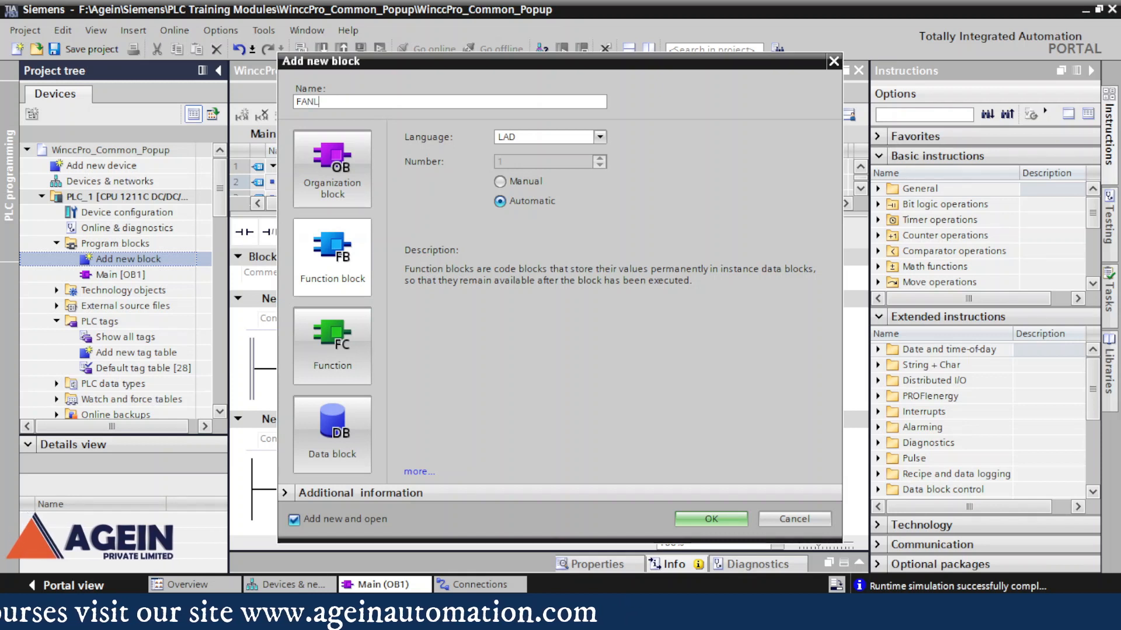
{"action": "type", "text": "ogic"}
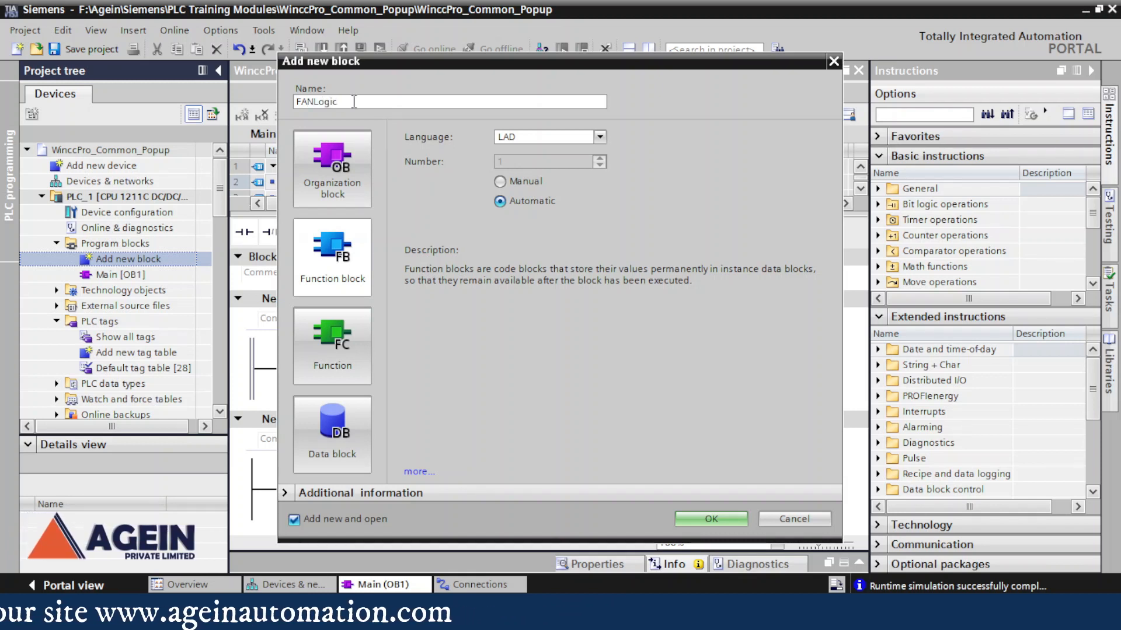
{"action": "left_click", "coordinate": [314, 102]}
{"action": "key", "text": "BackSpace"}
{"action": "key", "text": "BackSpace"}
{"action": "type", "text": "an"}
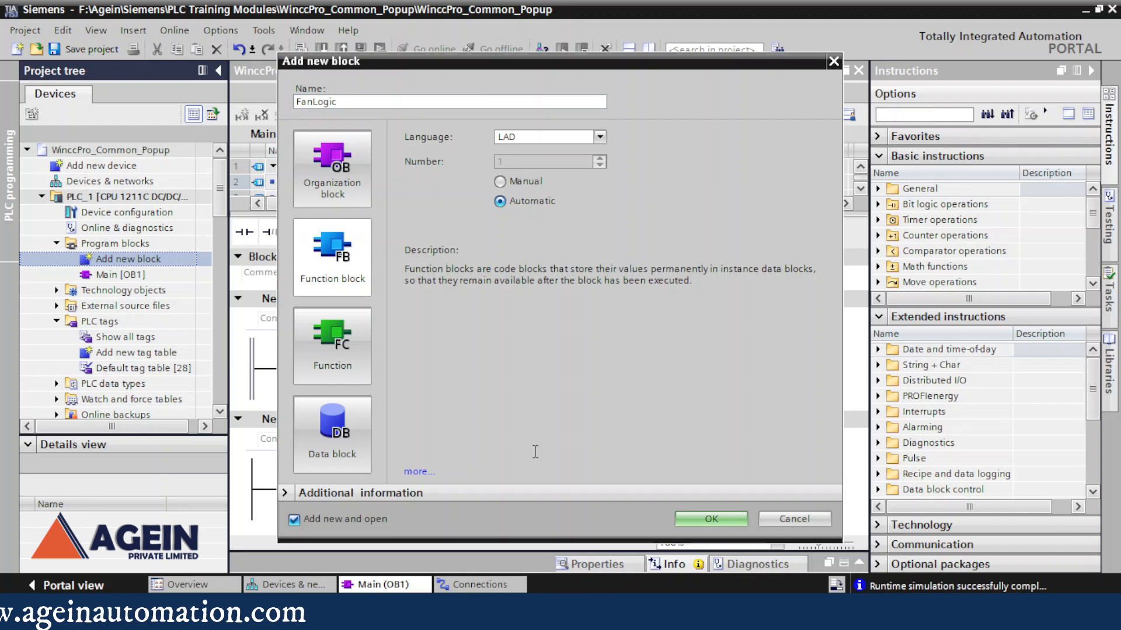
{"action": "left_click", "coordinate": [333, 279]}
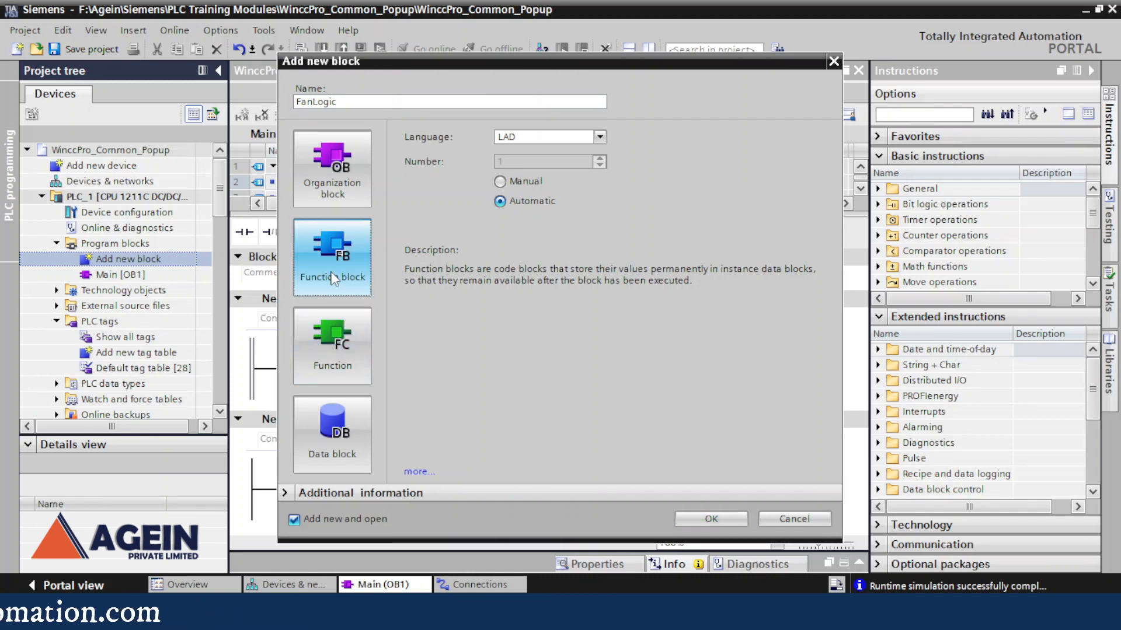
{"action": "left_click", "coordinate": [711, 519]}
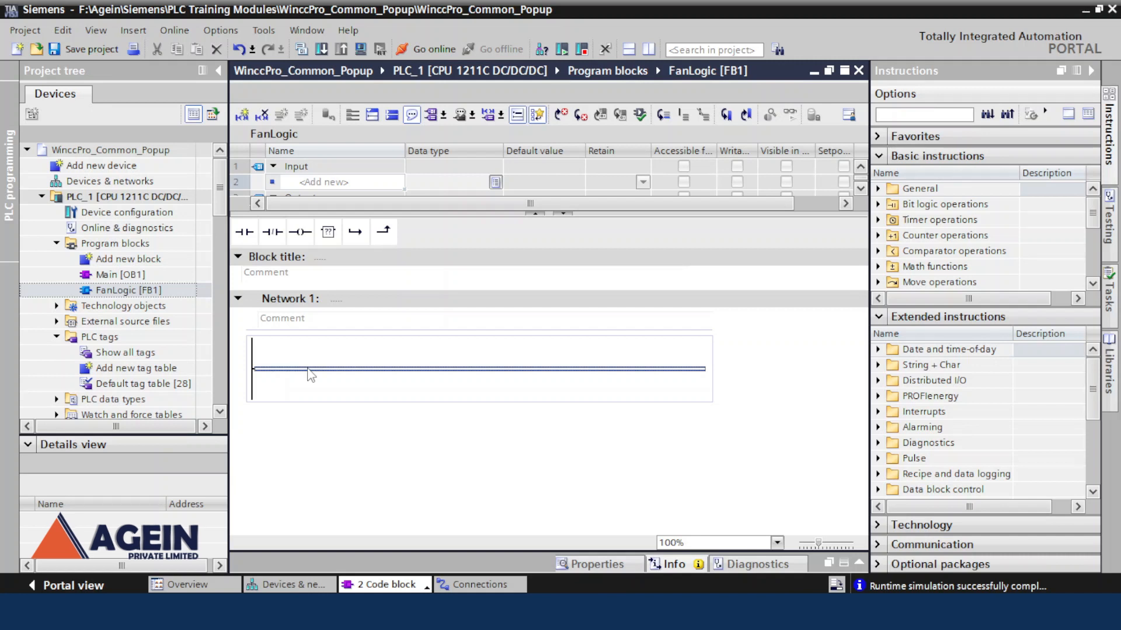
Insert a normally open contact, a normally closed contact and a coil in Network 1 of FanLogic.
{"action": "left_click_drag", "start_coordinate": [311, 375], "coordinate": [307, 372]}
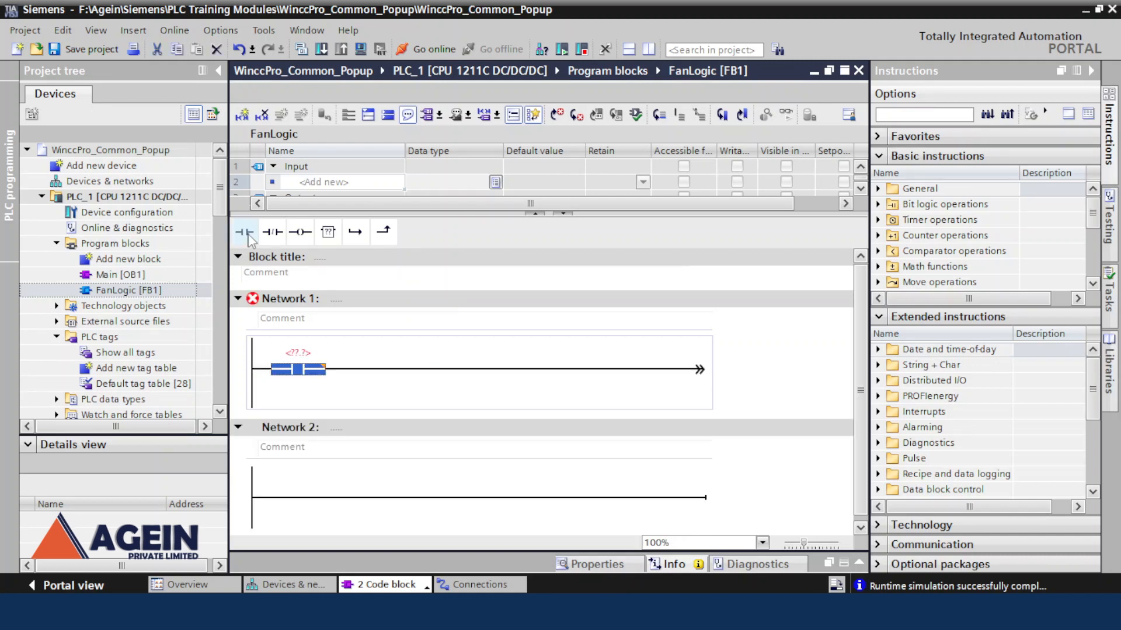
{"action": "left_click", "coordinate": [281, 235]}
{"action": "left_click", "coordinate": [308, 233]}
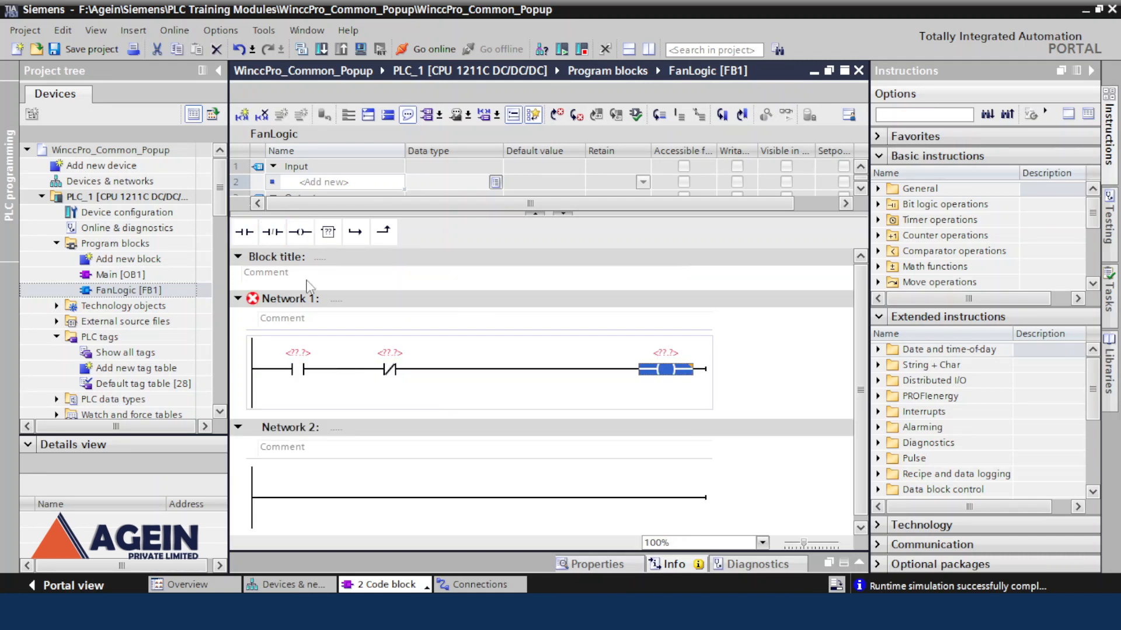
Add a parallel branch with a normally open contact around the first contact in Network 1.
{"action": "left_click", "coordinate": [272, 370]}
{"action": "left_click", "coordinate": [355, 231]}
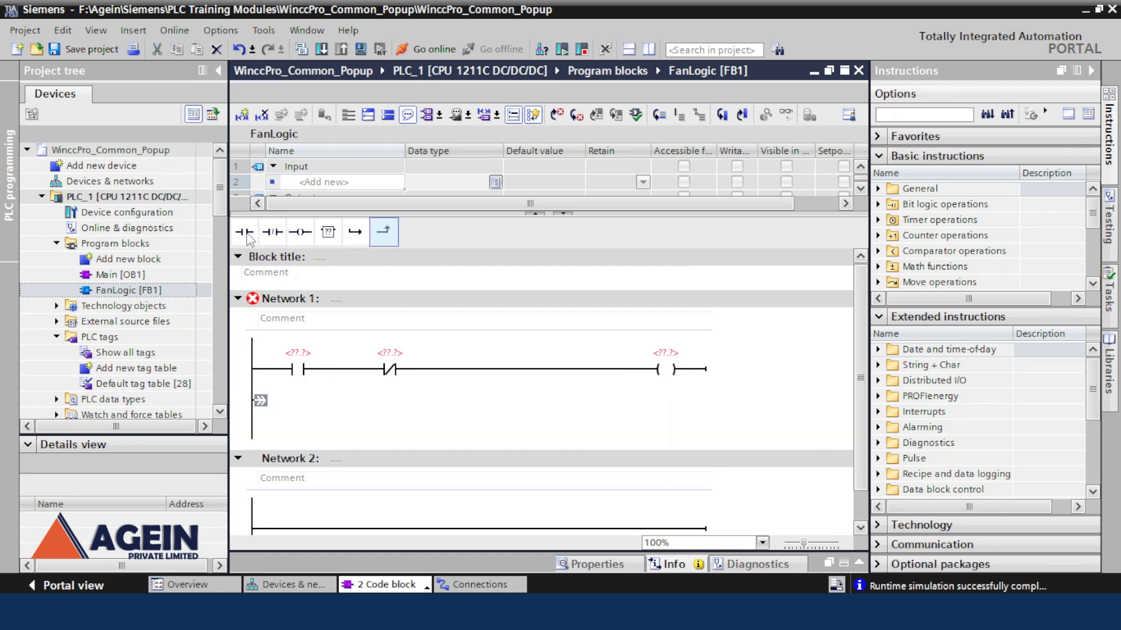
{"action": "left_click", "coordinate": [244, 231]}
{"action": "left_click", "coordinate": [383, 231]}
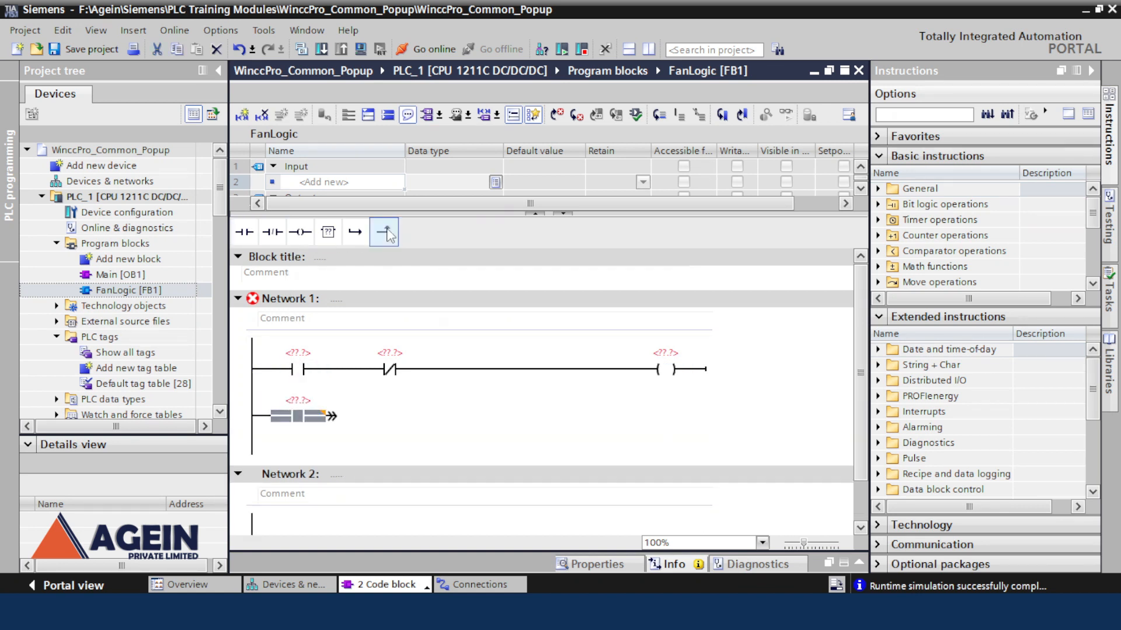
Assign the operand OperStart to the first normally open contact and OperStop to the normally closed contact.
{"action": "double_click", "coordinate": [295, 353]}
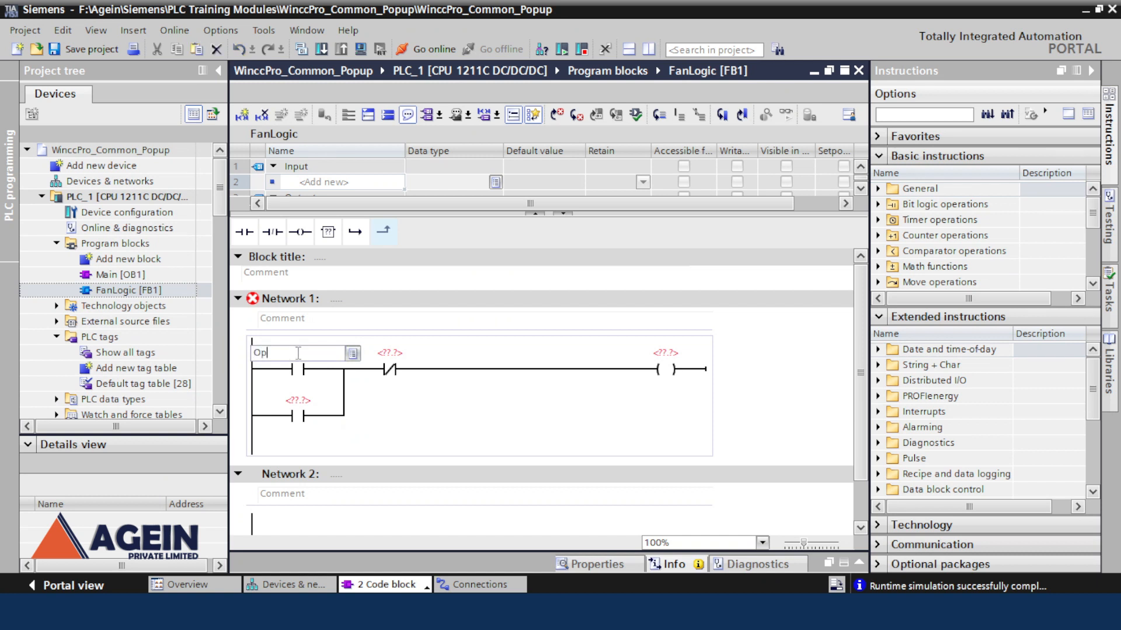
{"action": "type", "text": "OperStart"}
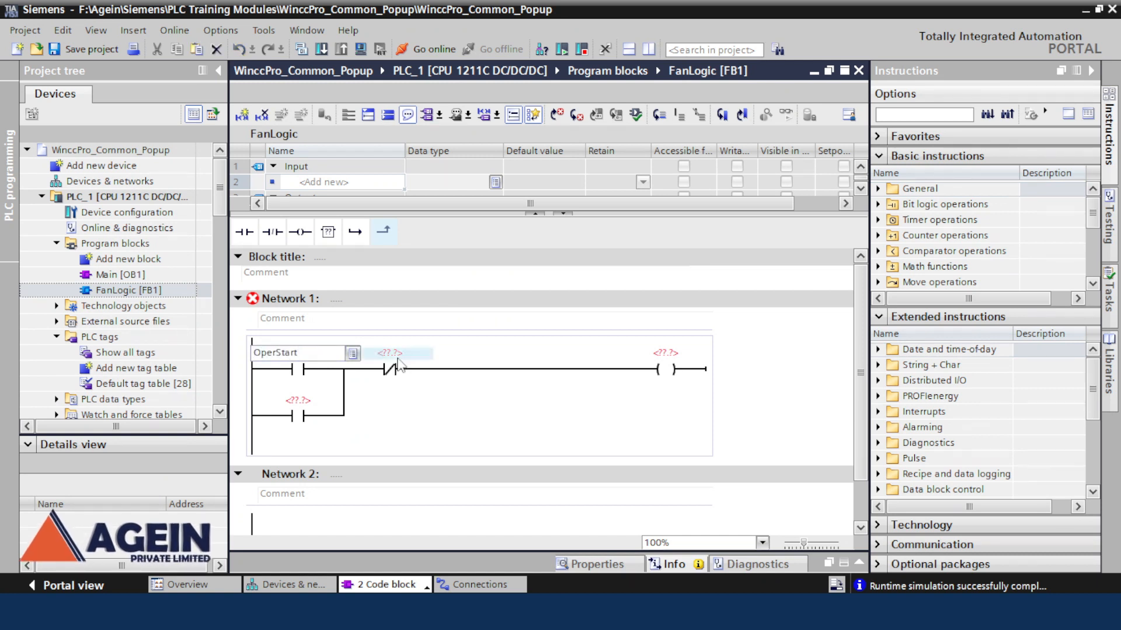
{"action": "double_click", "coordinate": [390, 353]}
{"action": "type", "text": "Op"}
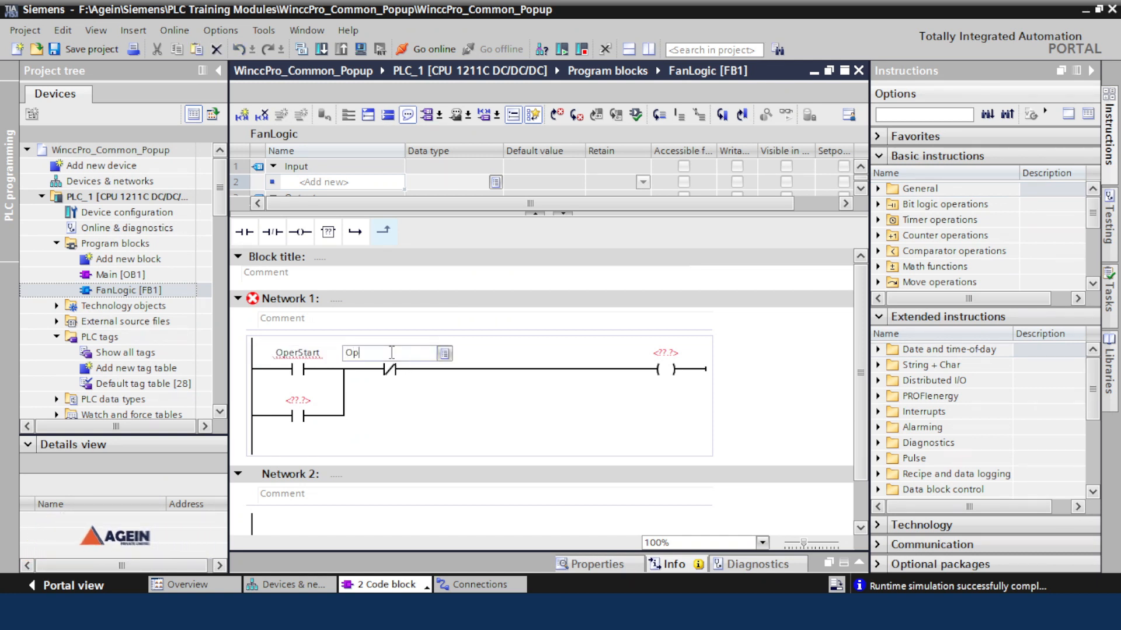
{"action": "type", "text": "erStop"}
Assign the operand Run to the coil and copy it to the parallel branch contact.
{"action": "double_click", "coordinate": [679, 355]}
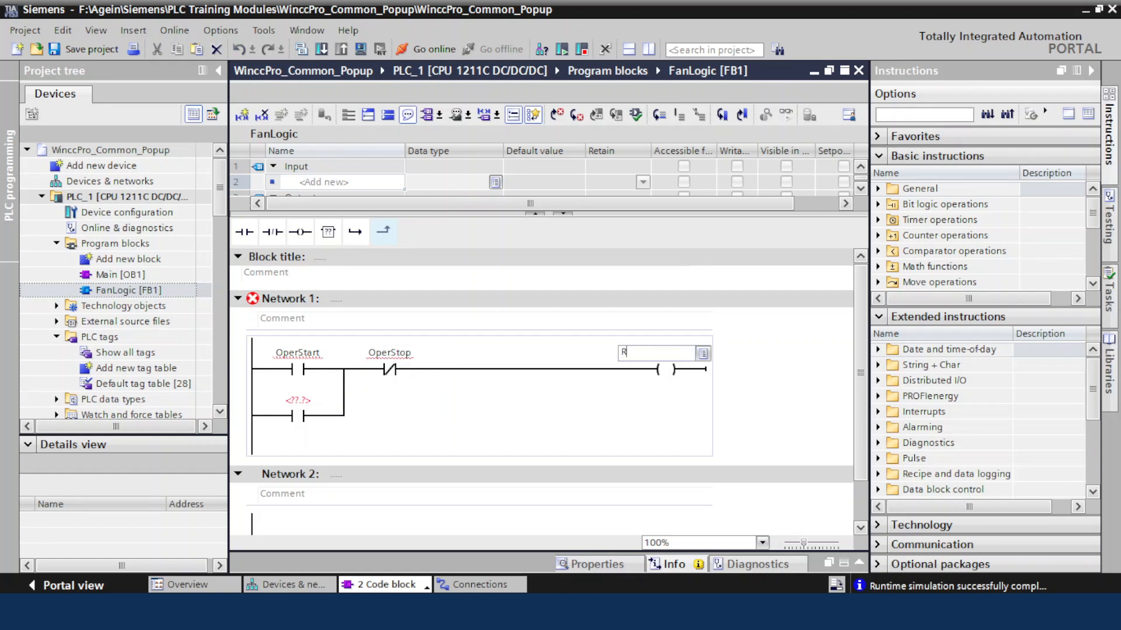
{"action": "type", "text": "Run"}
{"action": "key", "text": "Return"}
{"action": "double_click", "coordinate": [660, 353]}
{"action": "key", "text": "ctrl+c"}
{"action": "double_click", "coordinate": [306, 402]}
{"action": "key", "text": "ctrl+v"}
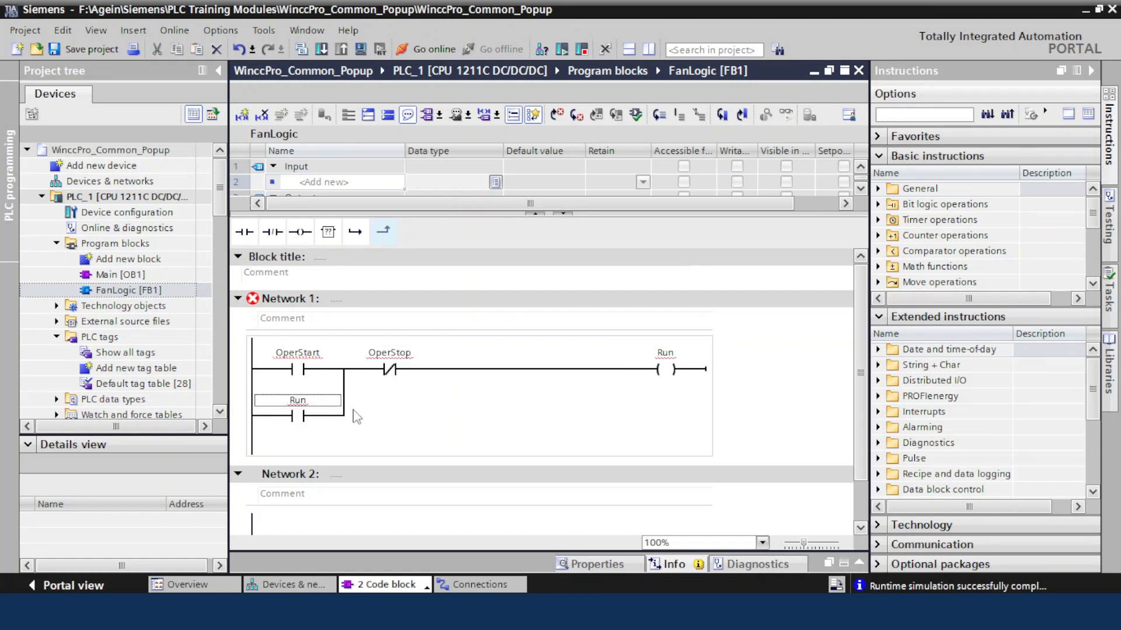
Define the Network 1 tags in the block interface, with OperStart and OperStop as Input and Run as Output.
{"action": "right_click", "coordinate": [294, 303]}
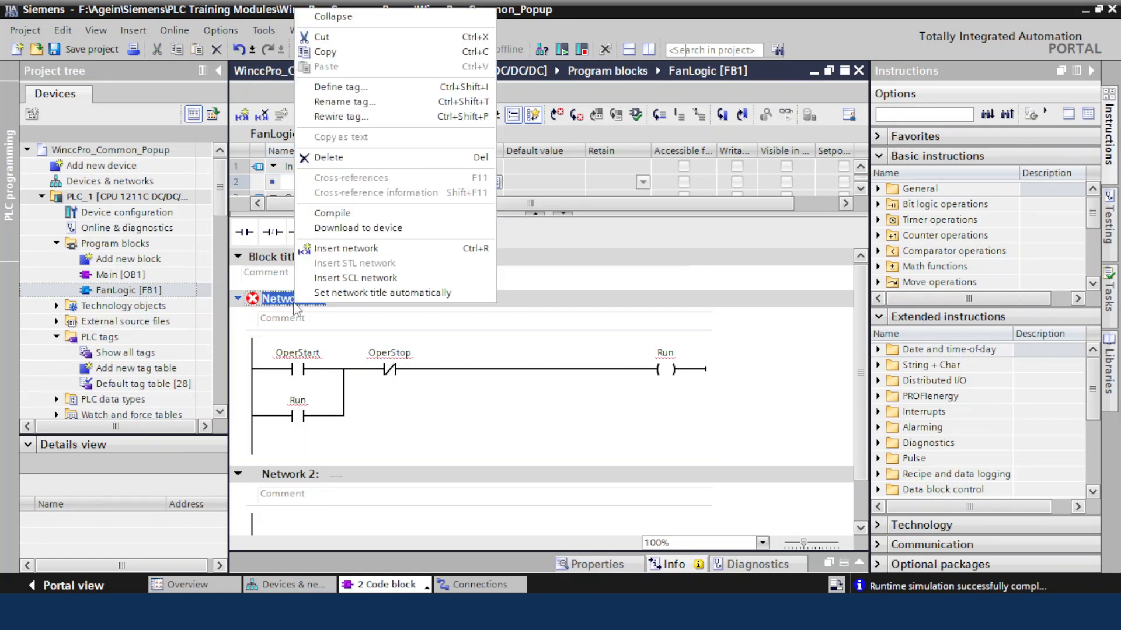
{"action": "left_click", "coordinate": [362, 87]}
{"action": "left_click", "coordinate": [420, 209]}
{"action": "left_click", "coordinate": [373, 222]}
{"action": "left_click", "coordinate": [419, 224]}
{"action": "left_click", "coordinate": [374, 238]}
{"action": "left_click", "coordinate": [420, 239]}
{"action": "left_click", "coordinate": [374, 266]}
{"action": "left_click", "coordinate": [642, 265]}
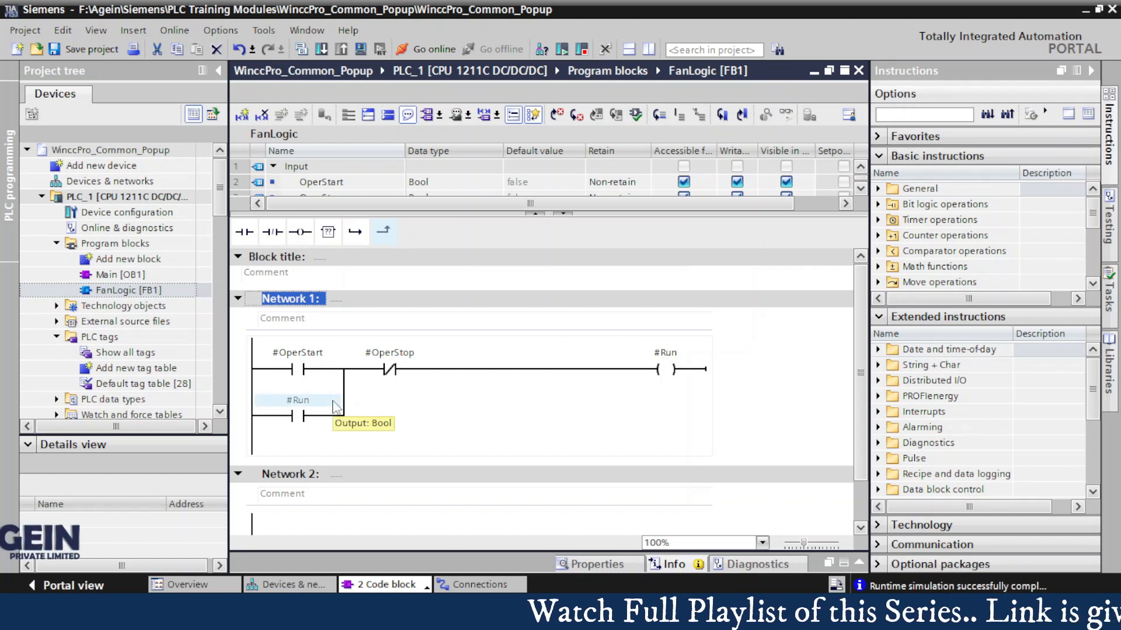
Call FanLogic in Network 1 of Main [OB1] with a single-instance data block named FAN1.
{"action": "left_click", "coordinate": [107, 275]}
{"action": "double_click", "coordinate": [107, 274]}
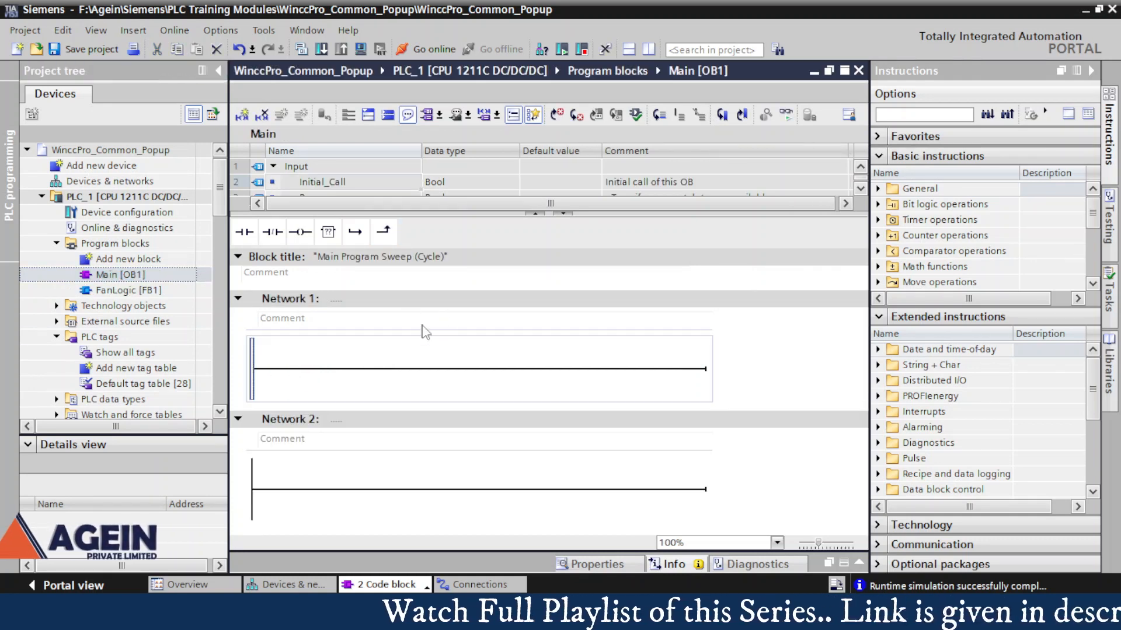
{"action": "left_click", "coordinate": [358, 370]}
{"action": "left_click_drag", "start_coordinate": [121, 290], "coordinate": [478, 371]}
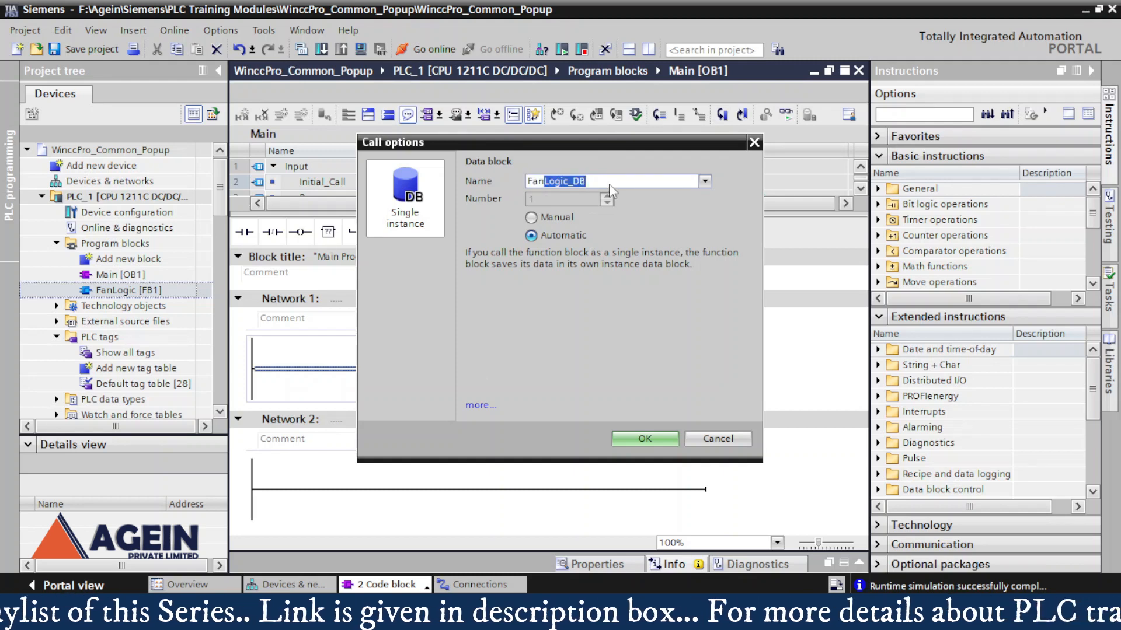
{"action": "type", "text": "1"}
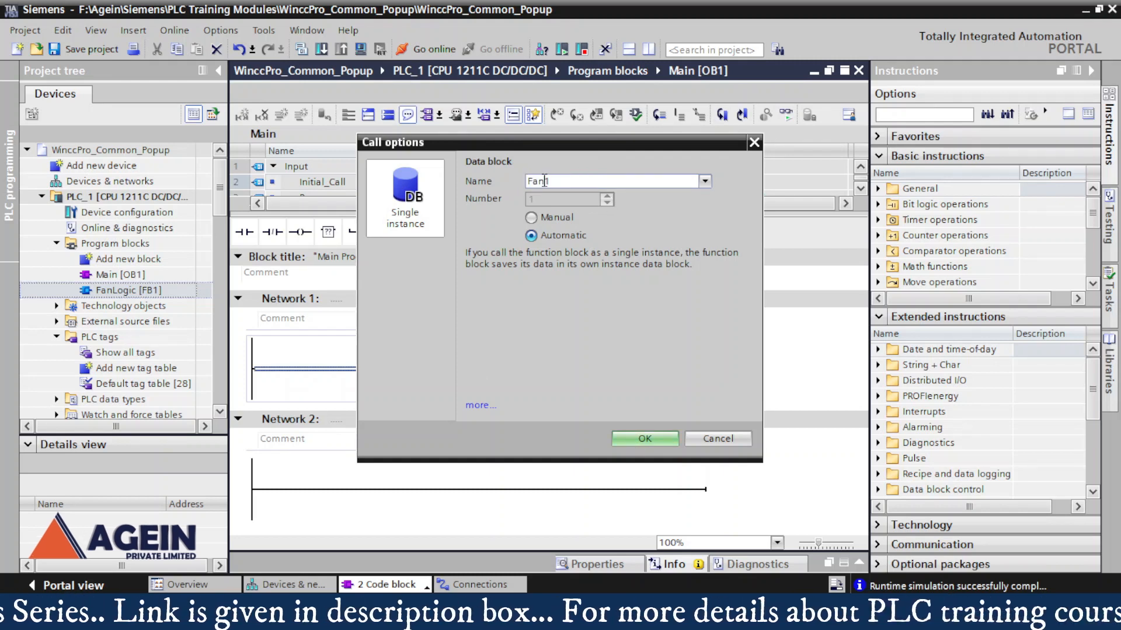
{"action": "key", "text": "Return"}
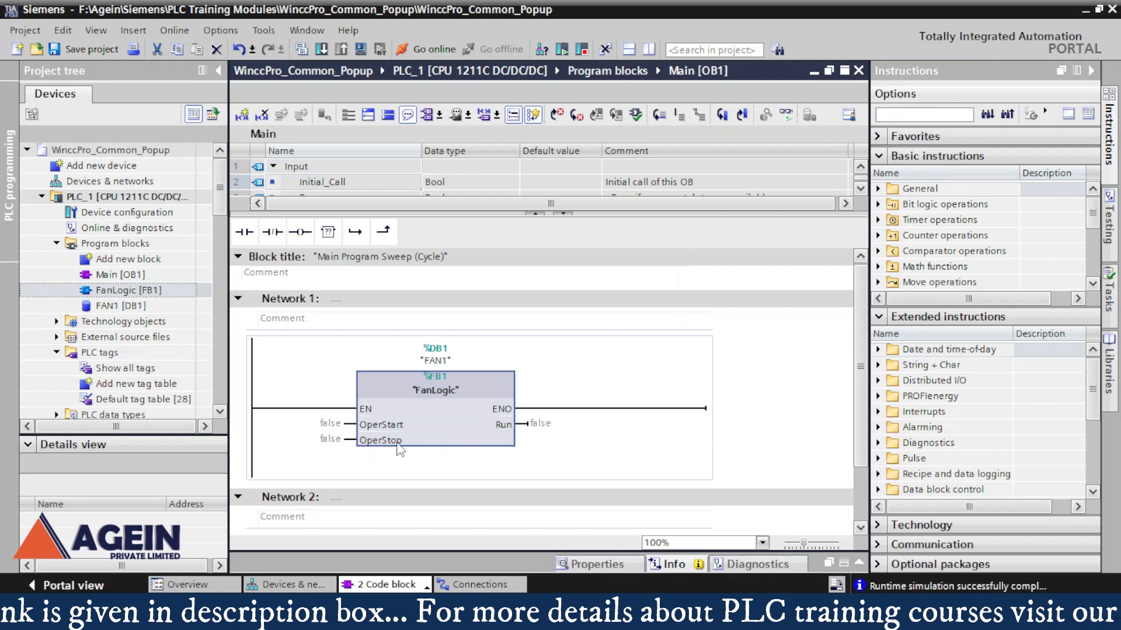
Connect FAN1.OperStart and FAN1.OperStop to the OperStart and OperStop inputs of the FAN1 call.
{"action": "left_click", "coordinate": [325, 423]}
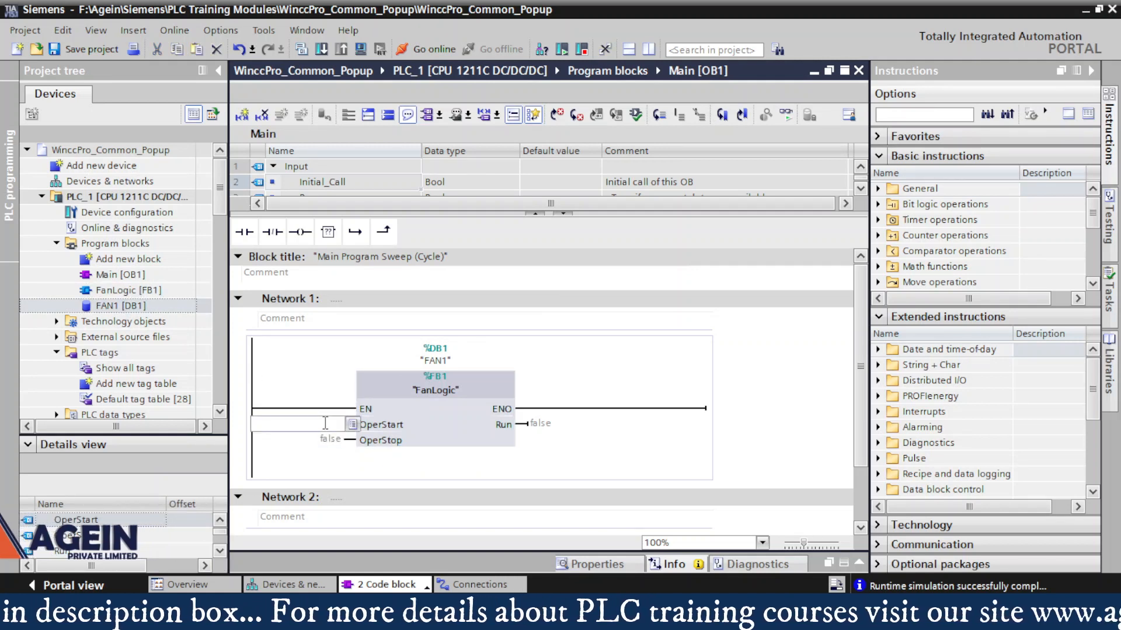
{"action": "type", "text": "fan"}
{"action": "left_click", "coordinate": [359, 442]}
{"action": "left_click", "coordinate": [361, 443]}
{"action": "double_click", "coordinate": [328, 441]}
{"action": "type", "text": "fan"}
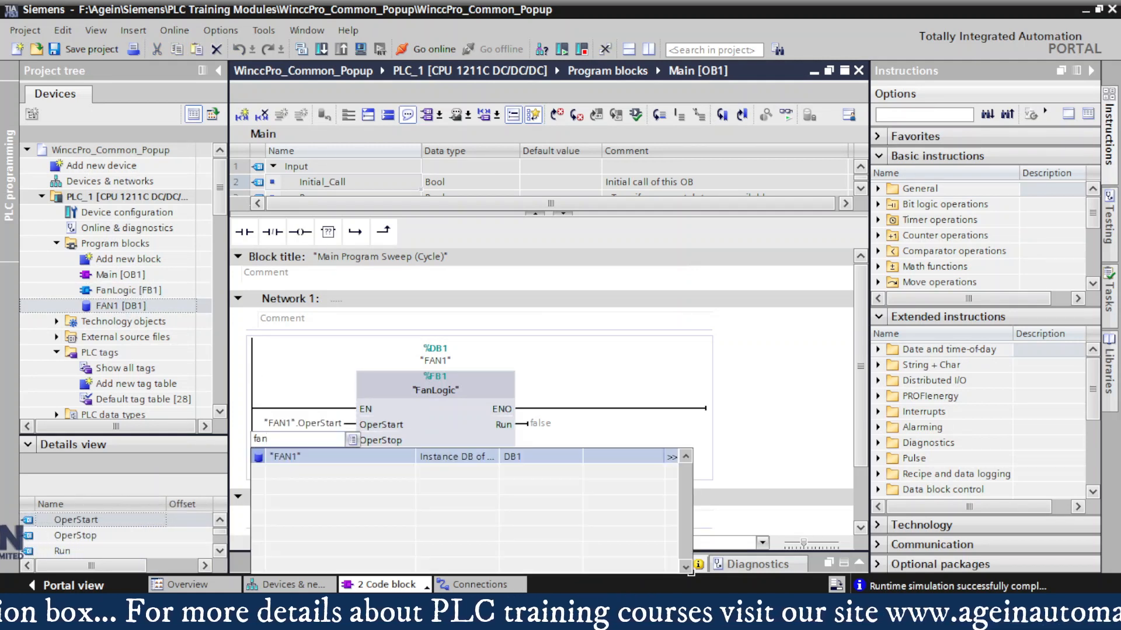
{"action": "left_click", "coordinate": [326, 457]}
{"action": "left_click", "coordinate": [323, 471]}
{"action": "left_click", "coordinate": [315, 425]}
{"action": "left_click", "coordinate": [307, 443]}
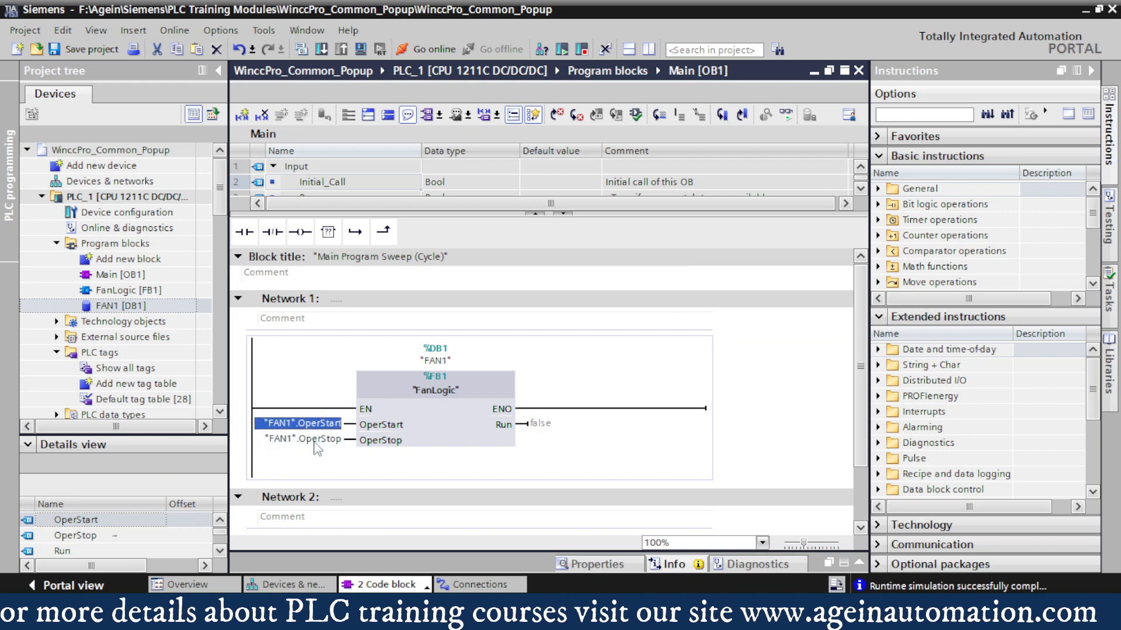
{"action": "left_click", "coordinate": [455, 431]}
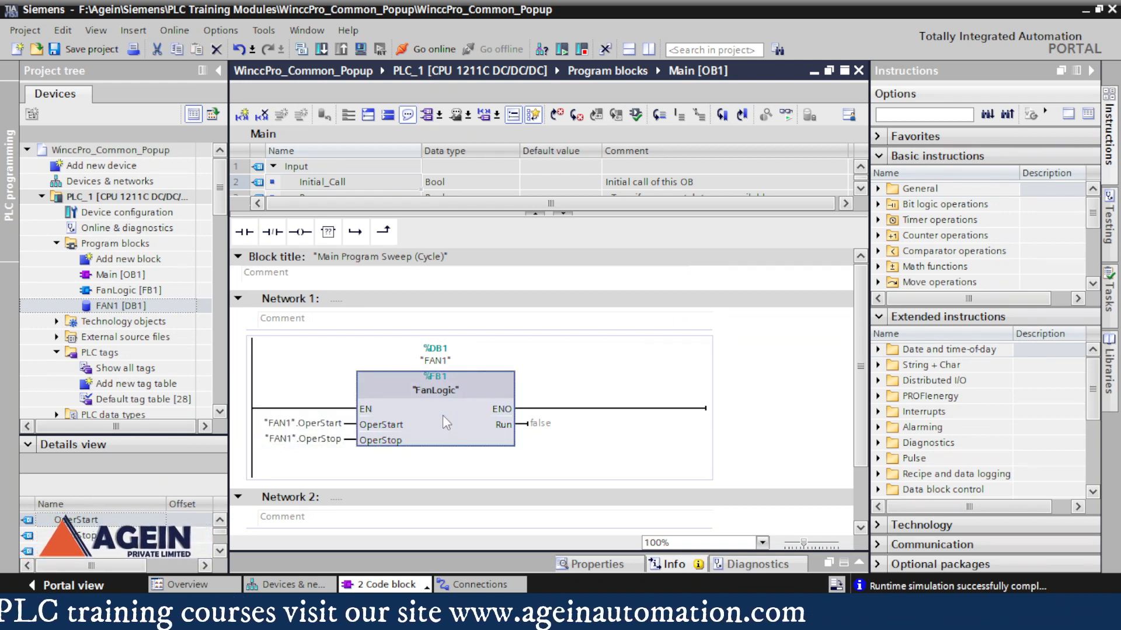
Open a branch below the FAN1 call and insert a second FanLogic call with instance data block FAN2.
{"action": "scroll", "coordinate": [443, 416], "scroll_direction": "down", "scroll_amount": 3}
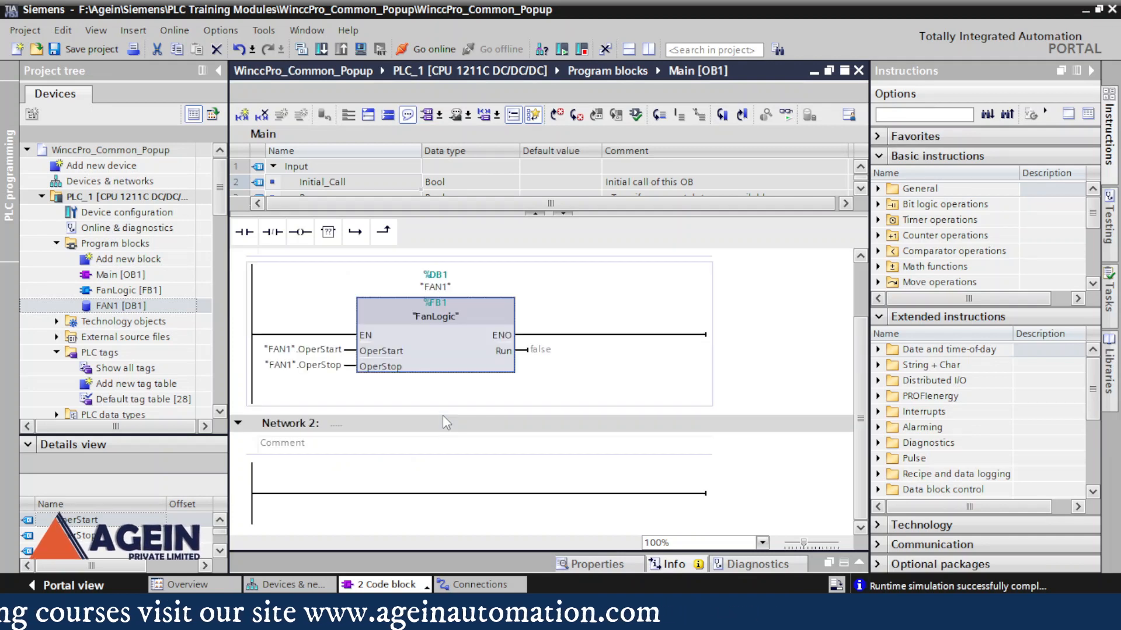
{"action": "left_click", "coordinate": [266, 338]}
{"action": "left_click", "coordinate": [355, 231]}
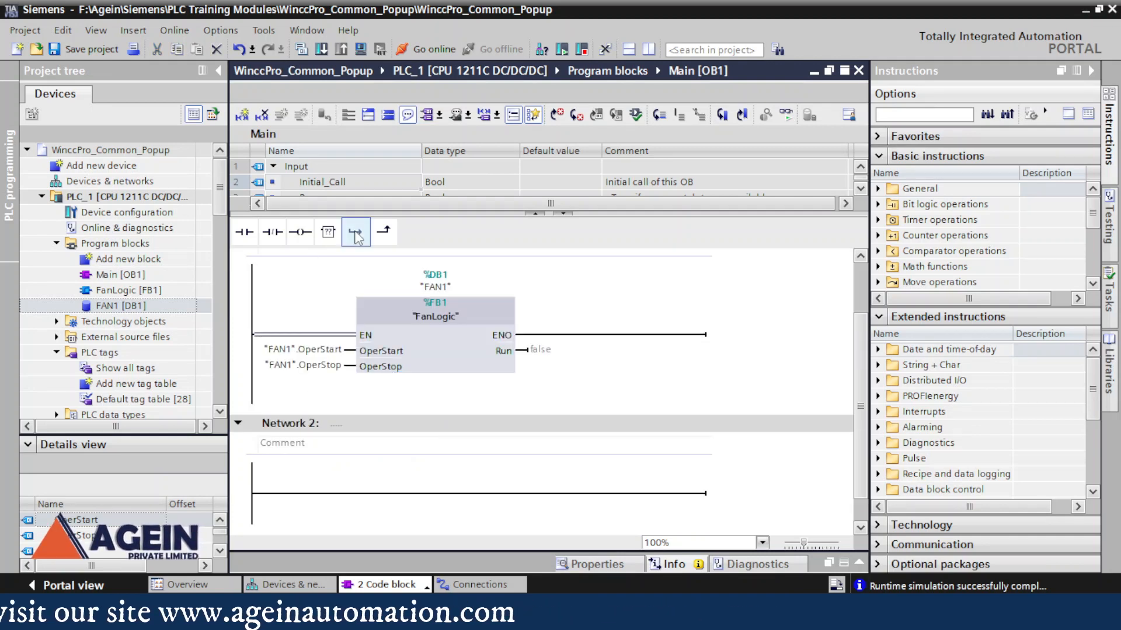
{"action": "left_click", "coordinate": [120, 293]}
{"action": "left_click_drag", "start_coordinate": [113, 298], "coordinate": [261, 397]}
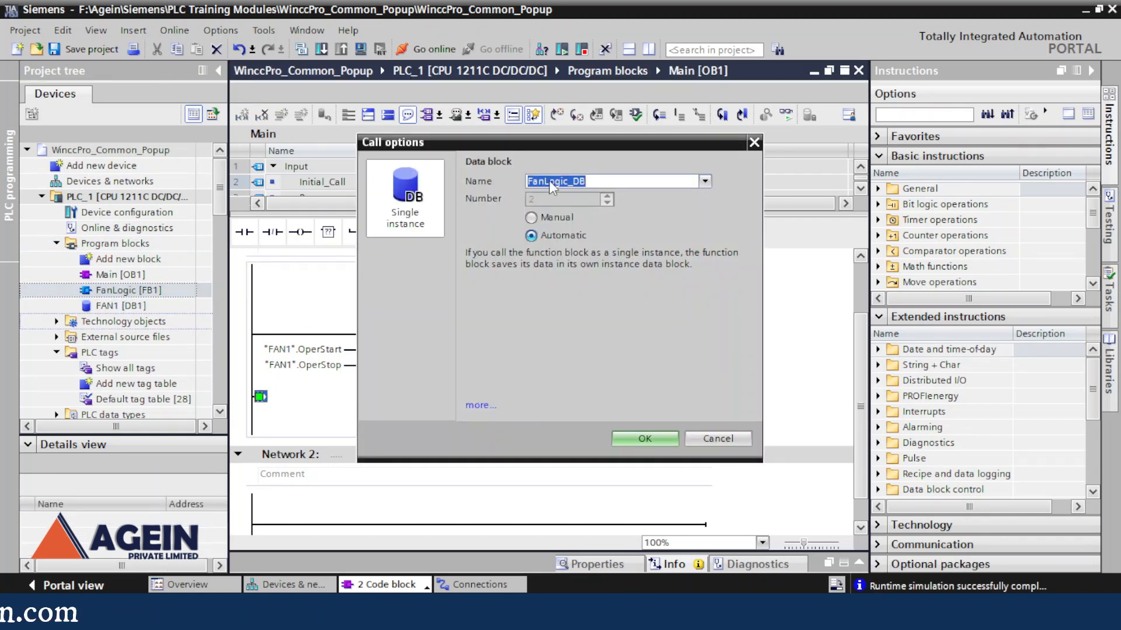
{"action": "type", "text": "FAN2"}
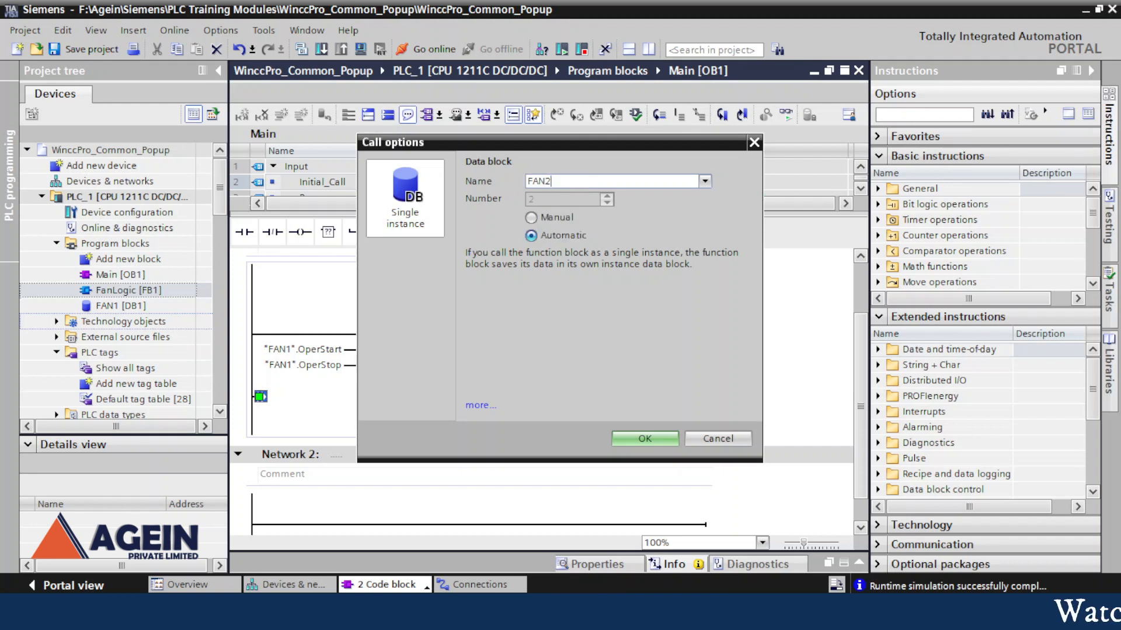
{"action": "left_click", "coordinate": [644, 438]}
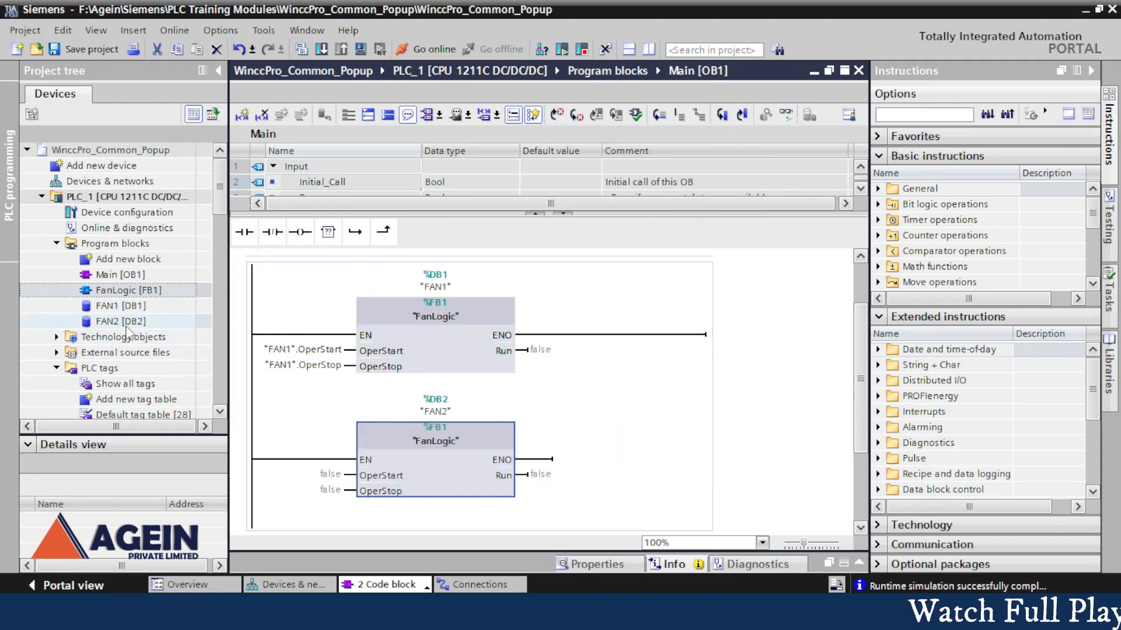
Connect FAN2.OperStart and FAN2.OperStop to the OperStart and OperStop inputs of the FAN2 call.
{"action": "left_click", "coordinate": [331, 474]}
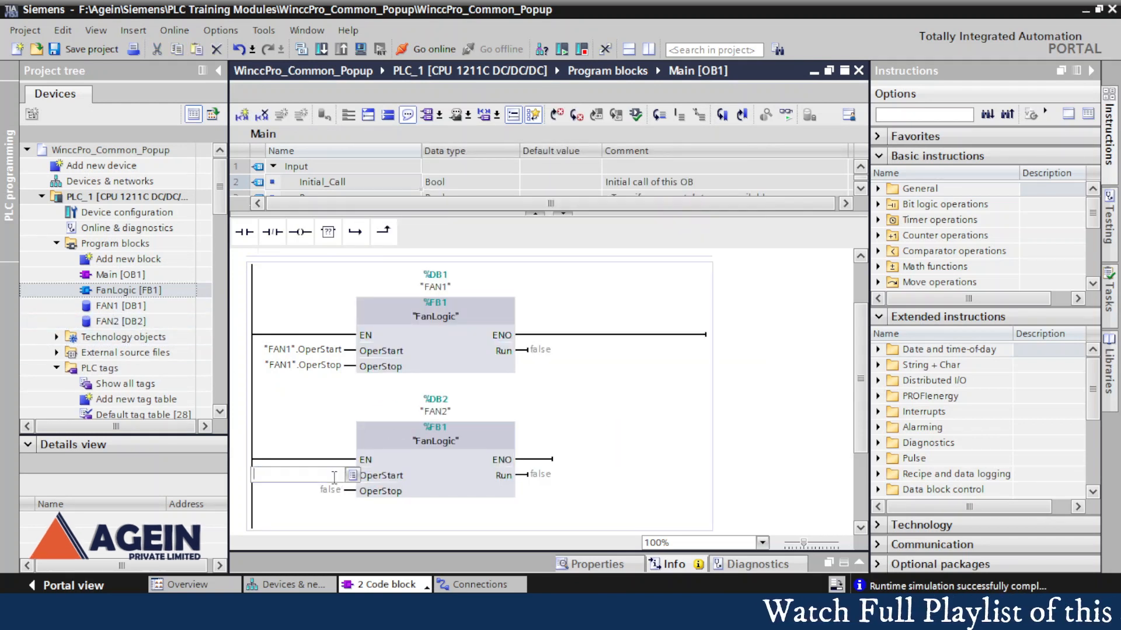
{"action": "type", "text": "\"FAN2\"."}
{"action": "left_click", "coordinate": [279, 496]}
{"action": "left_click", "coordinate": [331, 491]}
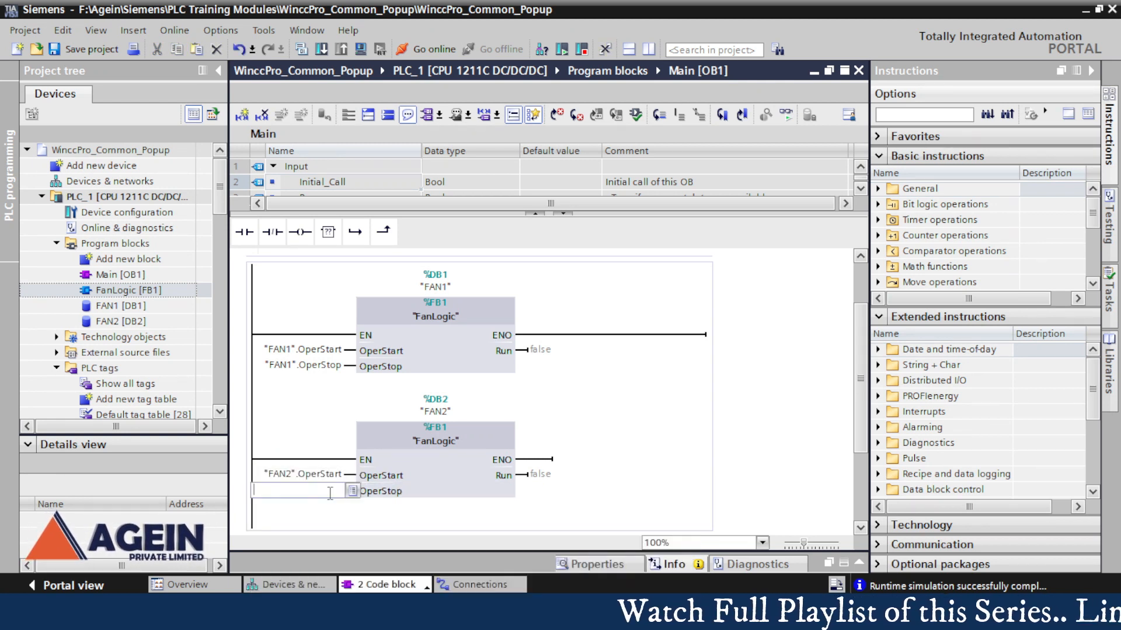
{"action": "type", "text": "fan2"}
{"action": "left_click", "coordinate": [344, 508]}
{"action": "left_click", "coordinate": [358, 523]}
Open a branch below the FAN2 call and insert a third FanLogic call with instance data block FAN3.
{"action": "left_click", "coordinate": [267, 461]}
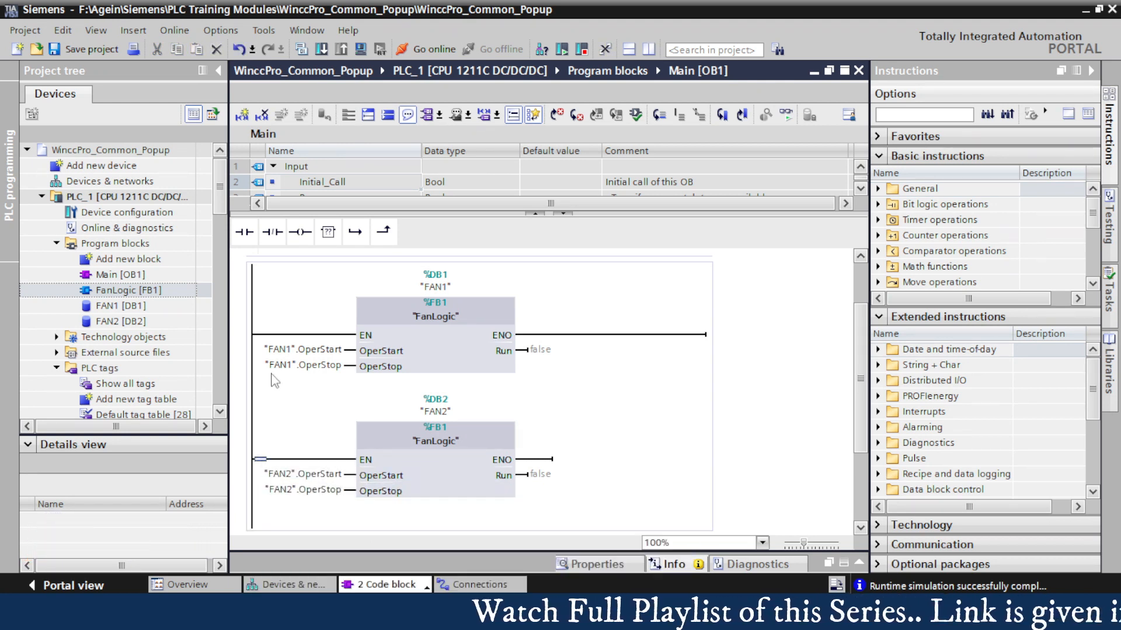
{"action": "left_click", "coordinate": [362, 236]}
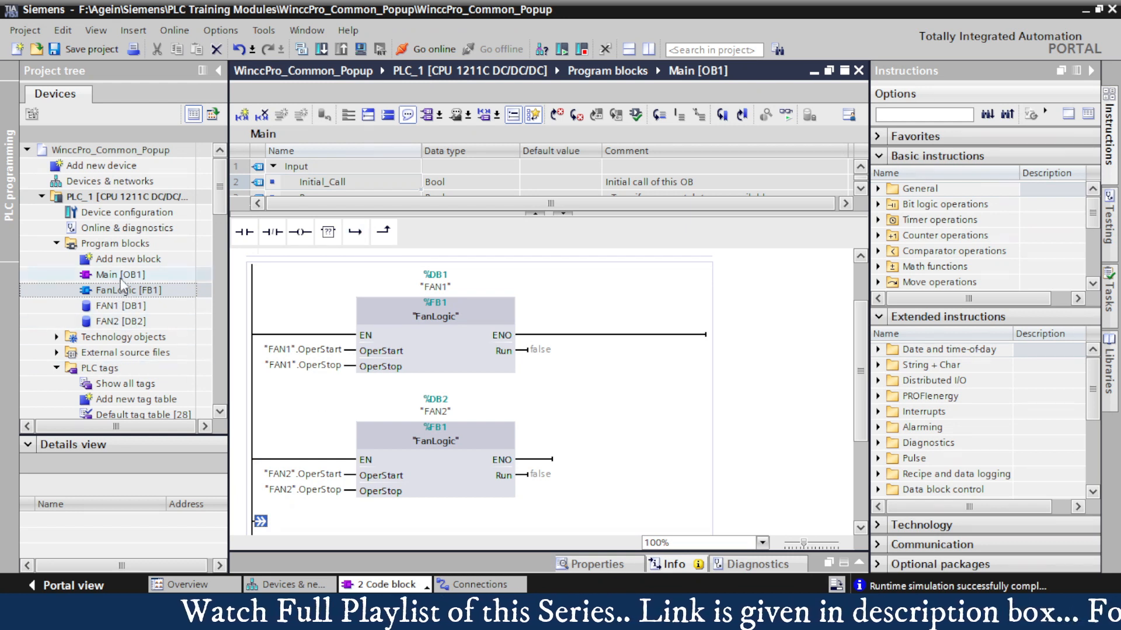
{"action": "left_click_drag", "start_coordinate": [118, 295], "coordinate": [260, 439]}
{"action": "type", "text": "FAN3"}
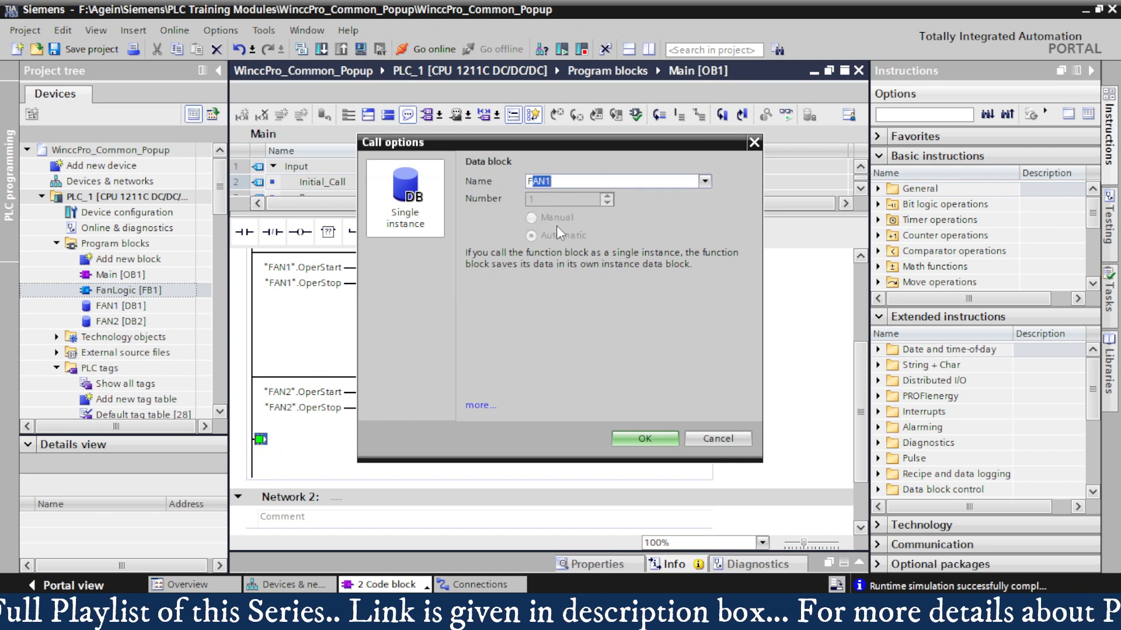
{"action": "key", "text": "Return"}
Connect FAN3.OperStart and FAN3.OperStop to the OperStart and OperStop inputs of the FAN3 call.
{"action": "double_click", "coordinate": [301, 377]}
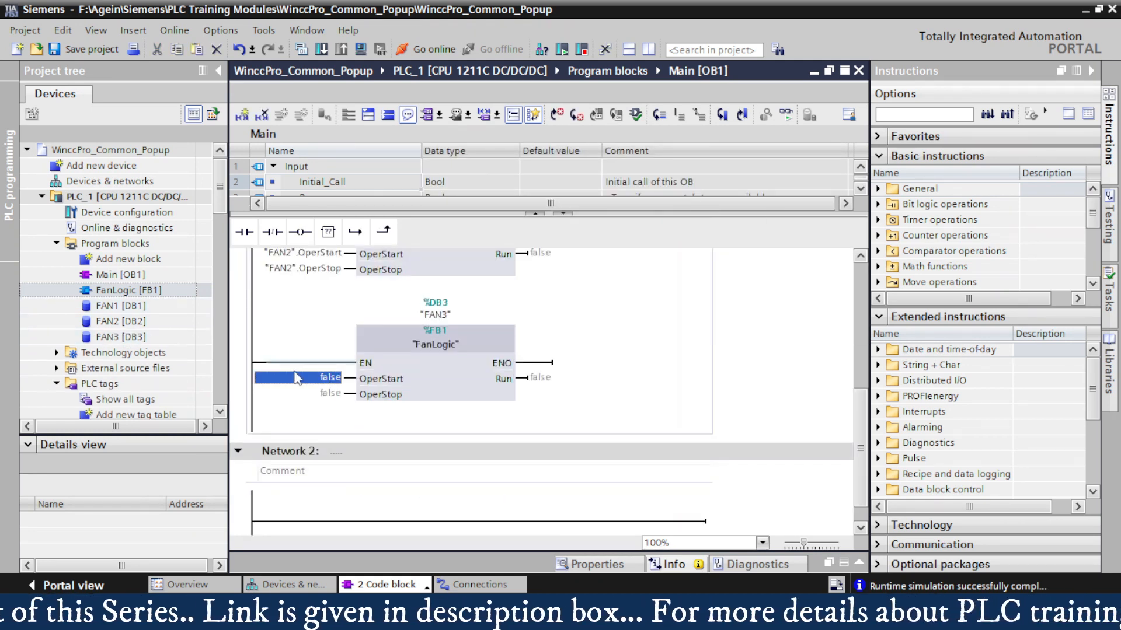
{"action": "type", "text": "fan3"}
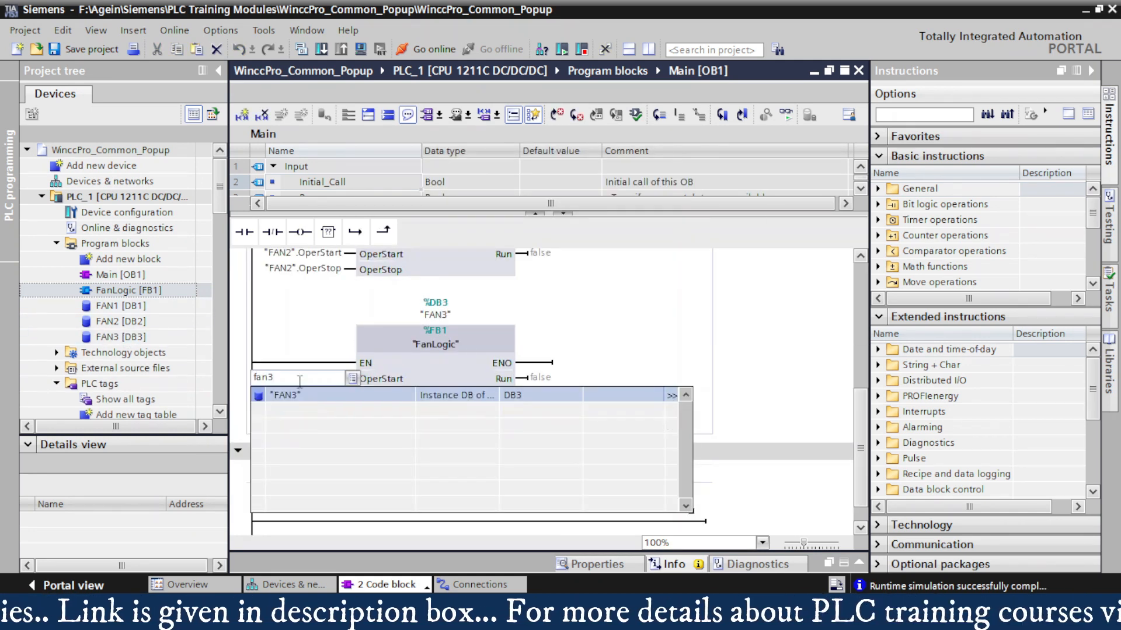
{"action": "left_click", "coordinate": [301, 395]}
{"action": "left_click", "coordinate": [319, 397]}
{"action": "double_click", "coordinate": [331, 396]}
{"action": "type", "text": "f"}
{"action": "left_click", "coordinate": [305, 445]}
{"action": "left_click", "coordinate": [312, 427]}
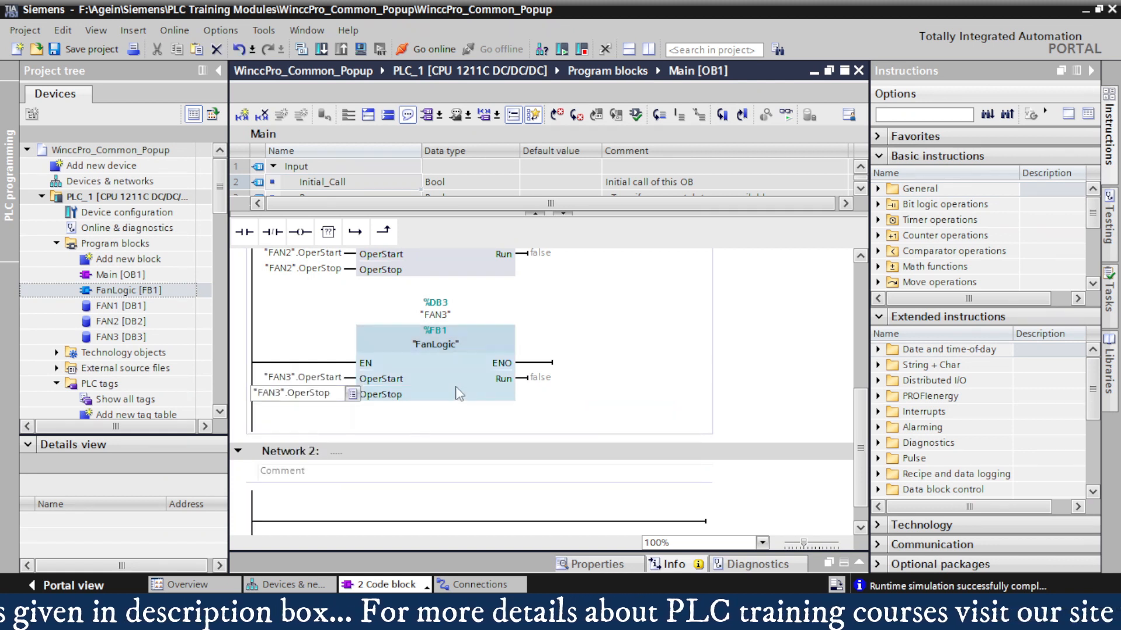
{"action": "left_click", "coordinate": [458, 392]}
Check the three FanLogic calls in Network 1 and download the program to PLC_1.
{"action": "scroll", "coordinate": [465, 382], "scroll_direction": "up", "scroll_amount": 3}
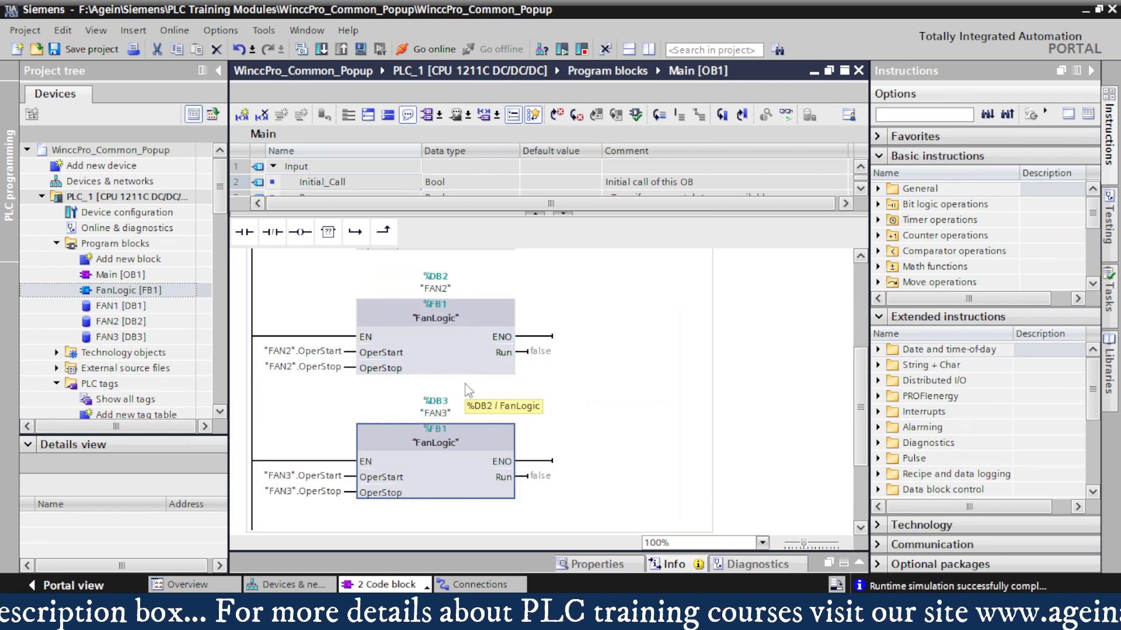
{"action": "scroll", "coordinate": [867, 404], "scroll_direction": "down", "scroll_amount": 2}
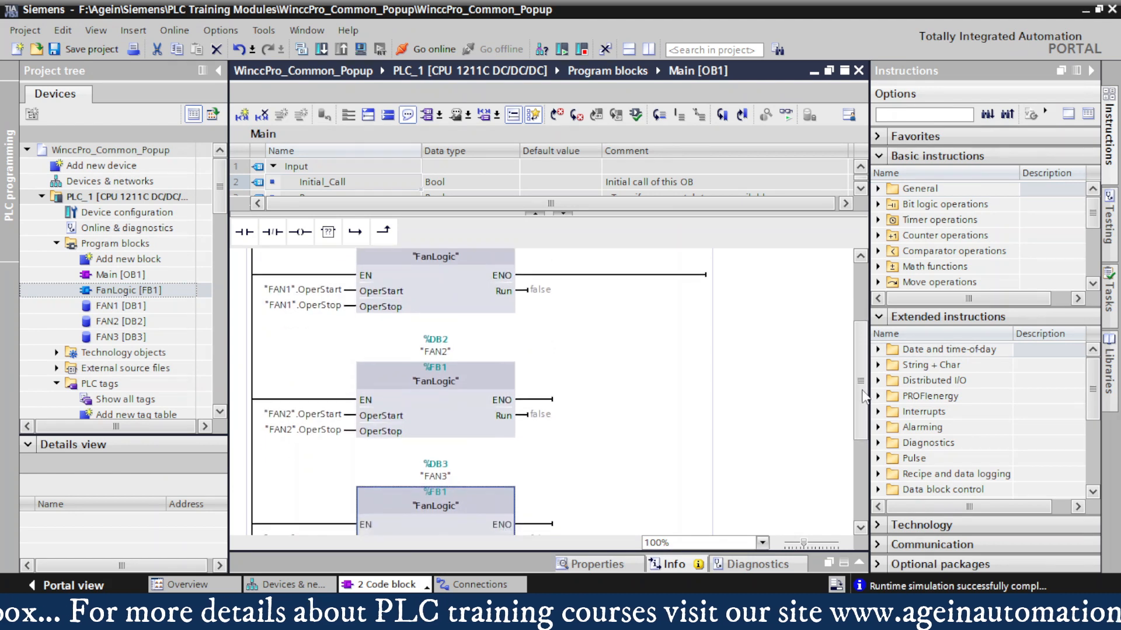
{"action": "scroll", "coordinate": [866, 406], "scroll_direction": "up", "scroll_amount": 3}
{"action": "mouse_move", "coordinate": [862, 402]}
{"action": "left_mouse_down"}
{"action": "mouse_move", "coordinate": [863, 413]}
{"action": "mouse_move", "coordinate": [863, 328]}
{"action": "mouse_move", "coordinate": [856, 398]}
{"action": "left_mouse_up"}
{"action": "left_click", "coordinate": [432, 380]}
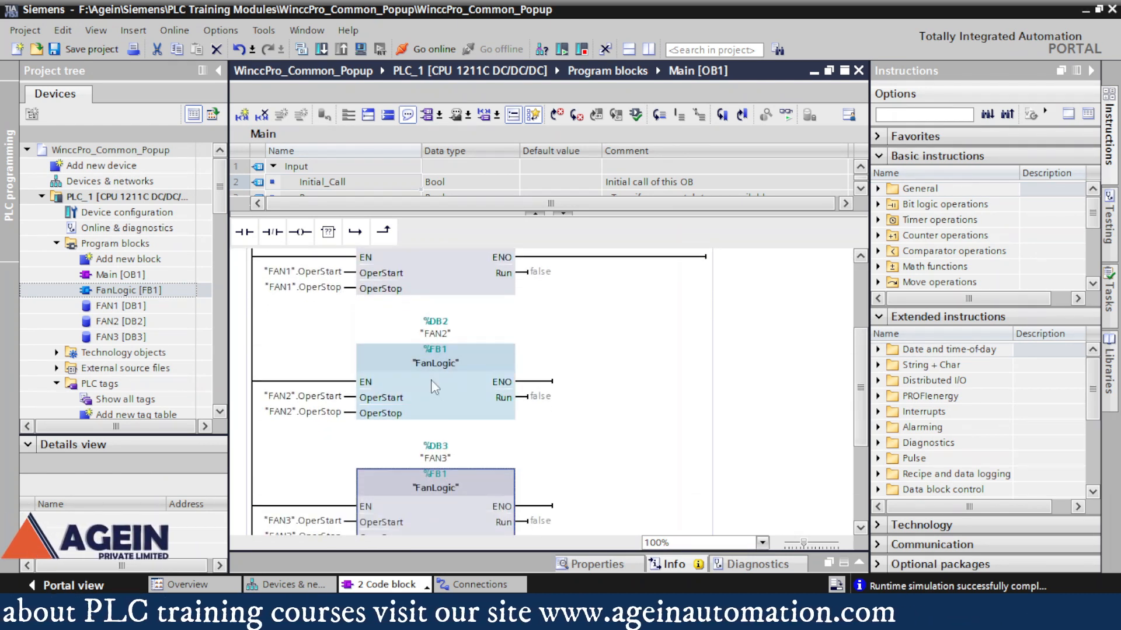
{"action": "left_click", "coordinate": [422, 272]}
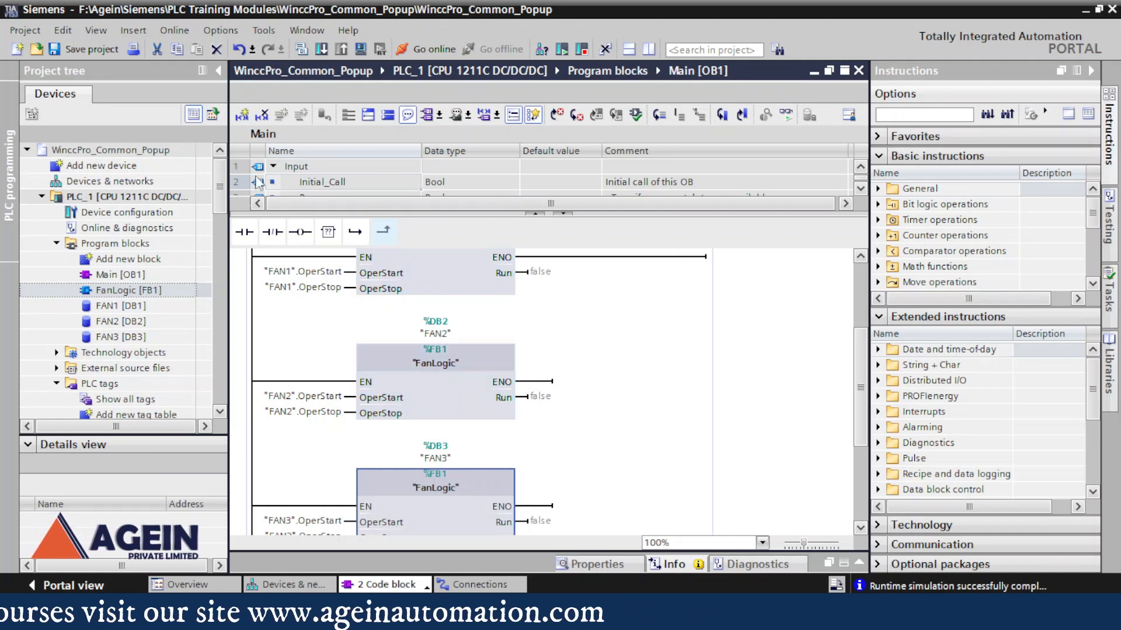
{"action": "left_click", "coordinate": [321, 51]}
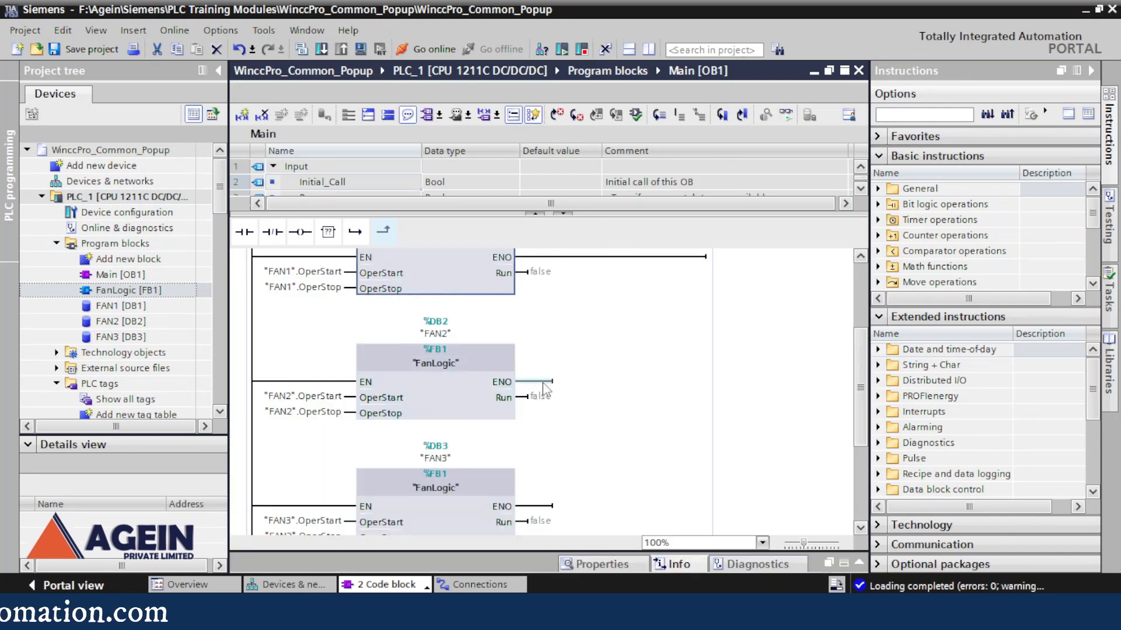
Test the FAN1 call online by toggling FAN1.OperStart followed by FAN1.OperStop, and check the other fan calls.
{"action": "scroll", "coordinate": [546, 390], "scroll_direction": "up", "scroll_amount": 3}
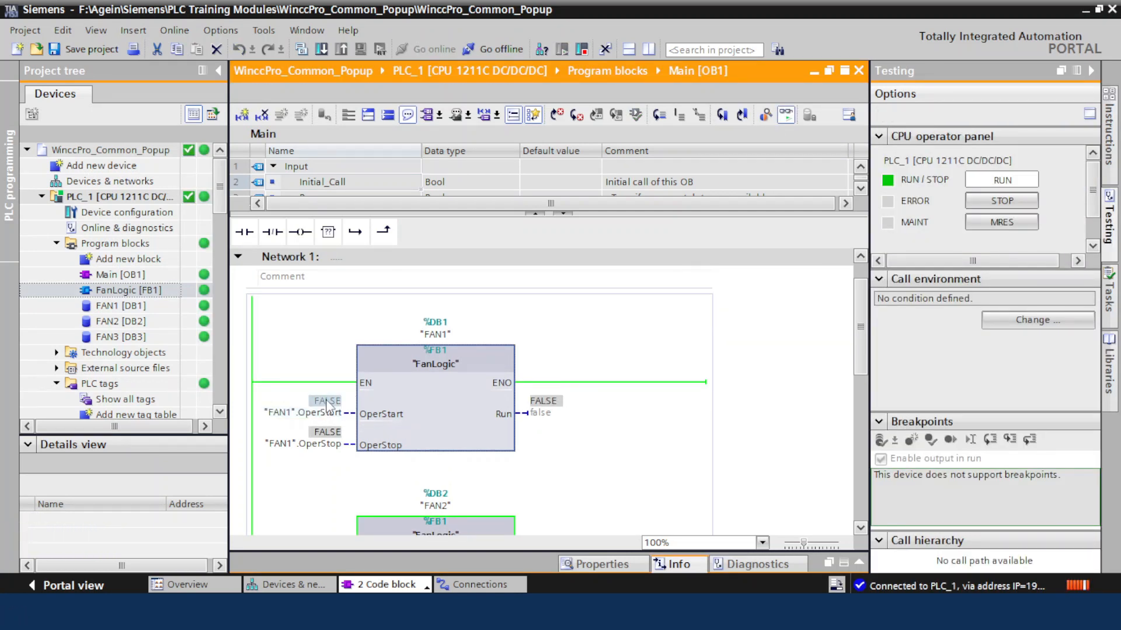
{"action": "double_click", "coordinate": [327, 401]}
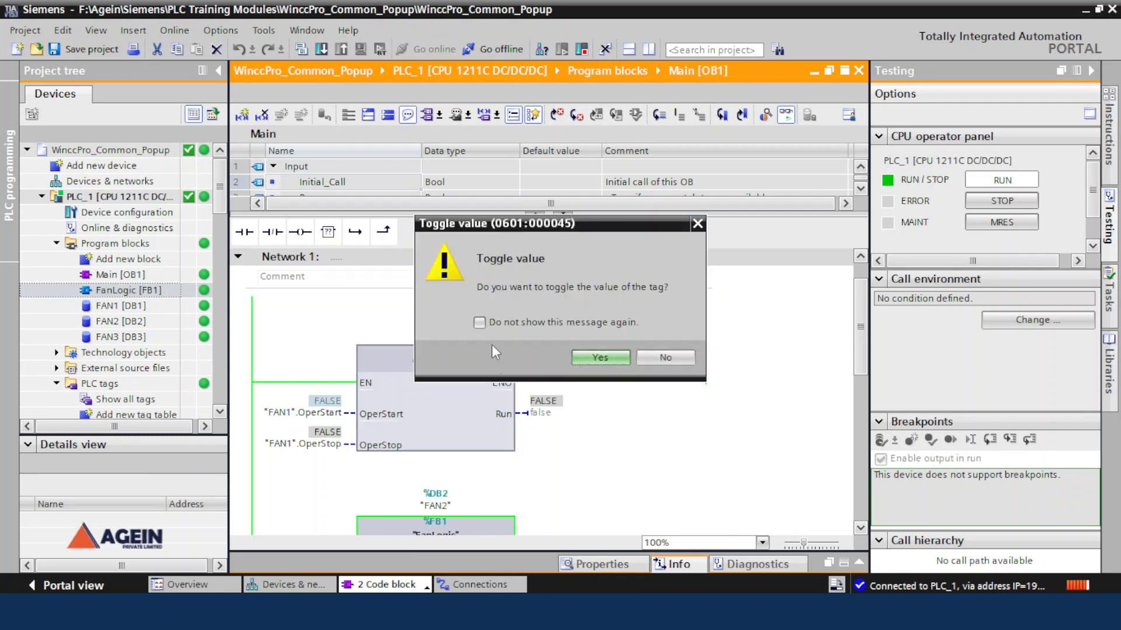
{"action": "left_click", "coordinate": [601, 357]}
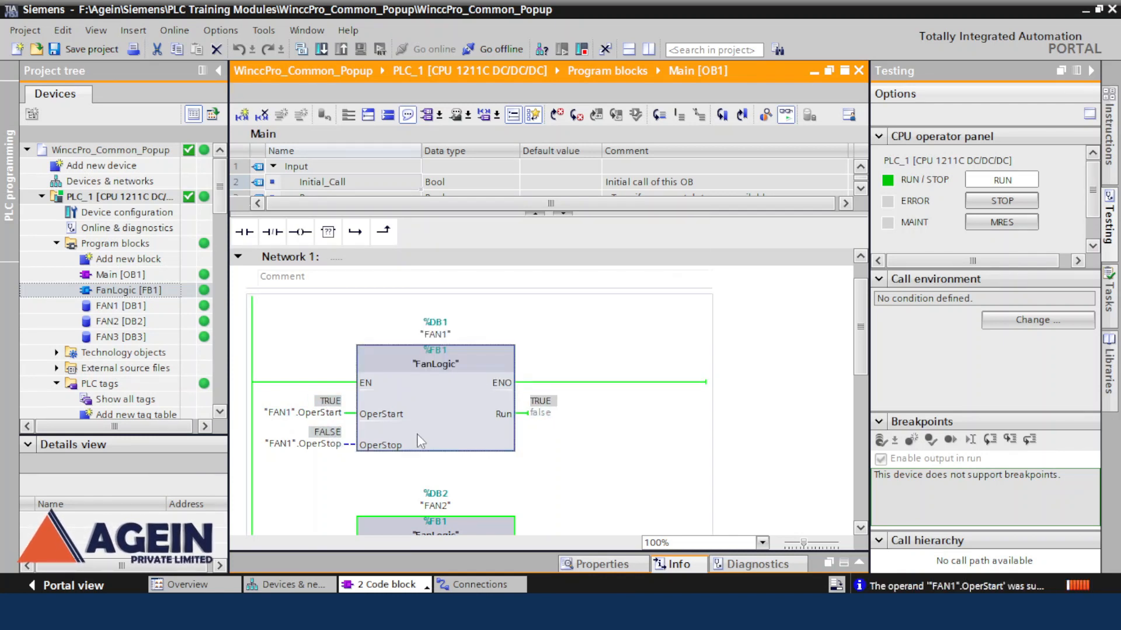
{"action": "double_click", "coordinate": [328, 432]}
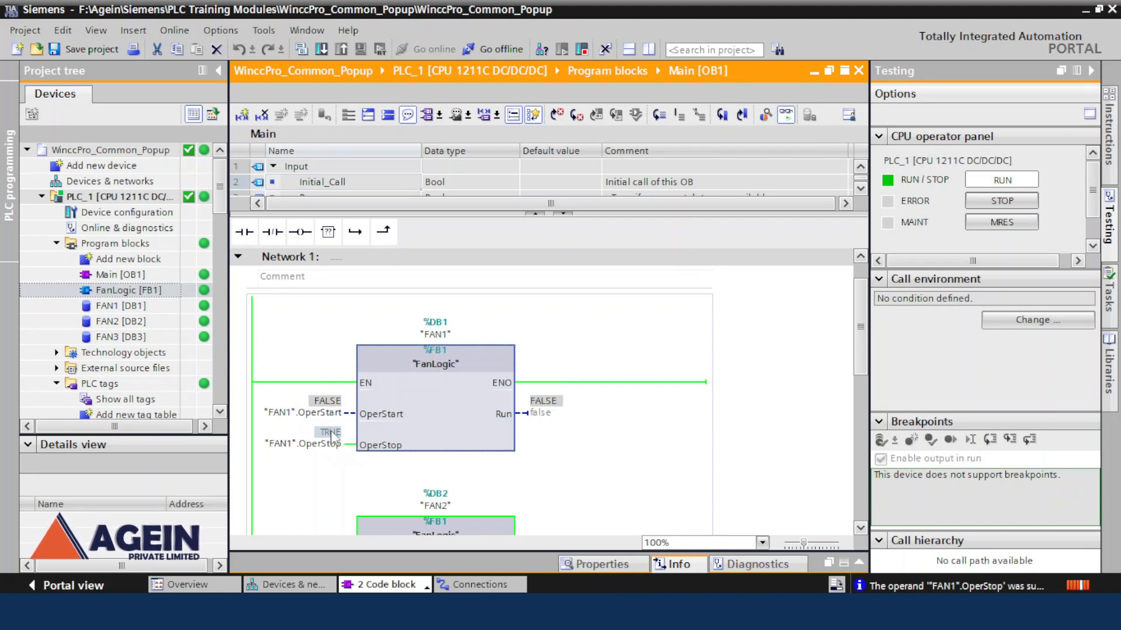
{"action": "scroll", "coordinate": [461, 458], "scroll_direction": "down", "scroll_amount": 3}
{"action": "scroll", "coordinate": [463, 457], "scroll_direction": "down", "scroll_amount": 1}
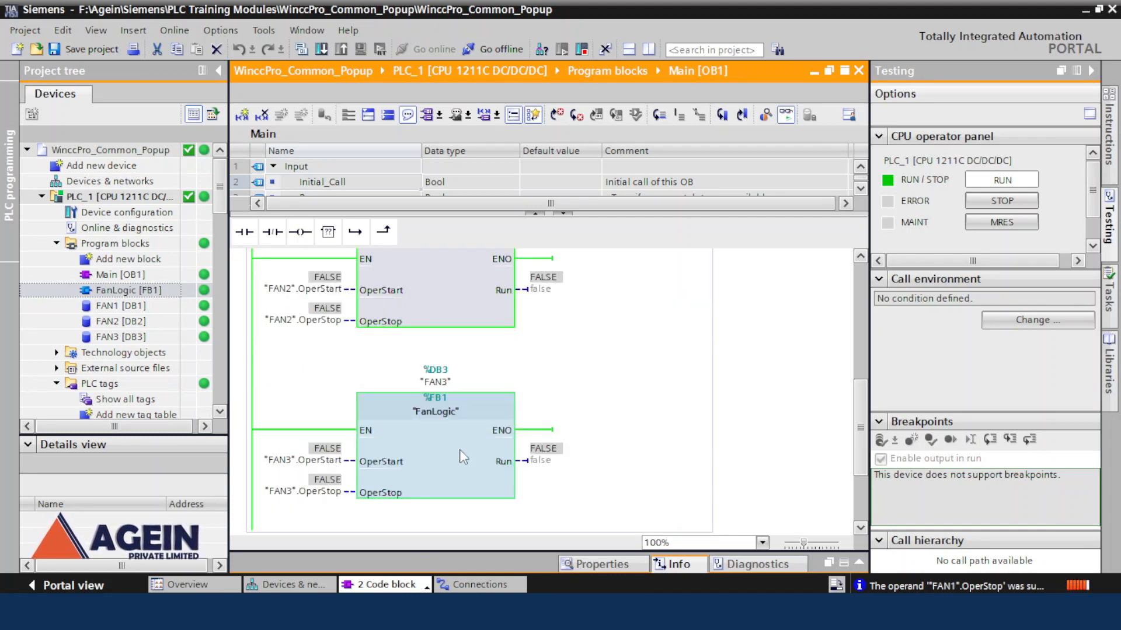
{"action": "scroll", "coordinate": [463, 450], "scroll_direction": "up", "scroll_amount": 4}
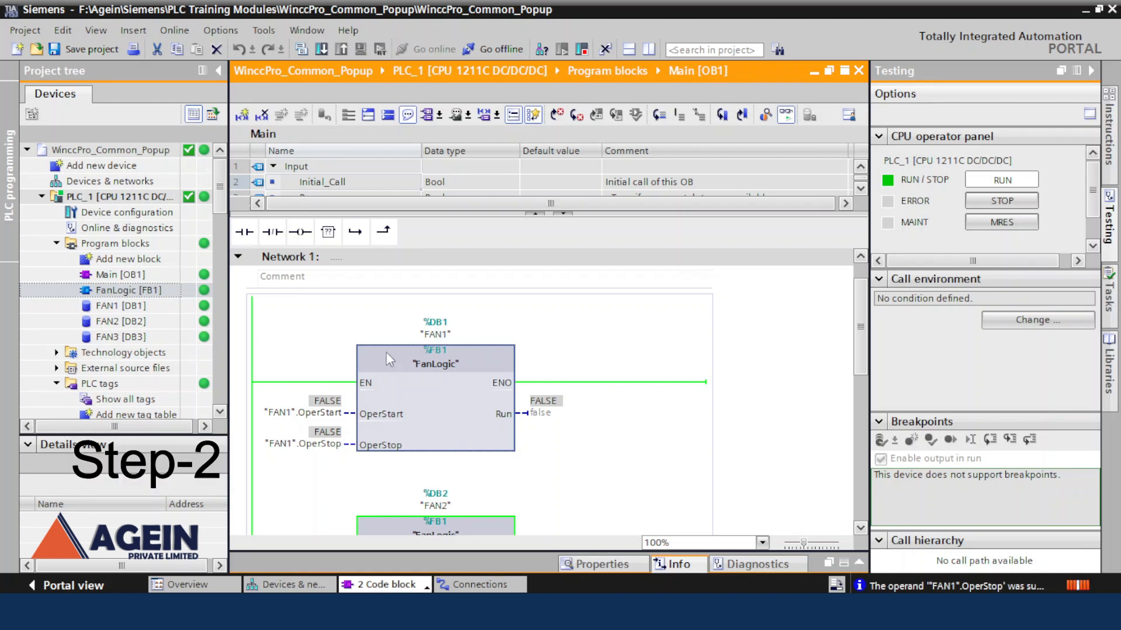
Add a new screen to HMI_RT_1 and name it FAN CONTROL.
{"action": "left_click_drag", "start_coordinate": [224, 191], "coordinate": [229, 299]}
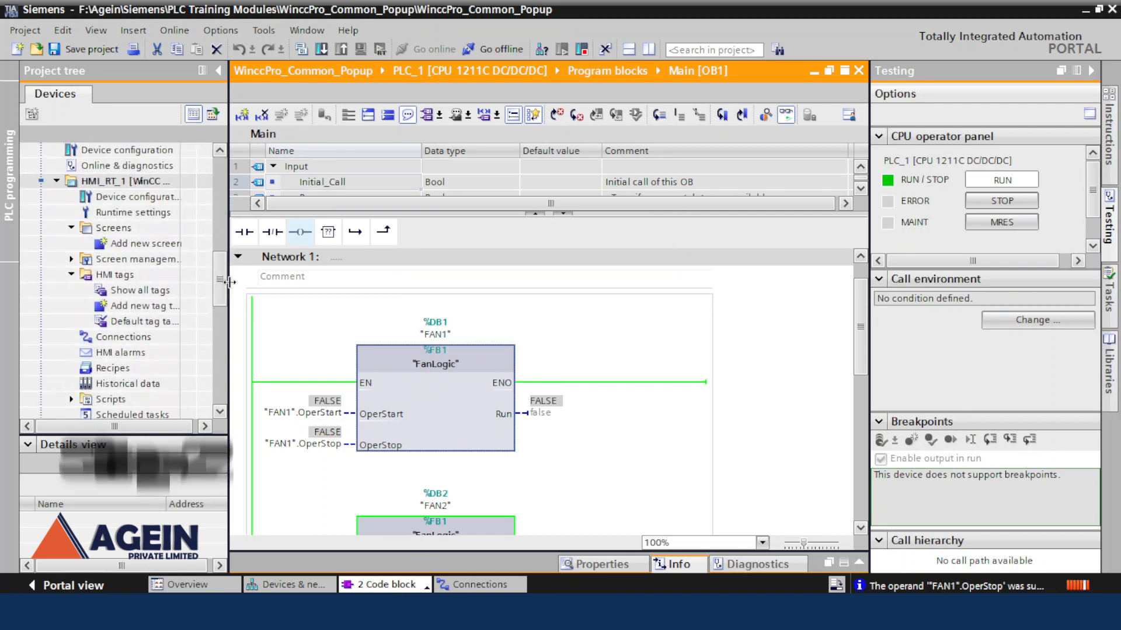
{"action": "left_click", "coordinate": [132, 247]}
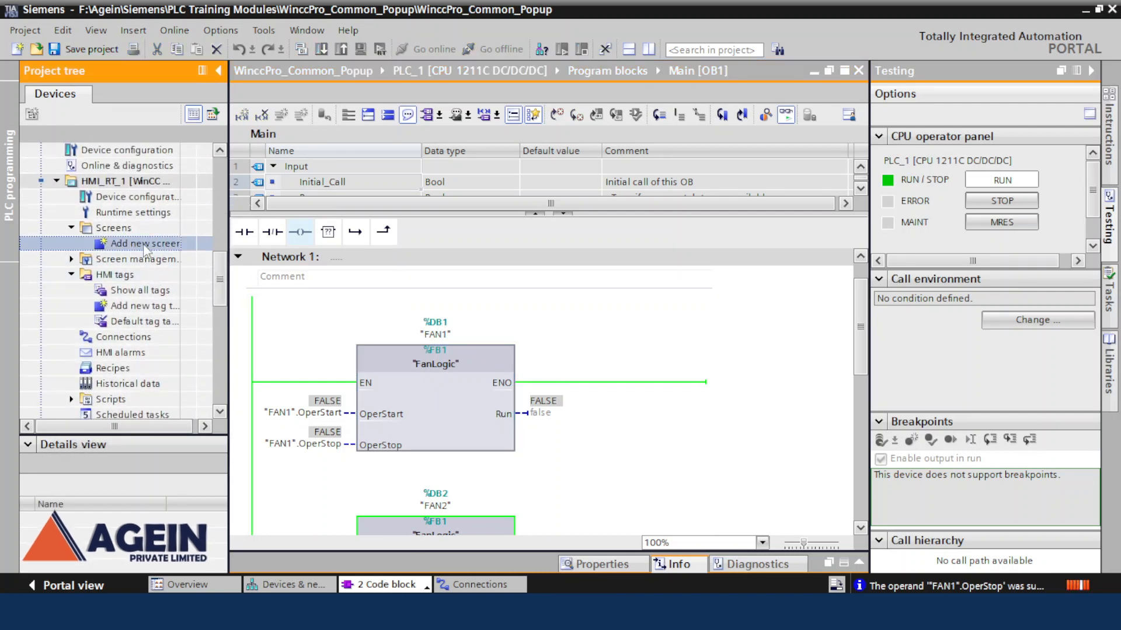
{"action": "double_click", "coordinate": [132, 246]}
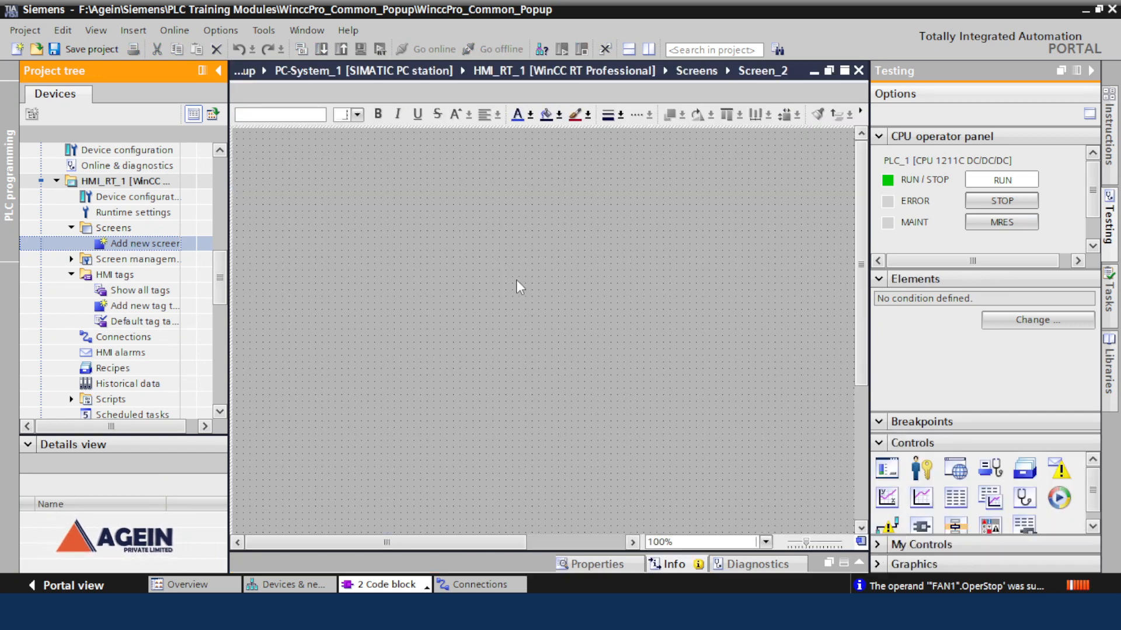
{"action": "left_click", "coordinate": [143, 259]}
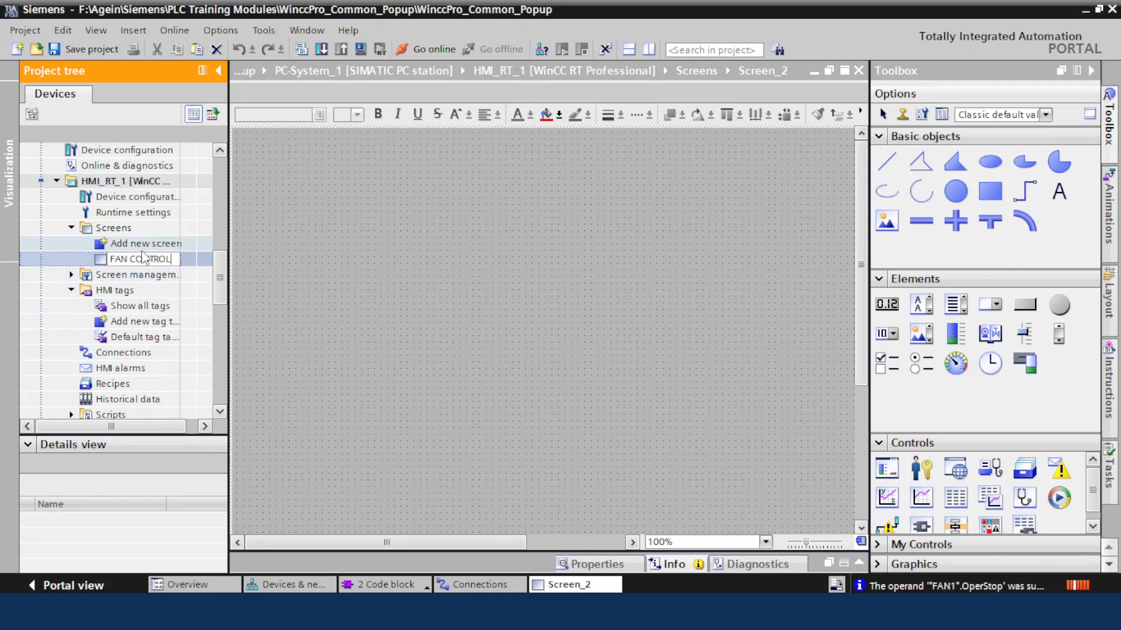
{"action": "key", "text": "Return"}
Set the FAN CONTROL screen's layout size to a width of 200 and a height of 200.
{"action": "right_click", "coordinate": [314, 201]}
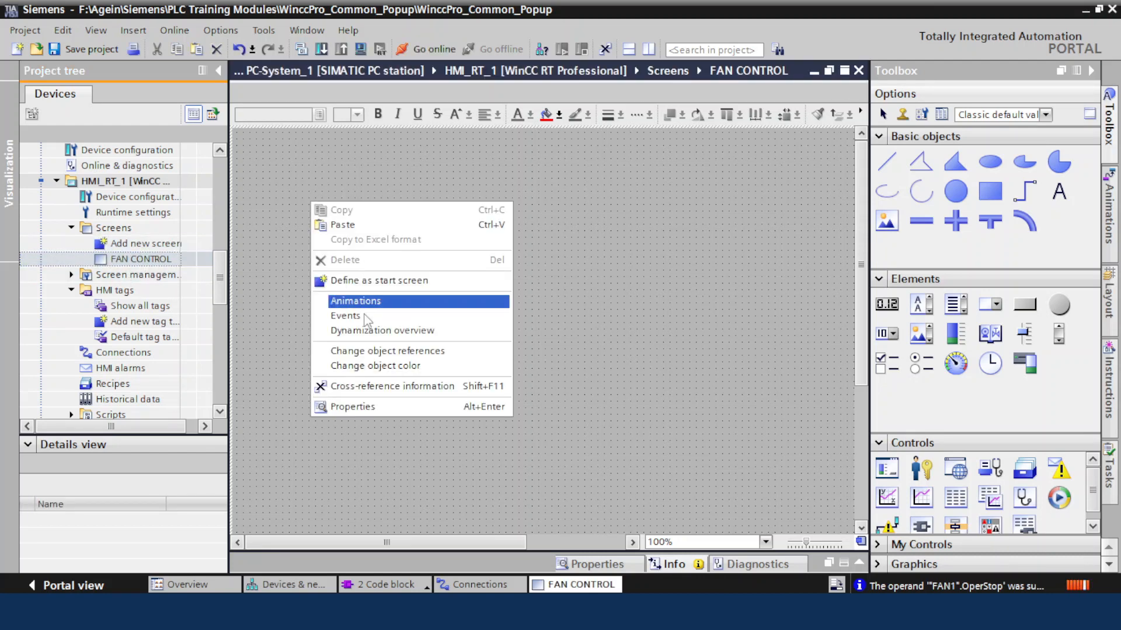
{"action": "left_click", "coordinate": [358, 407]}
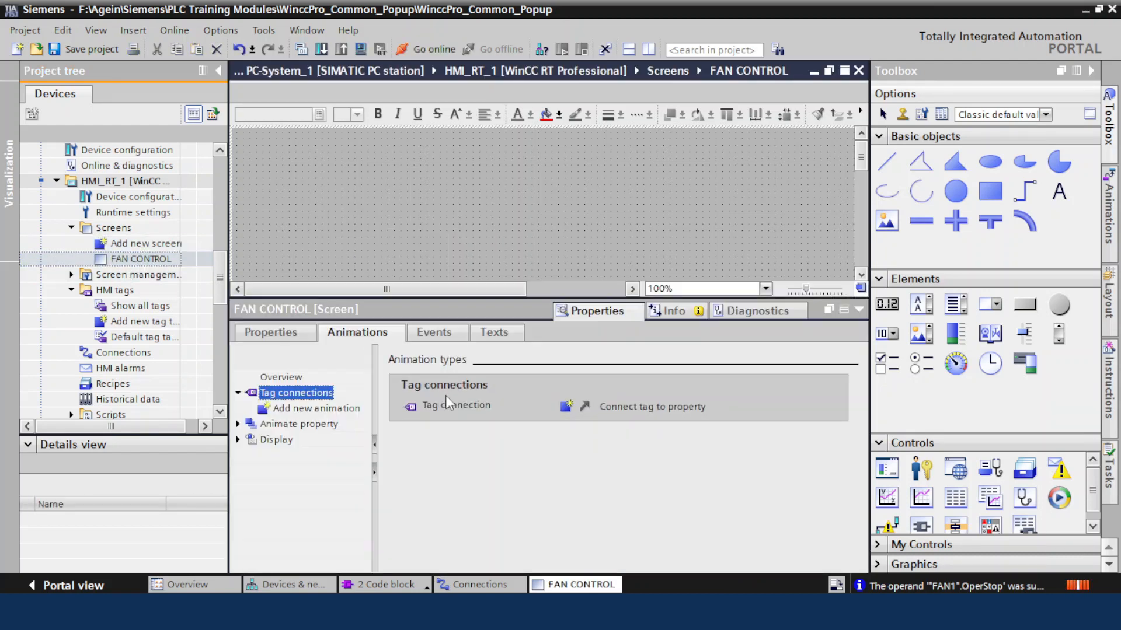
{"action": "left_click", "coordinate": [270, 332]}
{"action": "left_click", "coordinate": [261, 424]}
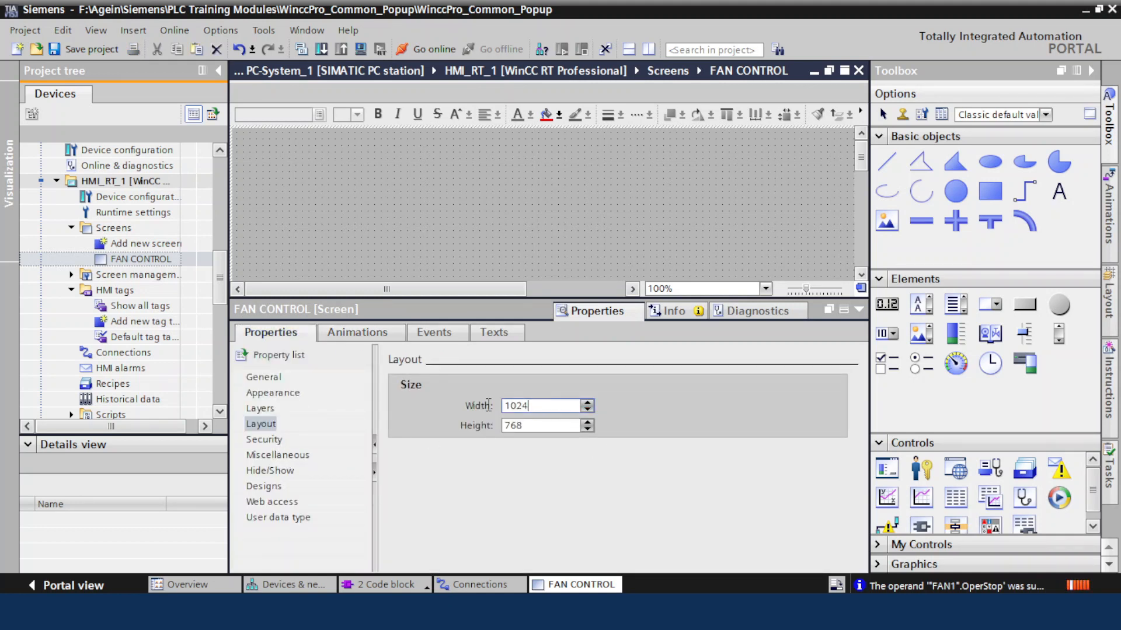
{"action": "type", "text": "200"}
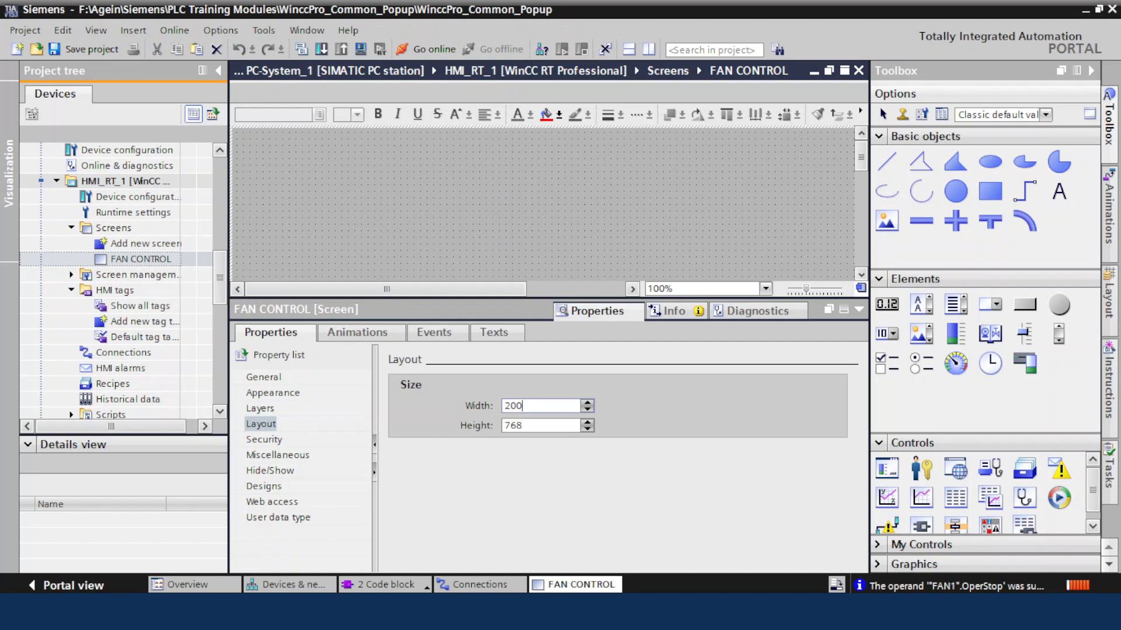
{"action": "left_click", "coordinate": [539, 427]}
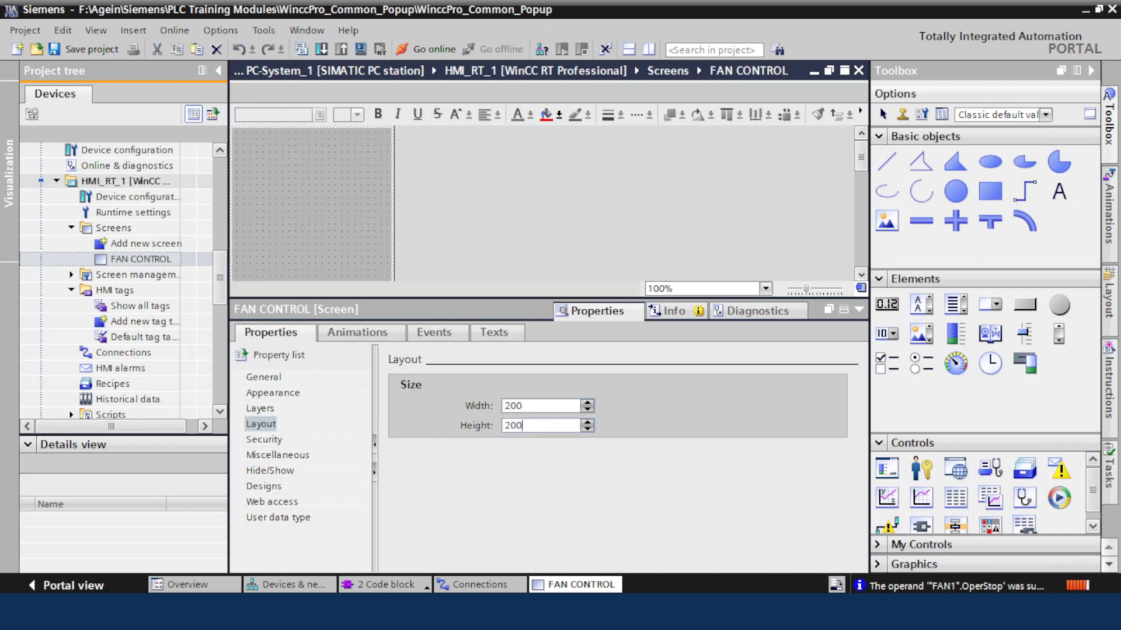
{"action": "type", "text": "200"}
{"action": "left_click", "coordinate": [571, 410]}
{"action": "left_click", "coordinate": [859, 310]}
Set the cycle of the FAN CONTROL screen to UponChange in its dynamization overview, and close the overview.
{"action": "right_click", "coordinate": [320, 202]}
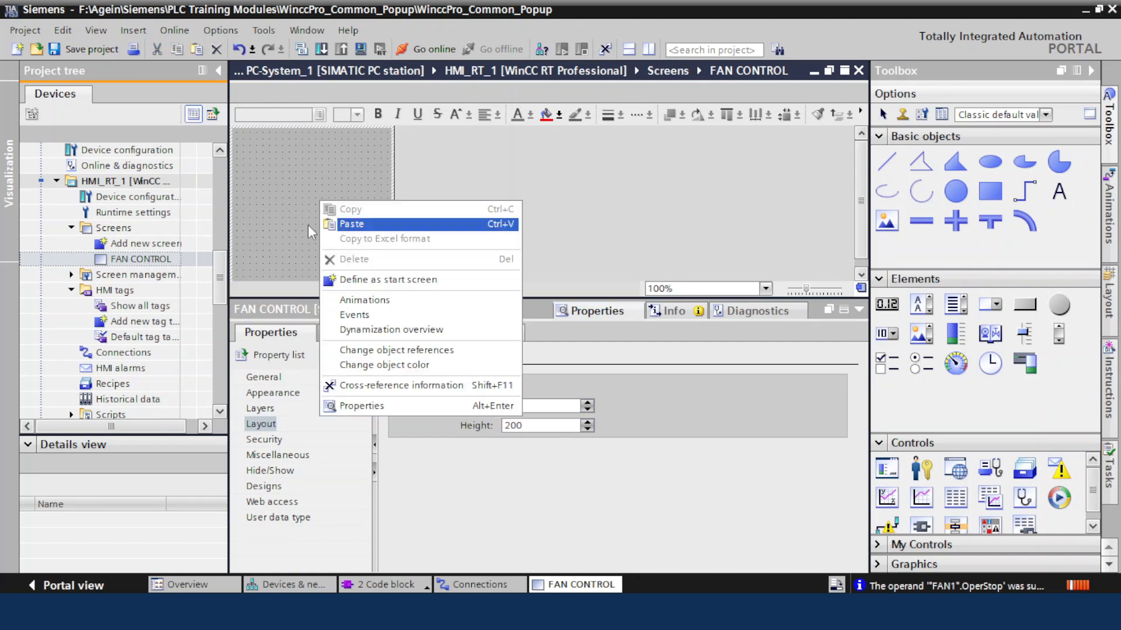
{"action": "right_click", "coordinate": [270, 213]}
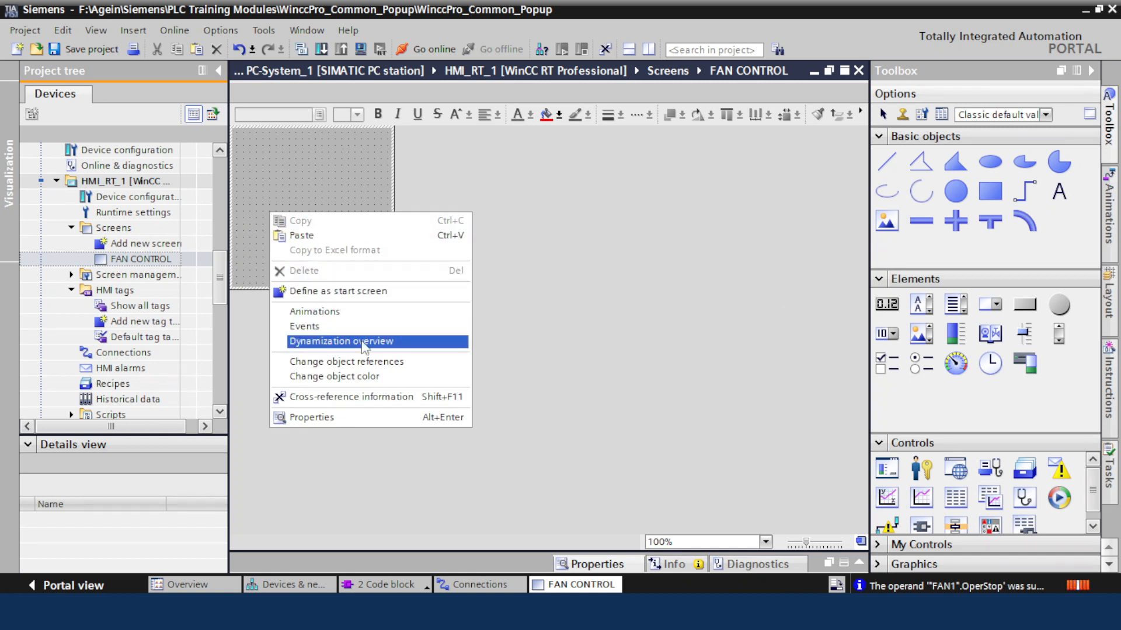
{"action": "left_click", "coordinate": [382, 344]}
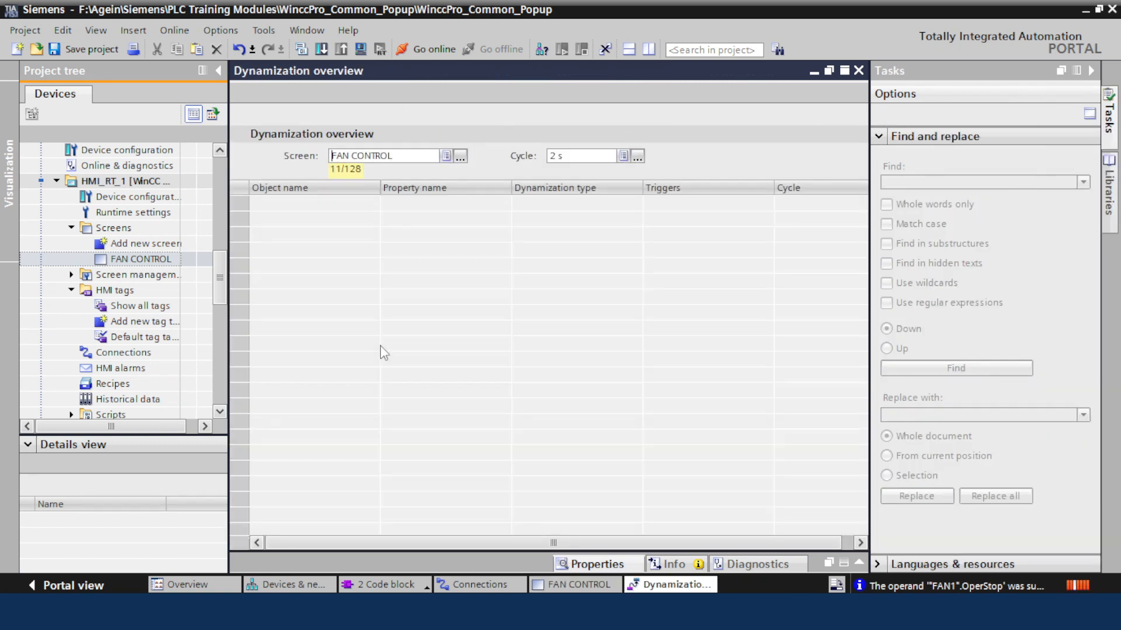
{"action": "left_click", "coordinate": [637, 156]}
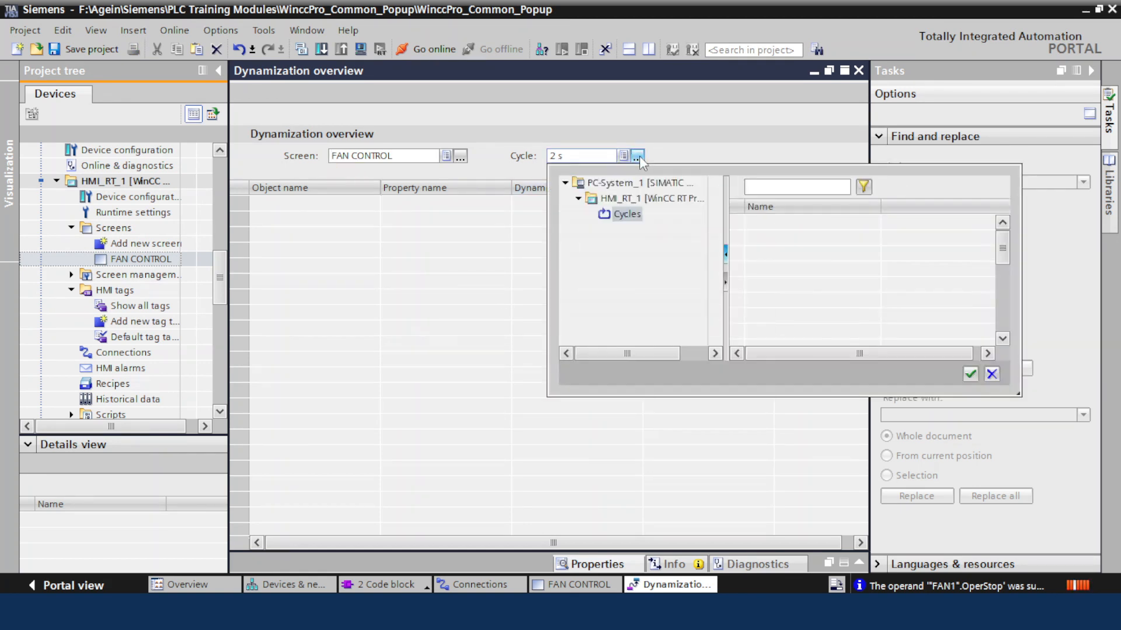
{"action": "key", "text": "Escape"}
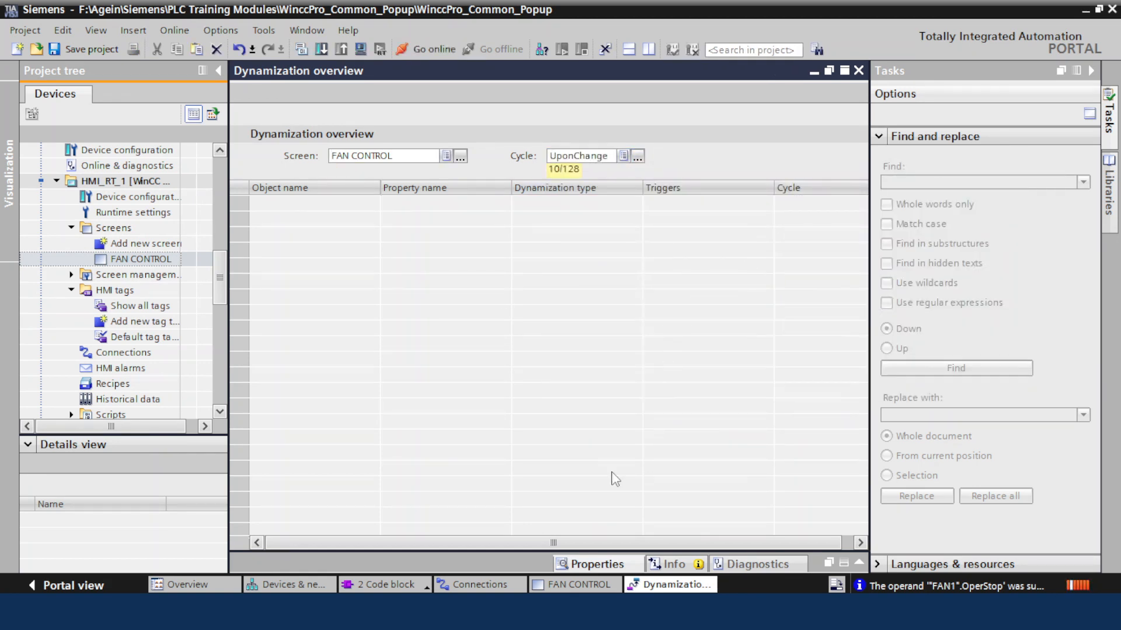
{"action": "left_click", "coordinate": [858, 71]}
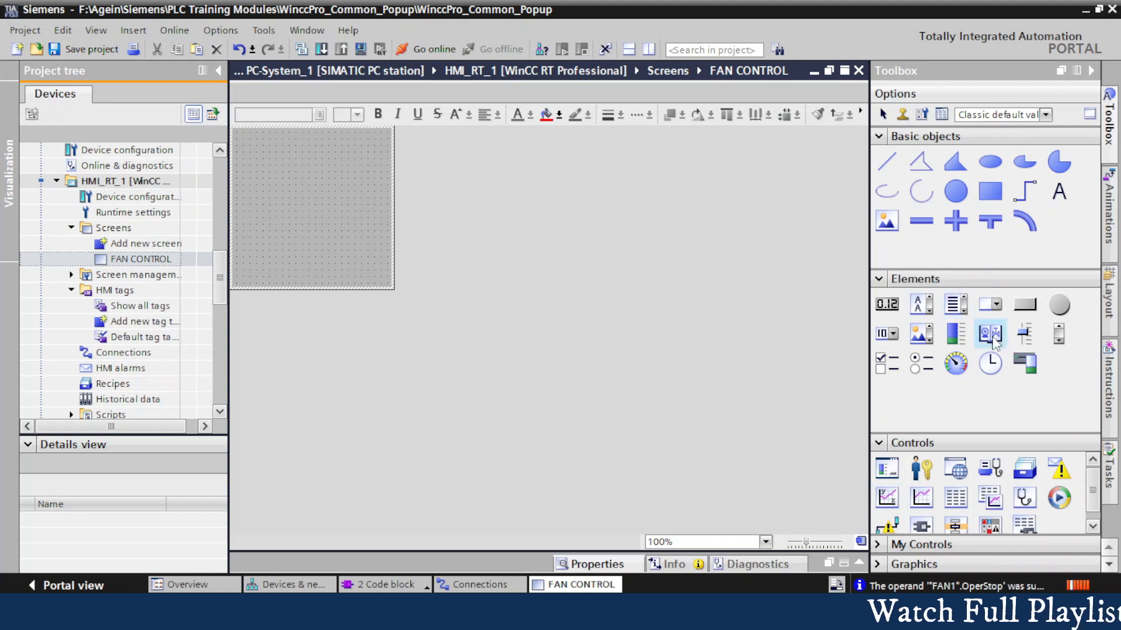
Place a symbol library object showing a blower in the upper middle of the FAN CONTROL screen.
{"action": "mouse_move", "coordinate": [264, 159]}
{"action": "left_mouse_down"}
{"action": "mouse_move", "coordinate": [343, 217]}
{"action": "mouse_move", "coordinate": [340, 232]}
{"action": "left_mouse_up"}
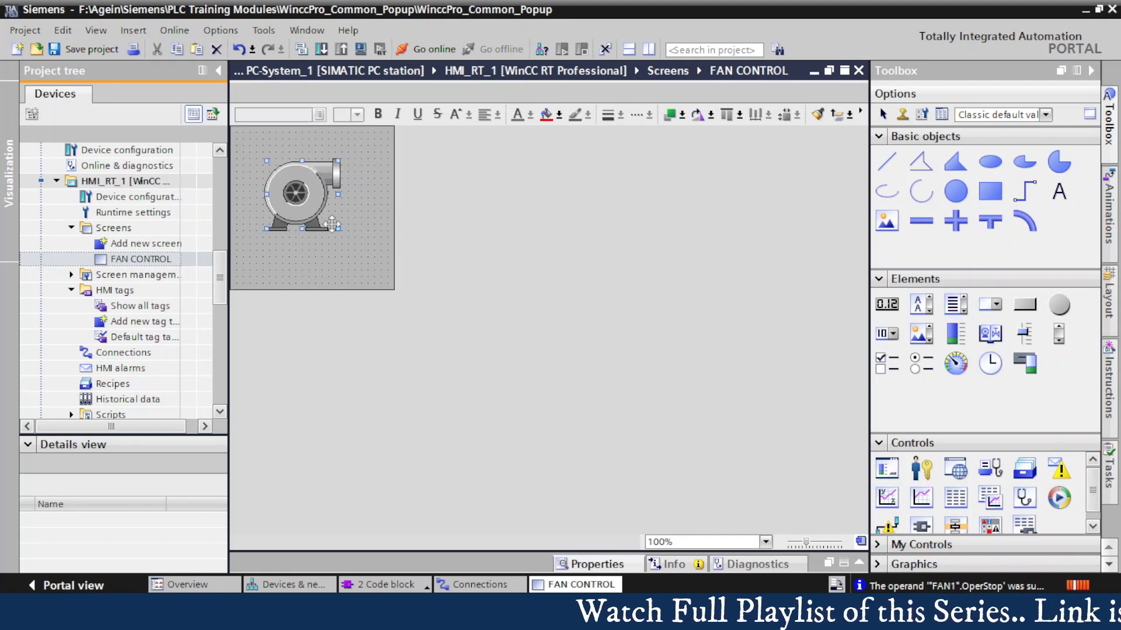
Set the blower symbol's fill style to Shaded and adjust its position in the upper middle of the FAN CONTROL screen.
{"action": "left_click_drag", "start_coordinate": [308, 195], "coordinate": [306, 183]}
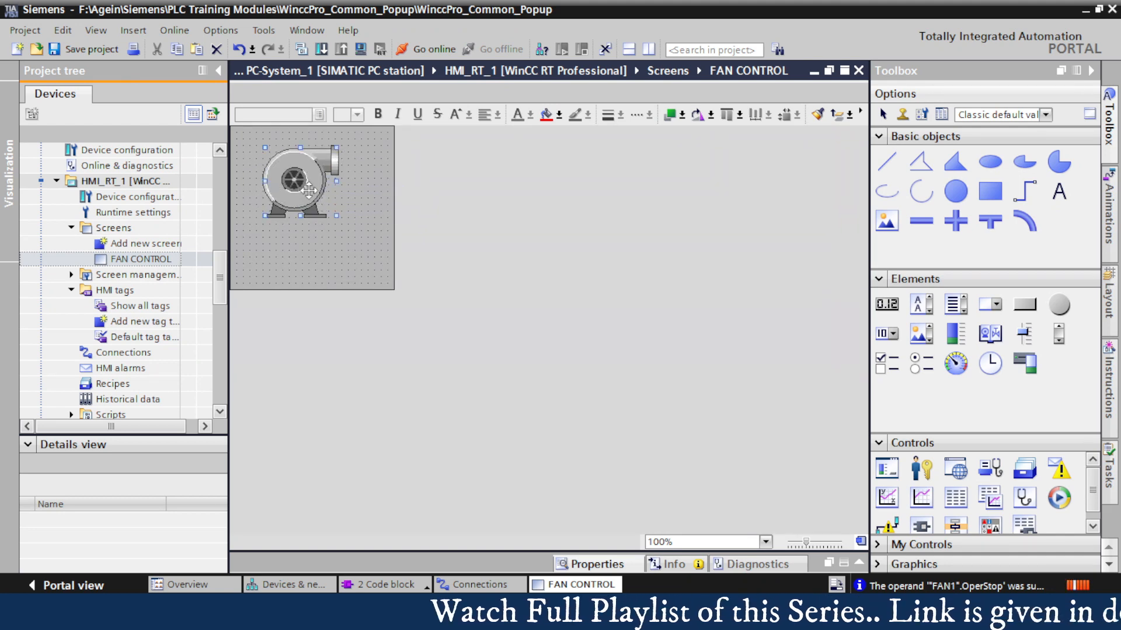
{"action": "right_click", "coordinate": [302, 183]}
{"action": "left_click", "coordinate": [350, 457]}
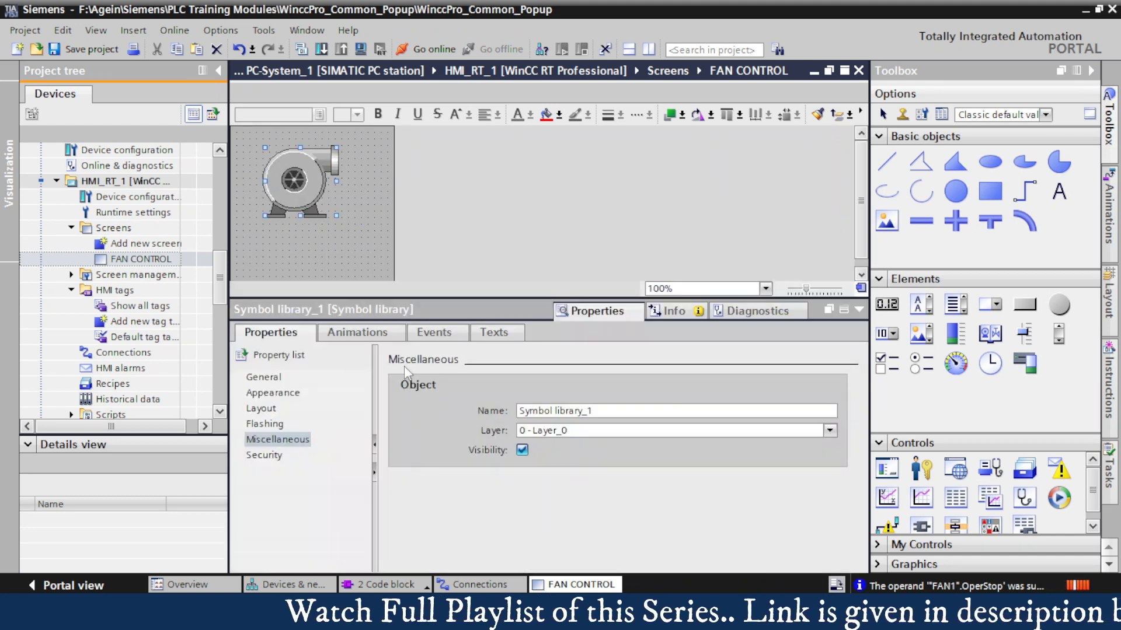
{"action": "left_click", "coordinate": [273, 393]}
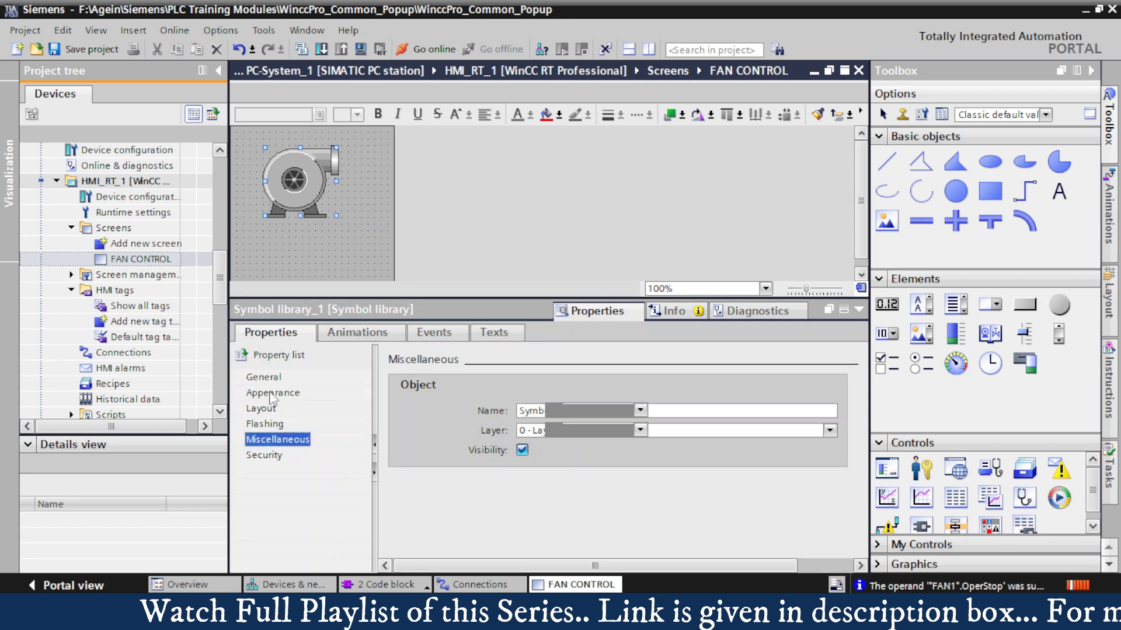
{"action": "left_click_drag", "start_coordinate": [669, 565], "coordinate": [748, 560]}
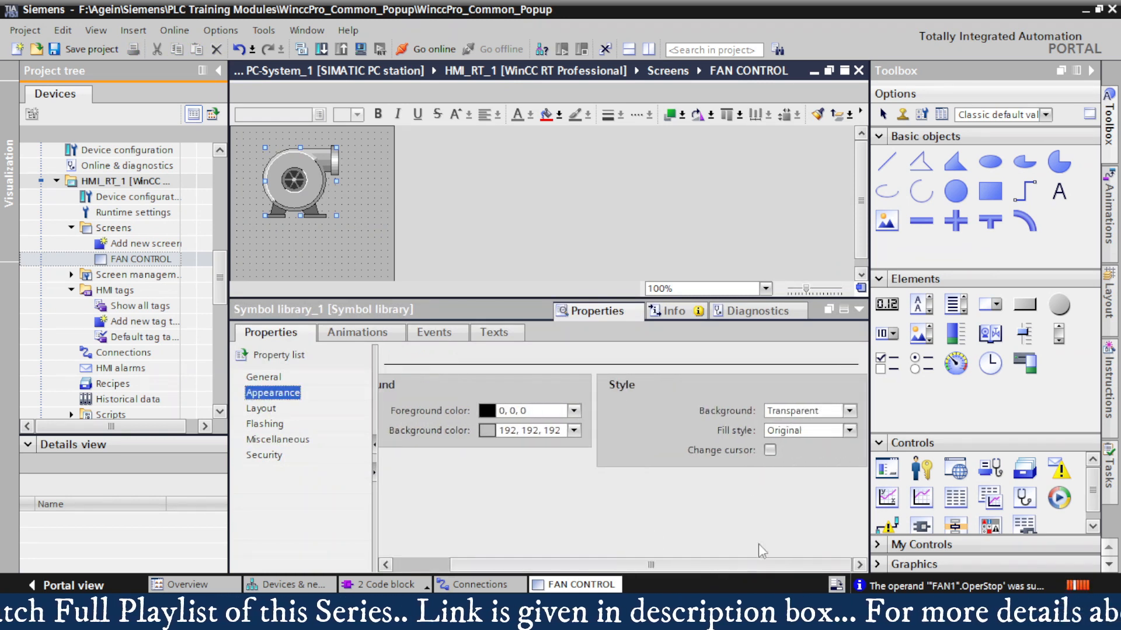
{"action": "left_click", "coordinate": [850, 430]}
{"action": "left_click", "coordinate": [796, 474]}
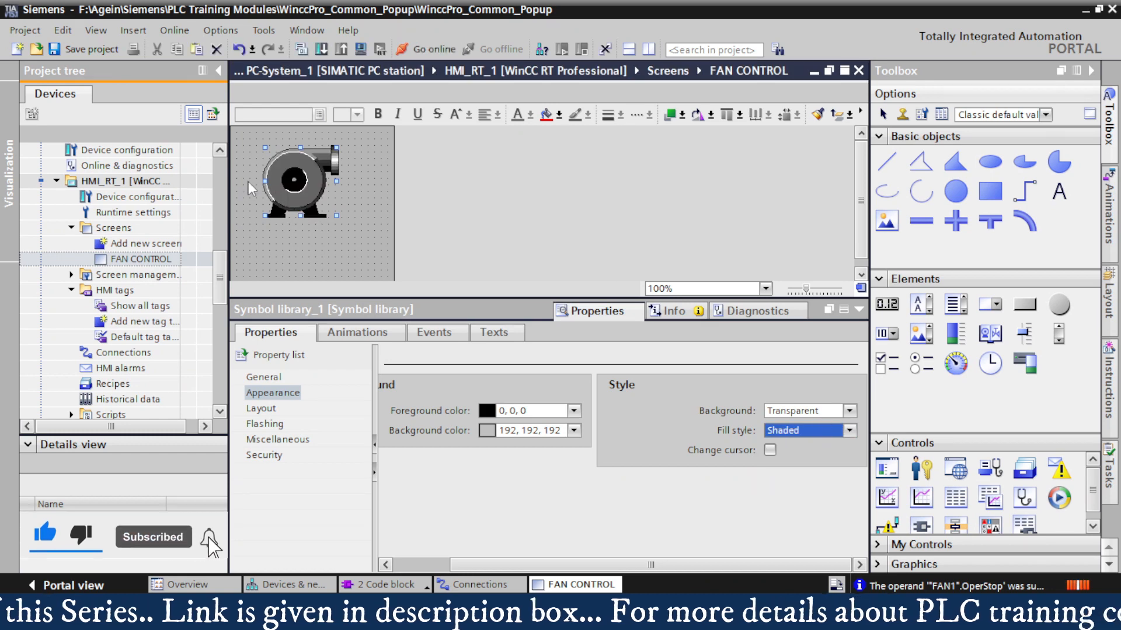
{"action": "left_click", "coordinate": [858, 309]}
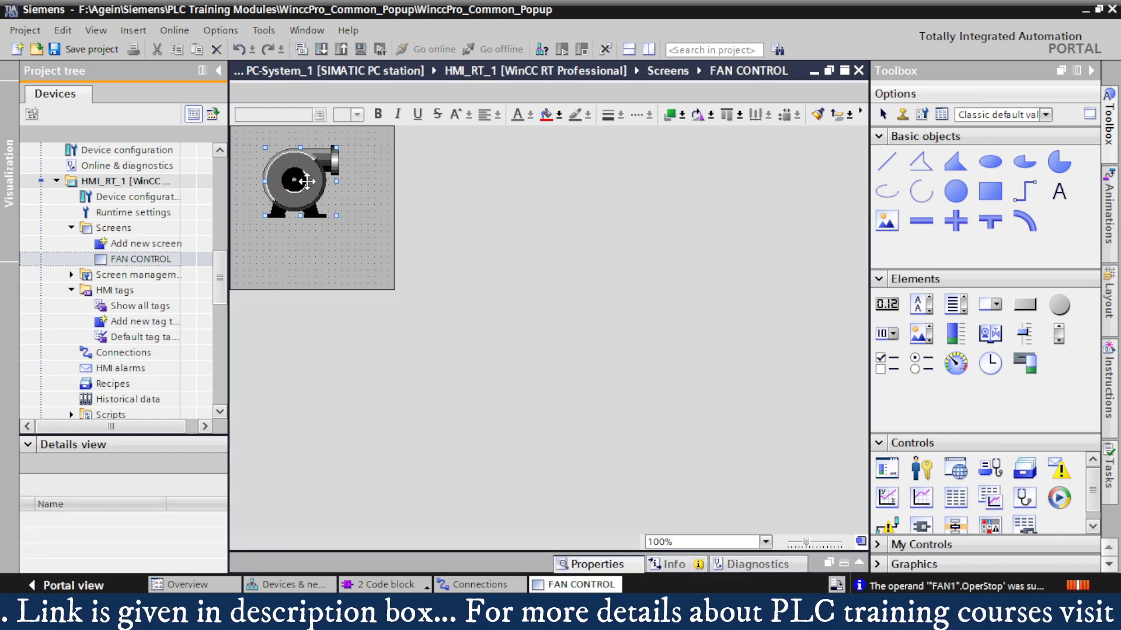
{"action": "left_click_drag", "start_coordinate": [309, 181], "coordinate": [310, 184]}
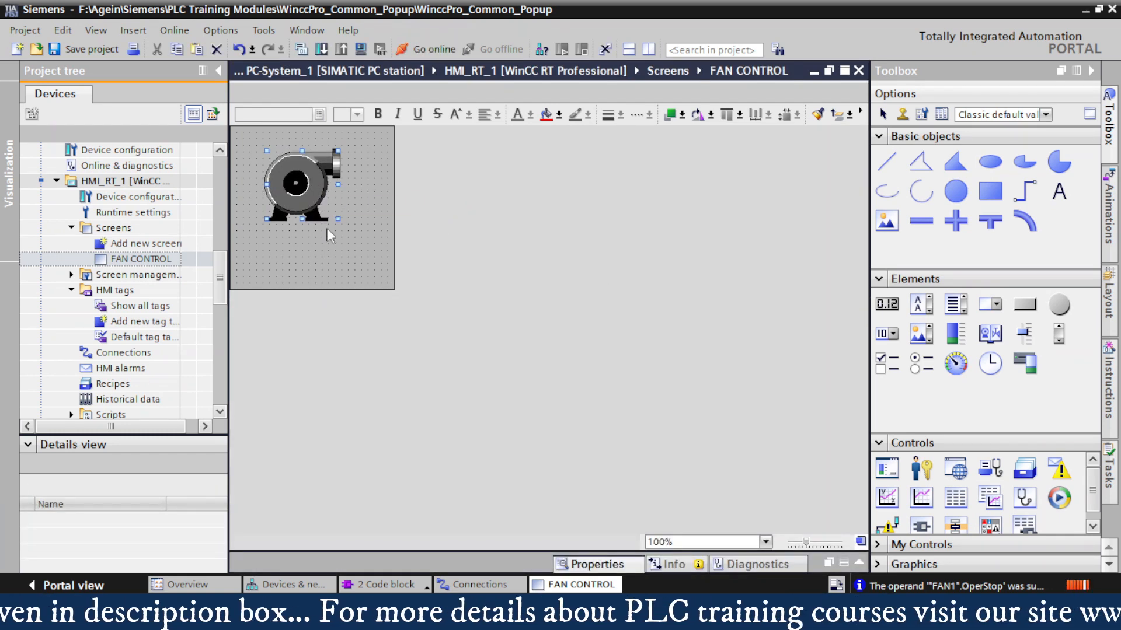
Place a button below the blower at about 17, 142 and label it Start.
{"action": "left_click", "coordinate": [1025, 304]}
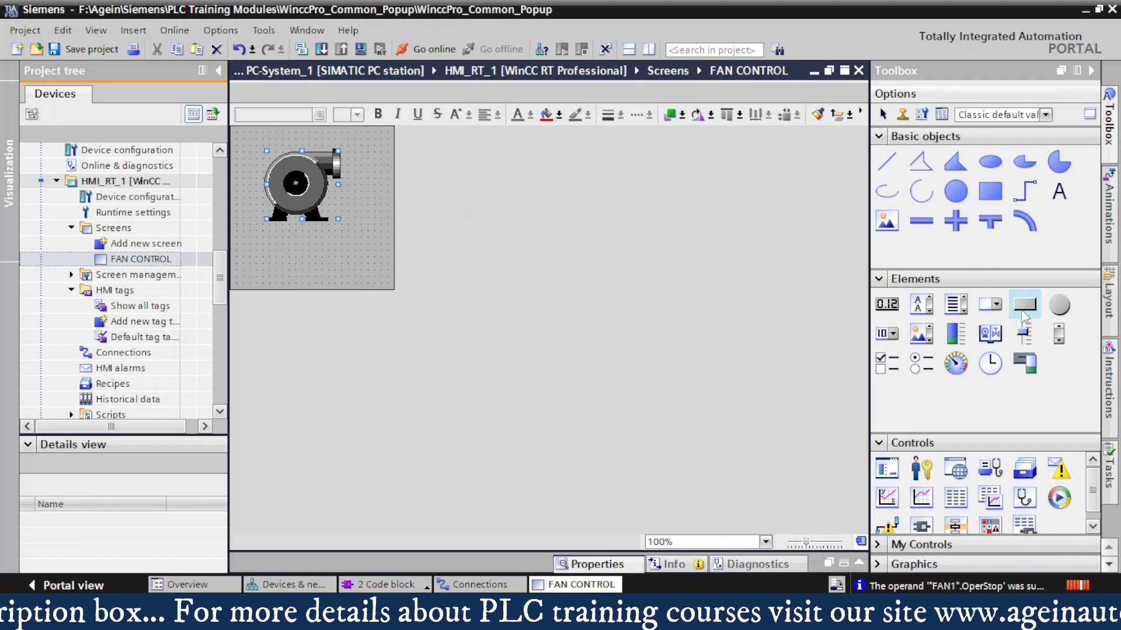
{"action": "left_click_drag", "start_coordinate": [245, 244], "coordinate": [289, 275]}
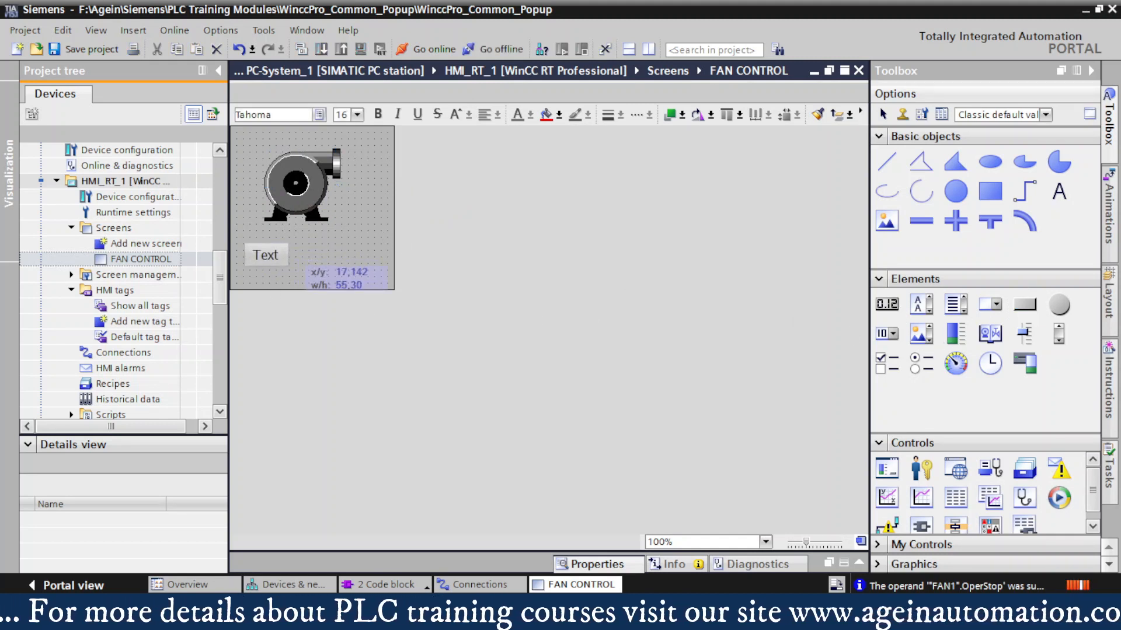
{"action": "double_click", "coordinate": [279, 264]}
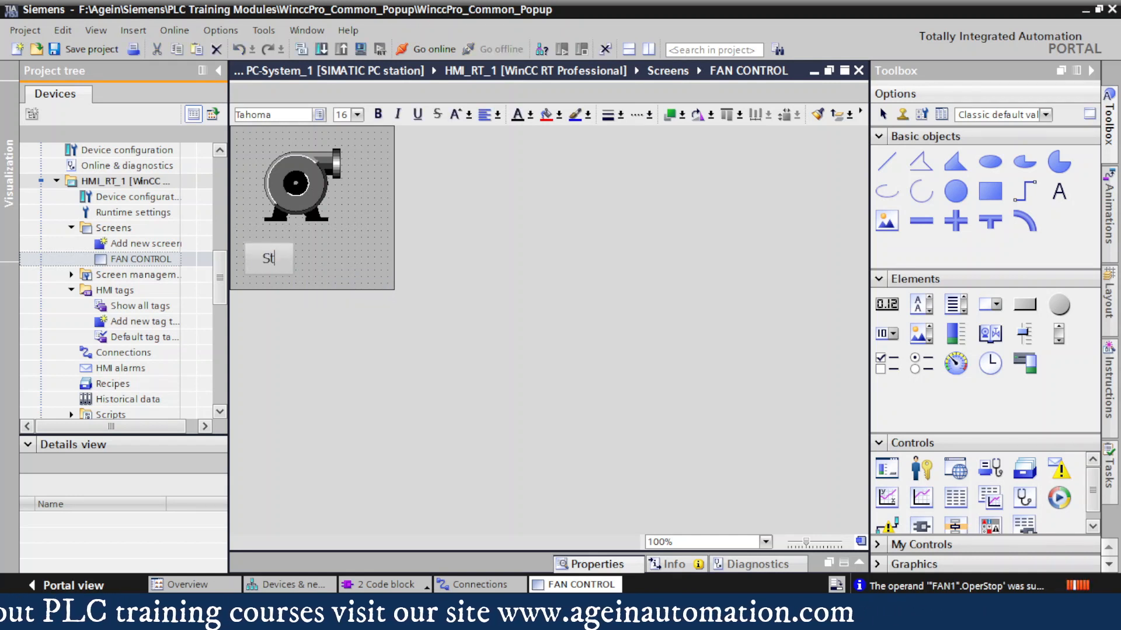
Add the SetBit function to the Start button's Press left mouse button event.
{"action": "right_click", "coordinate": [265, 259]}
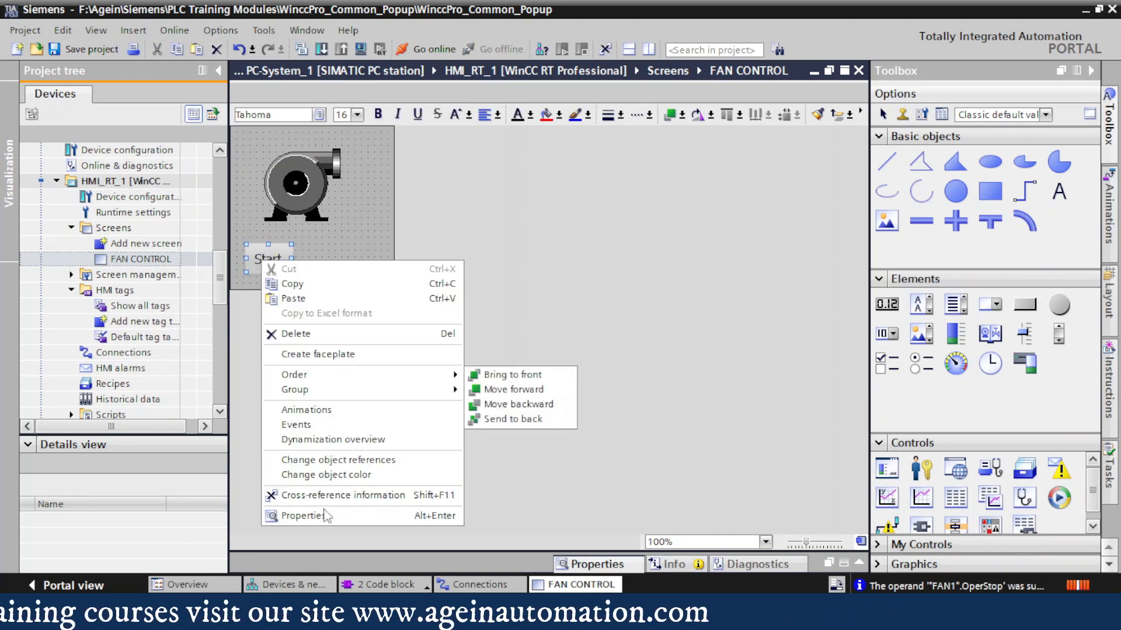
{"action": "left_click", "coordinate": [328, 517]}
{"action": "left_click", "coordinate": [456, 336]}
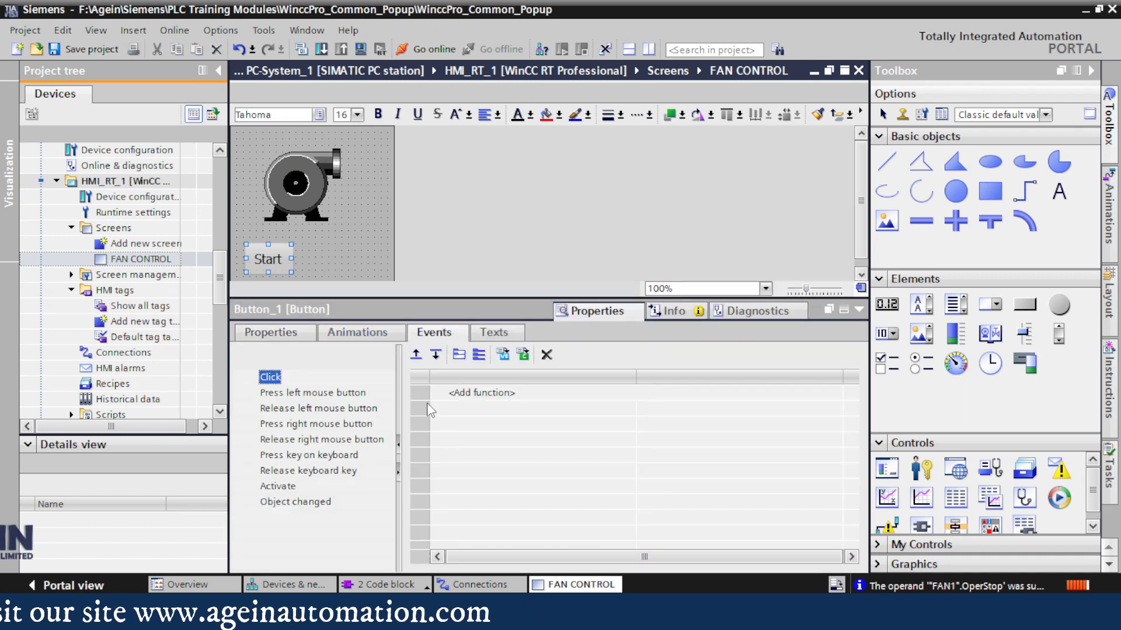
{"action": "left_click", "coordinate": [312, 393]}
{"action": "left_click", "coordinate": [518, 394]}
{"action": "type", "text": "se"}
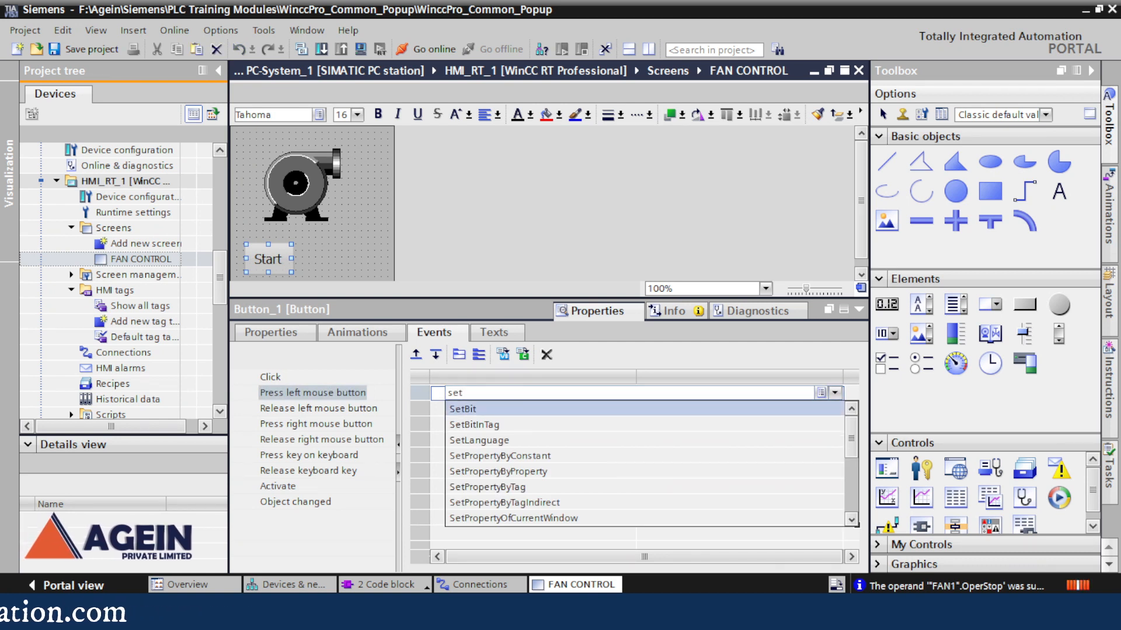
{"action": "type", "text": "t"}
{"action": "key", "text": "Return"}
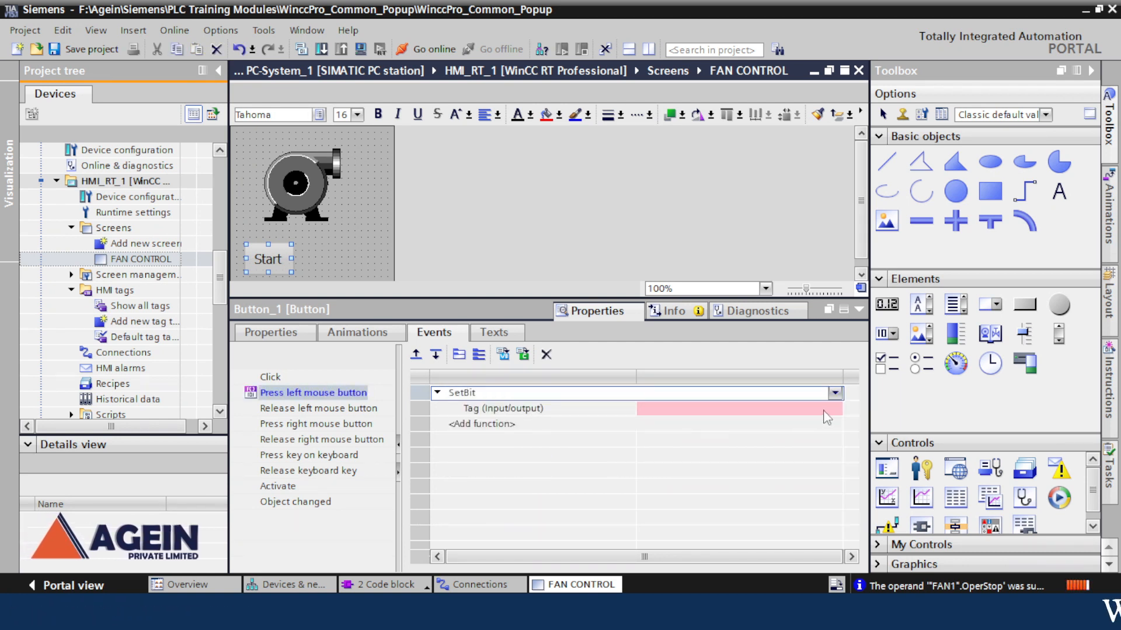
Assign the OperStart tag of FAN1 [DB1] to the SetBit function and strip its FAN1 prefix so it reads _OperStart.
{"action": "left_click", "coordinate": [824, 411]}
{"action": "left_click", "coordinate": [836, 409]}
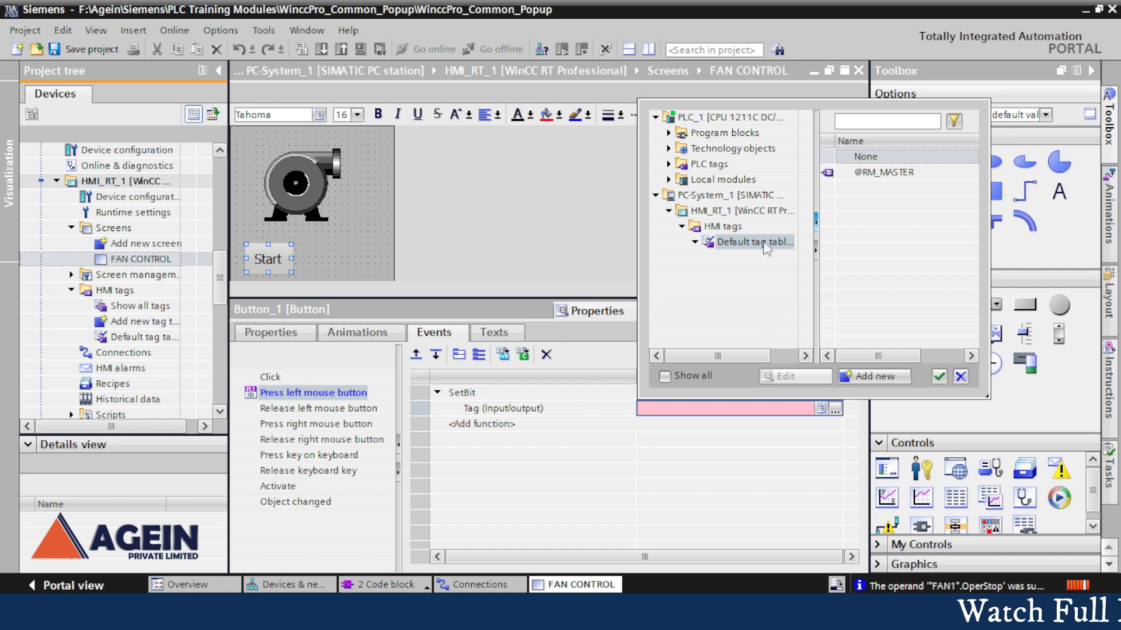
{"action": "left_click", "coordinate": [669, 164]}
{"action": "left_click", "coordinate": [669, 133]}
{"action": "left_click", "coordinate": [728, 148]}
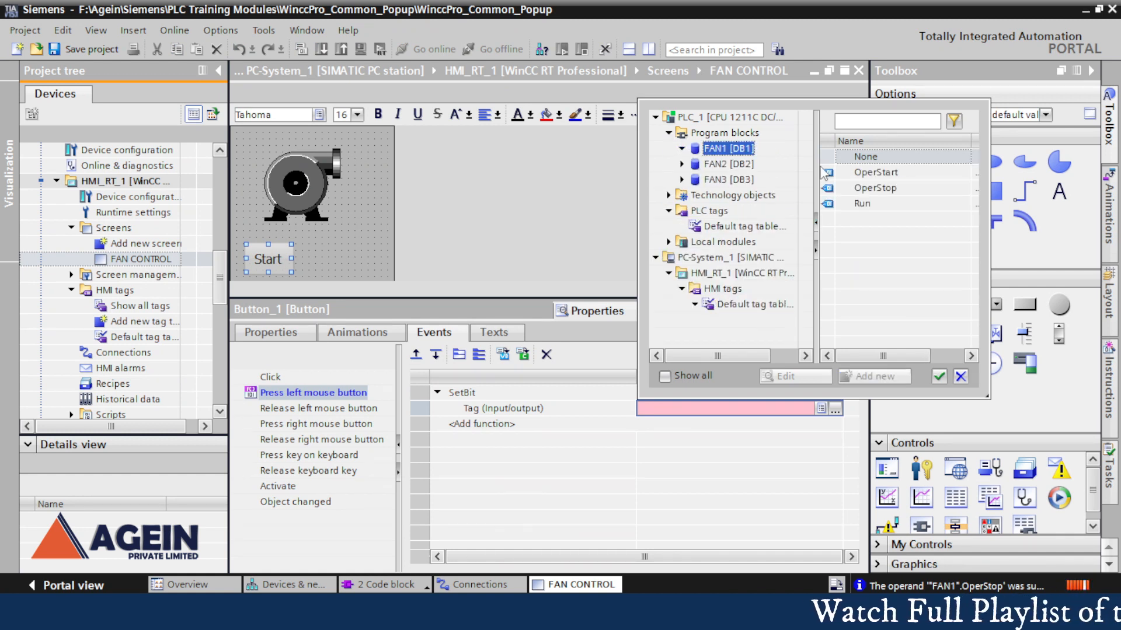
{"action": "double_click", "coordinate": [876, 173]}
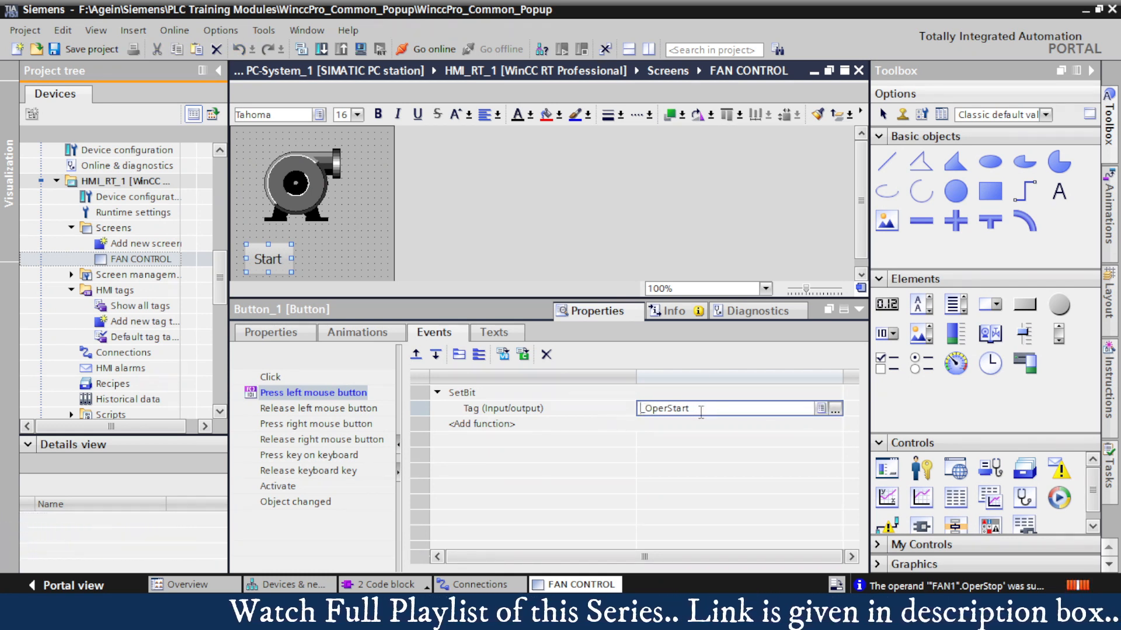
{"action": "left_click", "coordinate": [479, 411]}
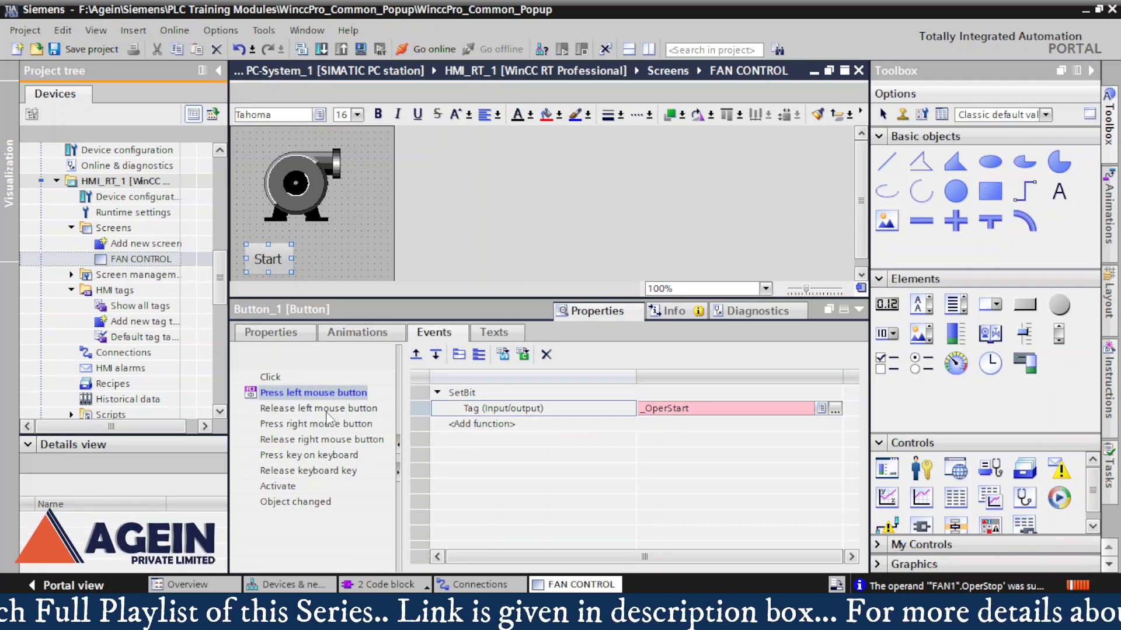
Add ResetBit with the tag _OperStart to the Start button's Release left mouse button event, and close the properties.
{"action": "left_click", "coordinate": [327, 408]}
{"action": "left_click", "coordinate": [483, 393]}
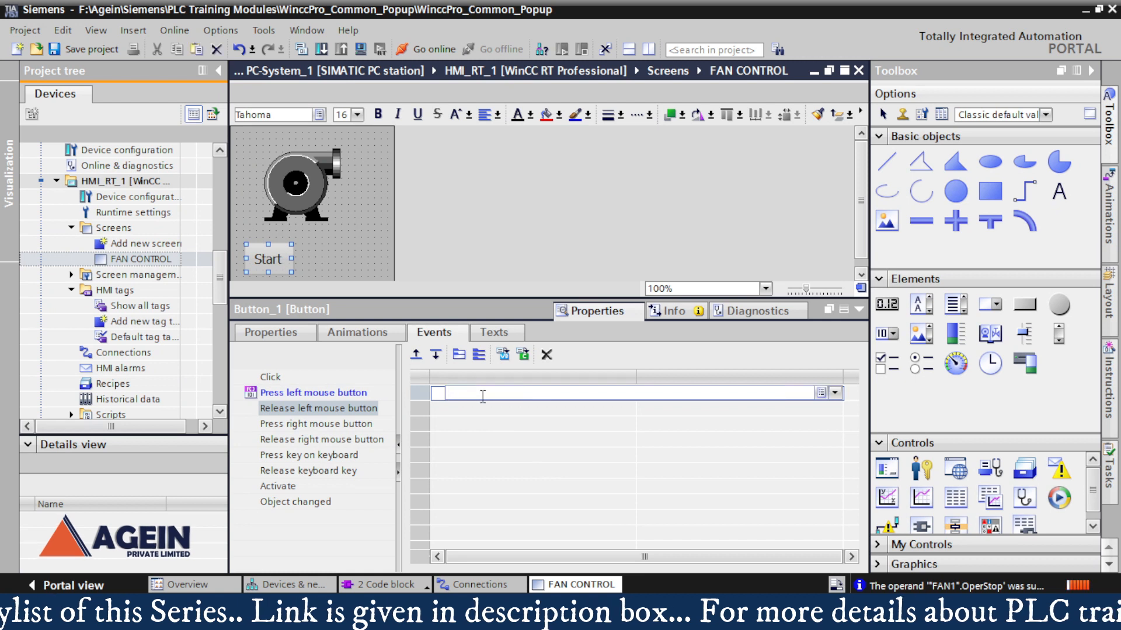
{"action": "type", "text": "res"}
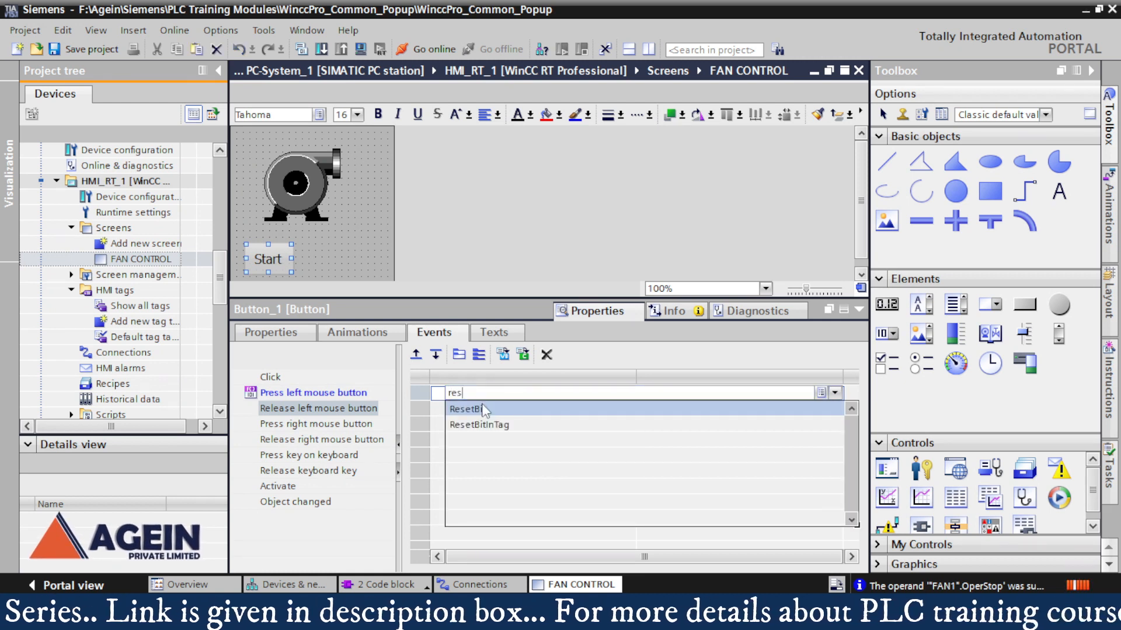
{"action": "left_click", "coordinate": [467, 410]}
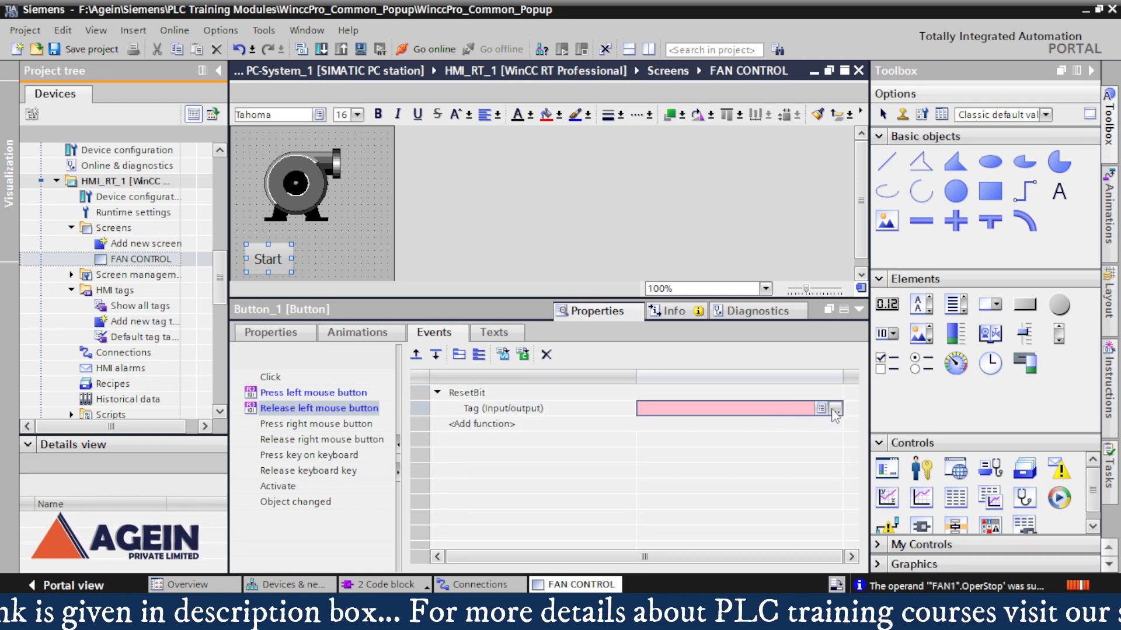
{"action": "left_click", "coordinate": [835, 410]}
{"action": "double_click", "coordinate": [868, 178]}
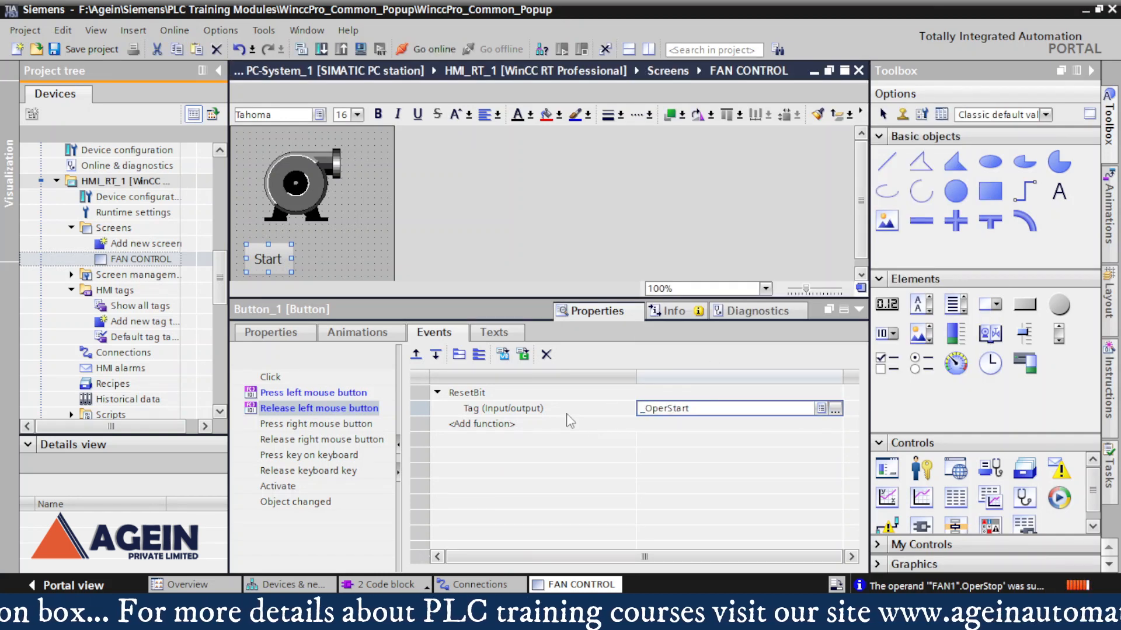
{"action": "left_click", "coordinate": [354, 409]}
{"action": "left_click", "coordinate": [860, 312]}
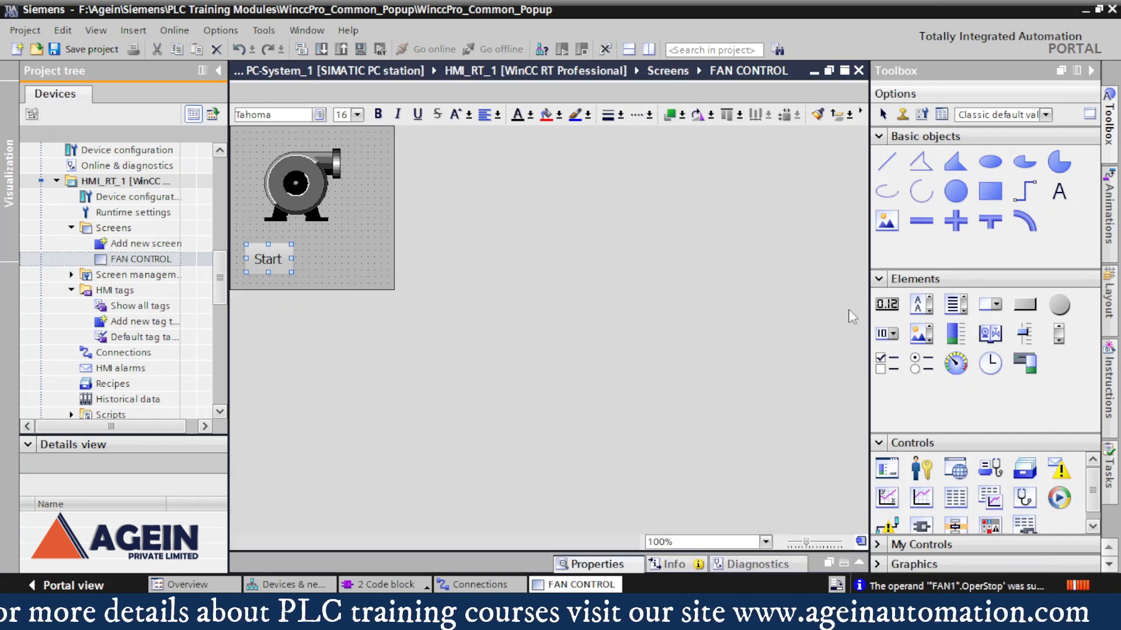
Place a copy of the Start button beside the original and label the copy Stop.
{"action": "right_click", "coordinate": [265, 259]}
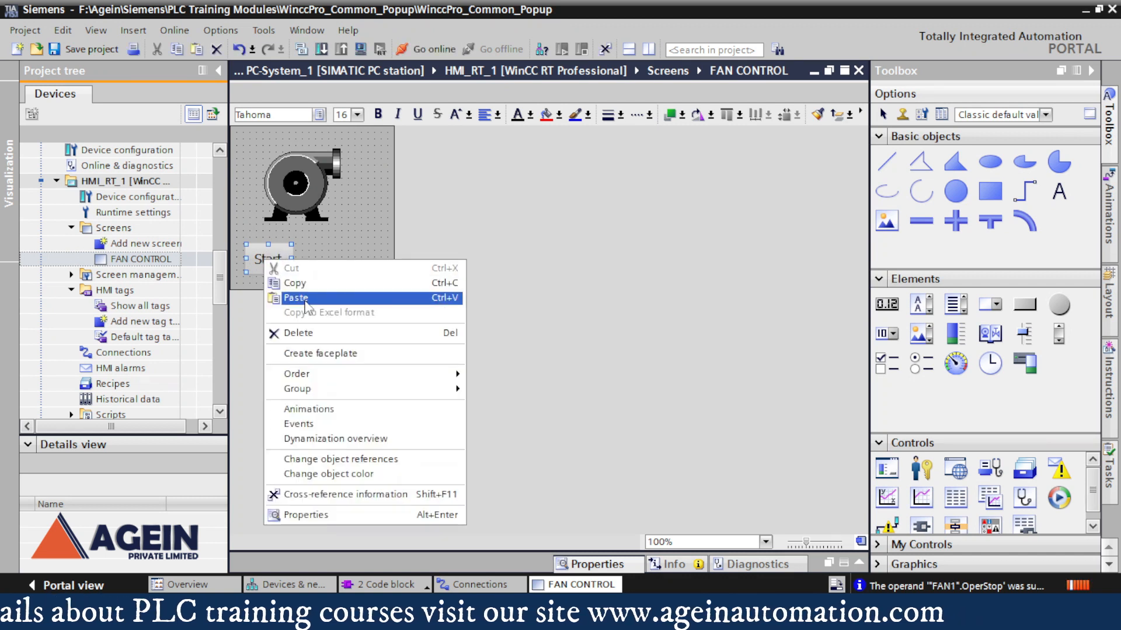
{"action": "left_click", "coordinate": [295, 283]}
{"action": "right_click", "coordinate": [321, 258]}
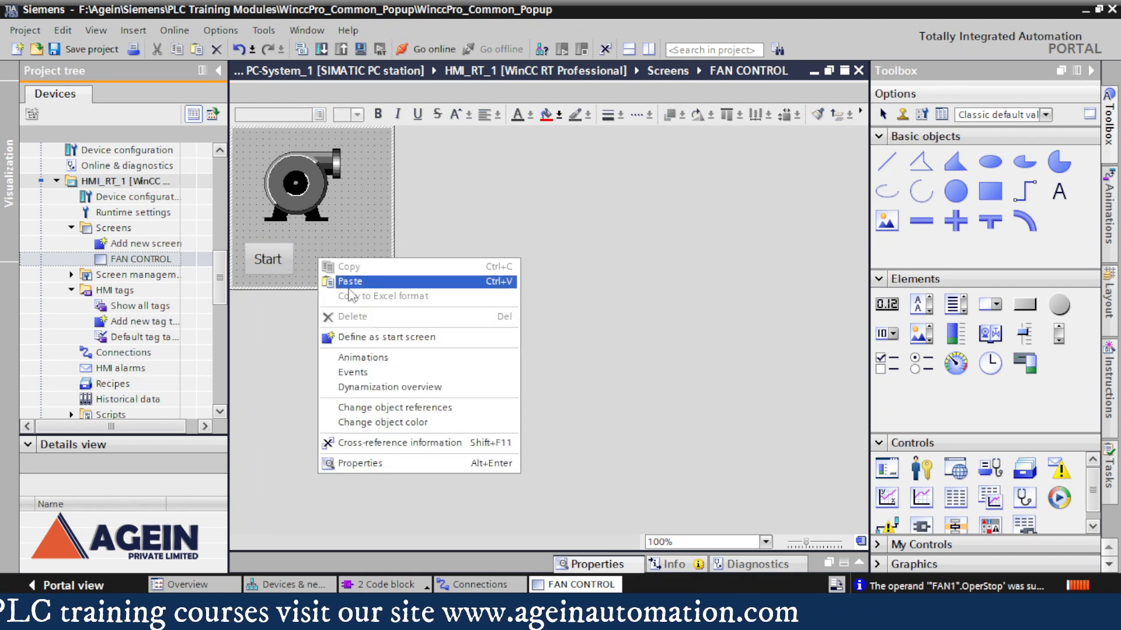
{"action": "left_click", "coordinate": [350, 281]}
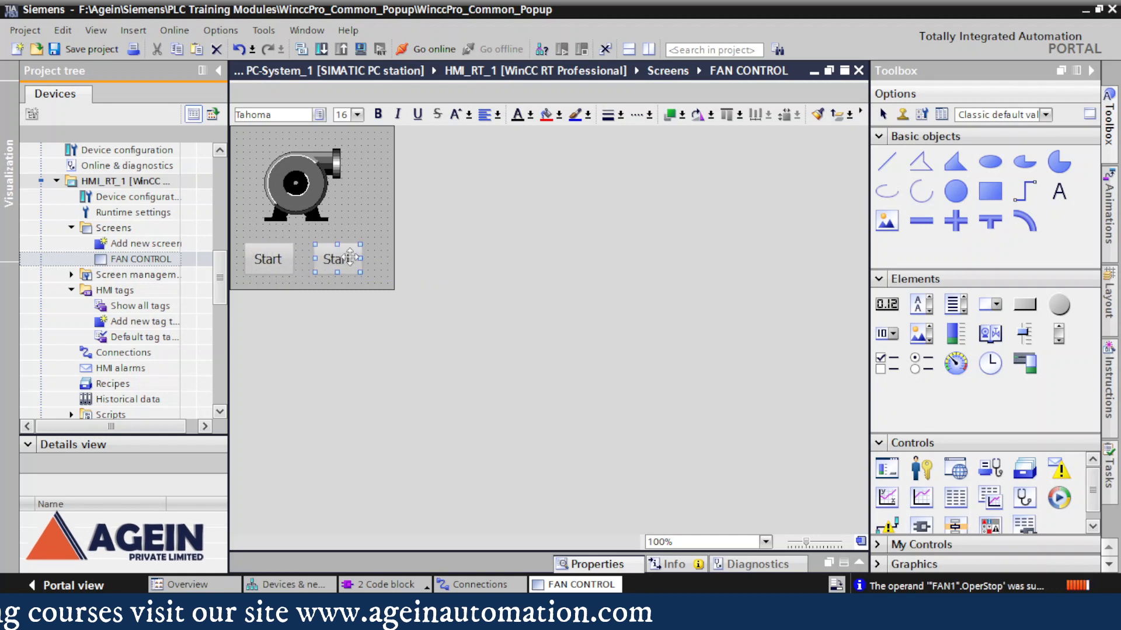
{"action": "double_click", "coordinate": [349, 257]}
{"action": "key", "text": "BackSpace"}
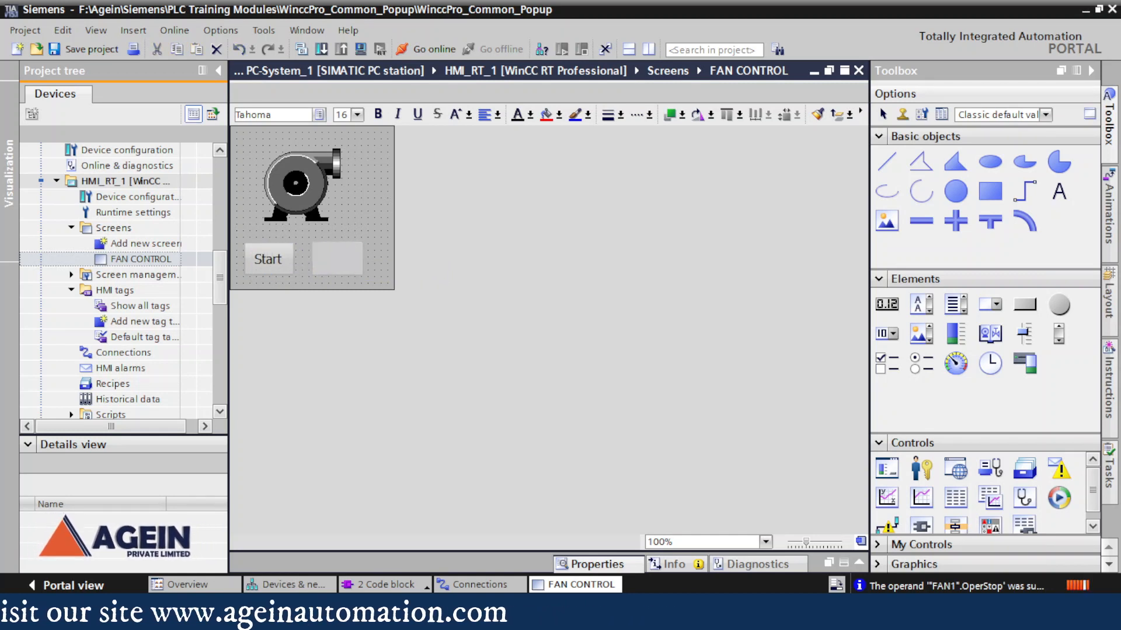
{"action": "type", "text": "Stop"}
{"action": "left_click", "coordinate": [359, 237]}
Change the ResetBit tag in the Stop button's Release left mouse button event to _OperStop.
{"action": "right_click", "coordinate": [334, 252]}
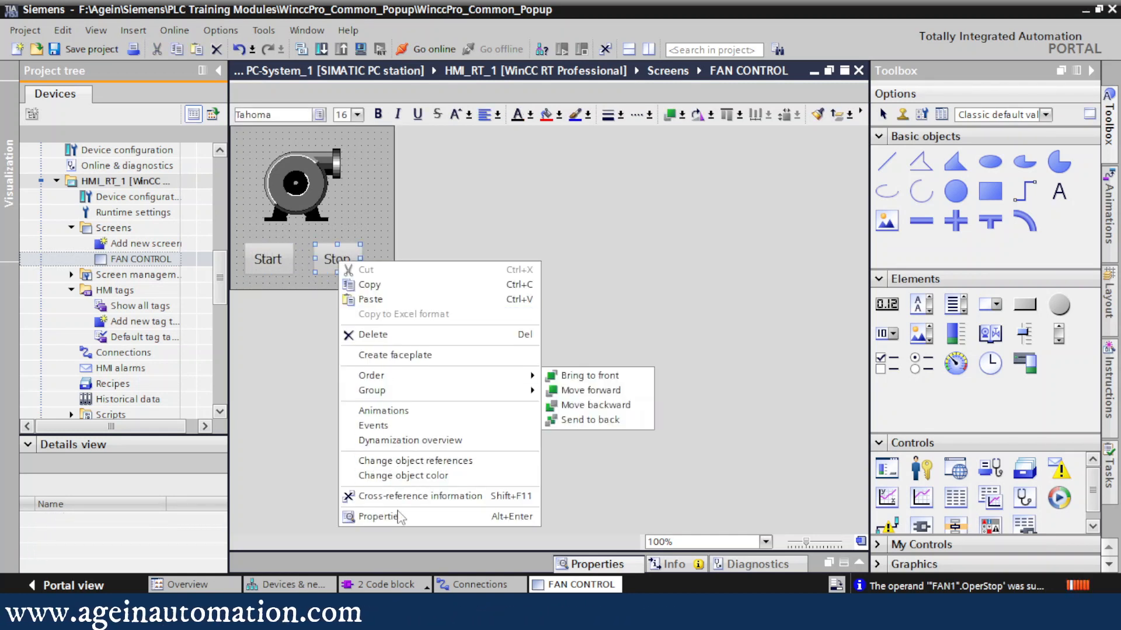
{"action": "left_click", "coordinate": [400, 513]}
{"action": "left_click", "coordinate": [708, 414]}
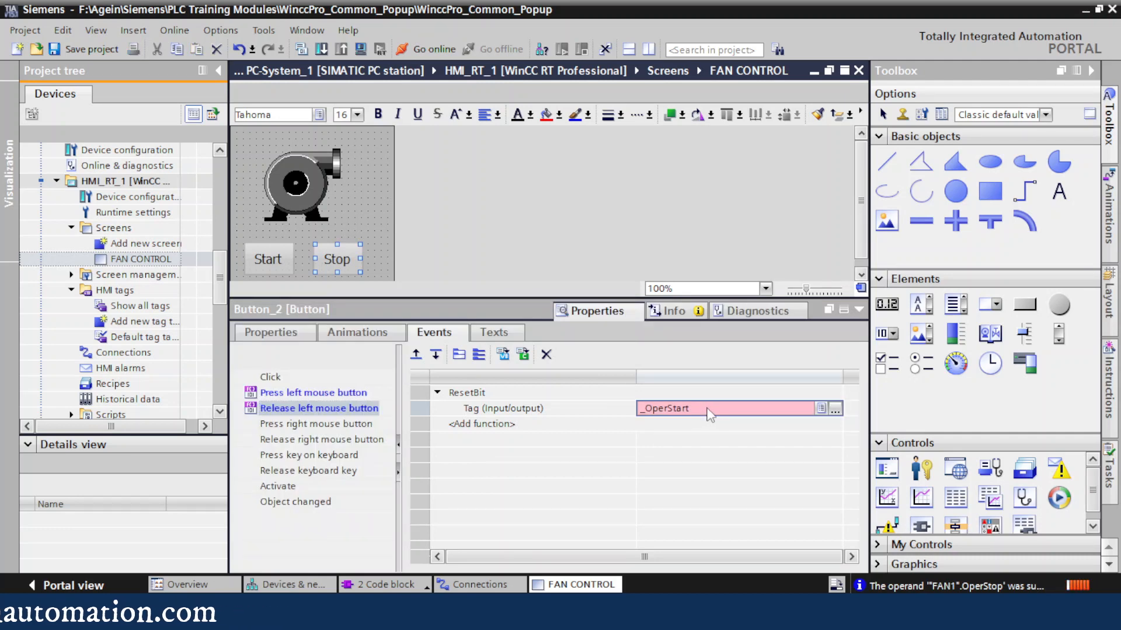
{"action": "left_click", "coordinate": [835, 411]}
{"action": "double_click", "coordinate": [867, 189]}
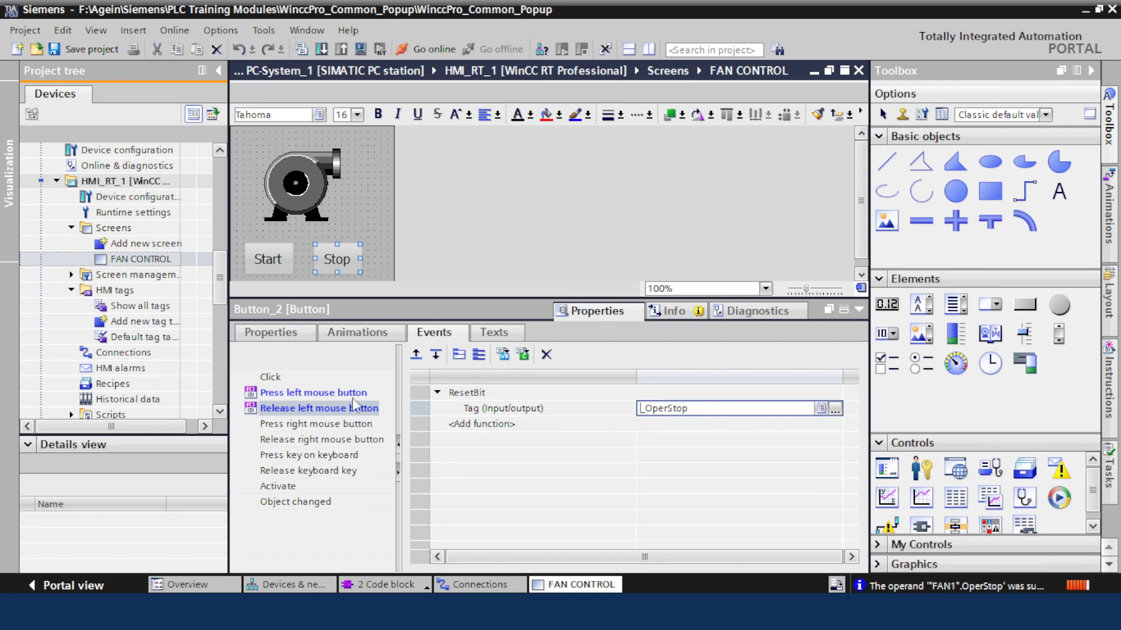
Change the SetBit tag in the Stop button's Press left mouse button event to _OperStop, and close the properties.
{"action": "left_click", "coordinate": [350, 395]}
{"action": "left_click", "coordinate": [750, 410]}
{"action": "left_click", "coordinate": [836, 410]}
{"action": "double_click", "coordinate": [870, 189]}
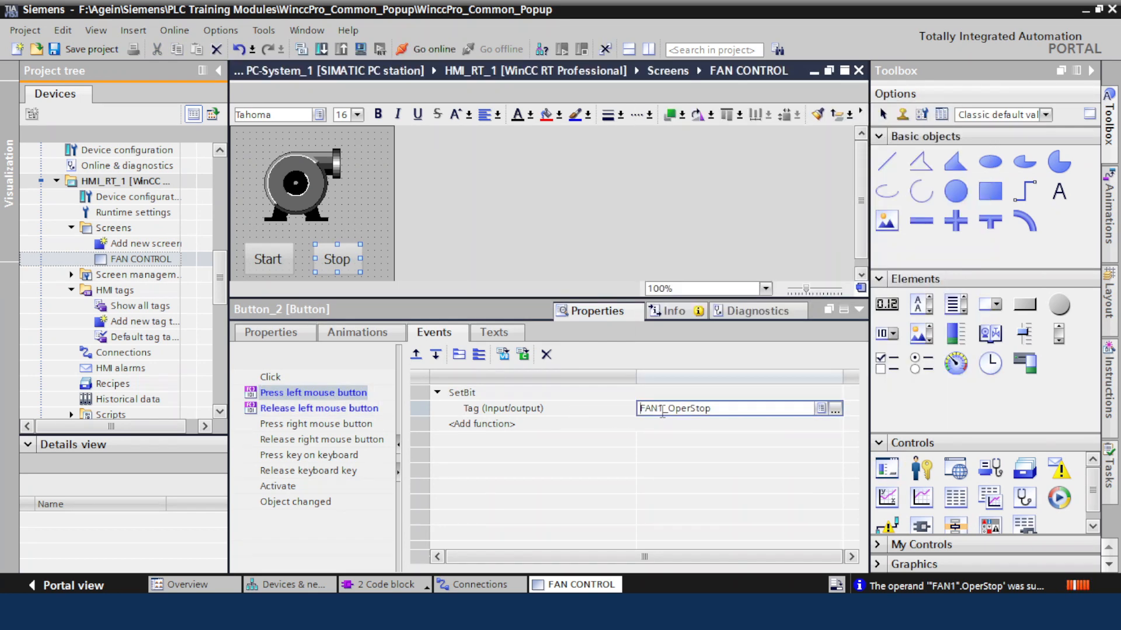
{"action": "left_click", "coordinate": [362, 395]}
{"action": "left_click", "coordinate": [860, 311]}
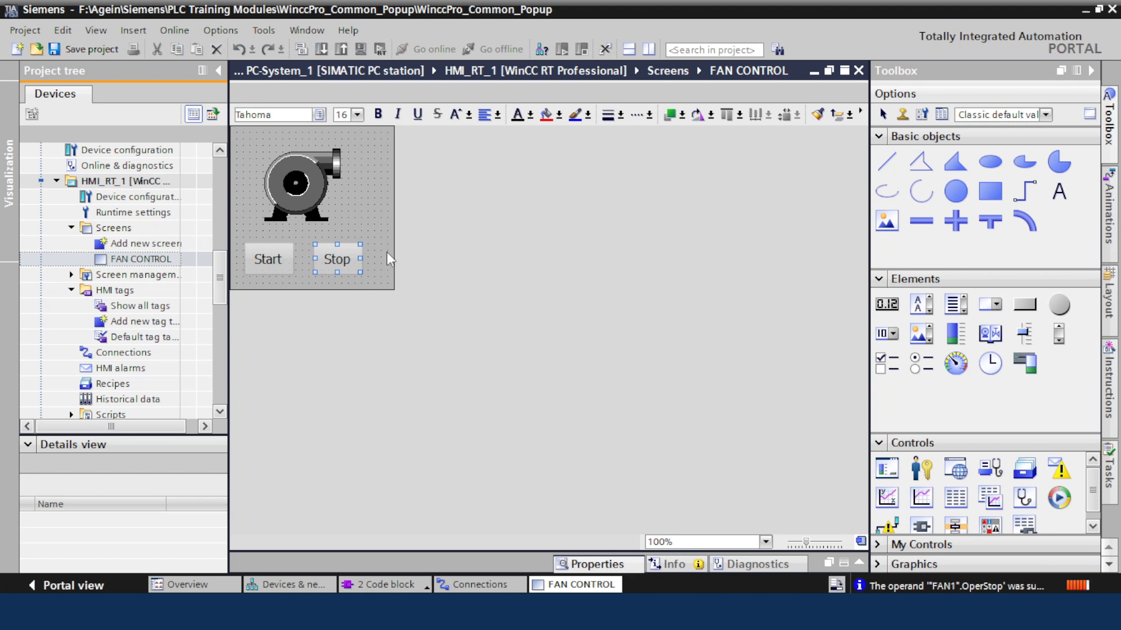
{"action": "left_click", "coordinate": [368, 198]}
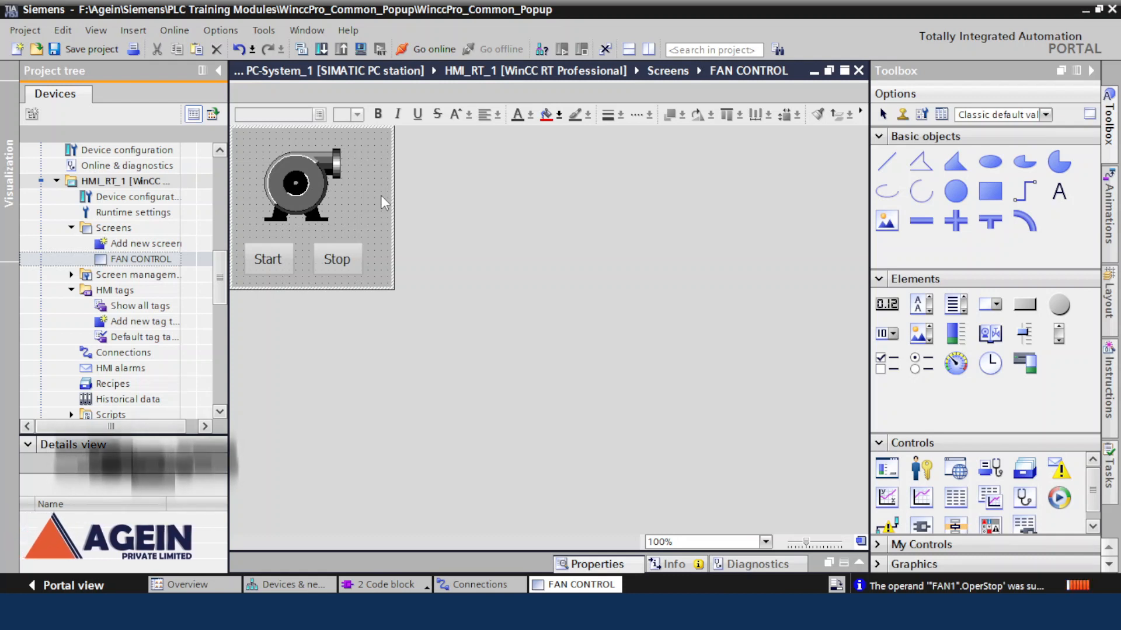
Add another new screen to HMI_RT_1 and name it Main.
{"action": "left_click", "coordinate": [136, 261]}
{"action": "left_click", "coordinate": [135, 249]}
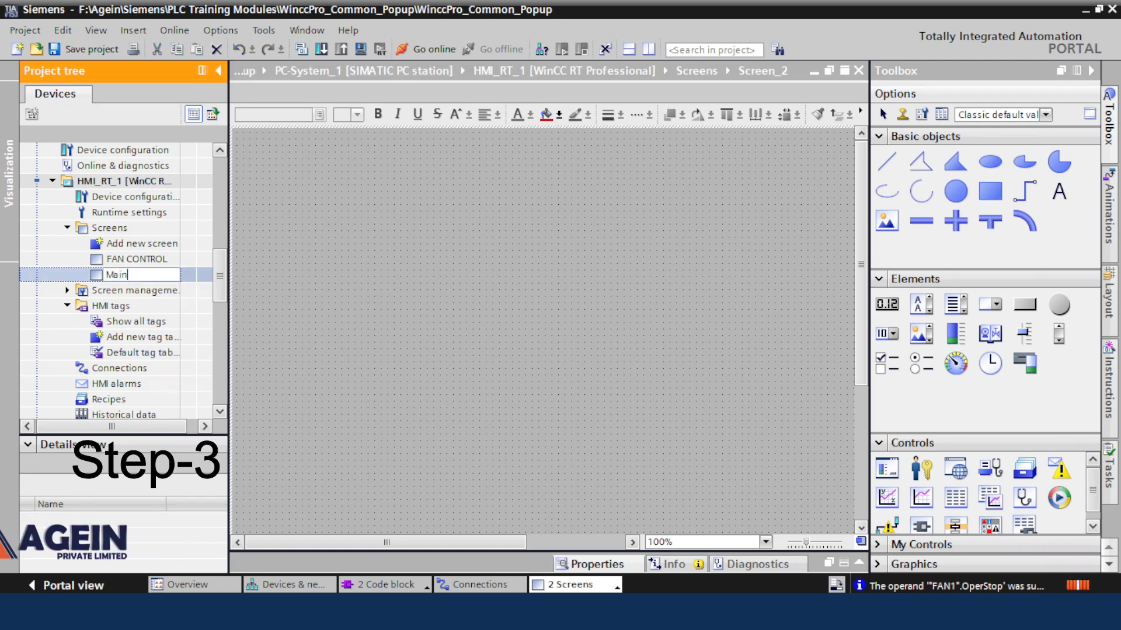
{"action": "key", "text": "Return"}
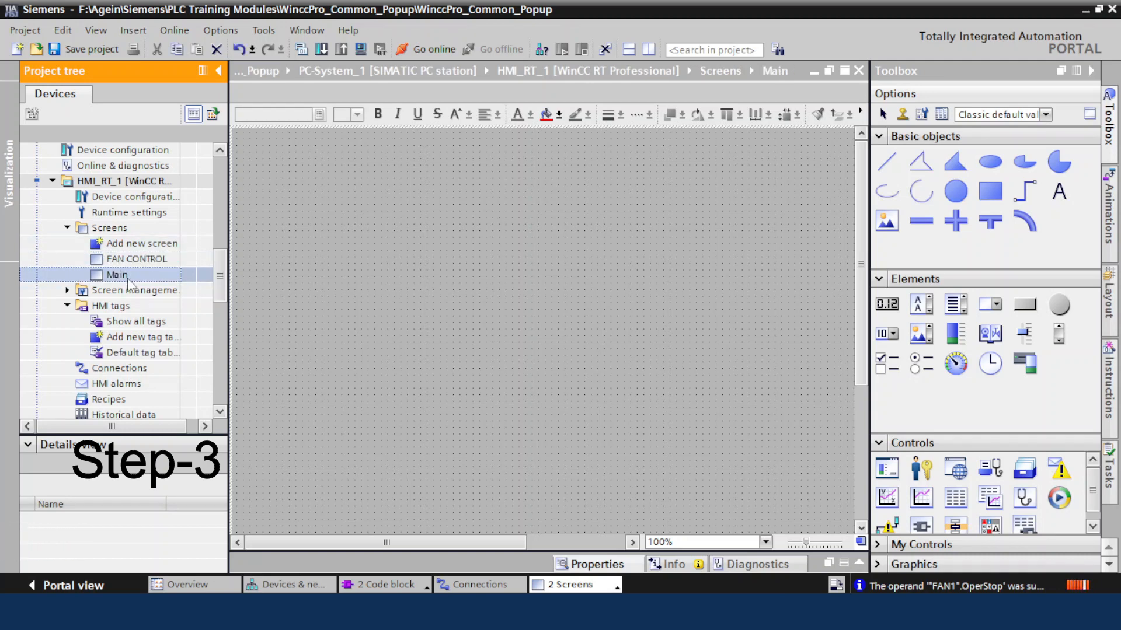
Define Main as the start screen and set the cycle in its dynamization overview to UponChange.
{"action": "right_click", "coordinate": [123, 280]}
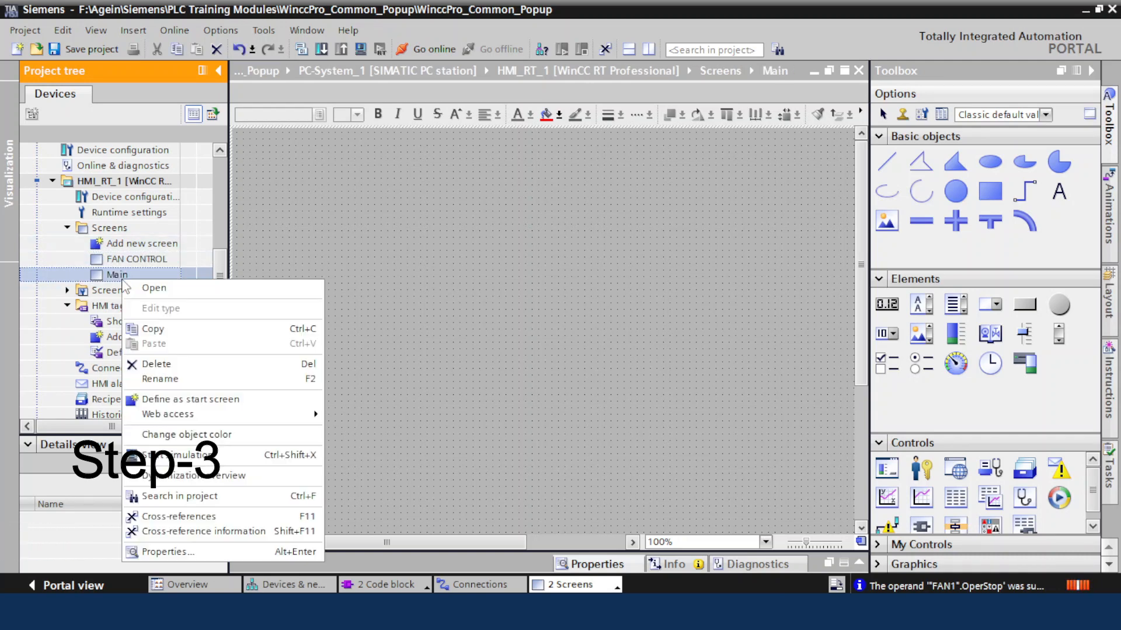
{"action": "left_click", "coordinate": [199, 403]}
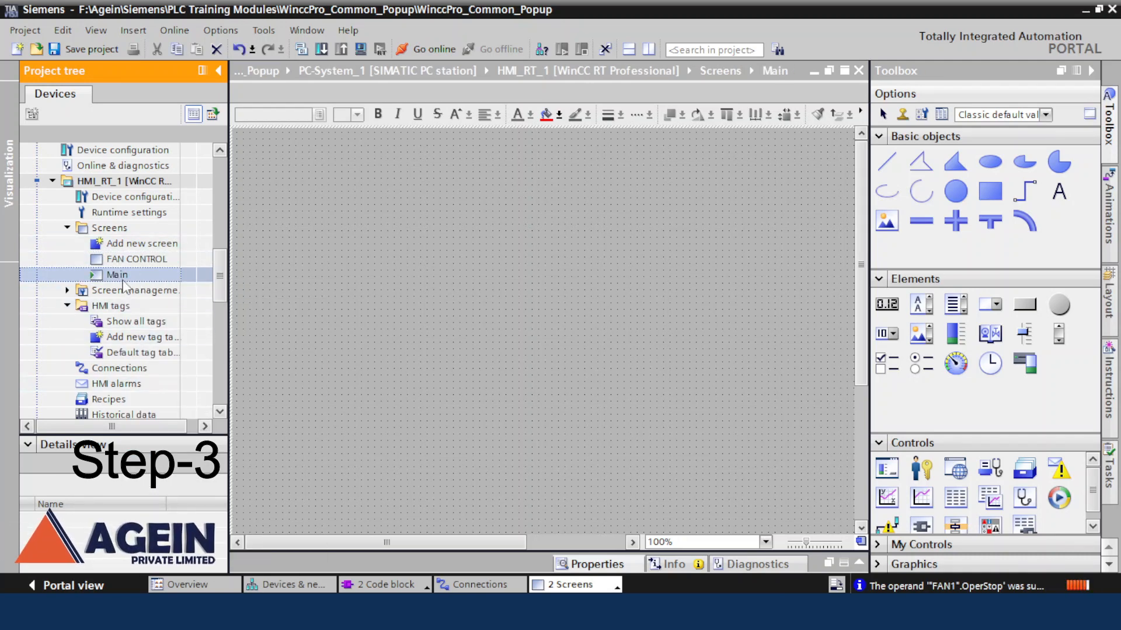
{"action": "right_click", "coordinate": [349, 180]}
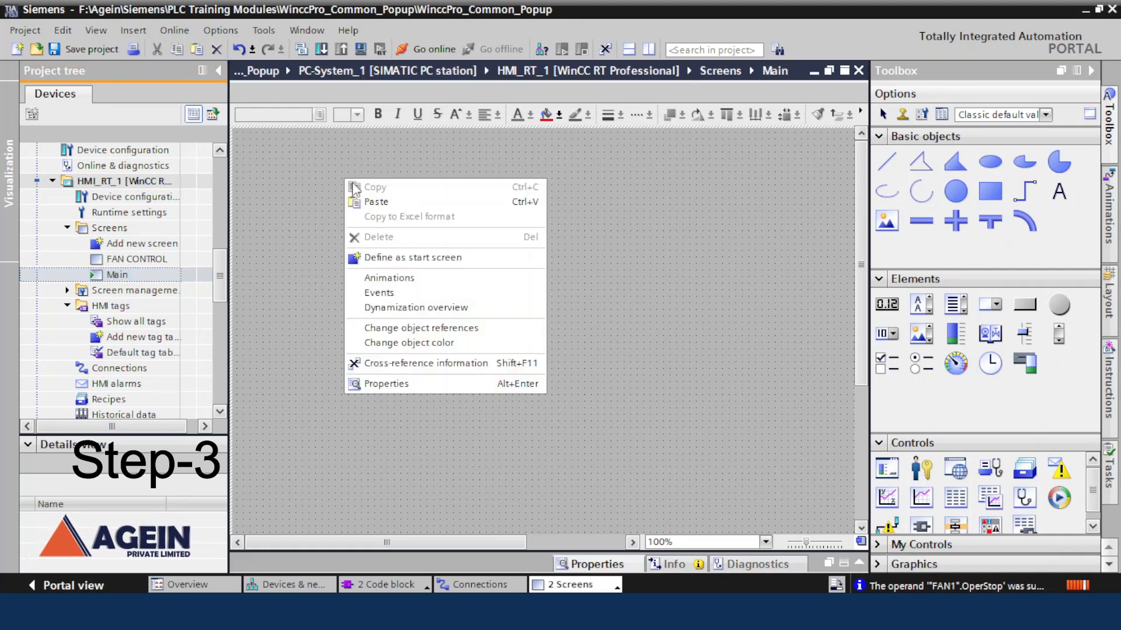
{"action": "left_click", "coordinate": [434, 306]}
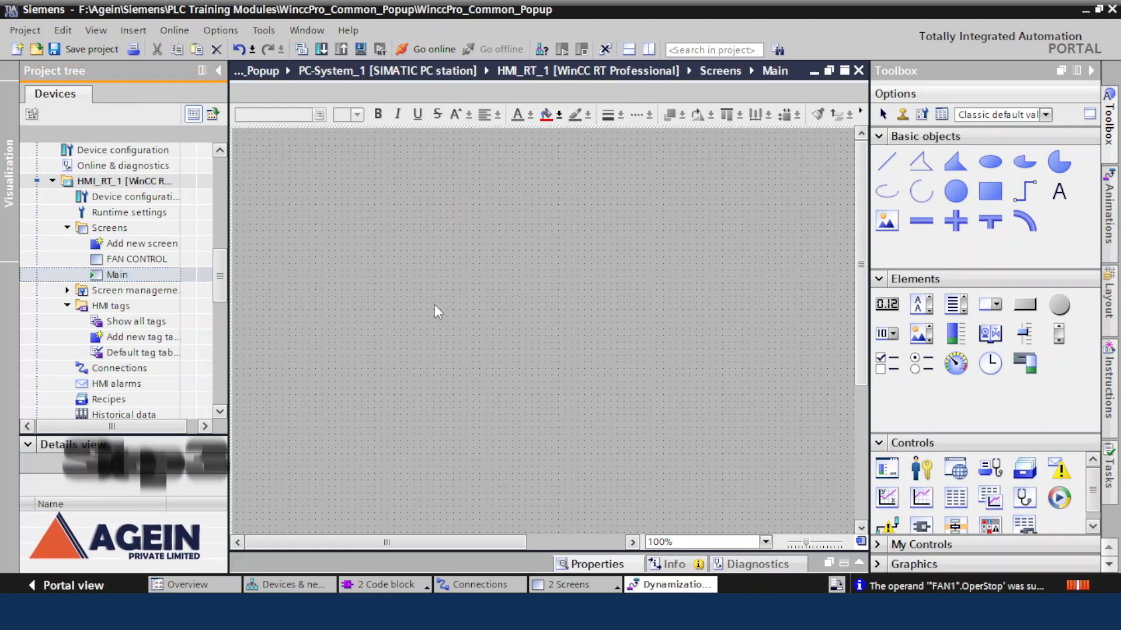
{"action": "left_click", "coordinate": [637, 156]}
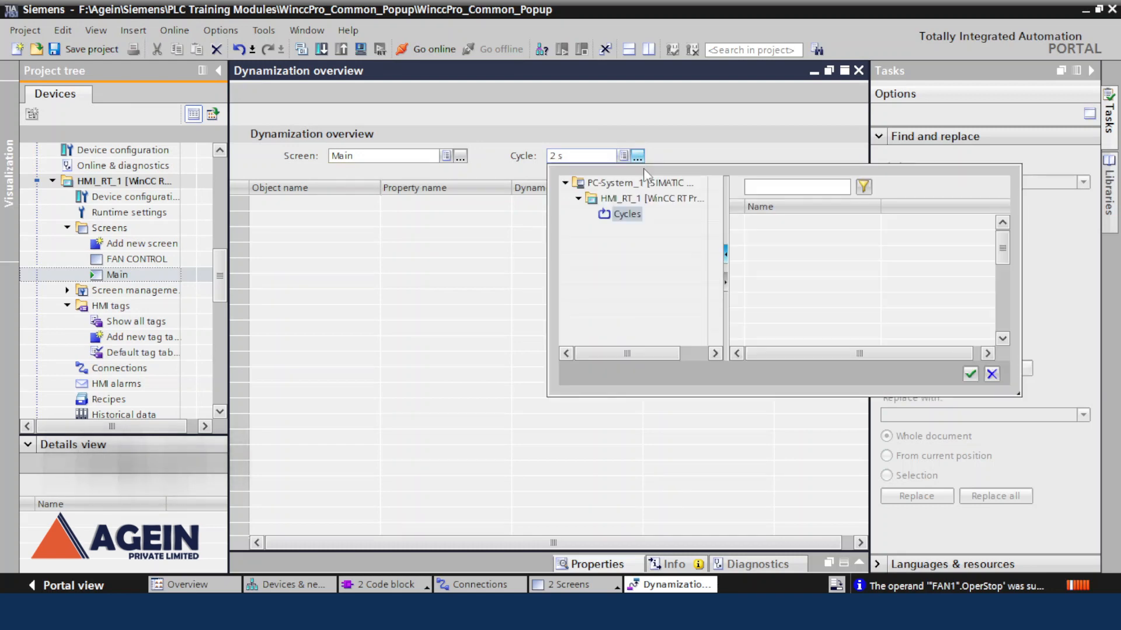
{"action": "double_click", "coordinate": [765, 221]}
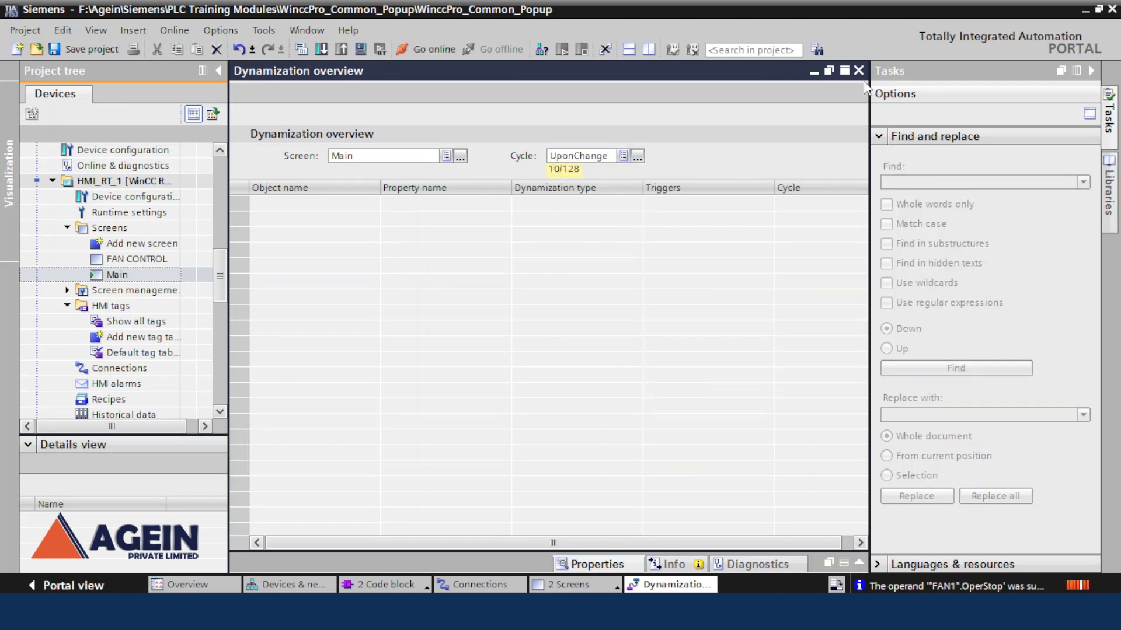
{"action": "left_click", "coordinate": [858, 71]}
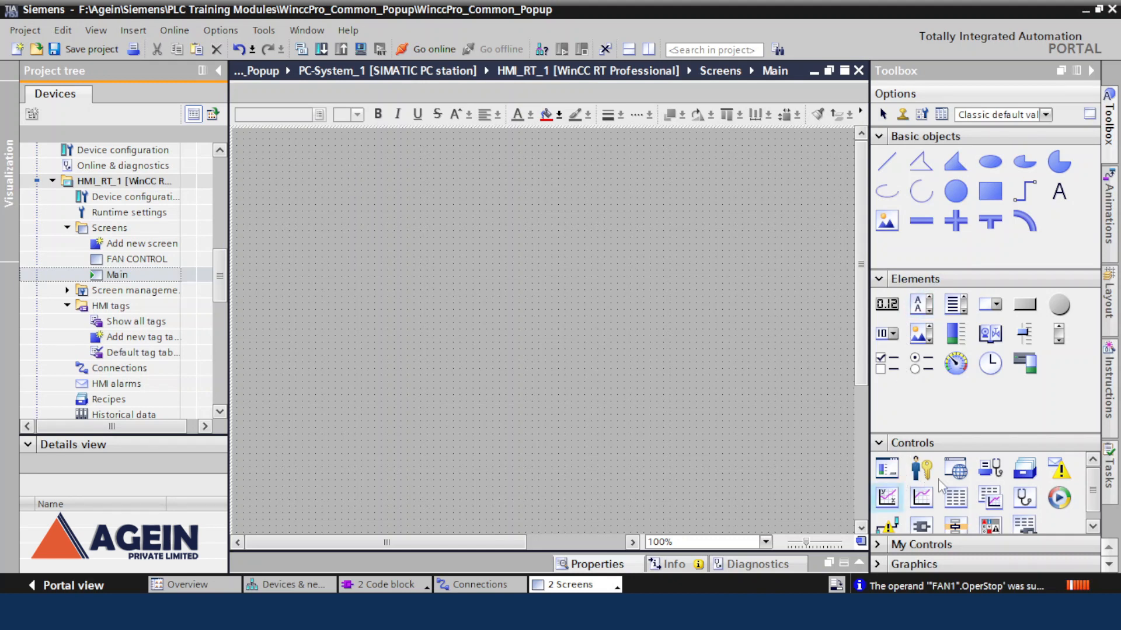
Place a symbol library object showing a fan near the Main screen's upper-left corner and set its fill style to Shaded.
{"action": "left_click_drag", "start_coordinate": [990, 341], "coordinate": [332, 194]}
{"action": "right_click", "coordinate": [333, 194]}
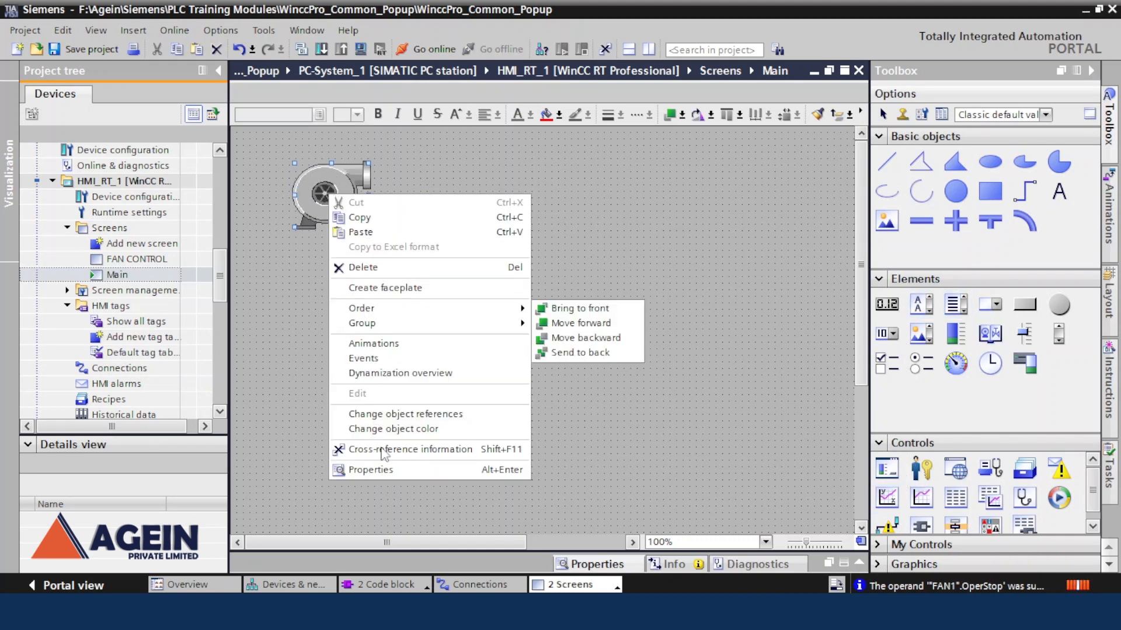
{"action": "left_click", "coordinate": [383, 472]}
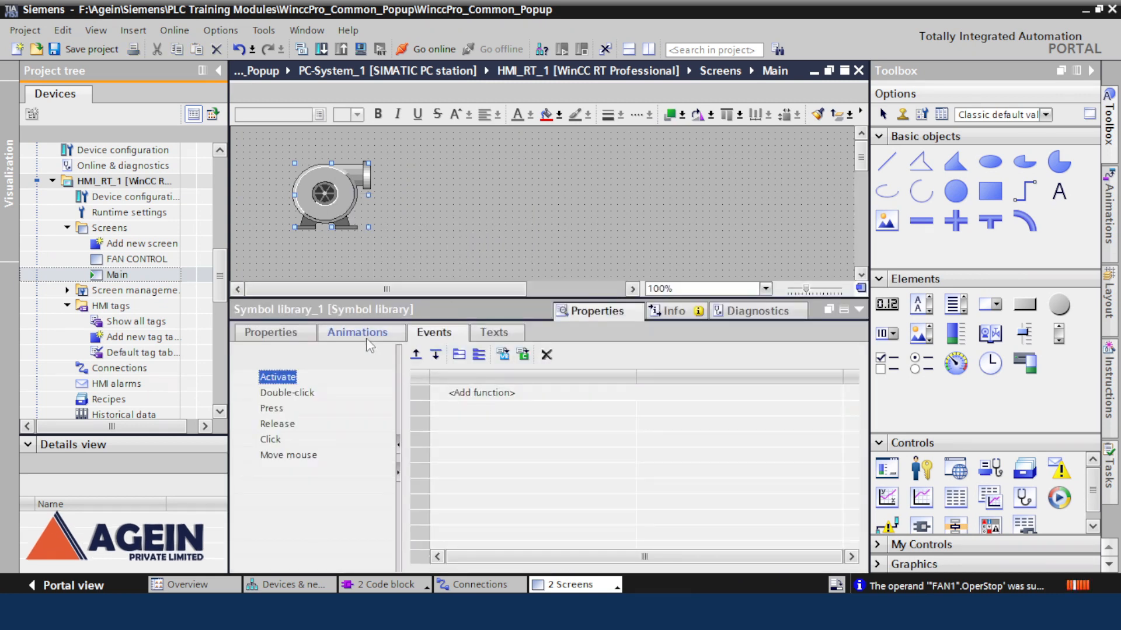
{"action": "left_click", "coordinate": [357, 332]}
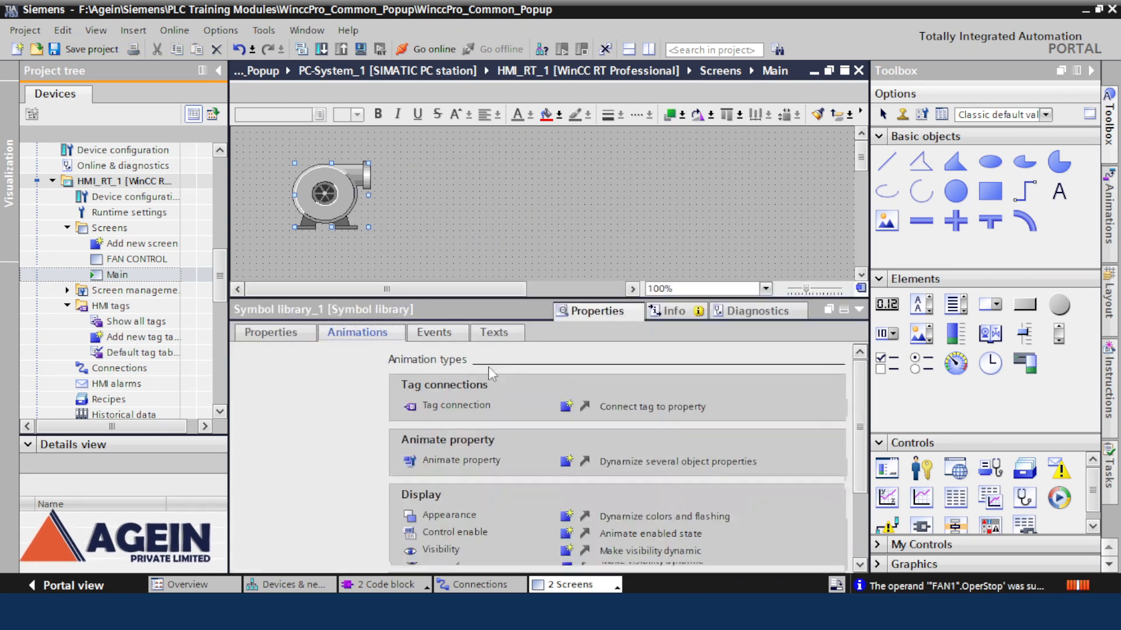
{"action": "right_click", "coordinate": [329, 189]}
{"action": "left_click", "coordinate": [401, 463]}
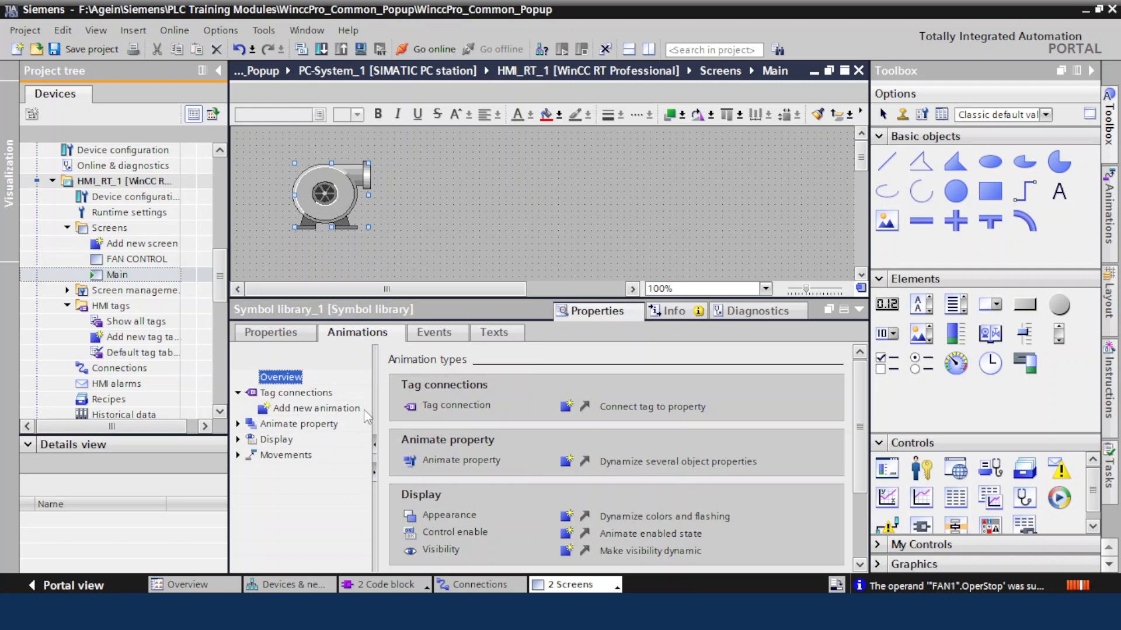
{"action": "left_click", "coordinate": [266, 335]}
{"action": "left_click", "coordinate": [797, 432]}
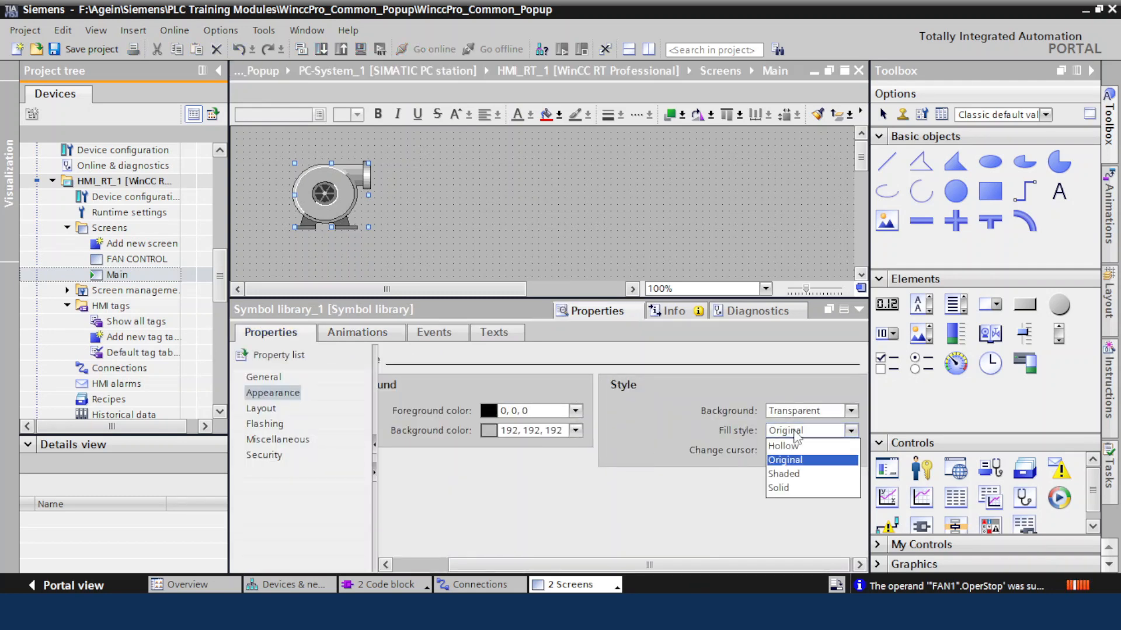
{"action": "left_click", "coordinate": [794, 474]}
{"action": "left_click", "coordinate": [858, 310]}
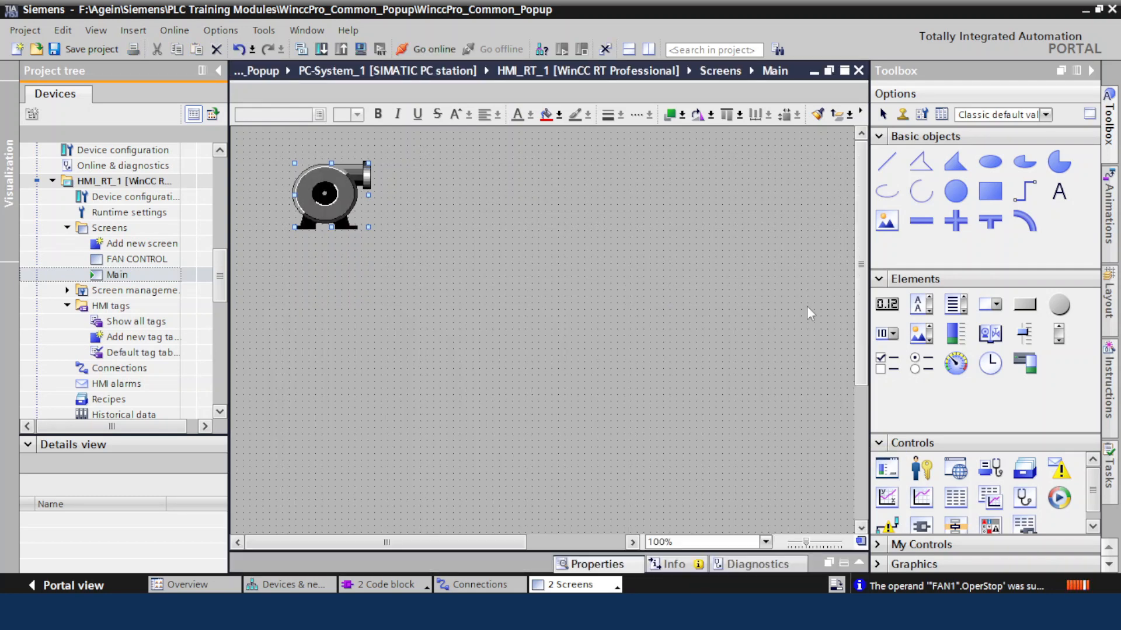
Add an Appearance display animation to the fan symbol and connect it to the PLC tag FAN1_Run.
{"action": "right_click", "coordinate": [322, 188]}
{"action": "left_click", "coordinate": [392, 459]}
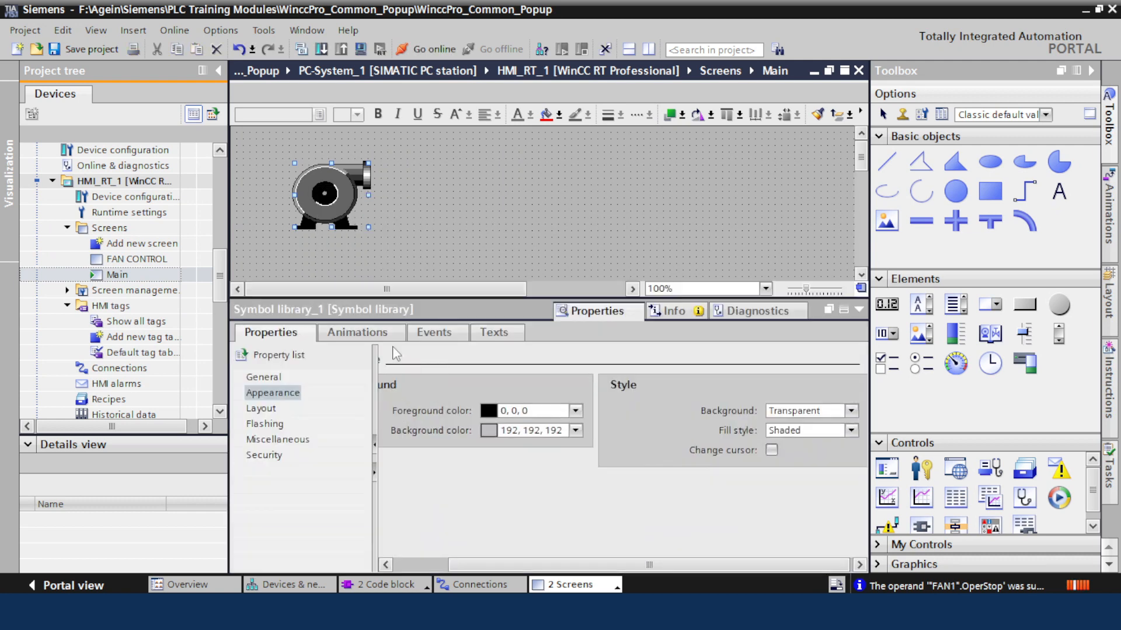
{"action": "left_click", "coordinate": [376, 338]}
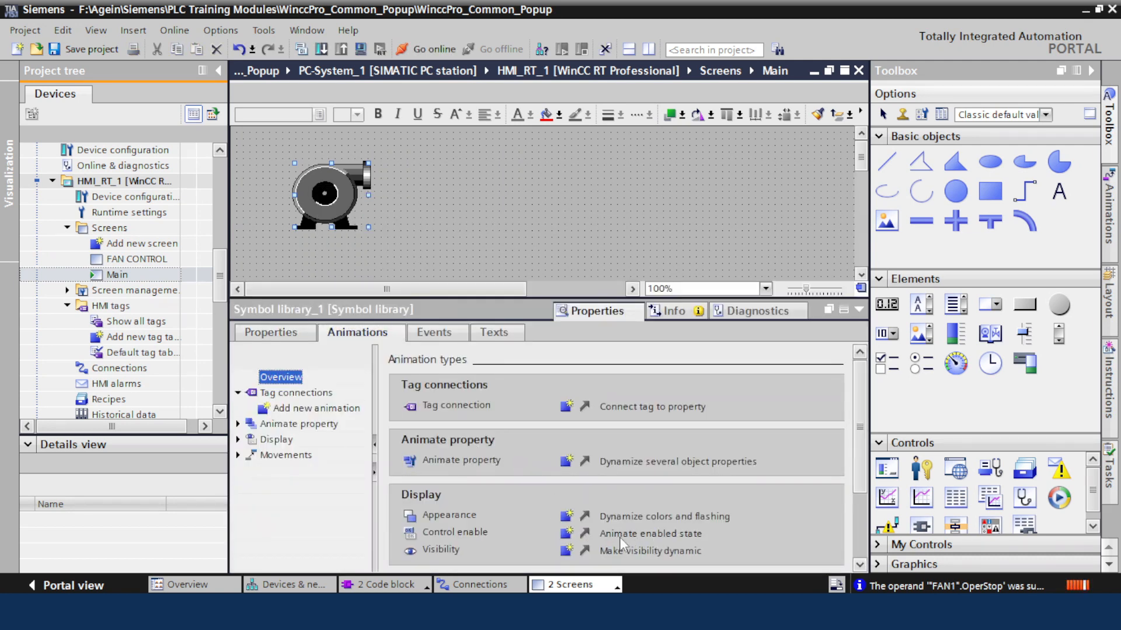
{"action": "left_click", "coordinate": [567, 518]}
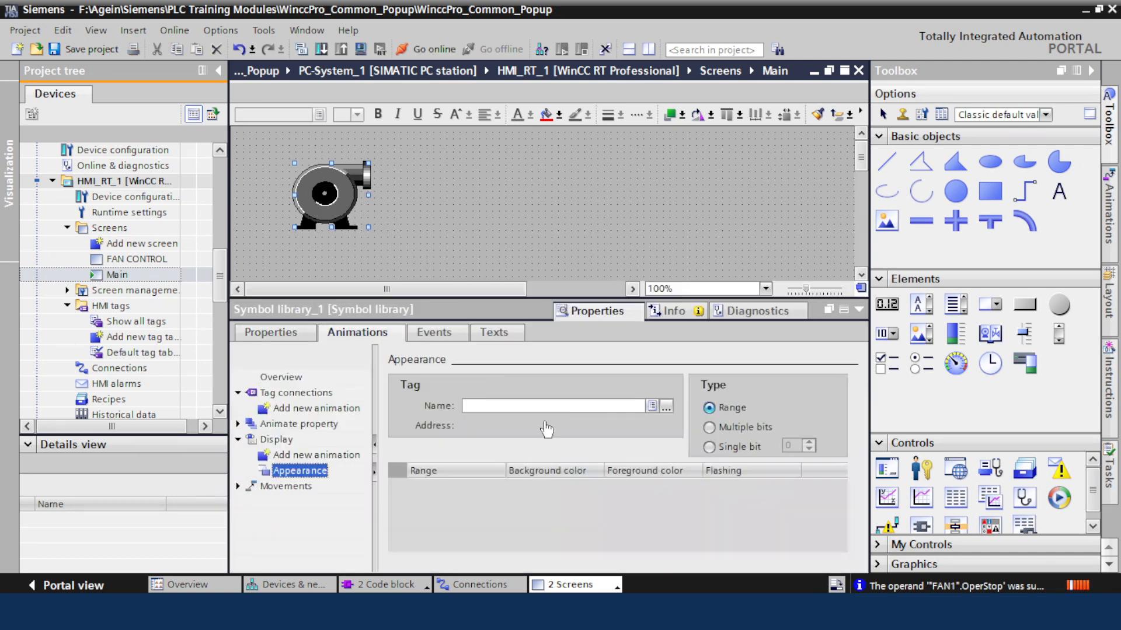
{"action": "left_click", "coordinate": [666, 408]}
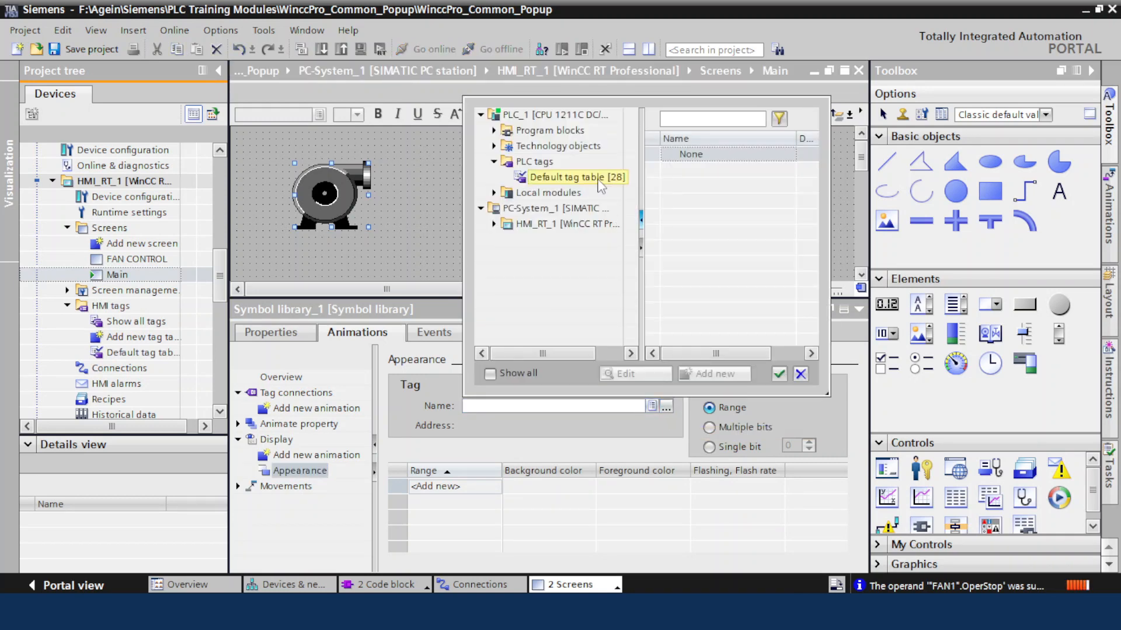
{"action": "left_click", "coordinate": [493, 130]}
{"action": "left_click", "coordinate": [547, 146]}
{"action": "double_click", "coordinate": [696, 206]}
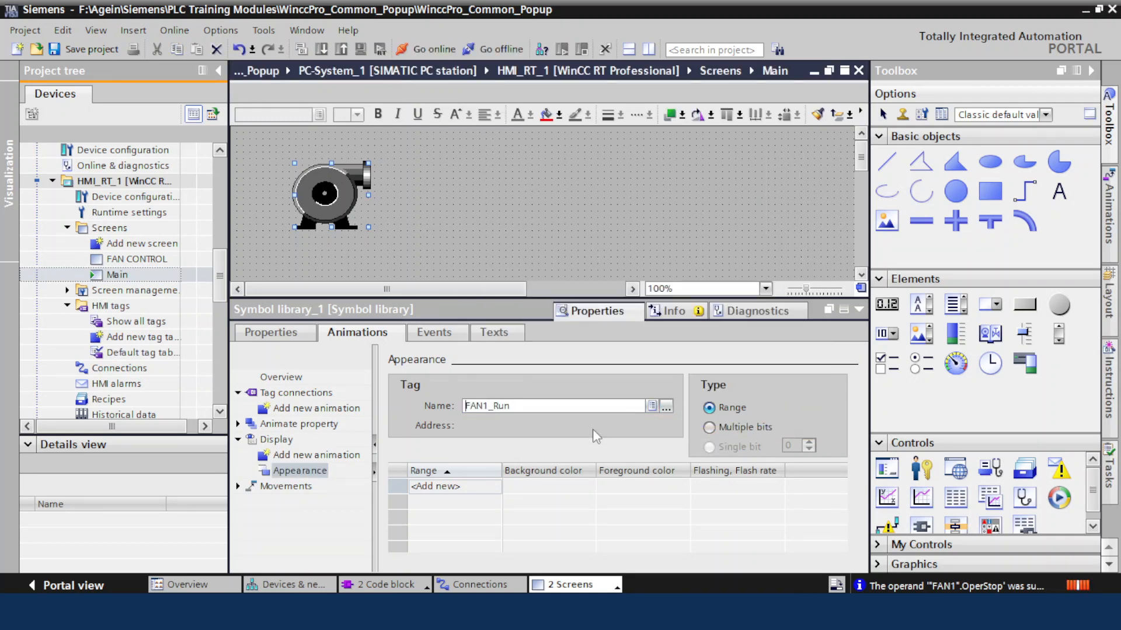
Add ranges 0 and 1 to the appearance animation and set range 0's background and foreground colors to red (255, 0, 0).
{"action": "double_click", "coordinate": [451, 502]}
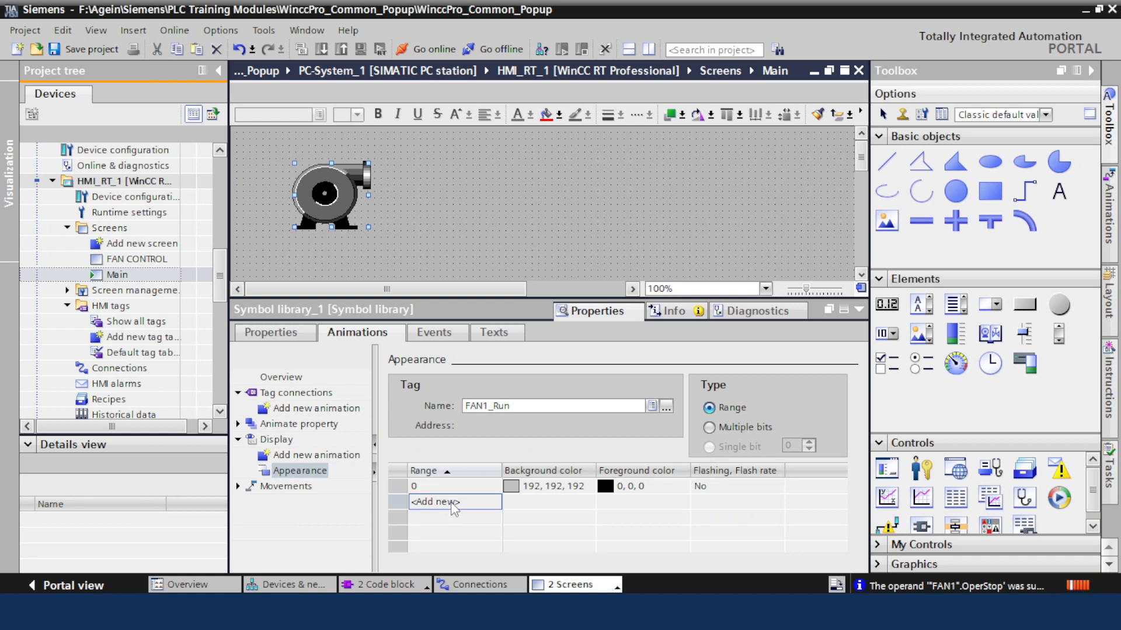
{"action": "left_click", "coordinate": [552, 486]}
{"action": "left_click", "coordinate": [591, 486]}
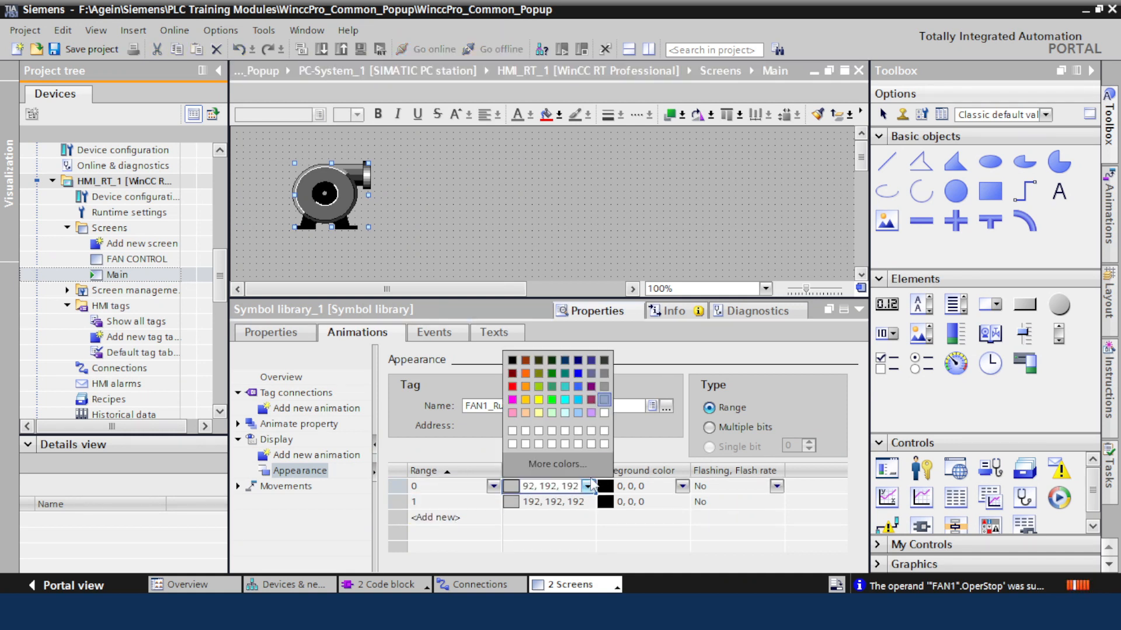
{"action": "left_click", "coordinate": [513, 387]}
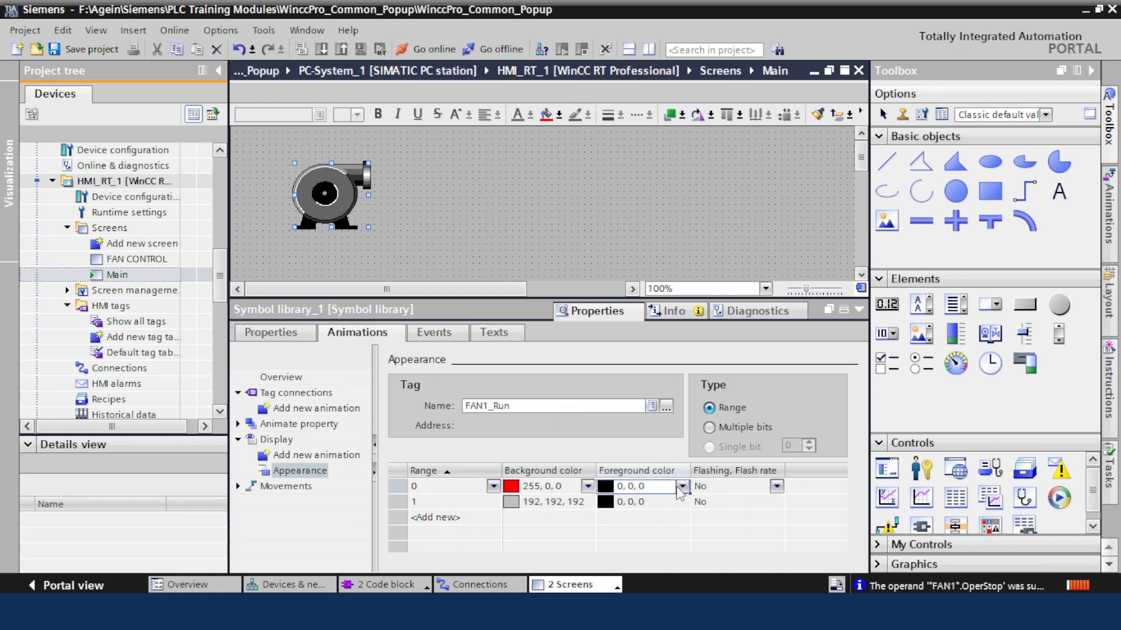
{"action": "left_click", "coordinate": [682, 487]}
{"action": "left_click", "coordinate": [607, 388]}
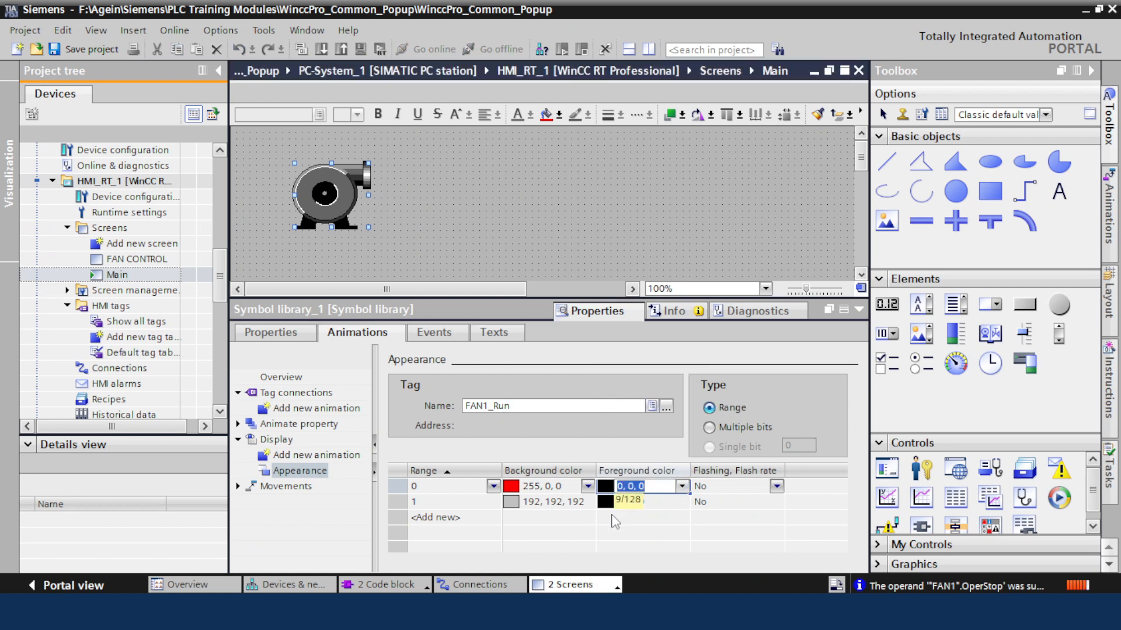
Set range 1's background and foreground colors to green (0, 255, 0) and close the fan symbol's properties.
{"action": "left_click", "coordinate": [563, 508]}
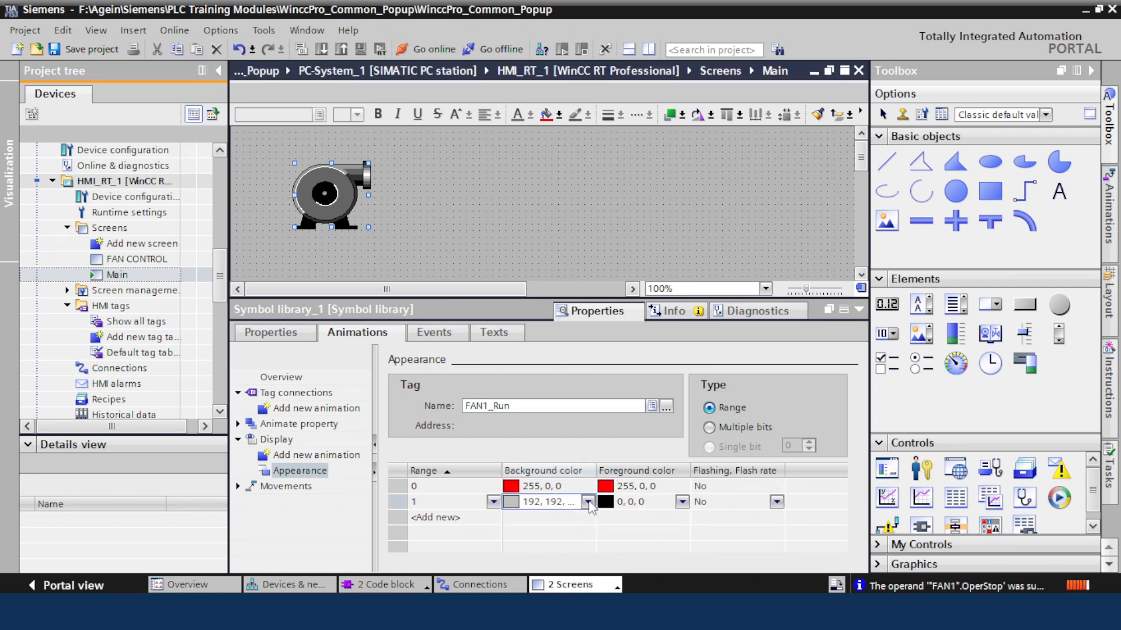
{"action": "left_click", "coordinate": [588, 502]}
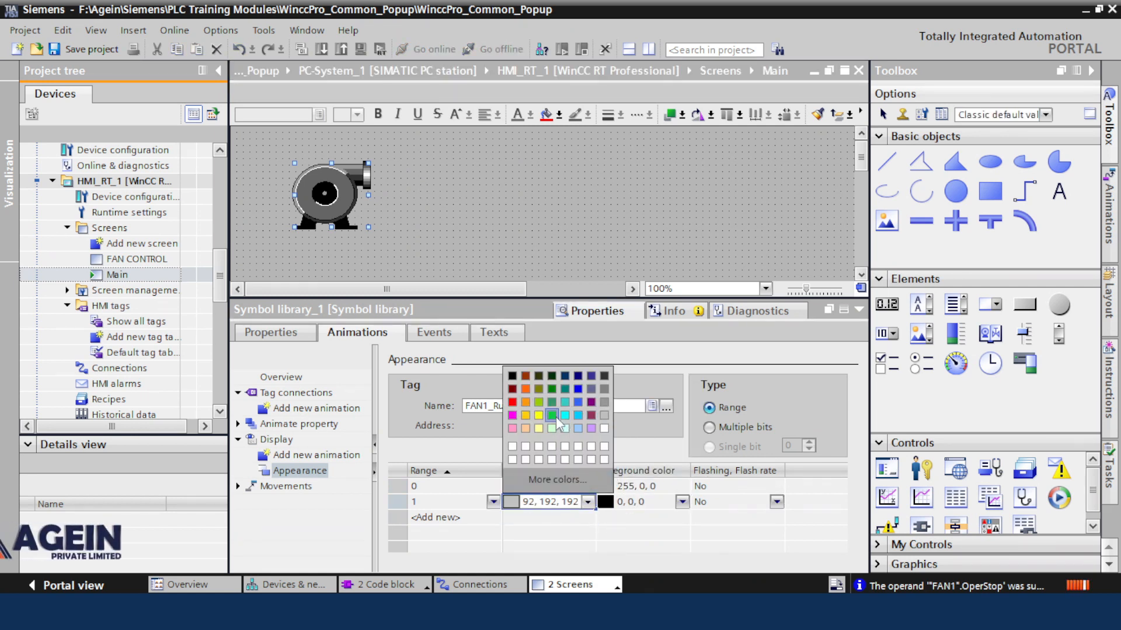
{"action": "left_click", "coordinate": [552, 415]}
{"action": "left_click", "coordinate": [642, 502]}
{"action": "left_click", "coordinate": [682, 502]}
{"action": "left_click", "coordinate": [647, 415]}
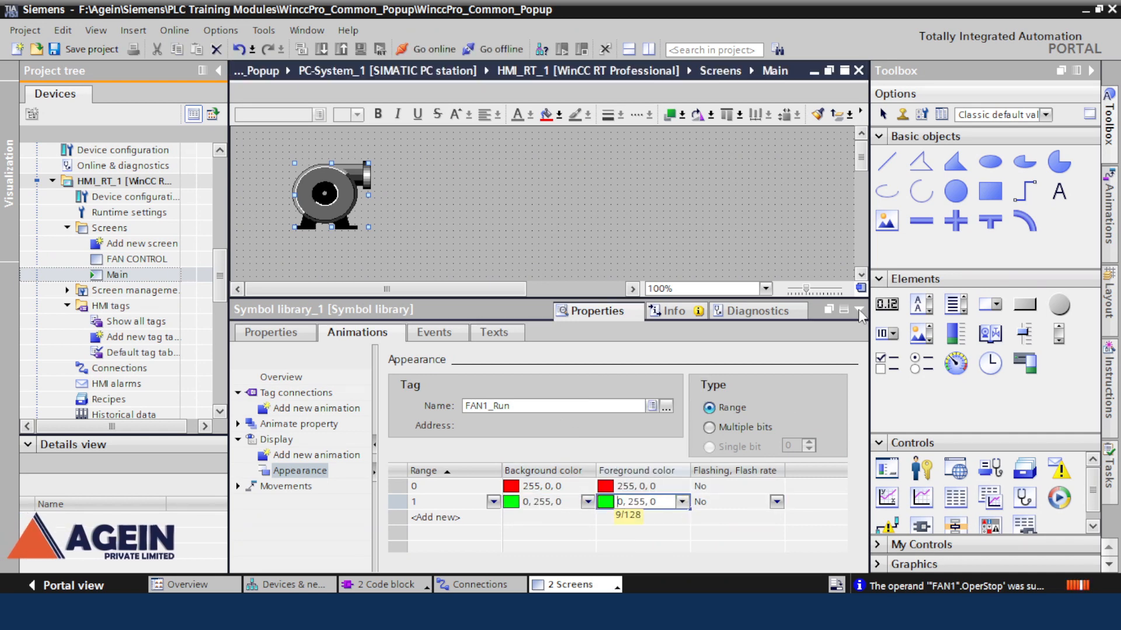
{"action": "left_click", "coordinate": [859, 310]}
{"action": "left_click", "coordinate": [425, 223]}
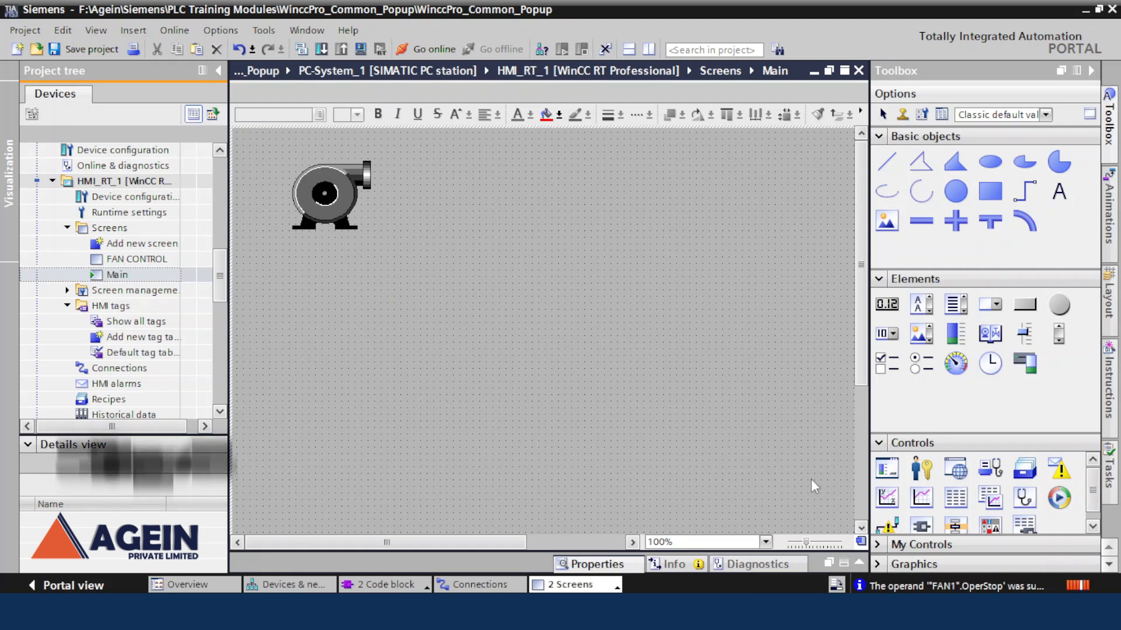
Draw a roughly square screen window on the Main screen and position it just below the fan symbol.
{"action": "left_click", "coordinate": [893, 474]}
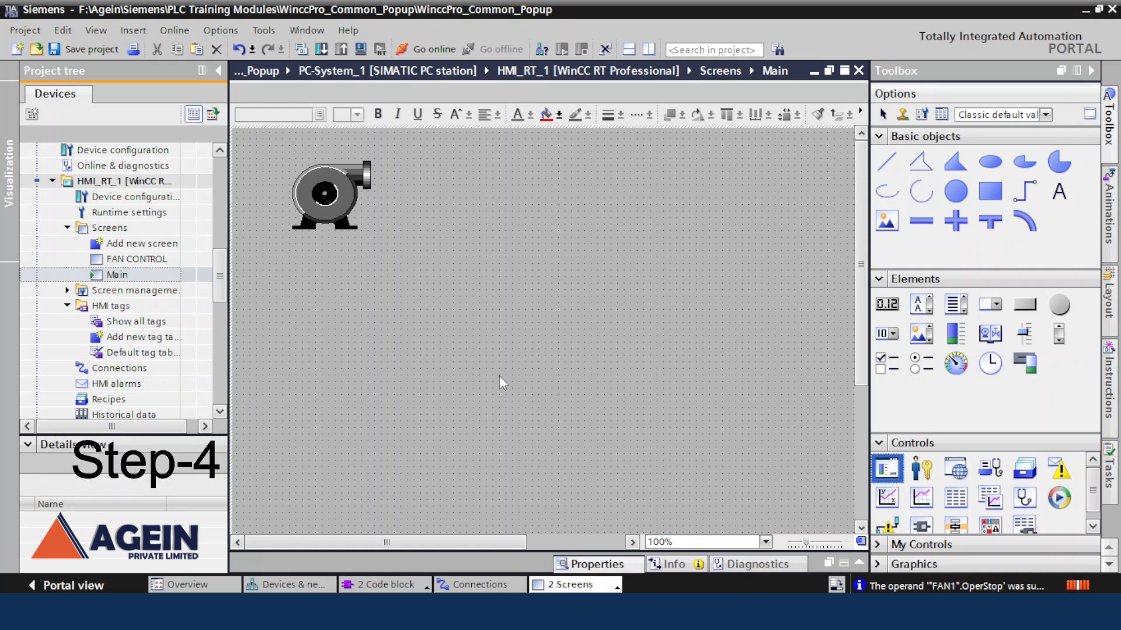
{"action": "left_click_drag", "start_coordinate": [301, 277], "coordinate": [459, 437]}
{"action": "left_click_drag", "start_coordinate": [396, 303], "coordinate": [354, 282]}
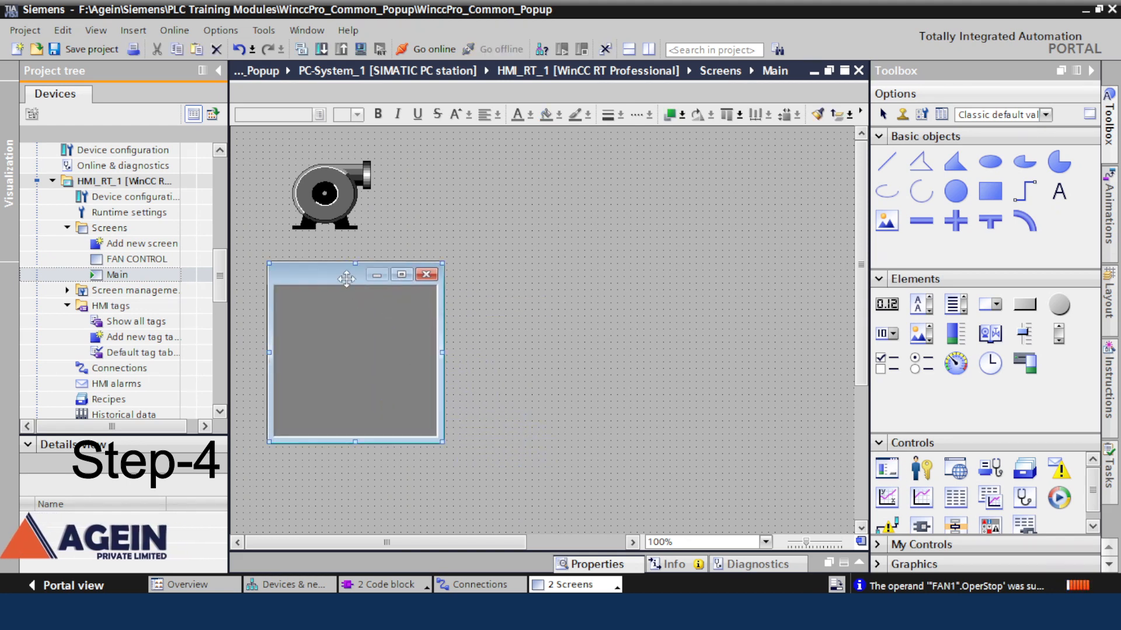
Rename the screen window object as FansControl in its Miscellaneous properties.
{"action": "right_click", "coordinate": [373, 302]}
{"action": "left_click", "coordinate": [426, 545]}
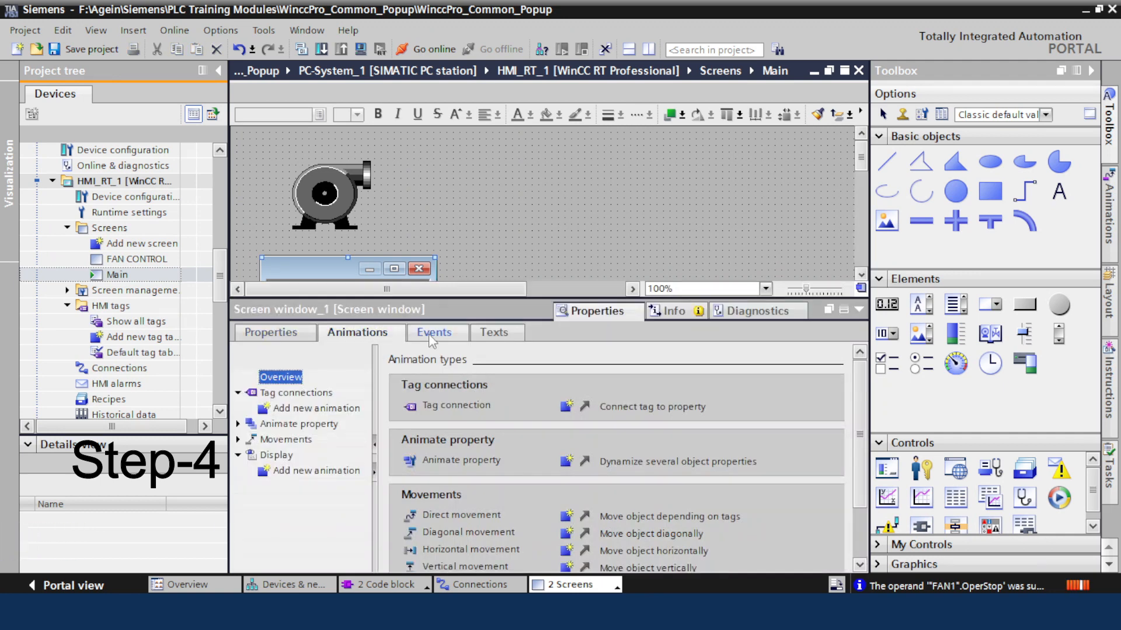
{"action": "left_click", "coordinate": [271, 332]}
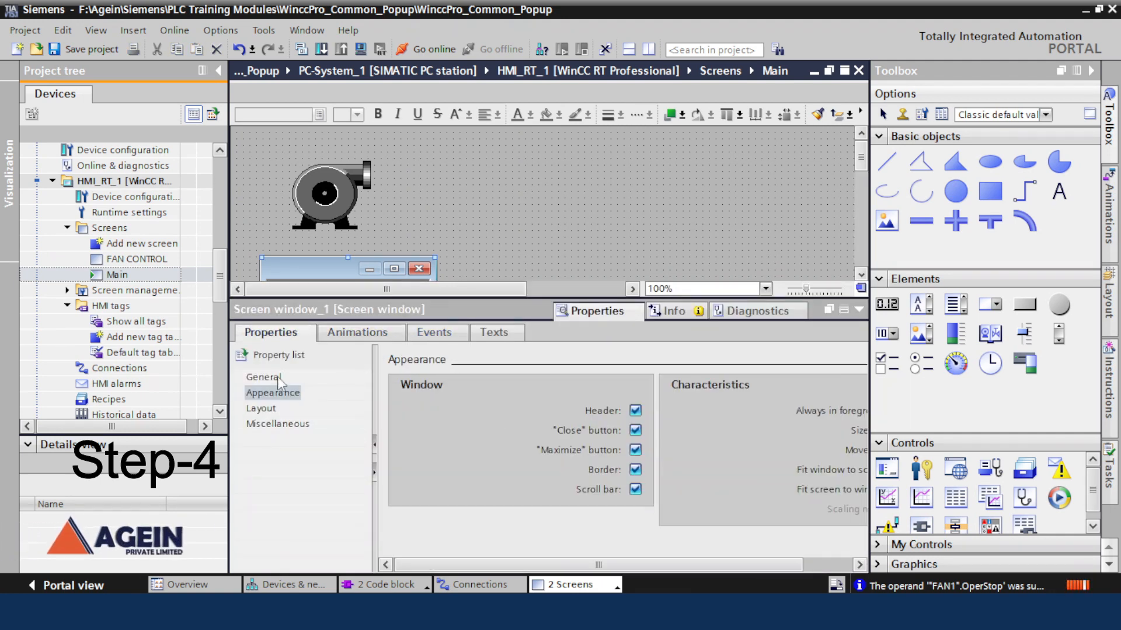
{"action": "left_click", "coordinate": [278, 423]}
{"action": "left_click", "coordinate": [577, 411]}
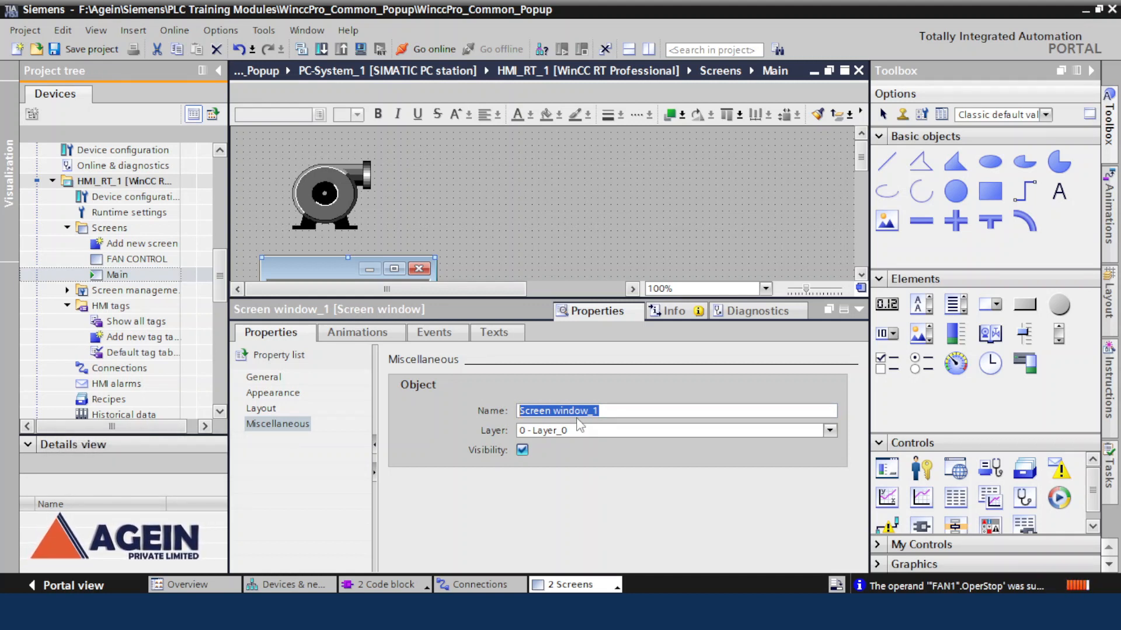
{"action": "type", "text": "FansControl"}
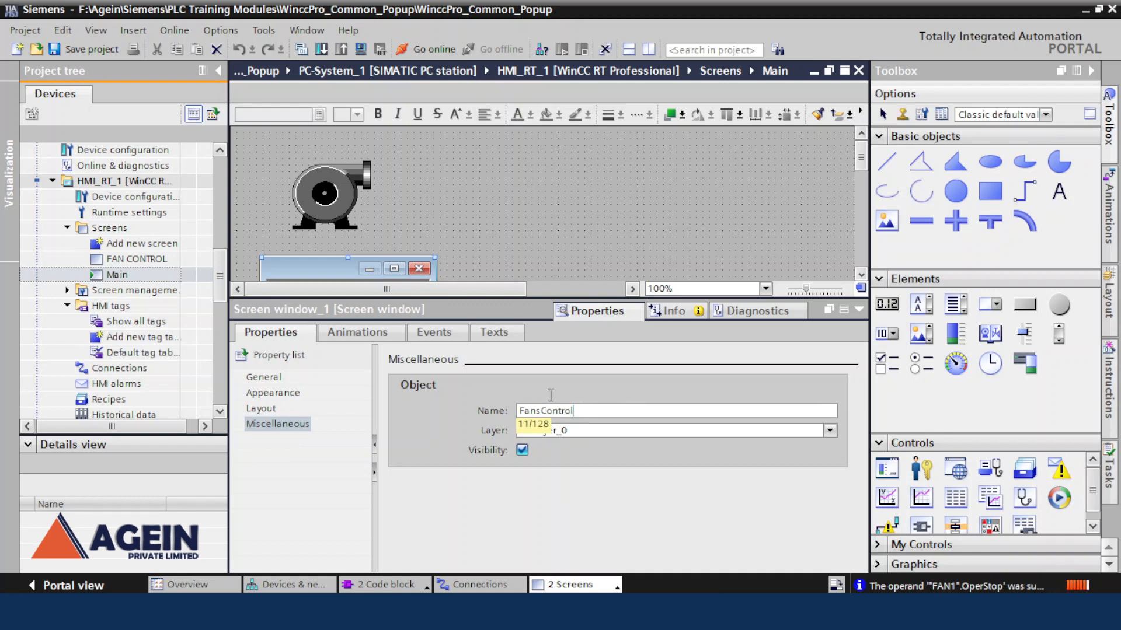
Disable the FansControl window's Maximize button and scroll bar, and enable Fit screen to window in its Appearance properties.
{"action": "left_click", "coordinate": [273, 393]}
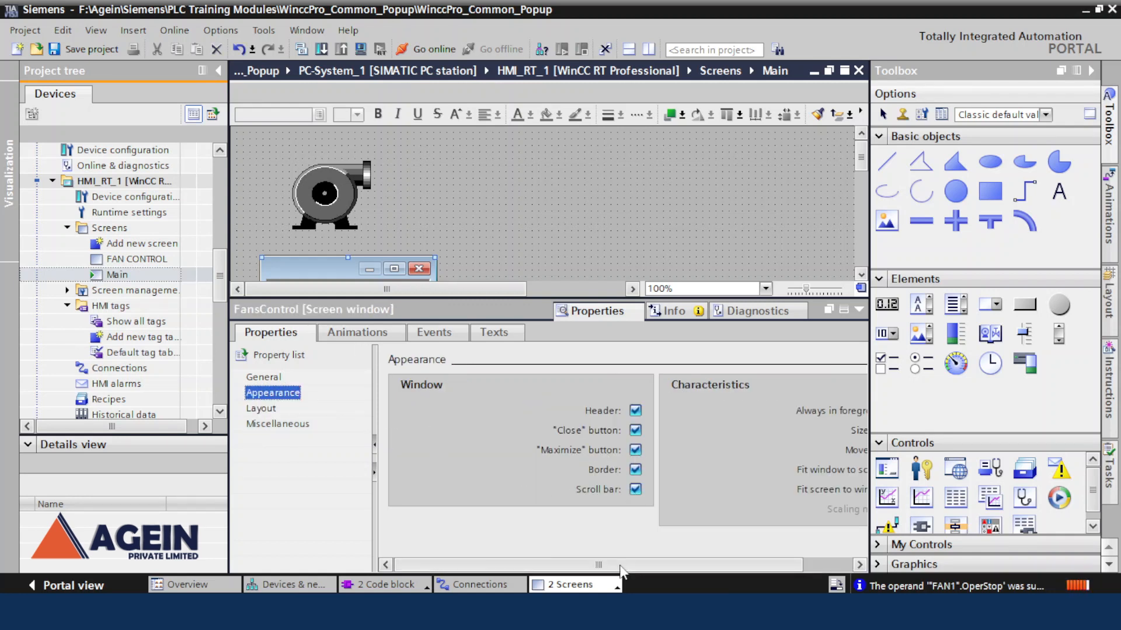
{"action": "left_click", "coordinate": [636, 451]}
{"action": "scroll", "coordinate": [744, 499], "scroll_direction": "right", "scroll_amount": 1}
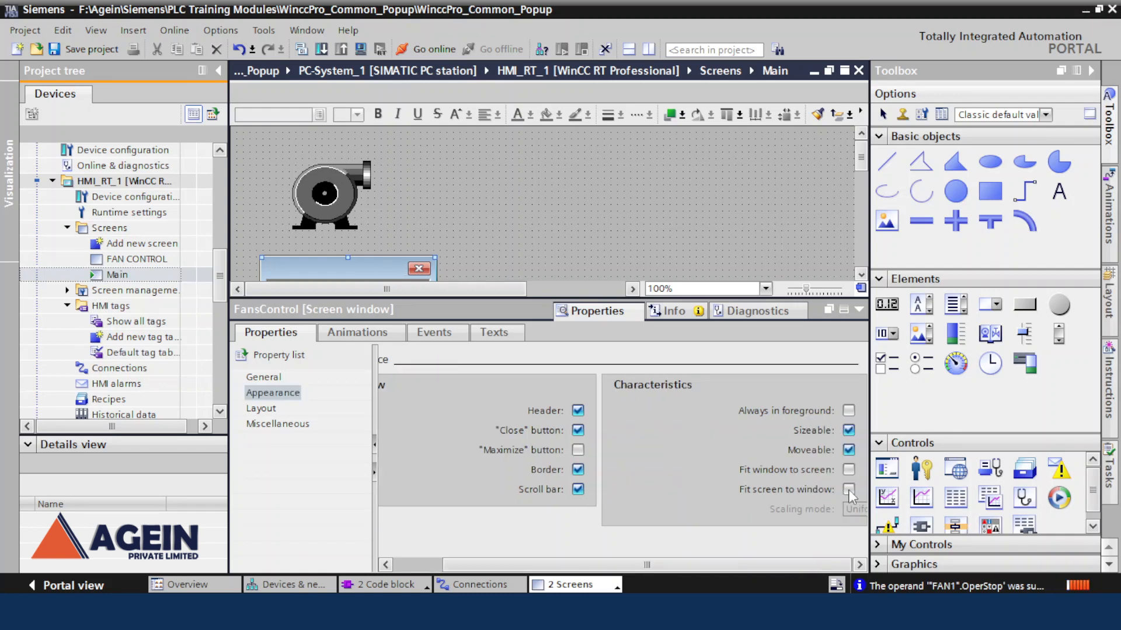
{"action": "left_click", "coordinate": [849, 490]}
{"action": "scroll", "coordinate": [850, 491], "scroll_direction": "left", "scroll_amount": 1}
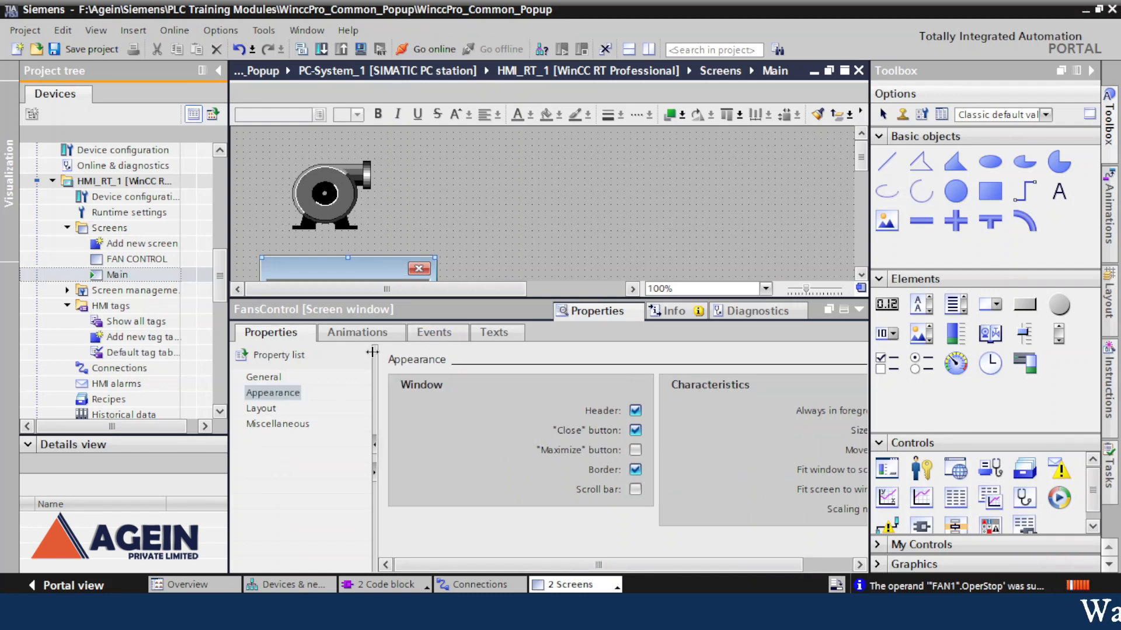
Collapse the properties area and nudge the FansControl window slightly to the left below the fan symbol.
{"action": "left_click", "coordinate": [859, 309]}
{"action": "left_click_drag", "start_coordinate": [385, 313], "coordinate": [378, 313]}
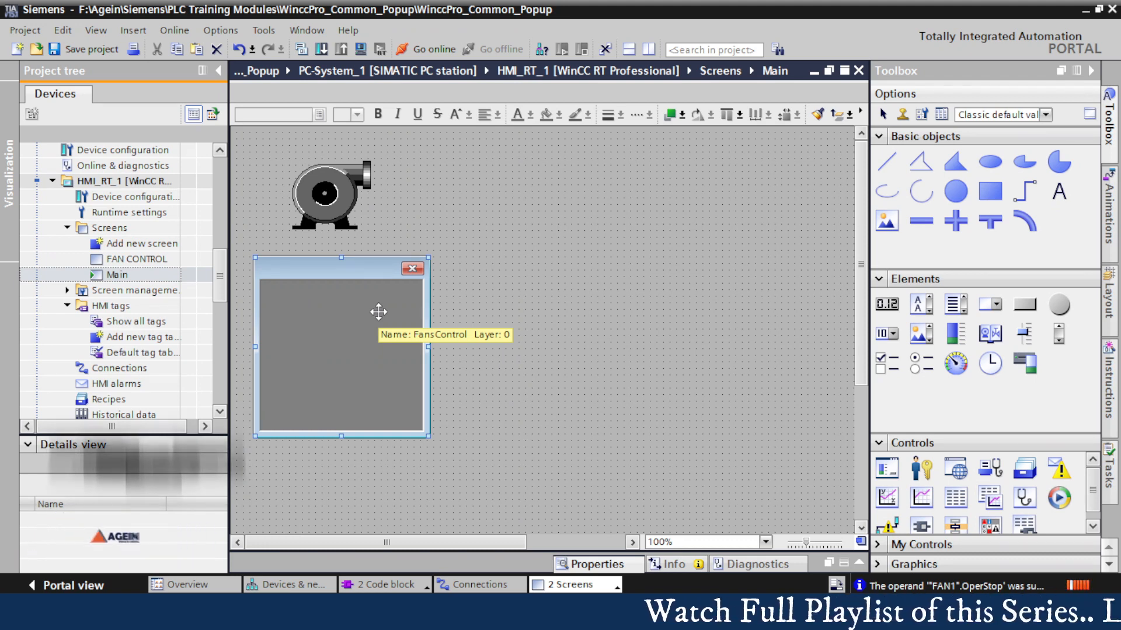
{"action": "left_click_drag", "start_coordinate": [224, 284], "coordinate": [224, 314]}
{"action": "left_click", "coordinate": [349, 194]}
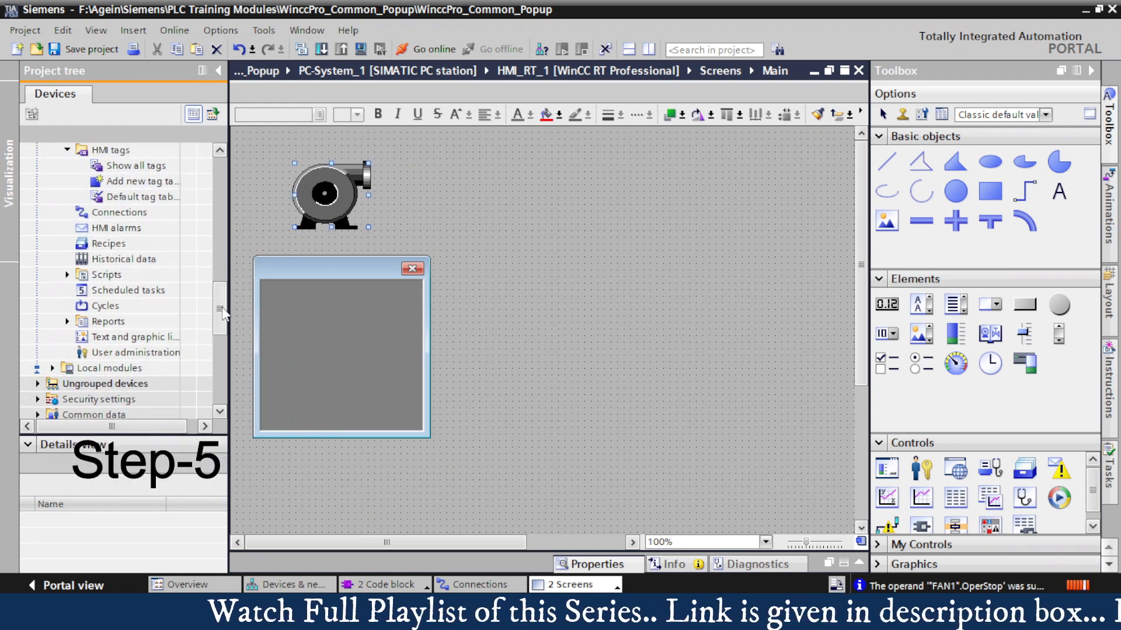
Add a new C function to the C scripts of HMI_RT_1.
{"action": "mouse_move", "coordinate": [222, 314]}
{"action": "left_mouse_down"}
{"action": "mouse_move", "coordinate": [219, 297]}
{"action": "mouse_move", "coordinate": [218, 308]}
{"action": "left_mouse_up"}
{"action": "left_click", "coordinate": [85, 307]}
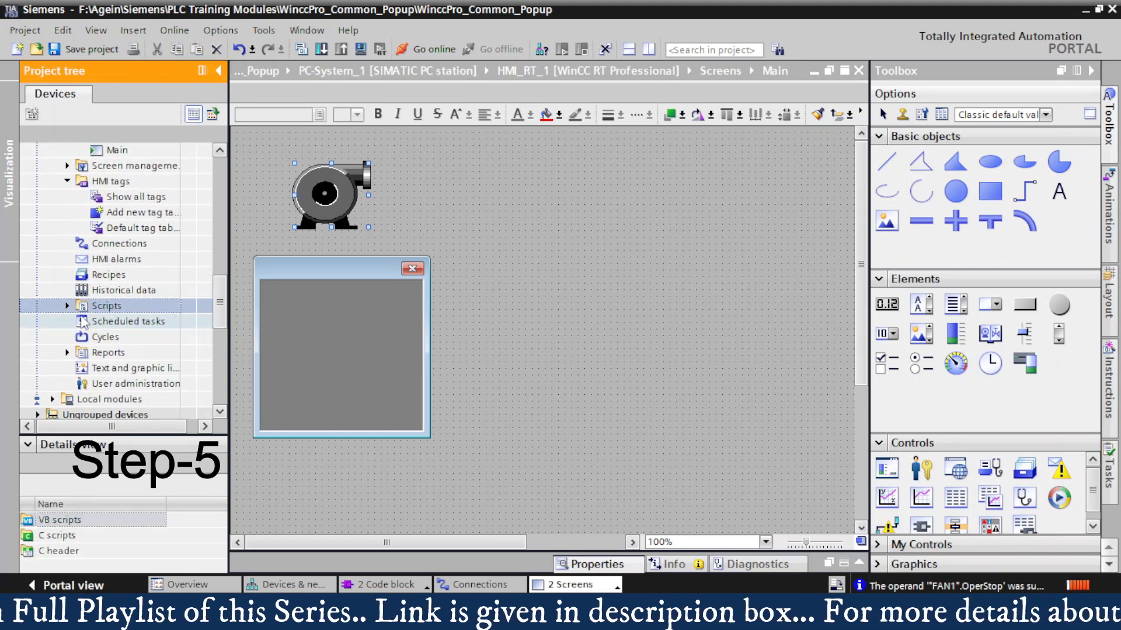
{"action": "left_click", "coordinate": [68, 307]}
{"action": "left_click", "coordinate": [87, 337]}
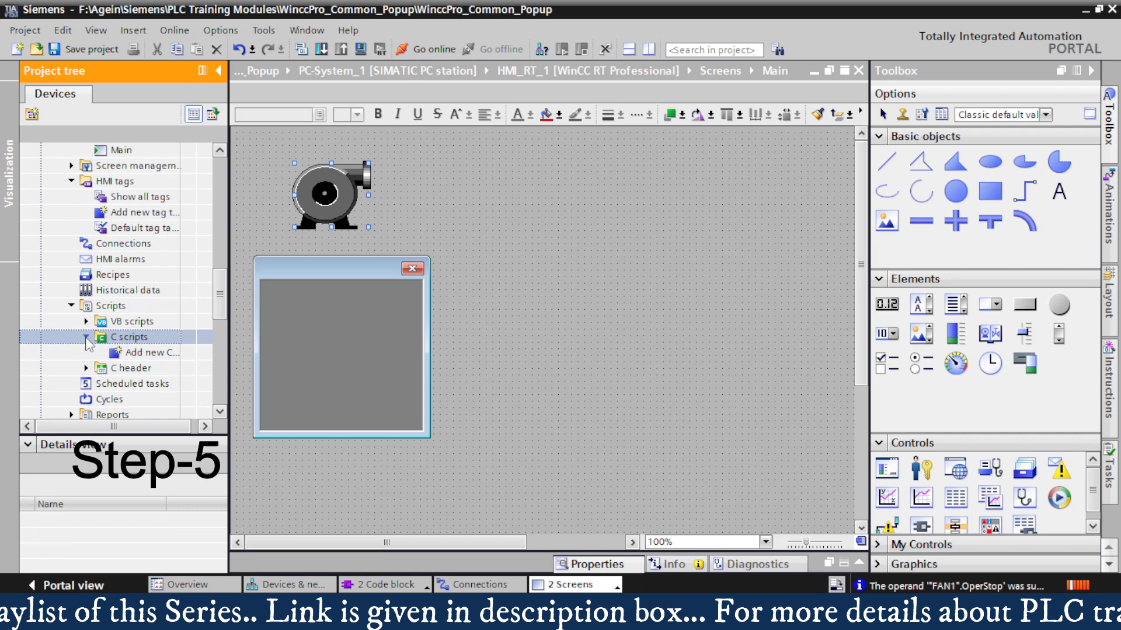
{"action": "left_click", "coordinate": [150, 353]}
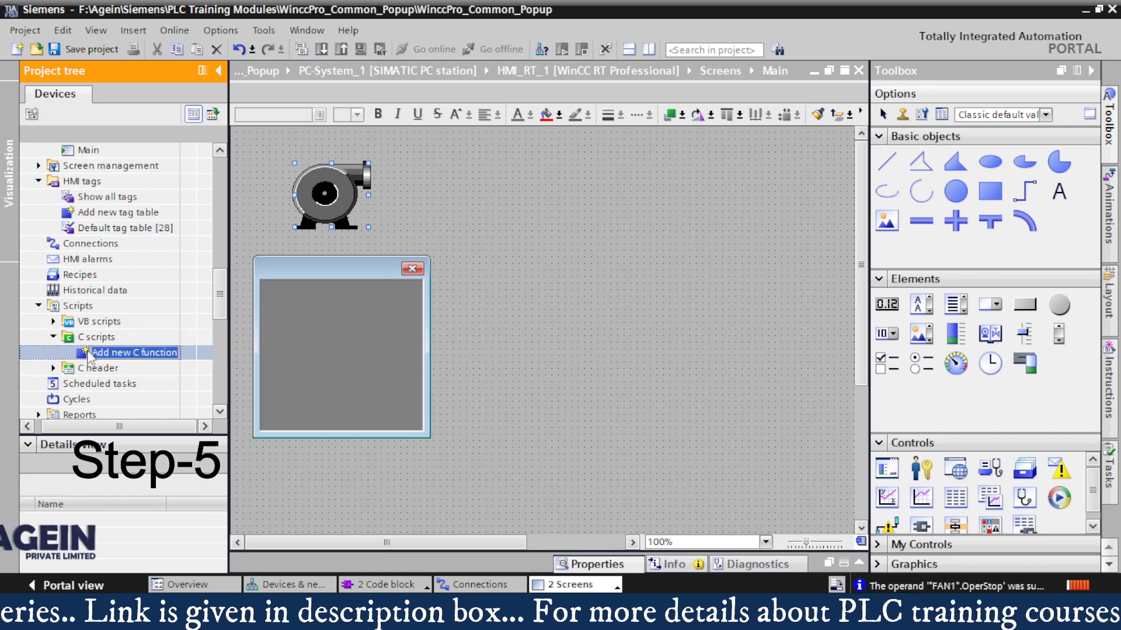
{"action": "double_click", "coordinate": [158, 354]}
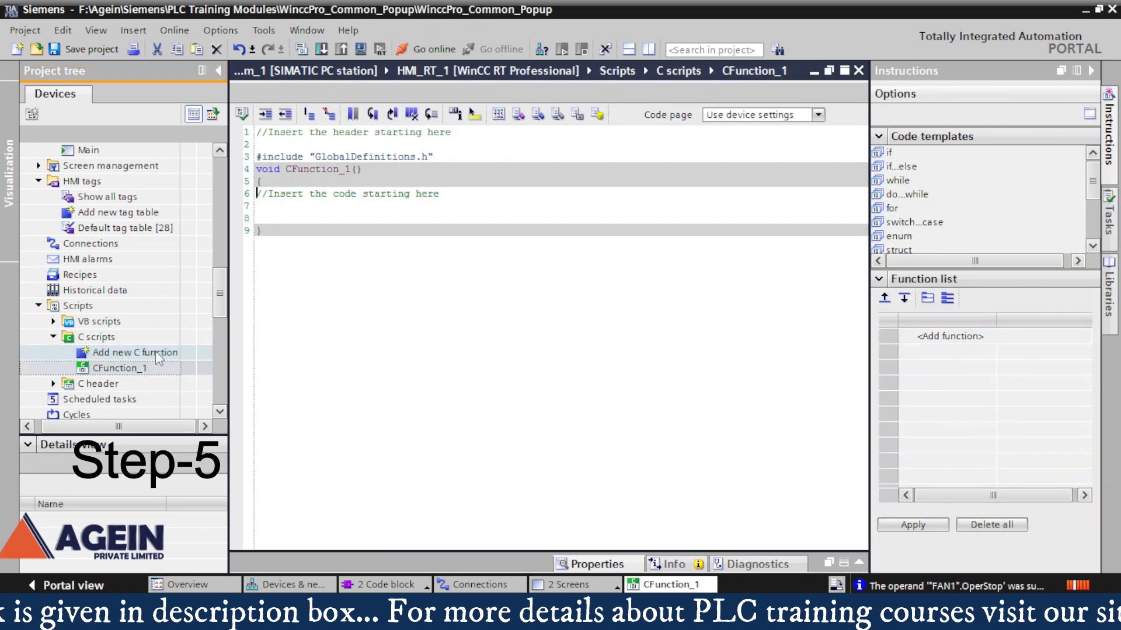
Rename the new C function as FAcePlateScript.
{"action": "right_click", "coordinate": [125, 369]}
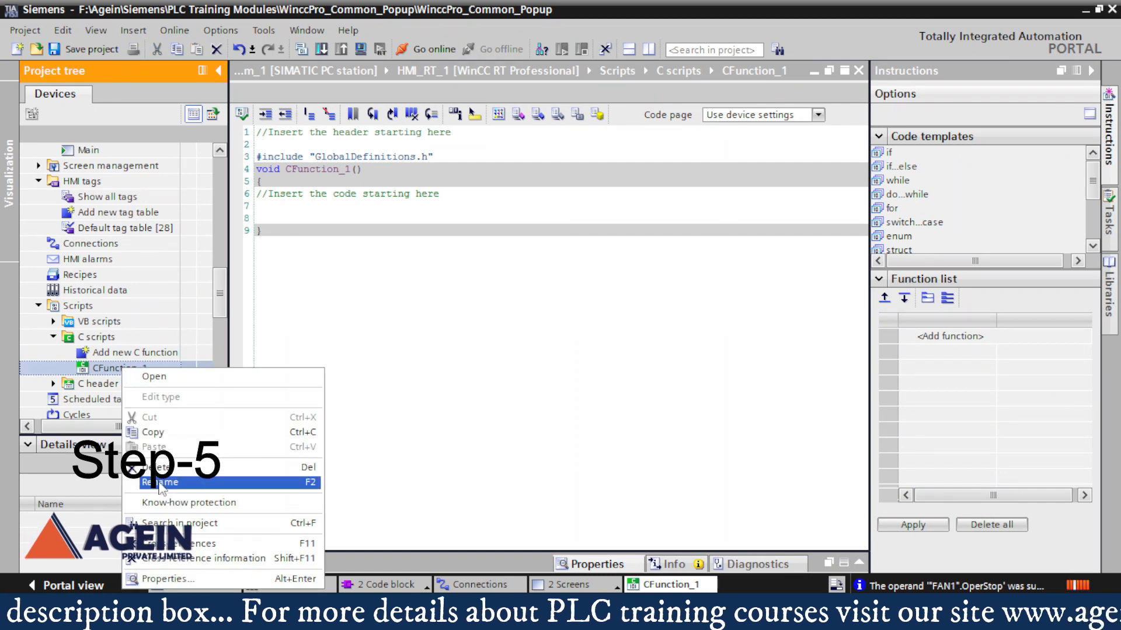
{"action": "left_click", "coordinate": [161, 483]}
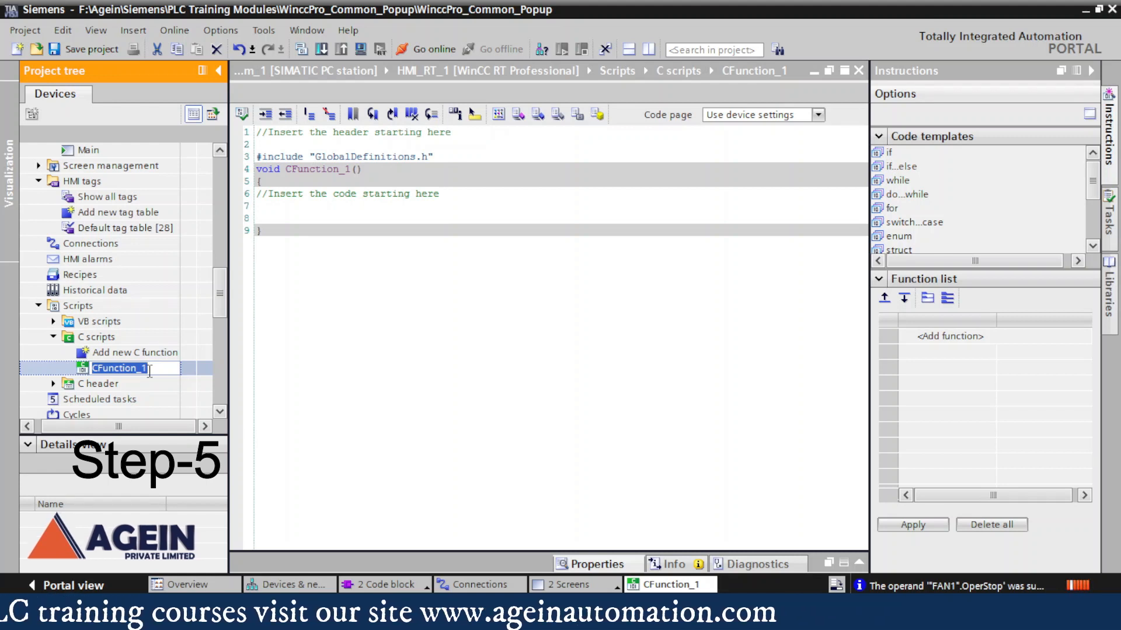
{"action": "type", "text": "FAcePlateScript"}
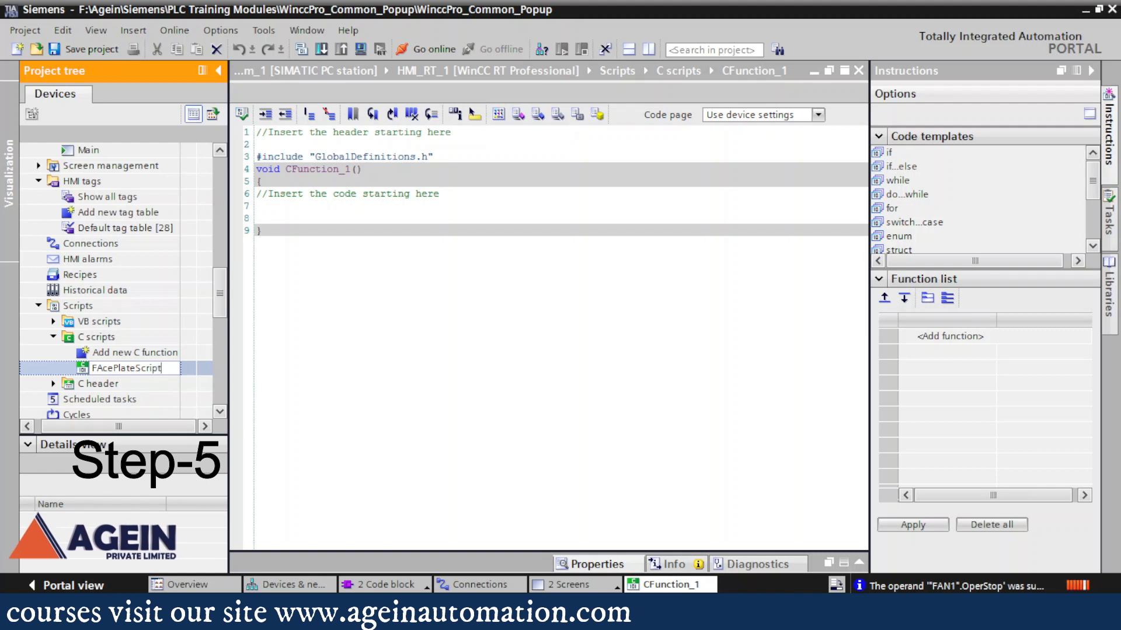
{"action": "key", "text": "Return"}
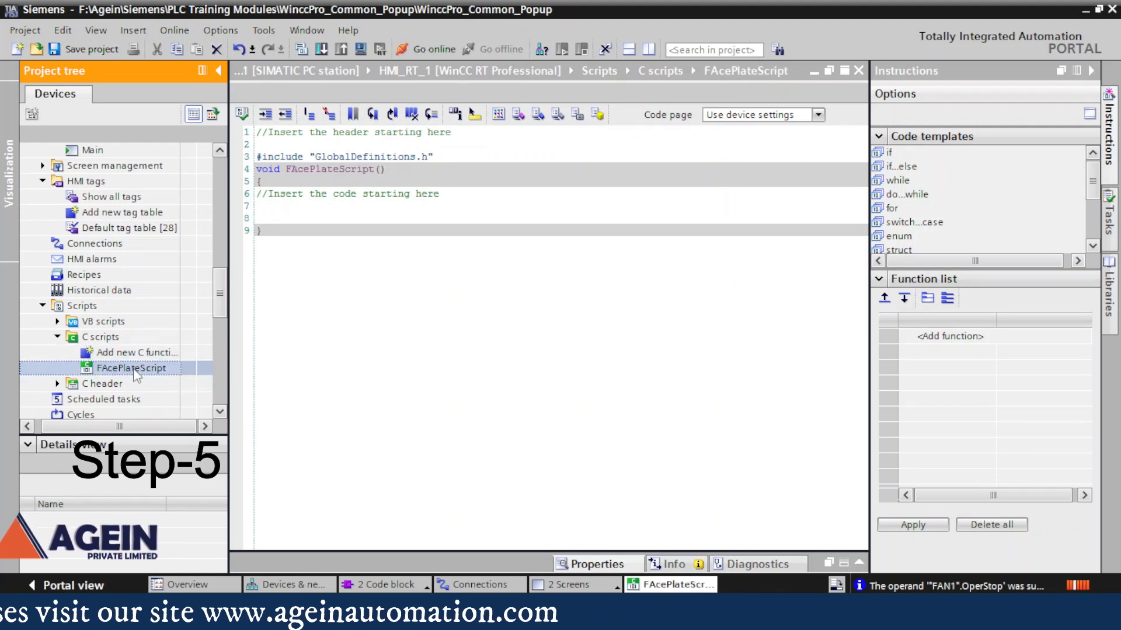
{"action": "left_click", "coordinate": [272, 209]}
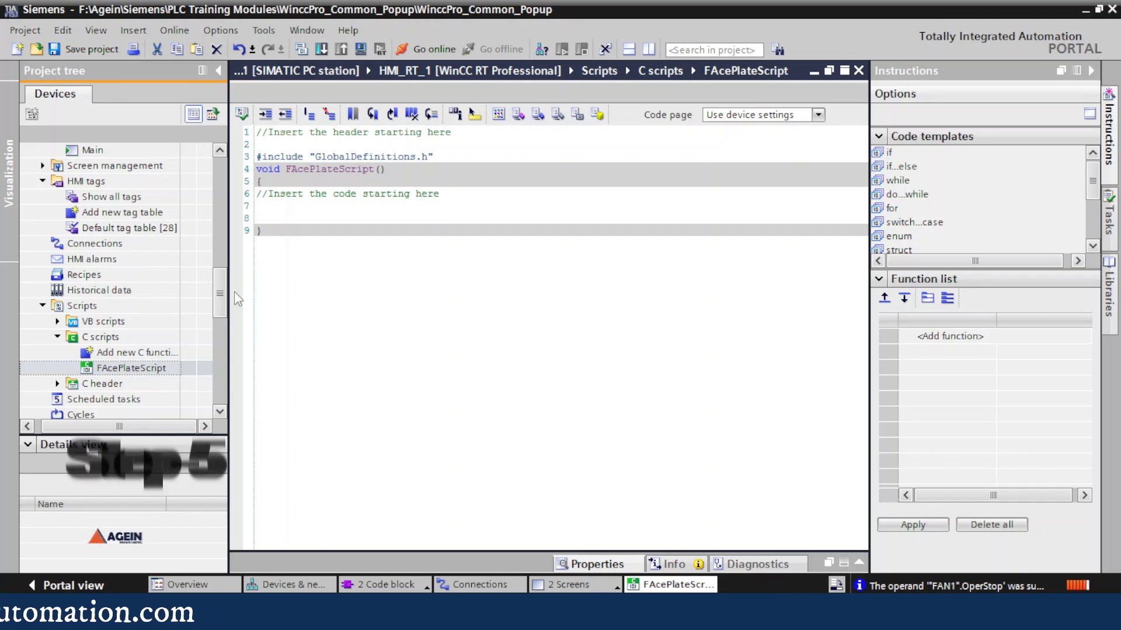
Correct the script's name to FacePlateScript in its properties and add char* parameters ParentScreenName and ScreenWindowName.
{"action": "right_click", "coordinate": [125, 368]}
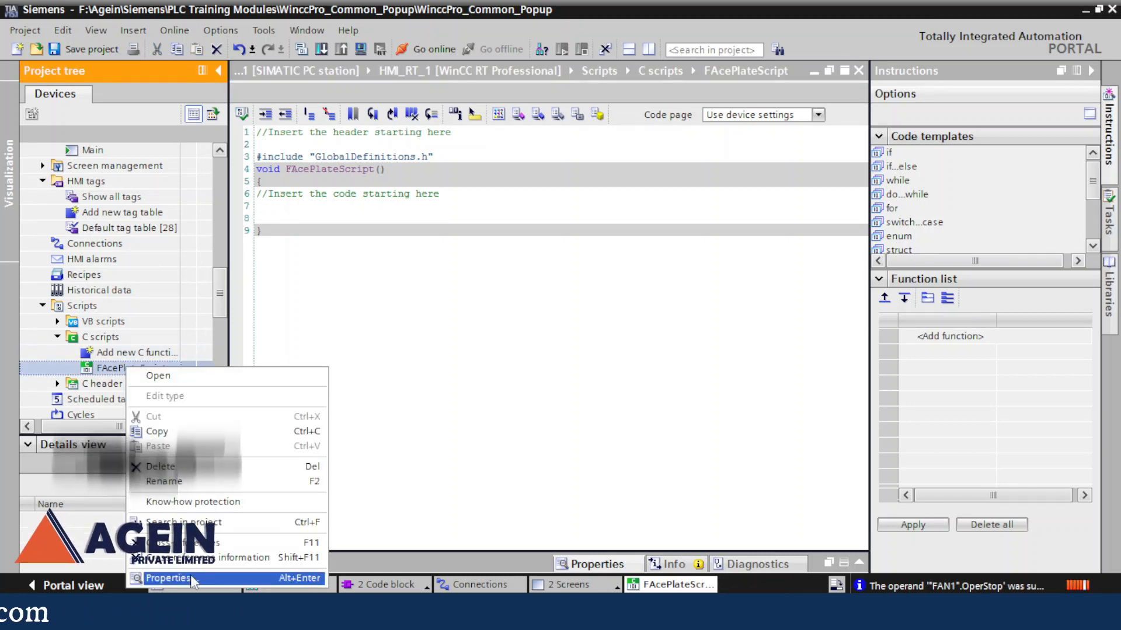
{"action": "left_click", "coordinate": [190, 577]}
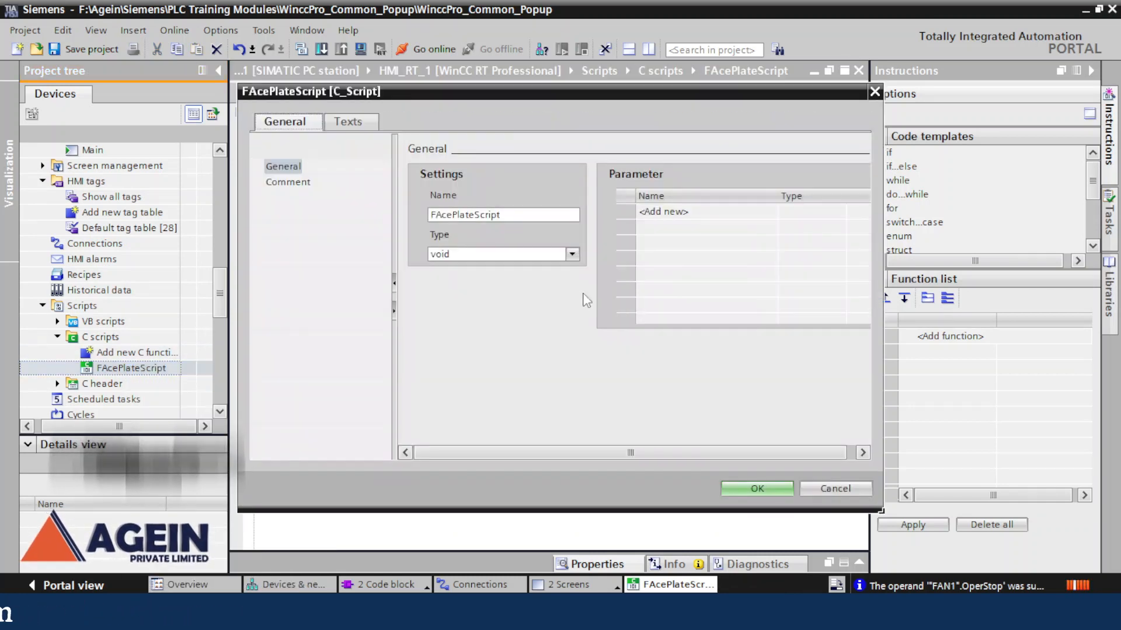
{"action": "left_click", "coordinate": [666, 214]}
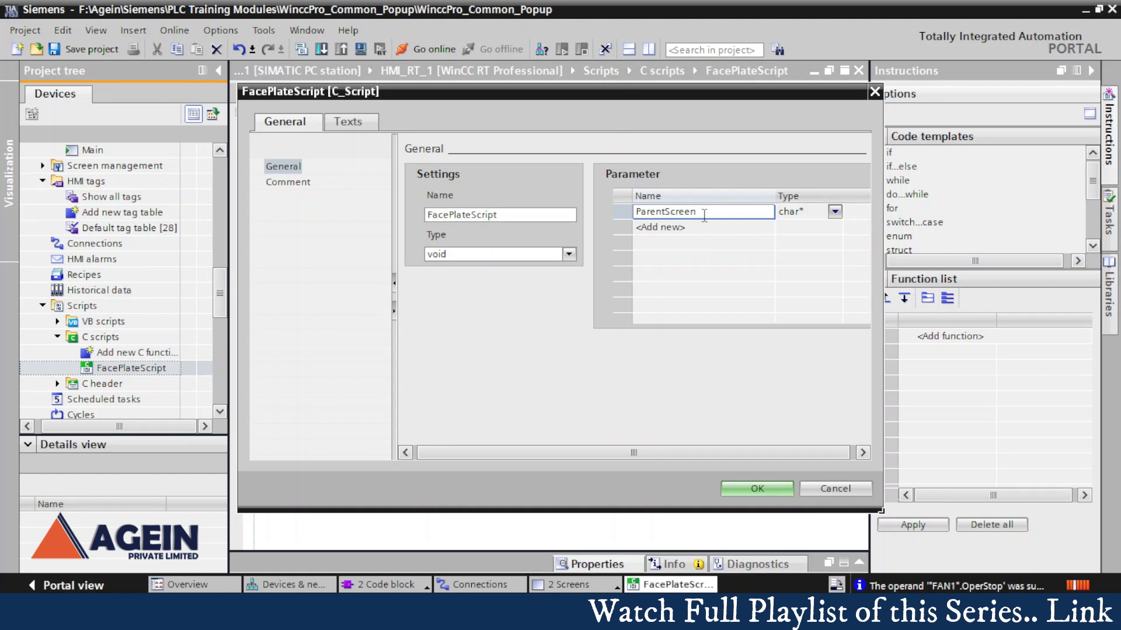
{"action": "left_click", "coordinate": [646, 228]}
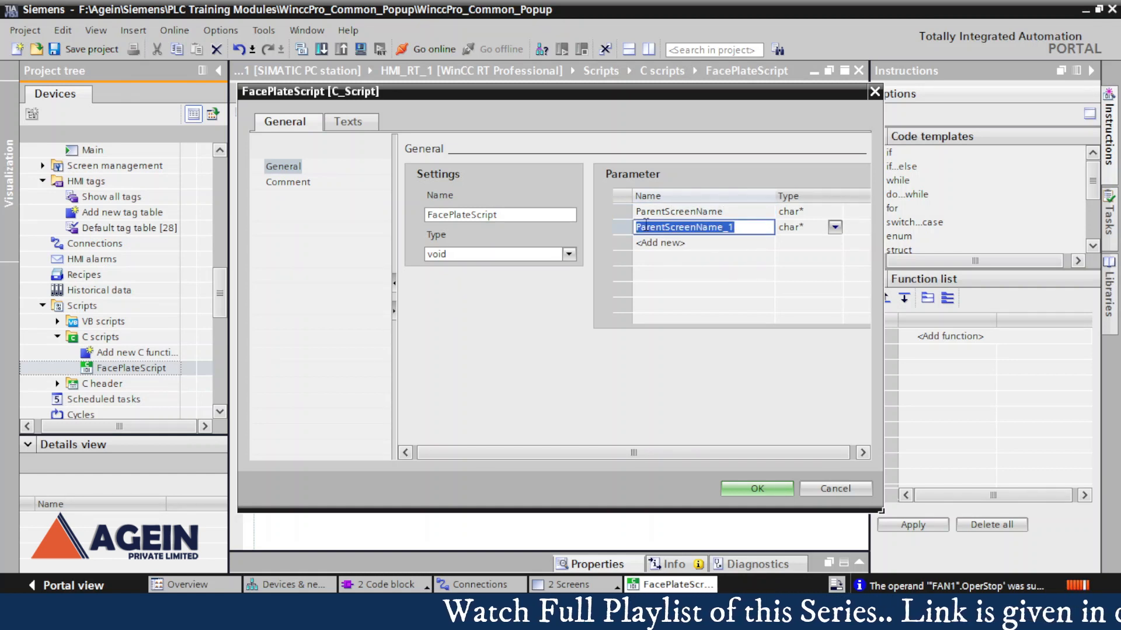
{"action": "type", "text": "Screen"}
Add three more char* parameters to FacePlateScript: ScreenWindowTitle, TagPrefix and ScreenControlName.
{"action": "left_click", "coordinate": [656, 243]}
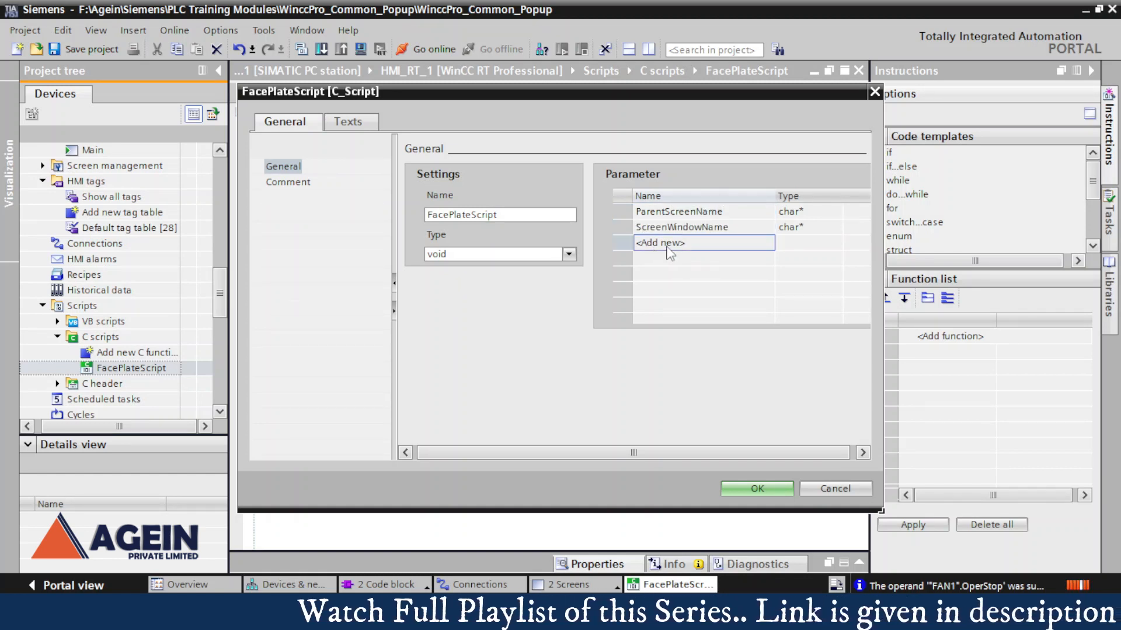
{"action": "type", "text": "ScreenWindowTitle"}
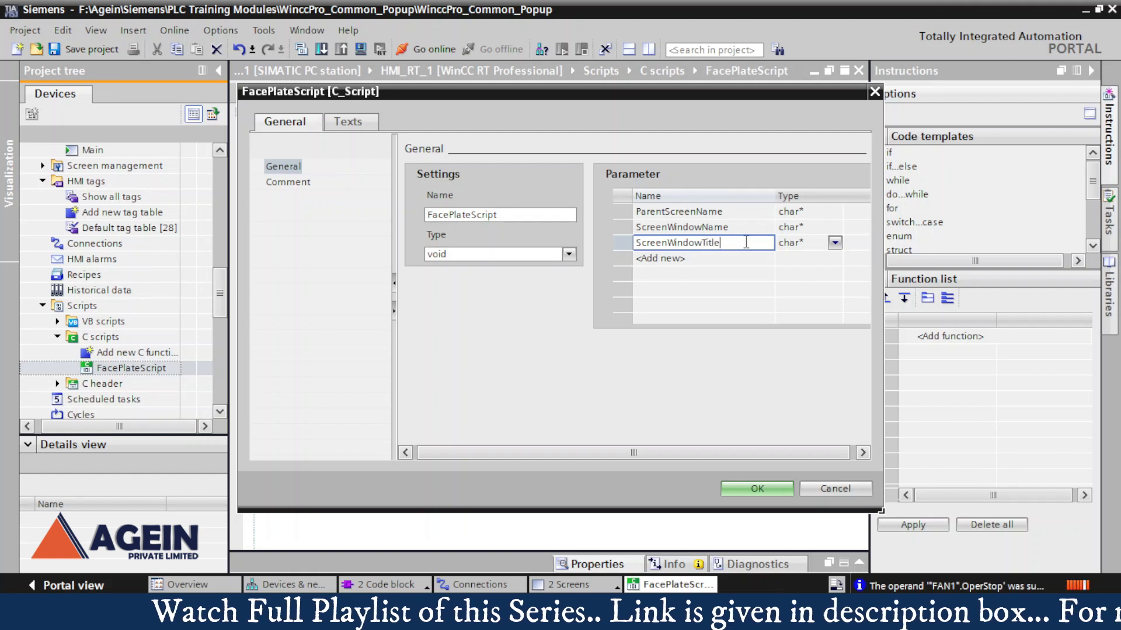
{"action": "left_click", "coordinate": [684, 258]}
{"action": "type", "text": "Tag"}
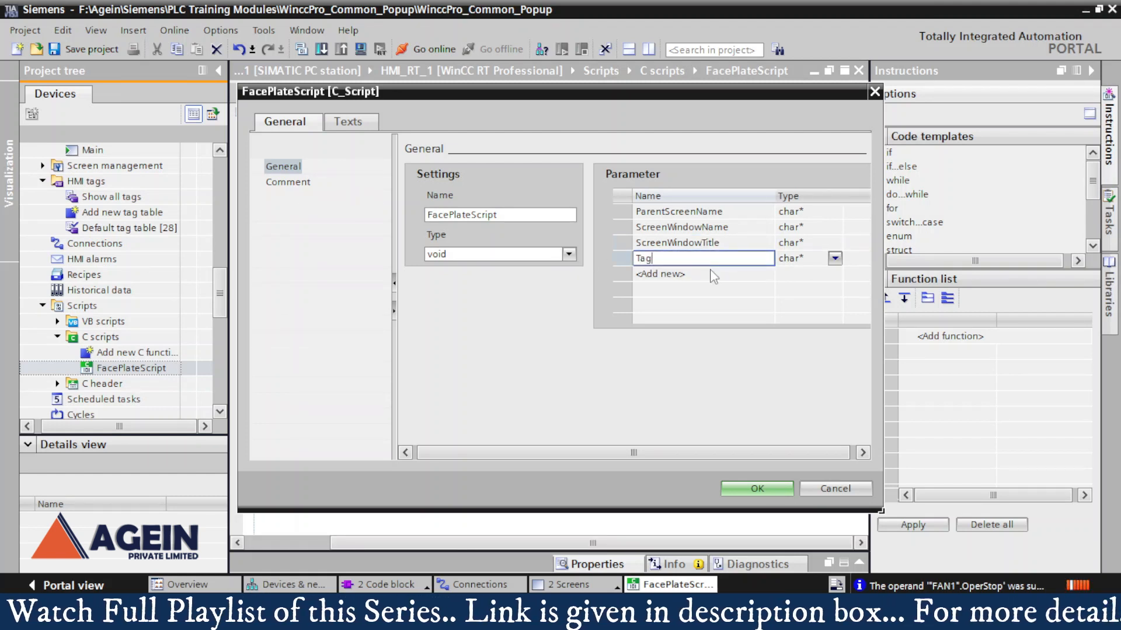
{"action": "type", "text": "Prefix"}
{"action": "left_click", "coordinate": [689, 274]}
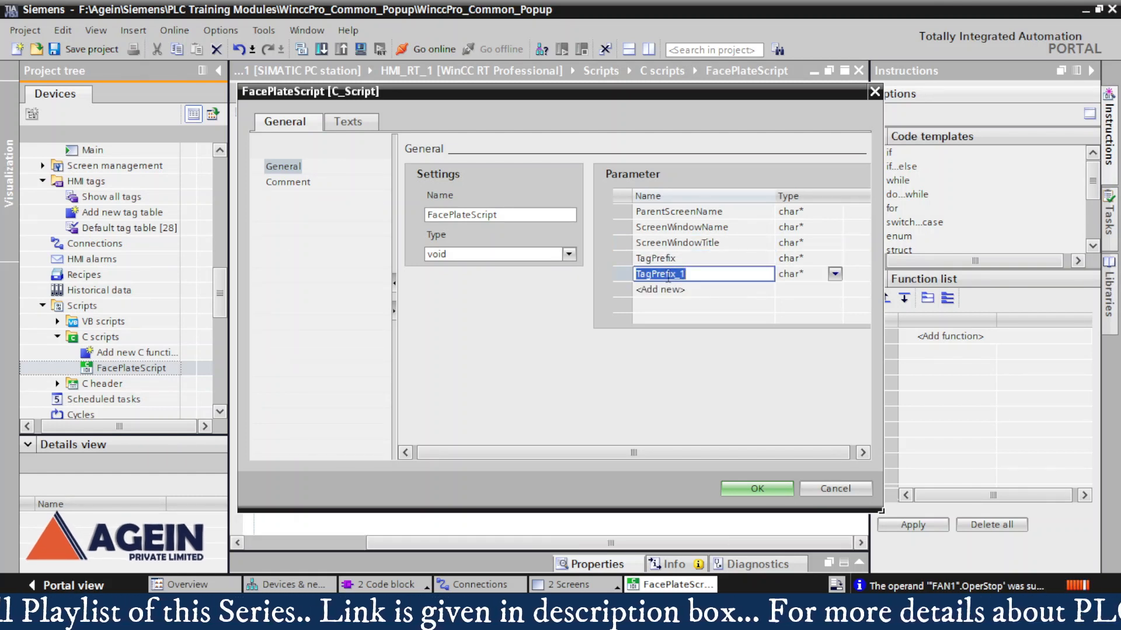
{"action": "type", "text": "ScreenControlName"}
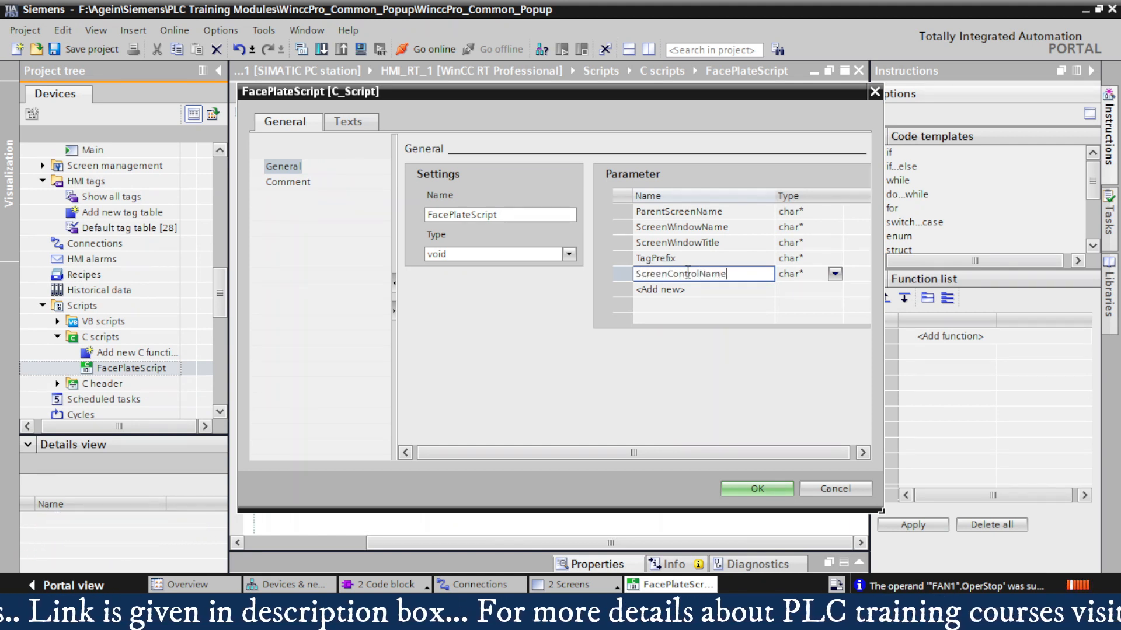
Review the parameter rows from ParentScreenName to ScreenControlName and accept the script properties.
{"action": "key", "text": "Up"}
{"action": "key", "text": "Up"}
{"action": "key", "text": "Up"}
{"action": "key", "text": "Up"}
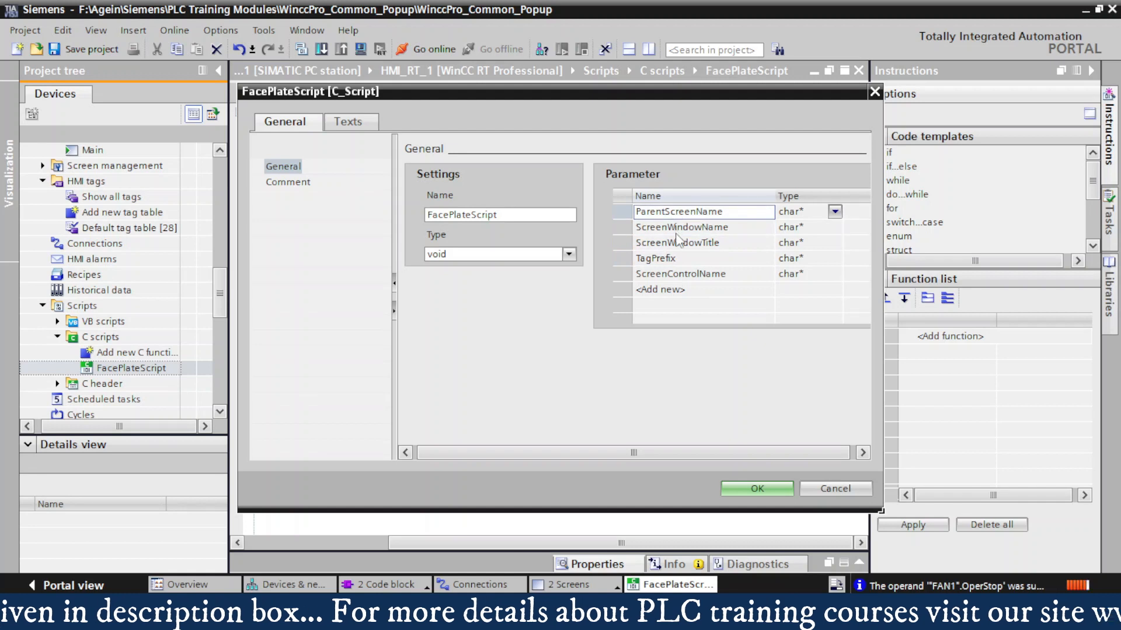
{"action": "key", "text": "Down"}
{"action": "key", "text": "Down"}
{"action": "key", "text": "Down"}
{"action": "key", "text": "Down"}
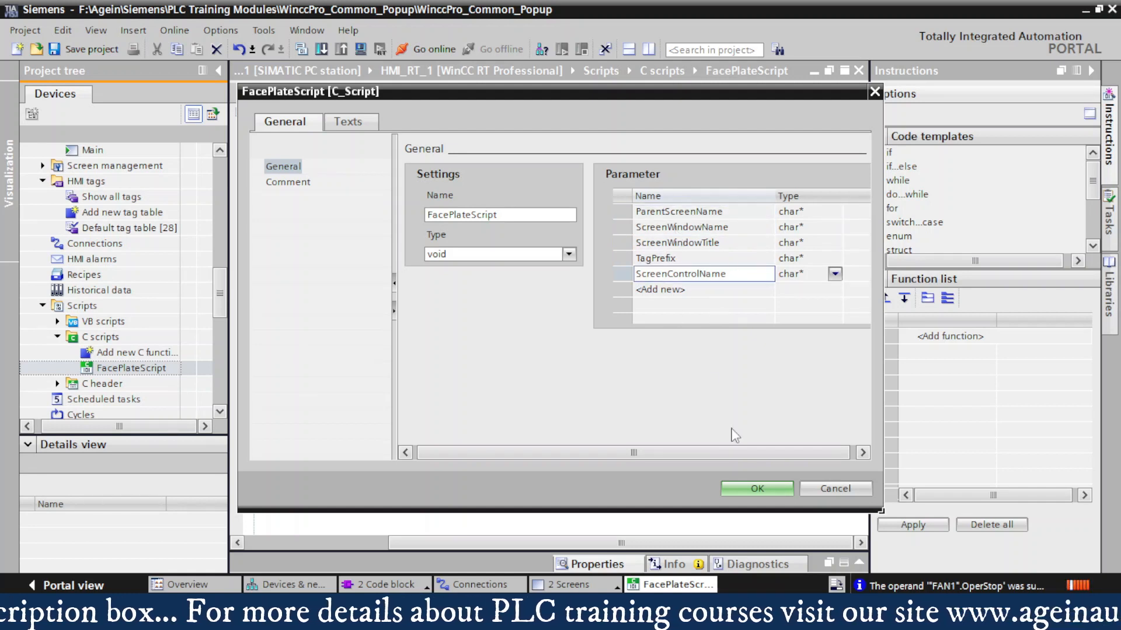
{"action": "left_click", "coordinate": [744, 486]}
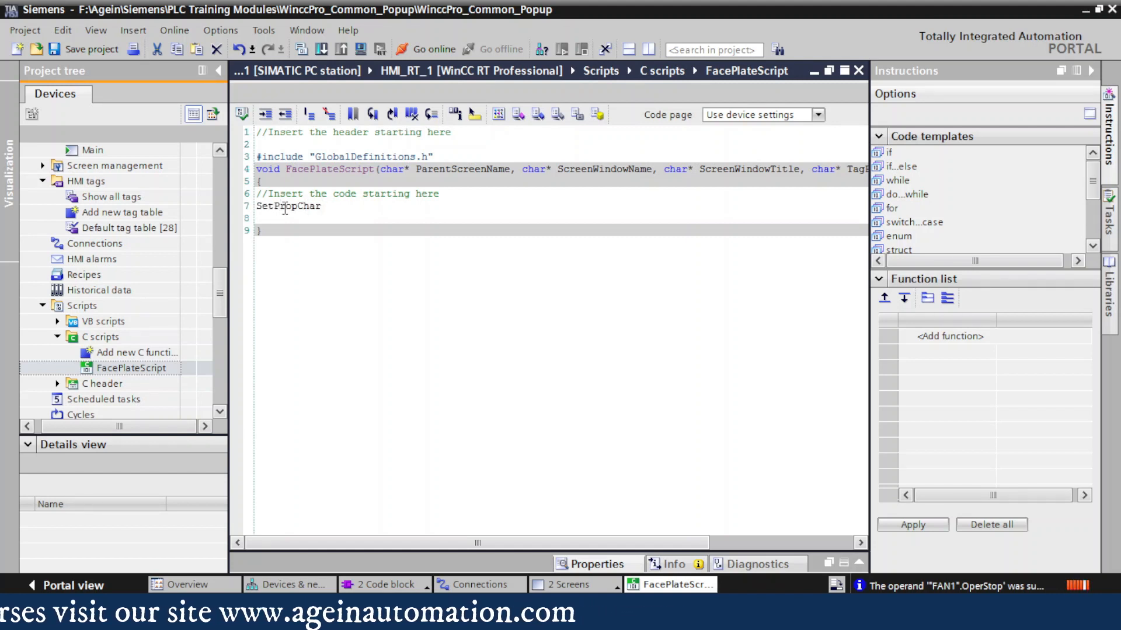
Write SetPropChar(ParentScreen, ScreenWindowName, "CaptionText", ScreenWindowTitle); as the first code line of FacePlateScript.
{"action": "type", "text": "();"}
{"action": "key", "text": "Left"}
{"action": "key", "text": "Left"}
{"action": "type", "text": "ParentSc"}
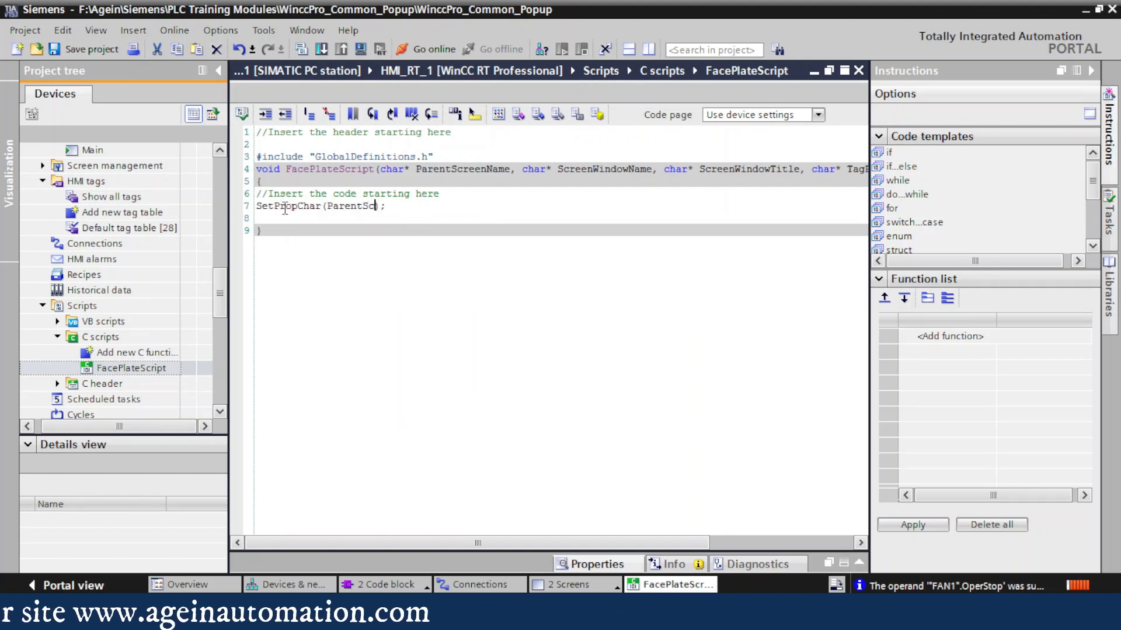
{"action": "type", "text": "reen, Screen"}
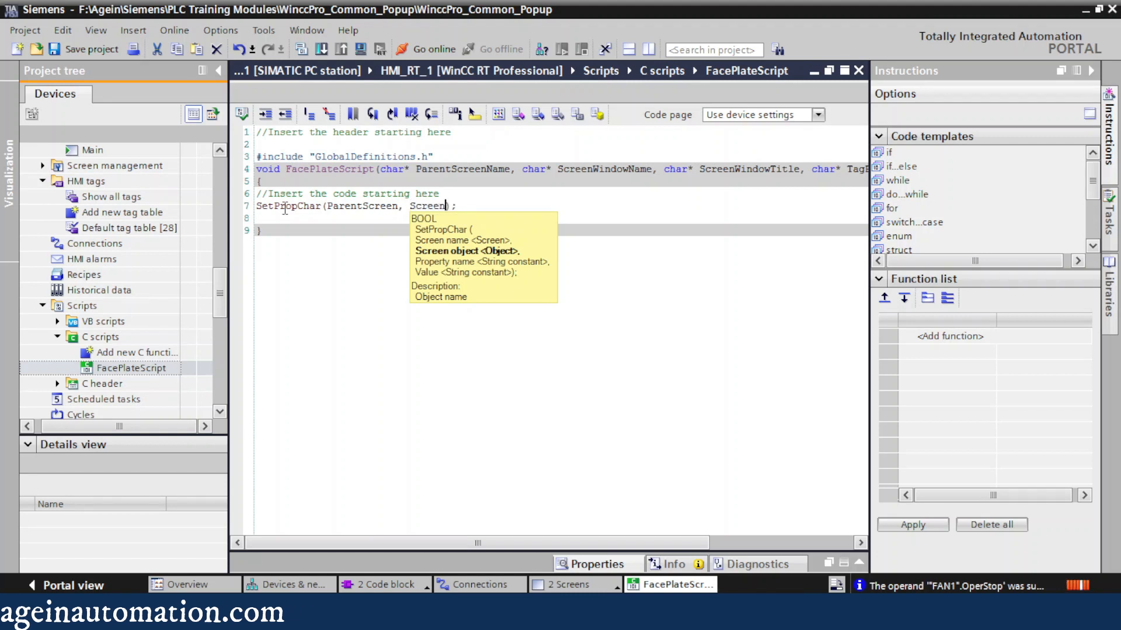
{"action": "type", "text": "WindowName, "}
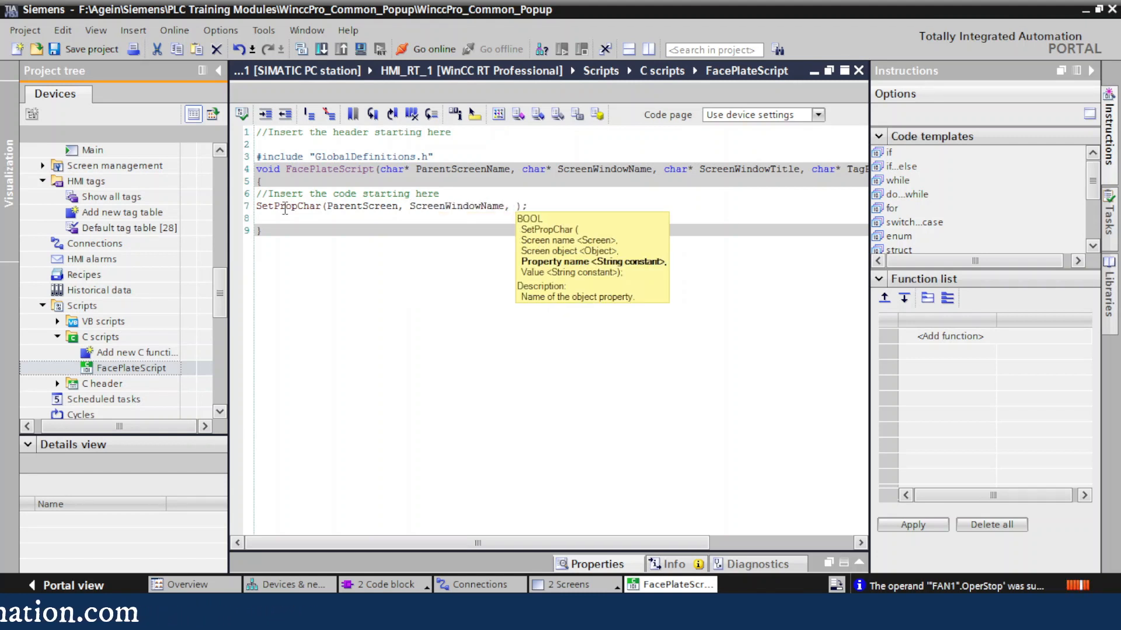
{"action": "type", "text": "\"CaptionText\""}
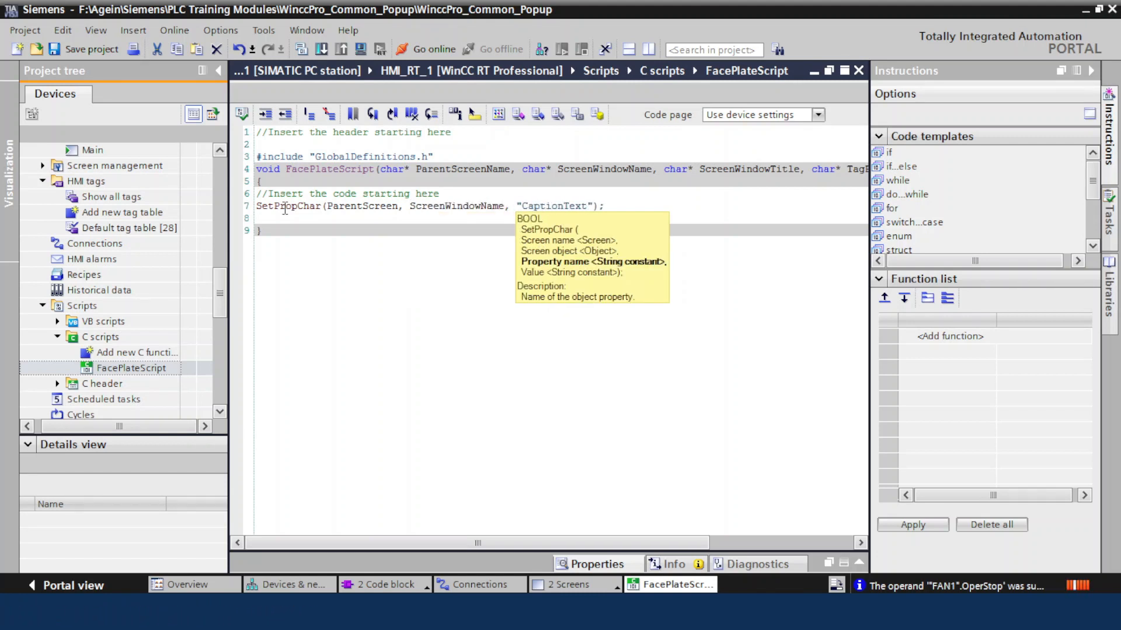
{"action": "type", "text": ", "}
{"action": "type", "text": "ScreenWindowTitle"}
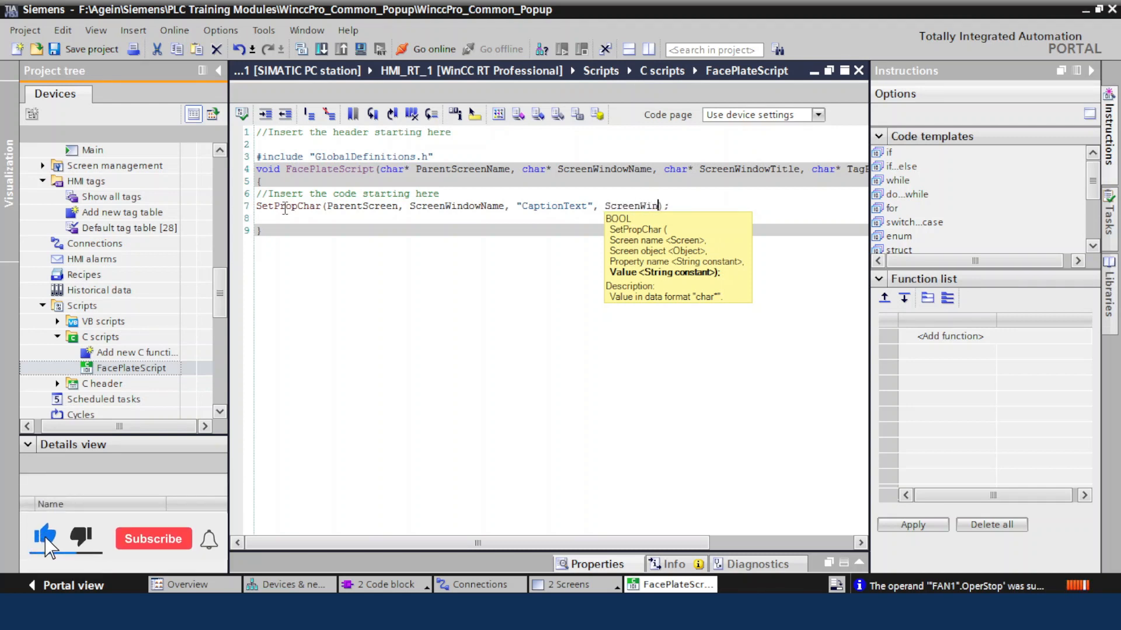
{"action": "key", "text": "Return"}
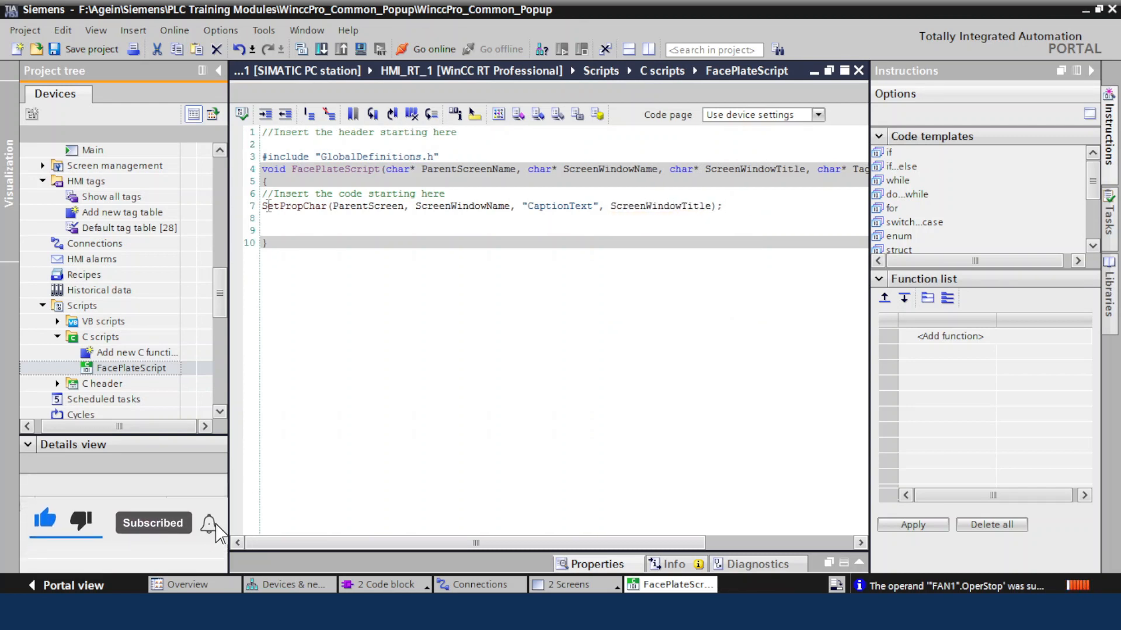
Duplicate the CaptionText call on the next line, changing its property to "TagPrefix" and its value to TagPrefix.
{"action": "left_click_drag", "start_coordinate": [262, 206], "coordinate": [724, 206]}
{"action": "key", "text": "ctrl+c"}
{"action": "left_click", "coordinate": [321, 221]}
{"action": "key", "text": "ctrl+v"}
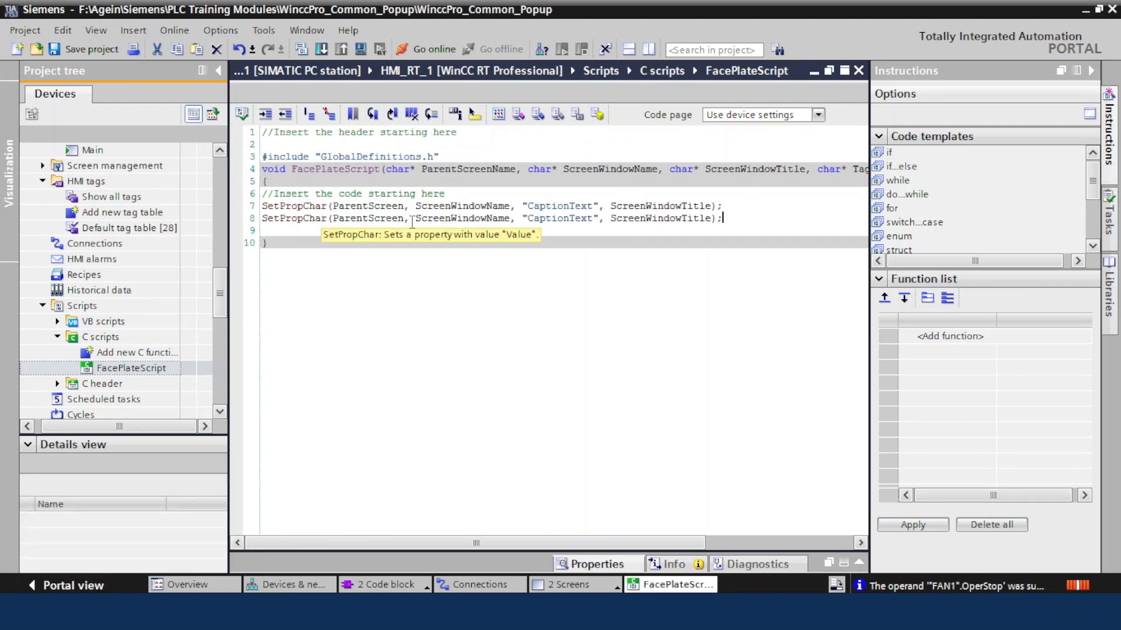
{"action": "left_click", "coordinate": [529, 219]}
{"action": "type", "text": "TagPref"}
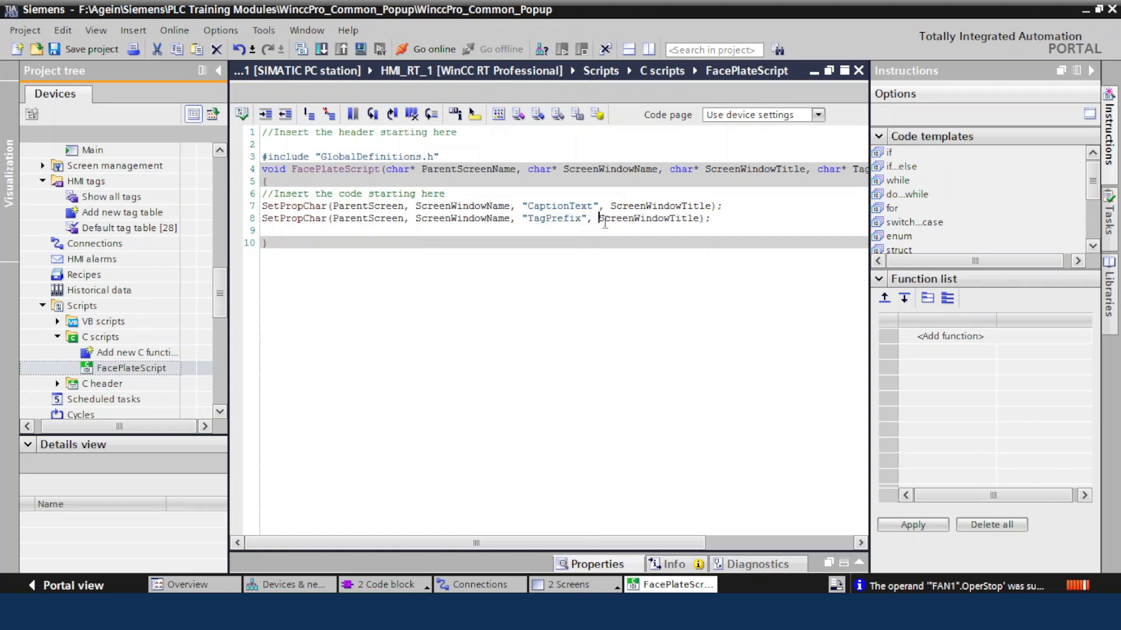
{"action": "double_click", "coordinate": [605, 220]}
{"action": "type", "text": "TagPrefix"}
Duplicate the TagPrefix call on the next line, changing its property to "ScreenName" and its value to ScreenControlName.
{"action": "left_click_drag", "start_coordinate": [664, 220], "coordinate": [281, 221]}
{"action": "left_click", "coordinate": [690, 223]}
{"action": "key", "text": "Return"}
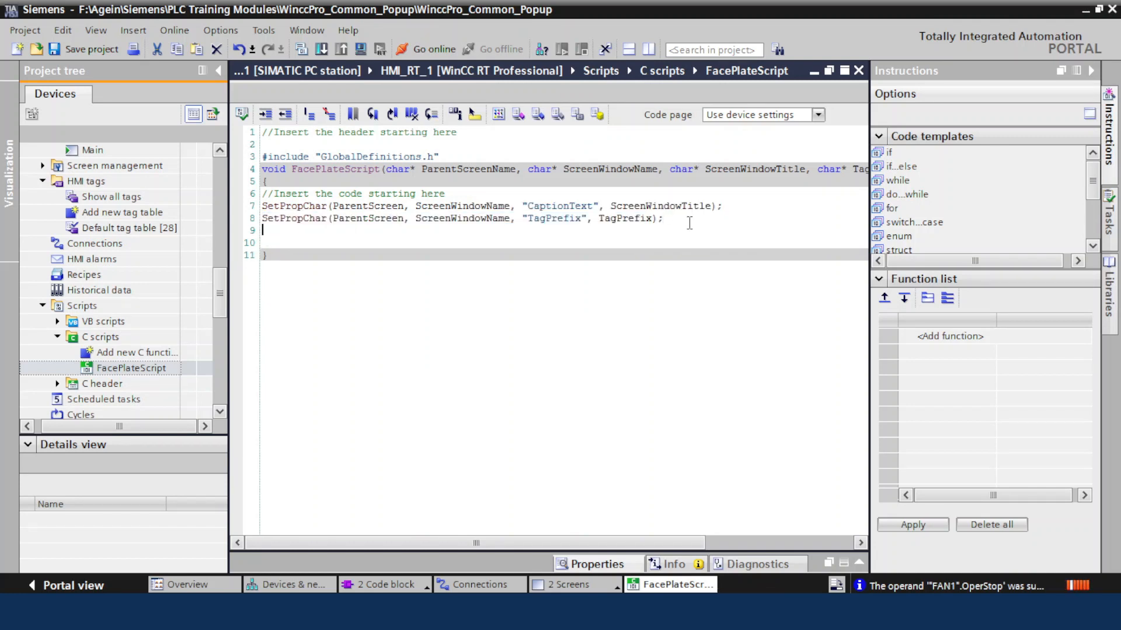
{"action": "type", "text": "SetPropChar(ParentScreen, ScreenWindowName, \"TagPrefix\", TagPrefix);"}
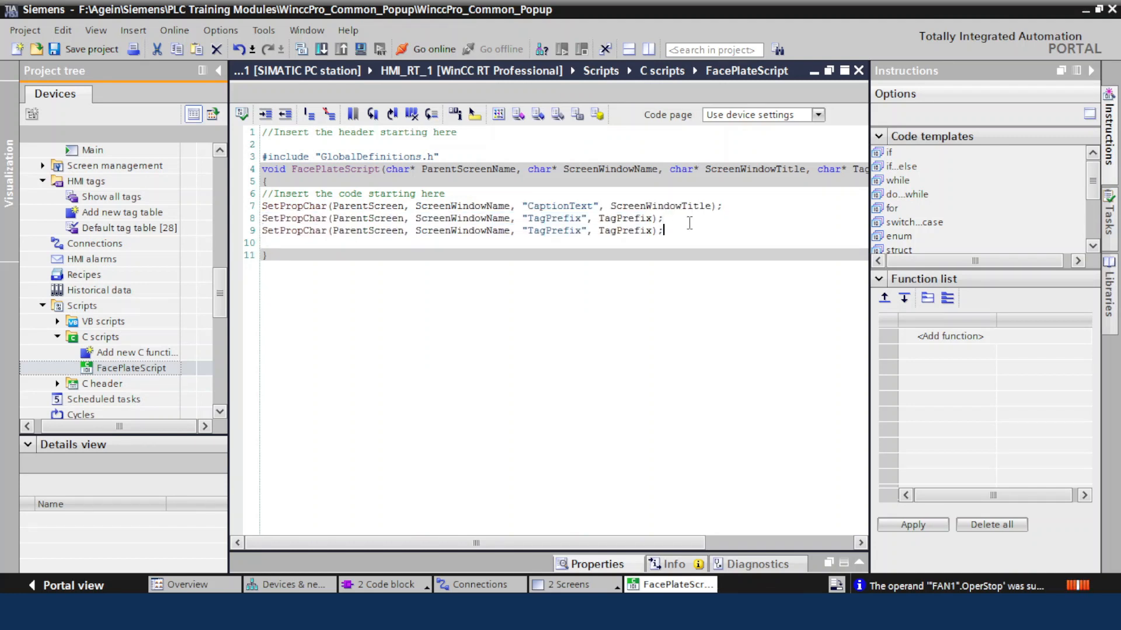
{"action": "left_click", "coordinate": [529, 231]}
{"action": "type", "text": "ScreenName"}
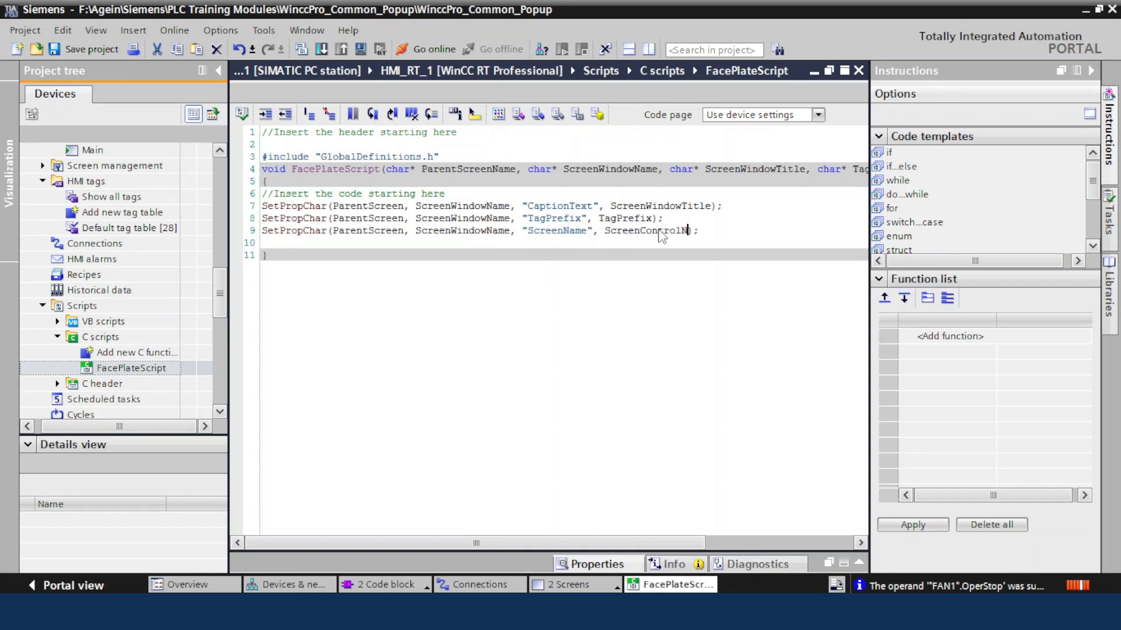
Duplicate the complete "ScreenName" SetPropChar call onto the next line of FacePlateScript.
{"action": "left_click_drag", "start_coordinate": [264, 230], "coordinate": [717, 232]}
{"action": "right_click", "coordinate": [708, 228]}
{"action": "left_click", "coordinate": [740, 253]}
{"action": "left_click", "coordinate": [733, 234]}
{"action": "key", "text": "Return"}
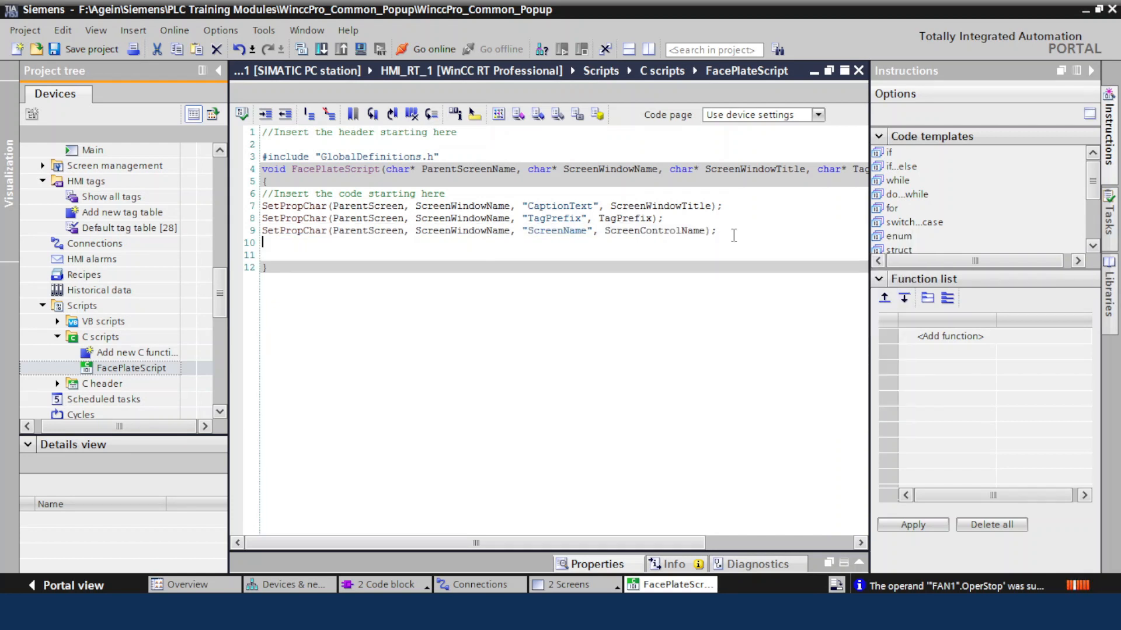
{"action": "right_click", "coordinate": [372, 242]}
{"action": "left_click", "coordinate": [403, 282]}
Change the duplicated call to SetPropBOOL, with the property "visible" and the value TRUE.
{"action": "left_click", "coordinate": [301, 243]}
{"action": "key", "text": "Delete"}
{"action": "key", "text": "Delete"}
{"action": "key", "text": "Delete"}
{"action": "key", "text": "Delete"}
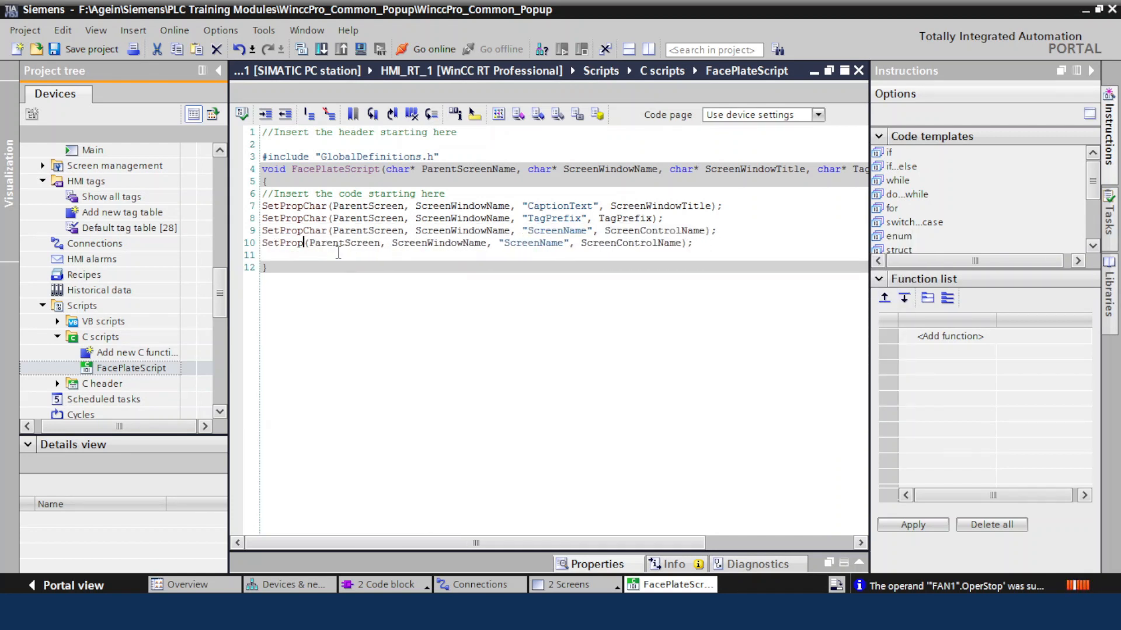
{"action": "type", "text": "BOOL"}
{"action": "left_click_drag", "start_coordinate": [529, 243], "coordinate": [688, 244]}
{"action": "type", "text": "visible\", "}
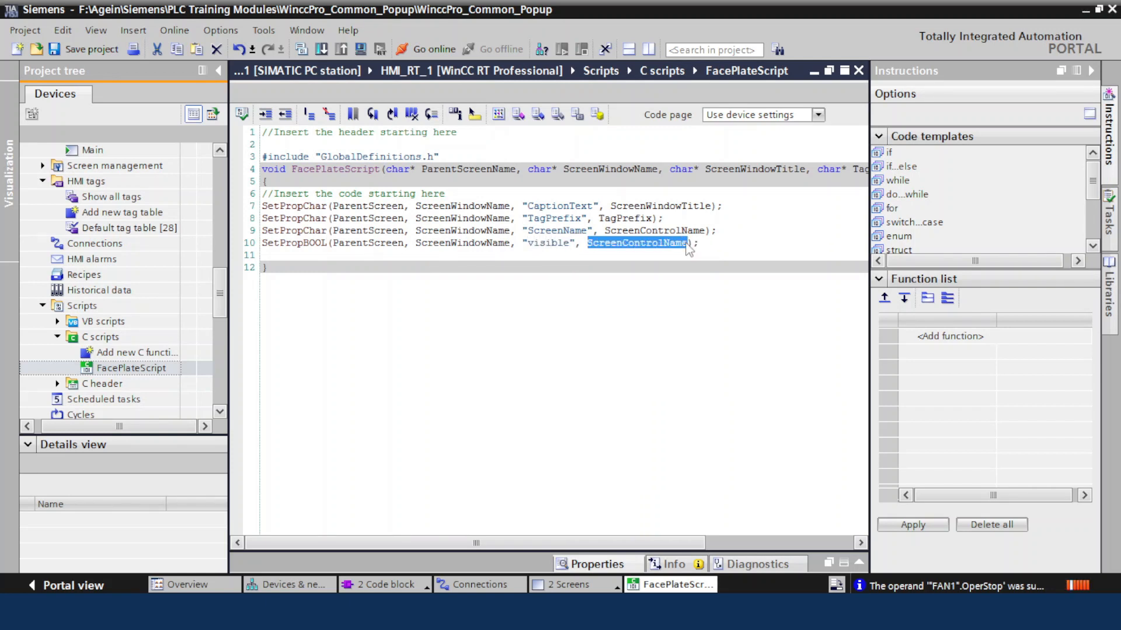
{"action": "type", "text": "TRUE"}
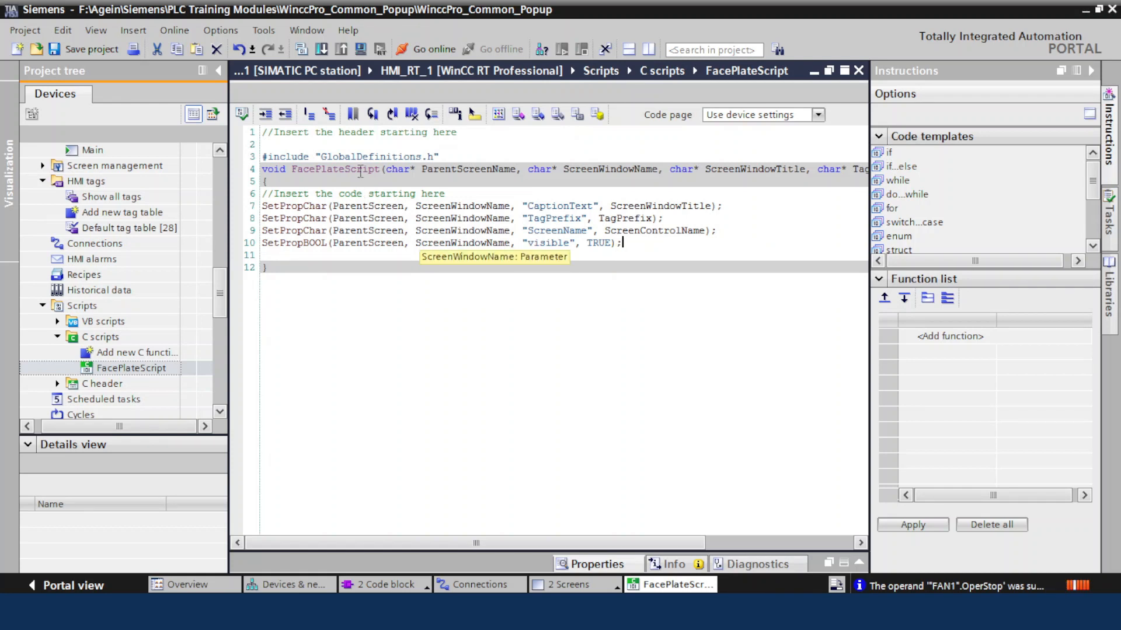
Check the syntax of FacePlateScript and jump from the expanded results to the line 7 error about ParentScreen.
{"action": "left_click", "coordinate": [242, 114]}
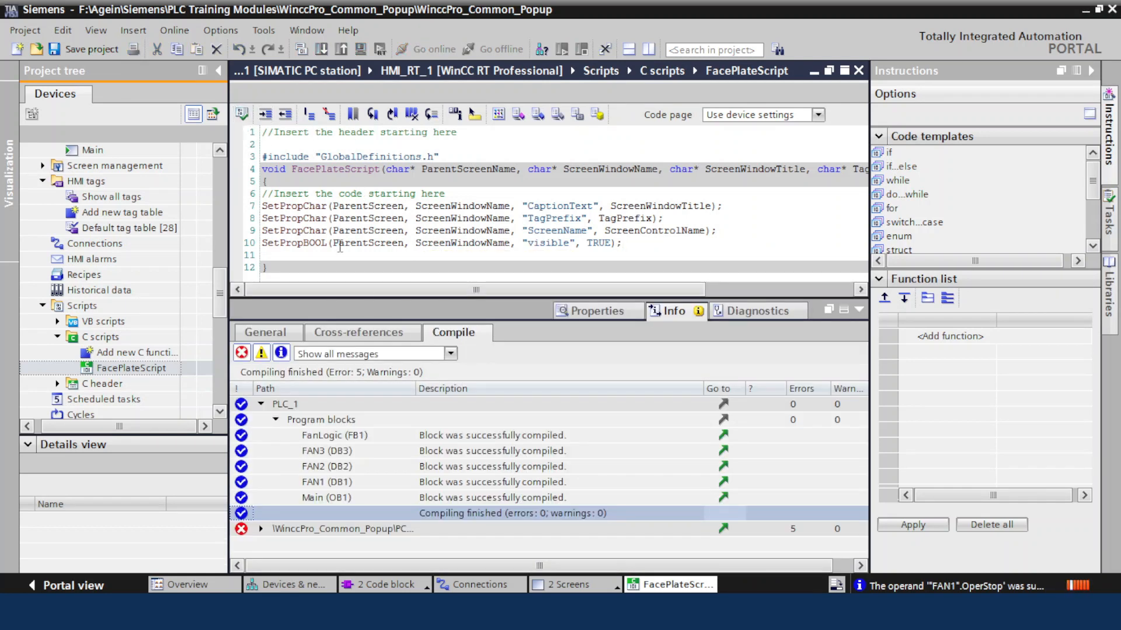
{"action": "left_click", "coordinate": [261, 529]}
{"action": "scroll", "coordinate": [503, 501], "scroll_direction": "down", "scroll_amount": 3}
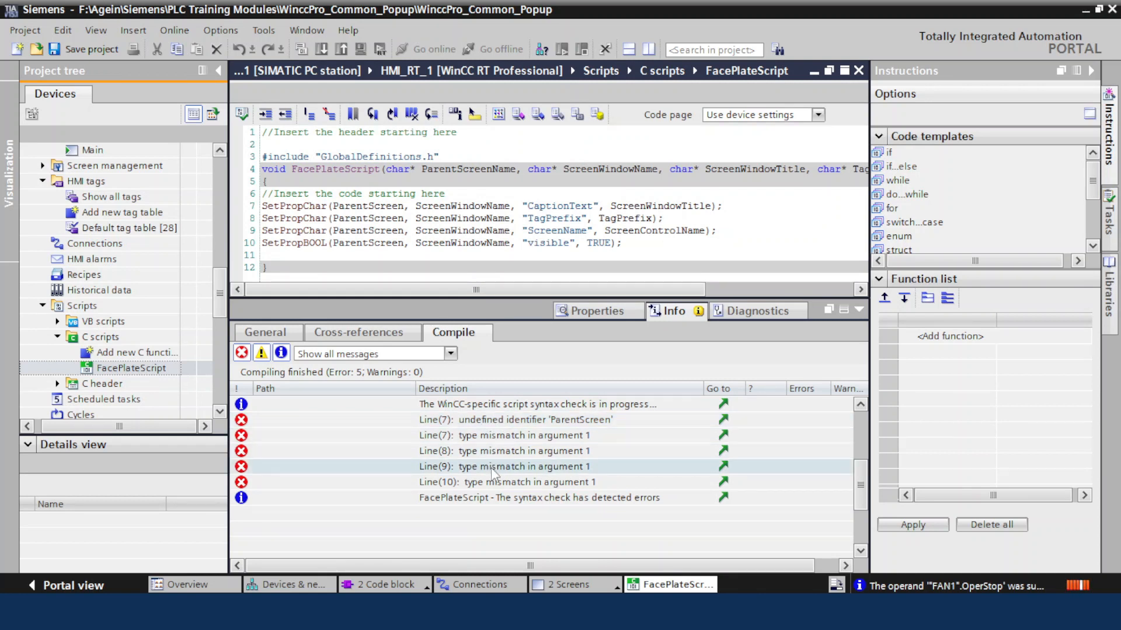
{"action": "left_click", "coordinate": [486, 422]}
{"action": "double_click", "coordinate": [485, 421]}
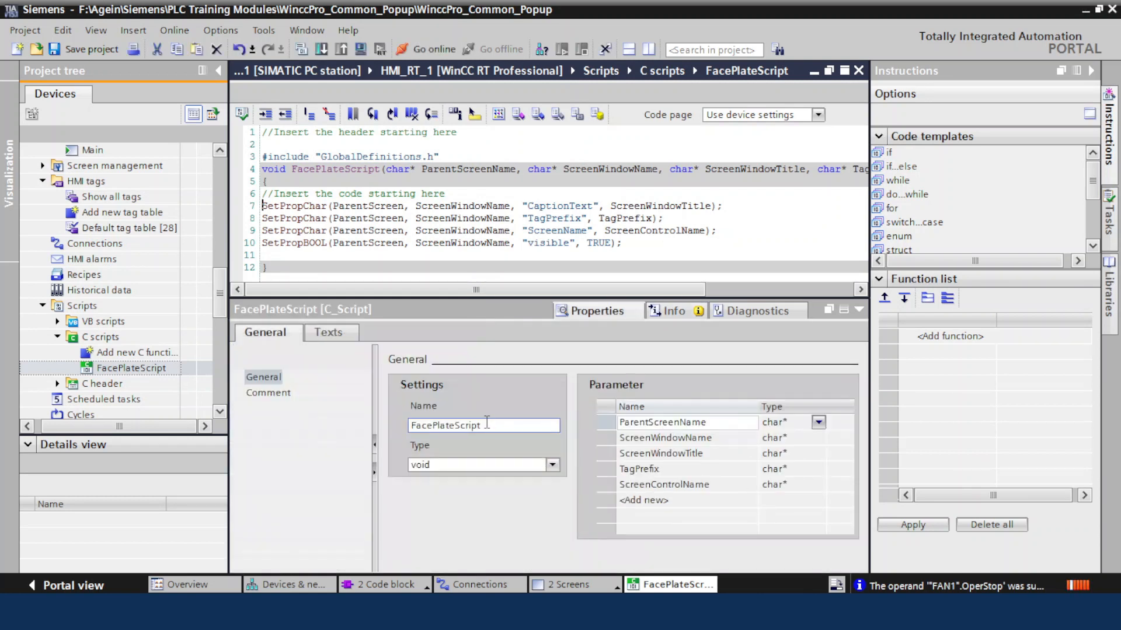
Change the first argument to ParentScreenName in all four calls on lines 7 to 10.
{"action": "left_click", "coordinate": [402, 206]}
{"action": "type", "text": "Name"}
{"action": "left_click", "coordinate": [404, 218]}
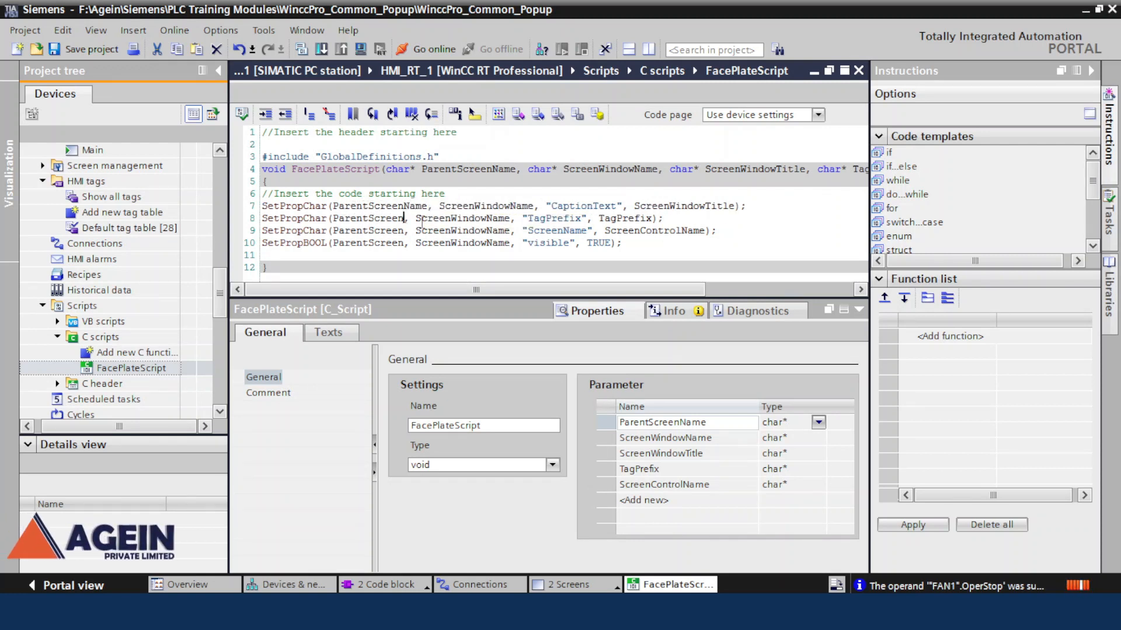
{"action": "type", "text": "Name"}
{"action": "left_click", "coordinate": [404, 232]}
{"action": "type", "text": "Name"}
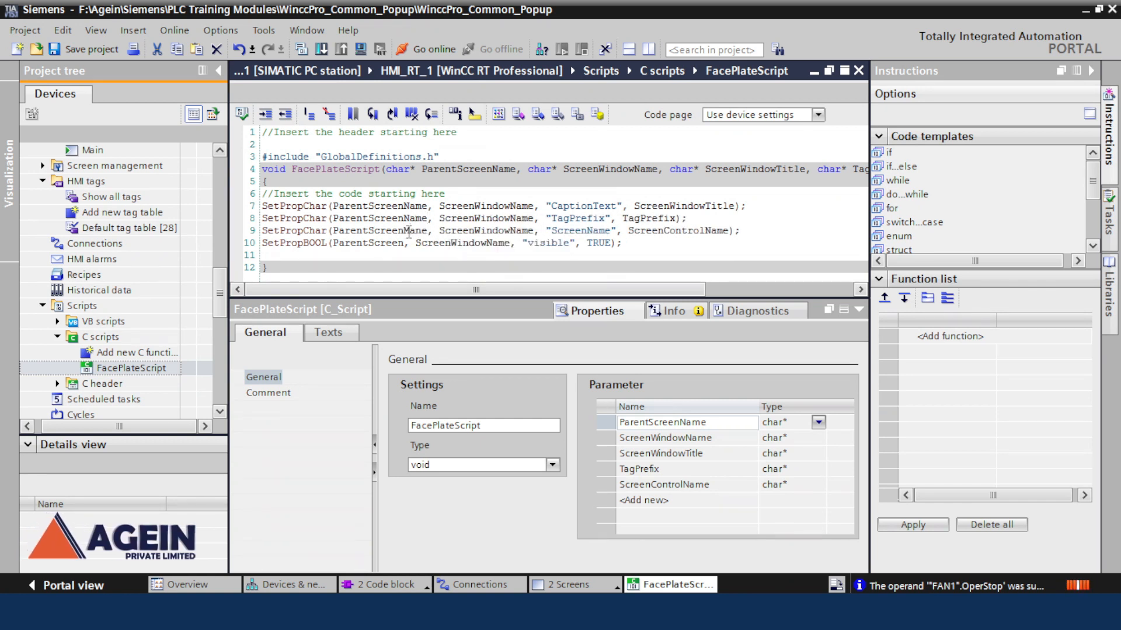
{"action": "left_click", "coordinate": [405, 243]}
{"action": "type", "text": "Nmae"}
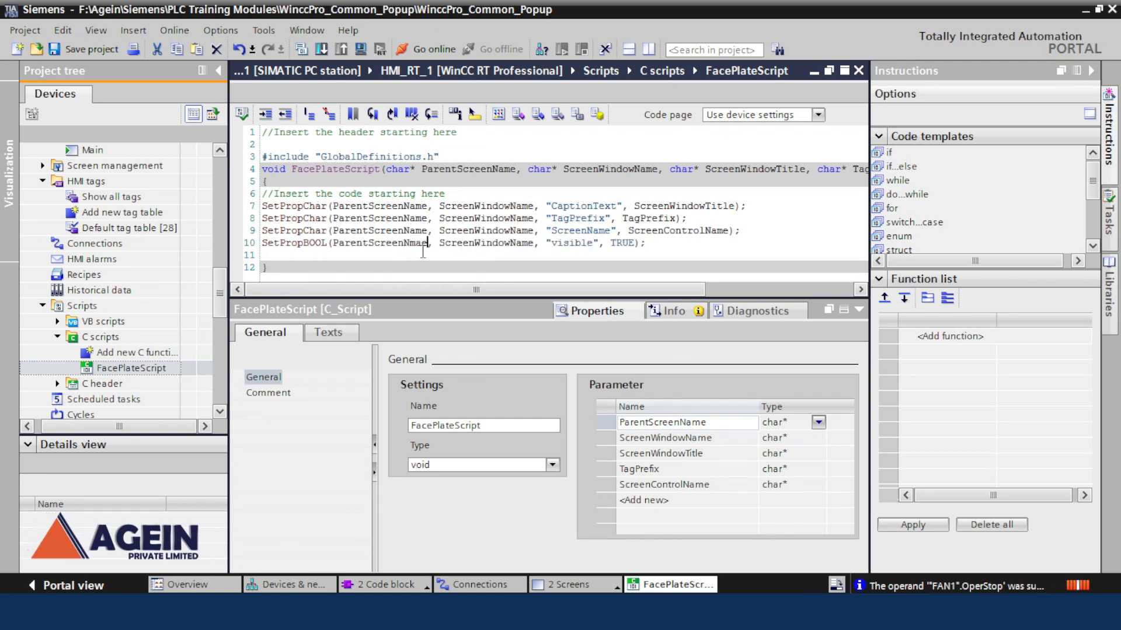
{"action": "left_click", "coordinate": [416, 243]}
{"action": "key", "text": "Delete"}
{"action": "key", "text": "Left"}
{"action": "type", "text": "a"}
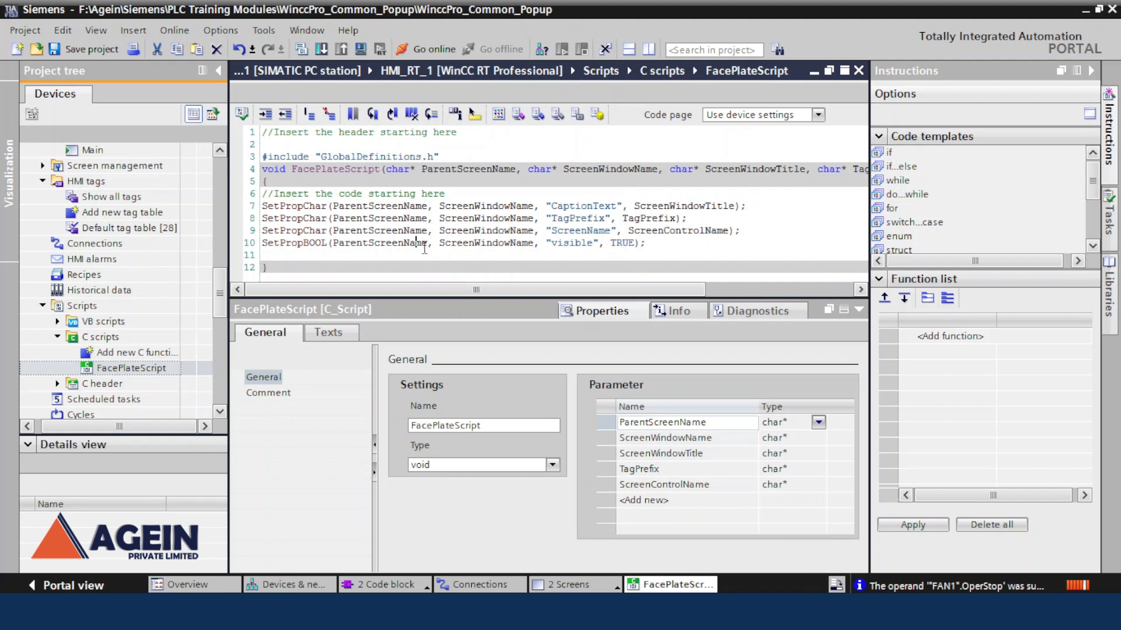
Check the corrected script's syntax again, then close FacePlateScript and collapse the inspector window.
{"action": "left_click", "coordinate": [241, 113]}
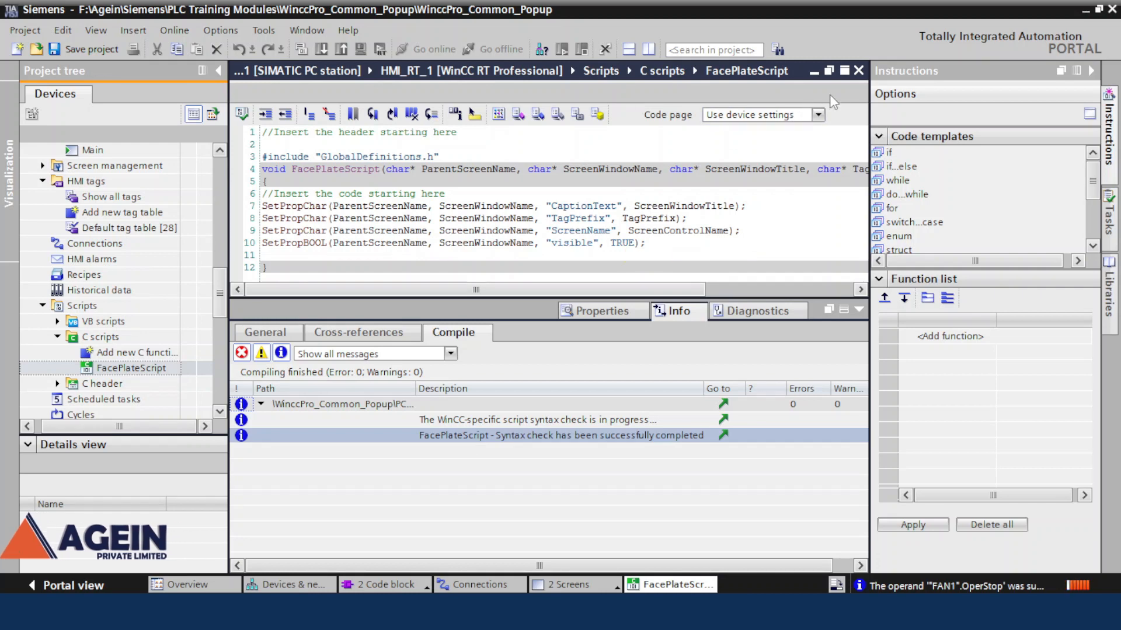
{"action": "left_click", "coordinate": [859, 71]}
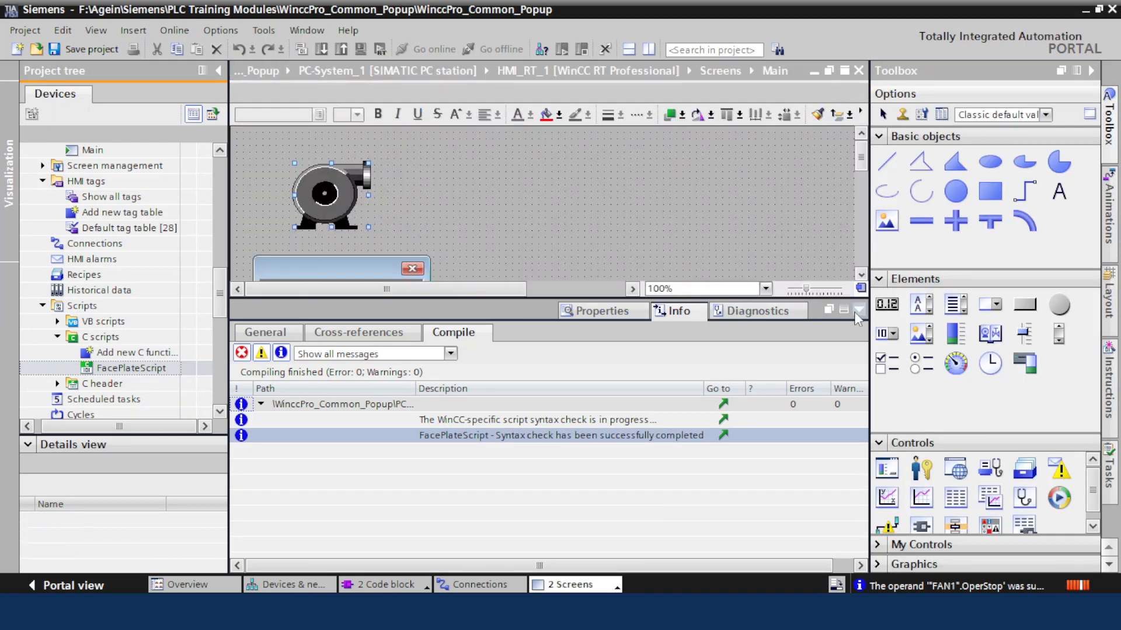
{"action": "left_click", "coordinate": [857, 311]}
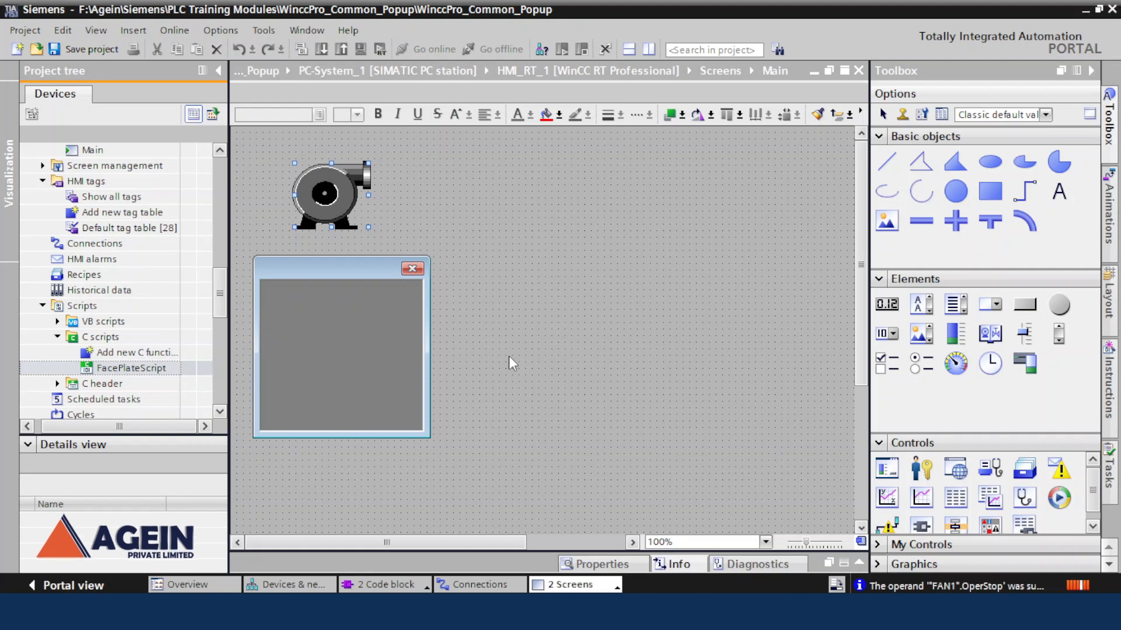
Add a C script to the Click event of Main's fan symbol and write const char* TagPrefix = "FAN1"; in it.
{"action": "scroll", "coordinate": [220, 300], "scroll_direction": "up", "scroll_amount": 2}
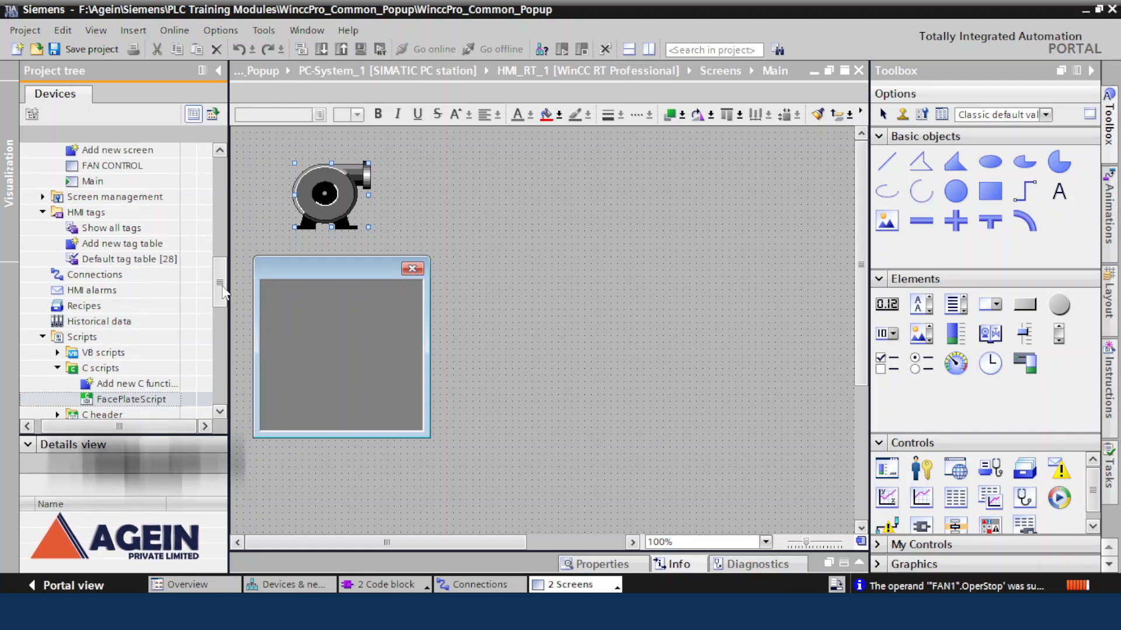
{"action": "right_click", "coordinate": [343, 199]}
{"action": "left_click", "coordinate": [390, 467]}
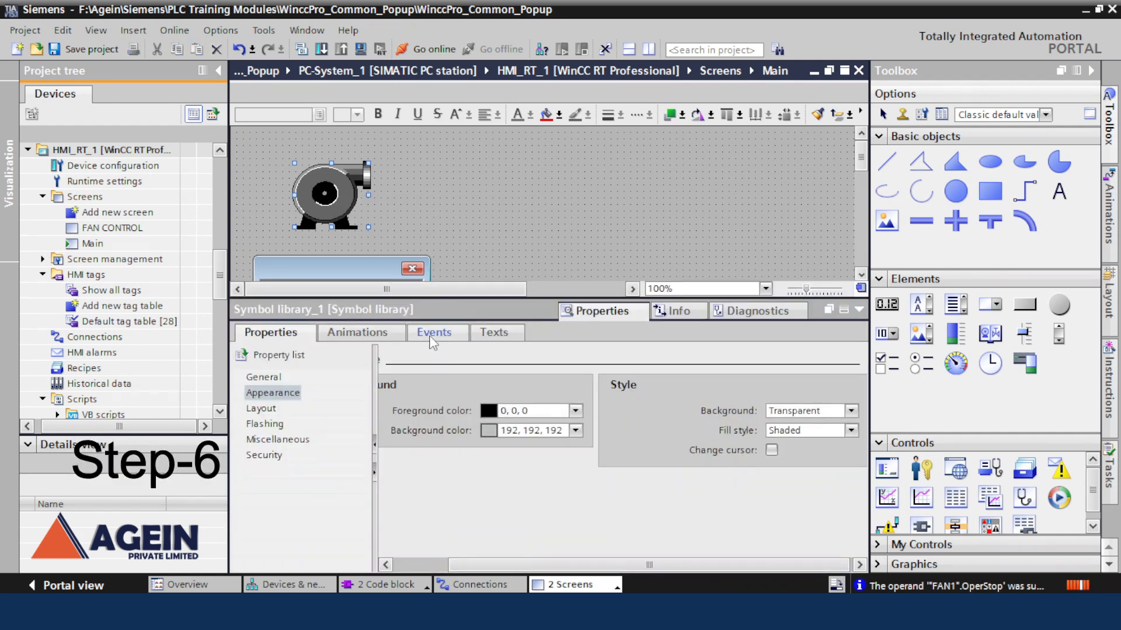
{"action": "left_click", "coordinate": [433, 332]}
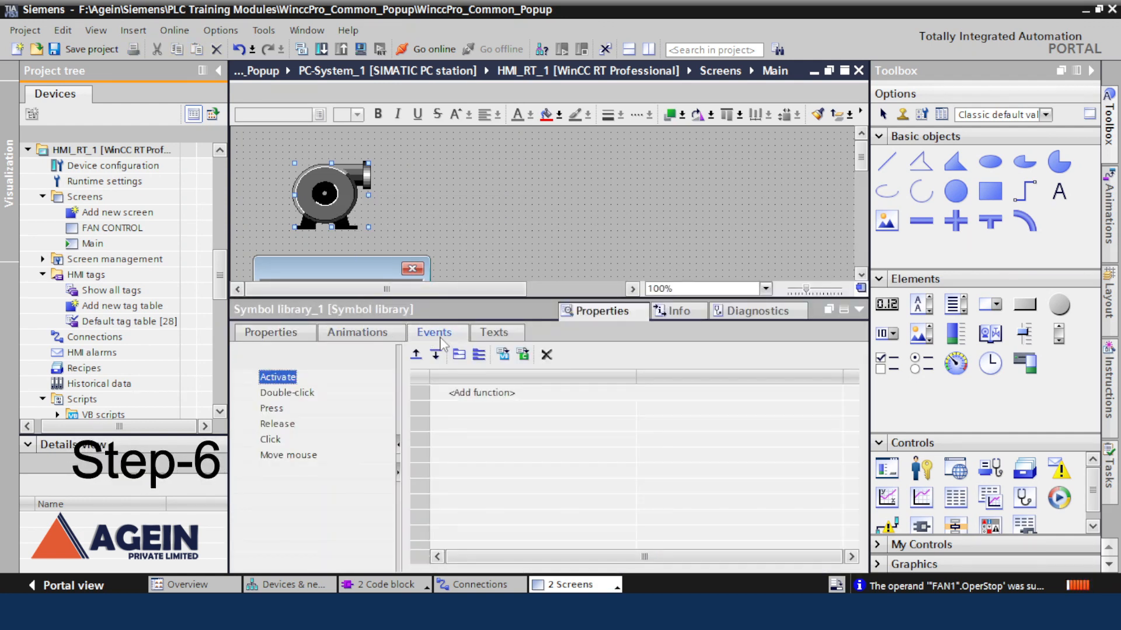
{"action": "left_click", "coordinate": [270, 439]}
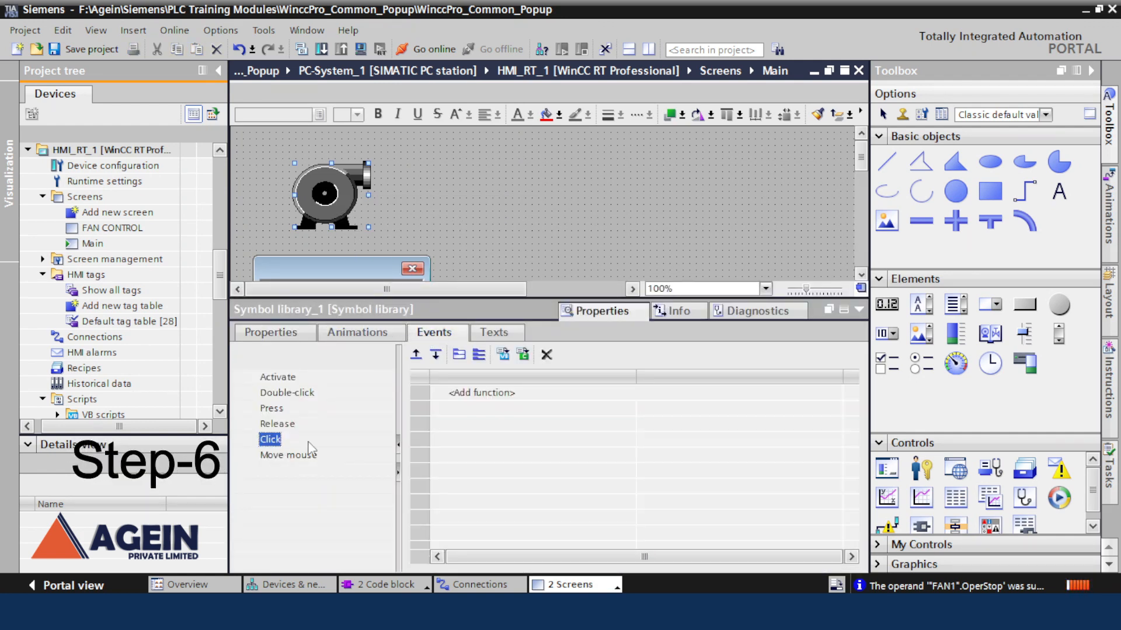
{"action": "left_click", "coordinate": [523, 354]}
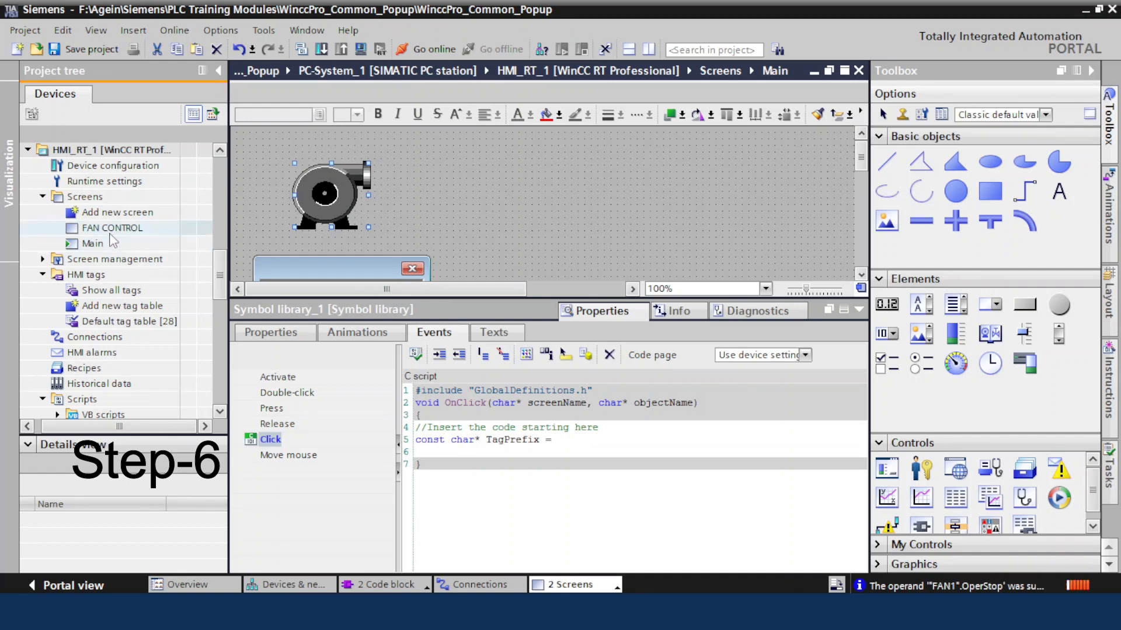
{"action": "scroll", "coordinate": [112, 237], "scroll_direction": "up", "scroll_amount": 10}
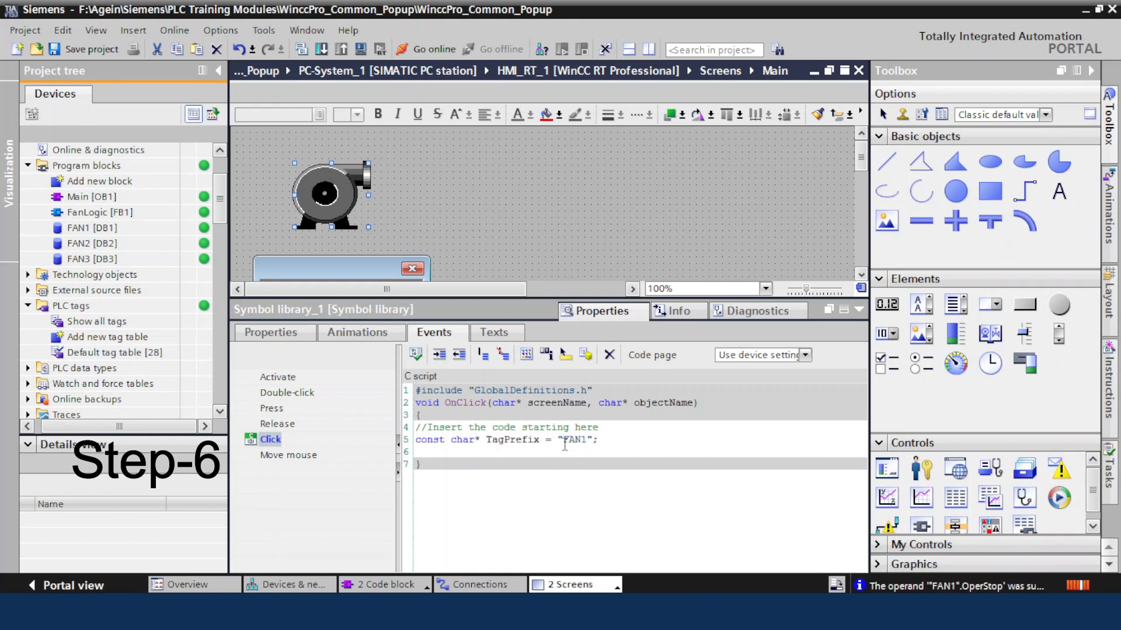
Duplicate the TagPrefix declaration on the next line, renaming the variable ScreenWindowTitle and setting its value to "FAN1FACEPLATE".
{"action": "left_click_drag", "start_coordinate": [430, 443], "coordinate": [612, 448]}
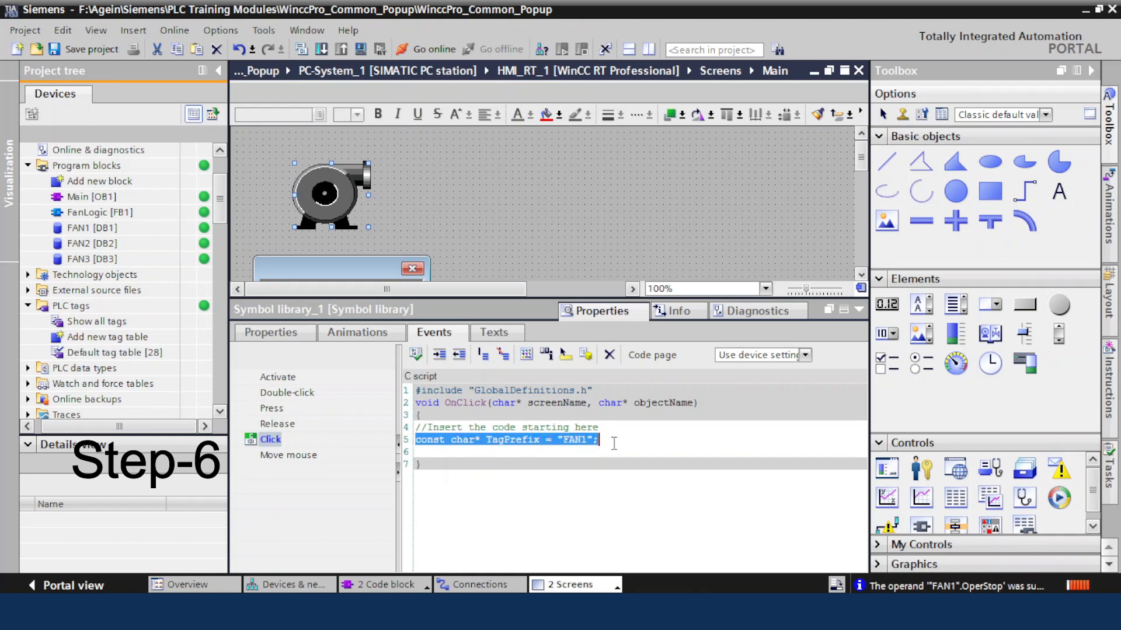
{"action": "right_click", "coordinate": [581, 440]}
{"action": "left_click", "coordinate": [610, 280]}
{"action": "left_click", "coordinate": [619, 438]}
{"action": "key", "text": "Return"}
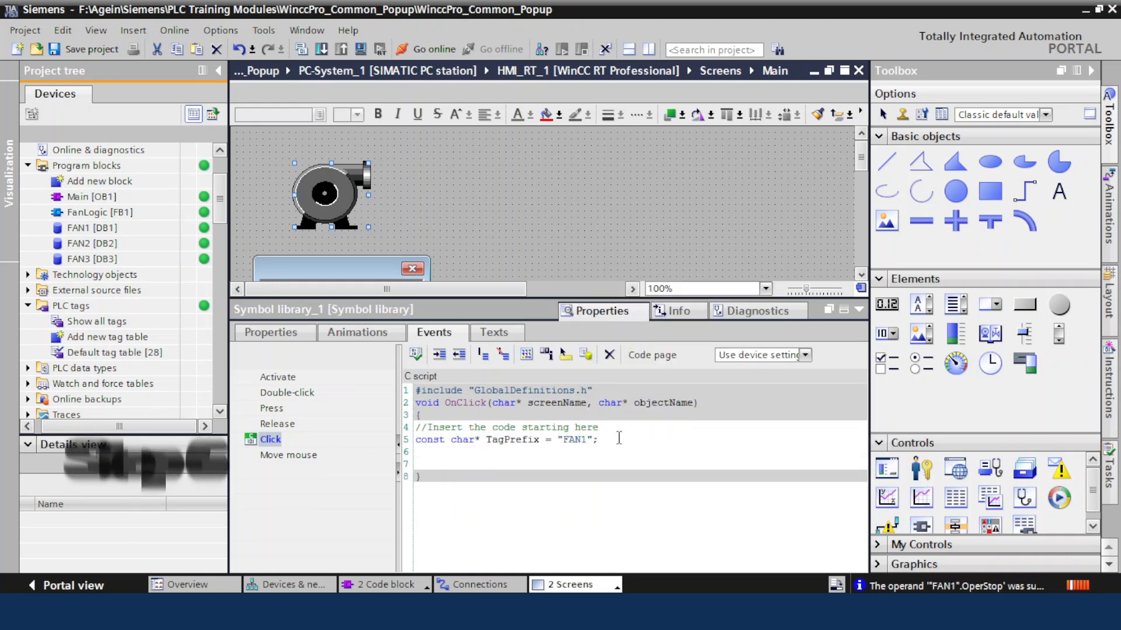
{"action": "right_click", "coordinate": [429, 453]}
{"action": "left_click", "coordinate": [476, 310]}
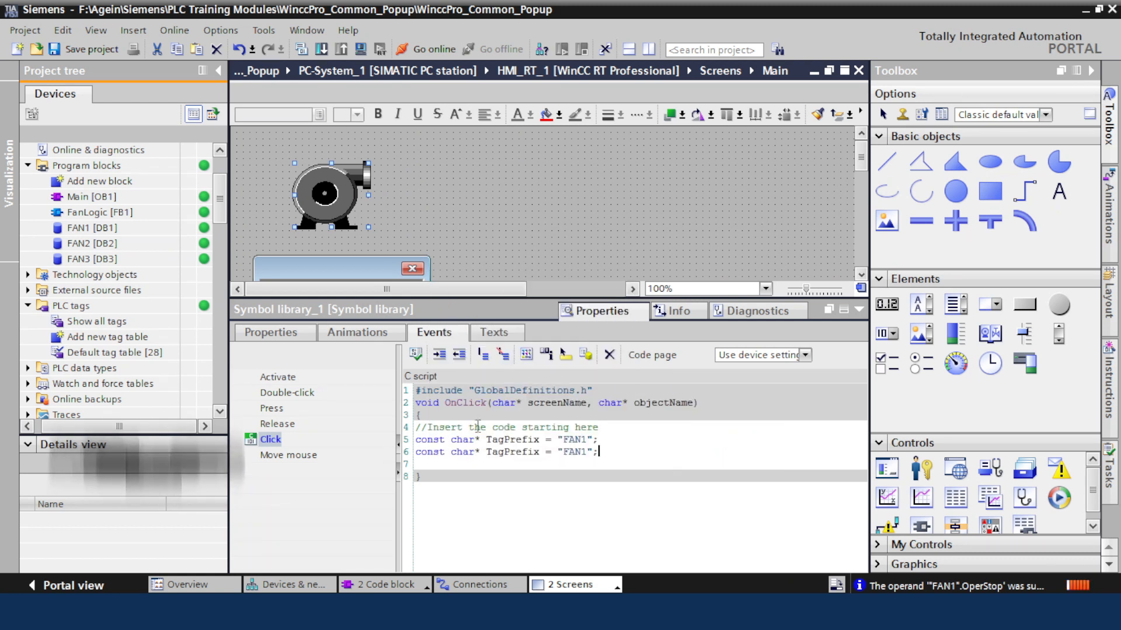
{"action": "double_click", "coordinate": [522, 453]}
{"action": "type", "text": "ScreenWindowTi"}
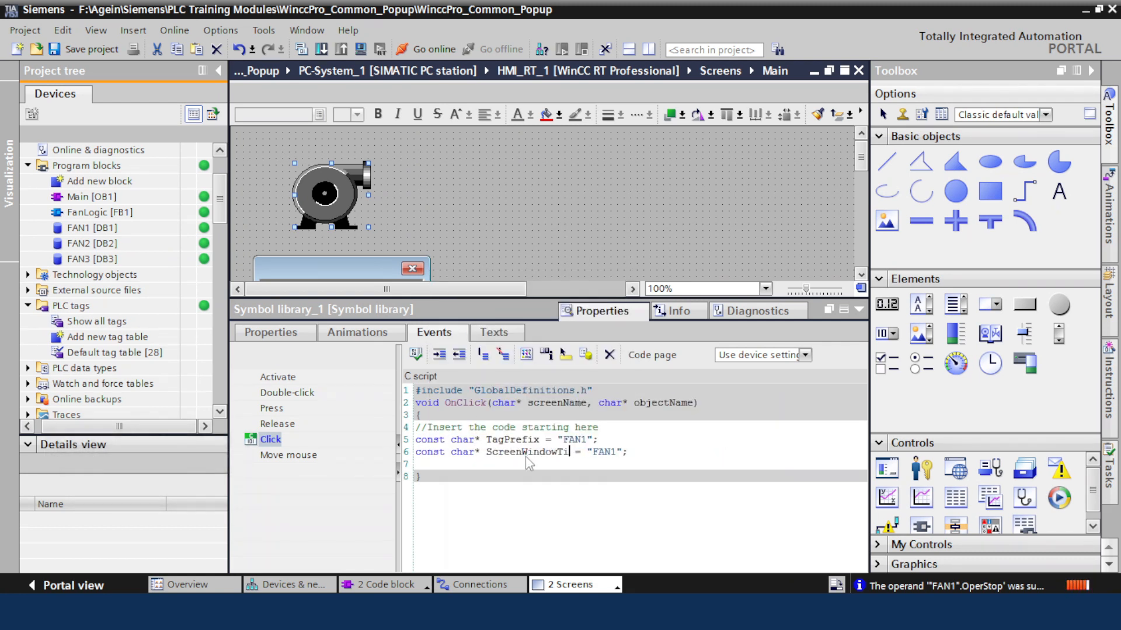
{"action": "type", "text": "tle"}
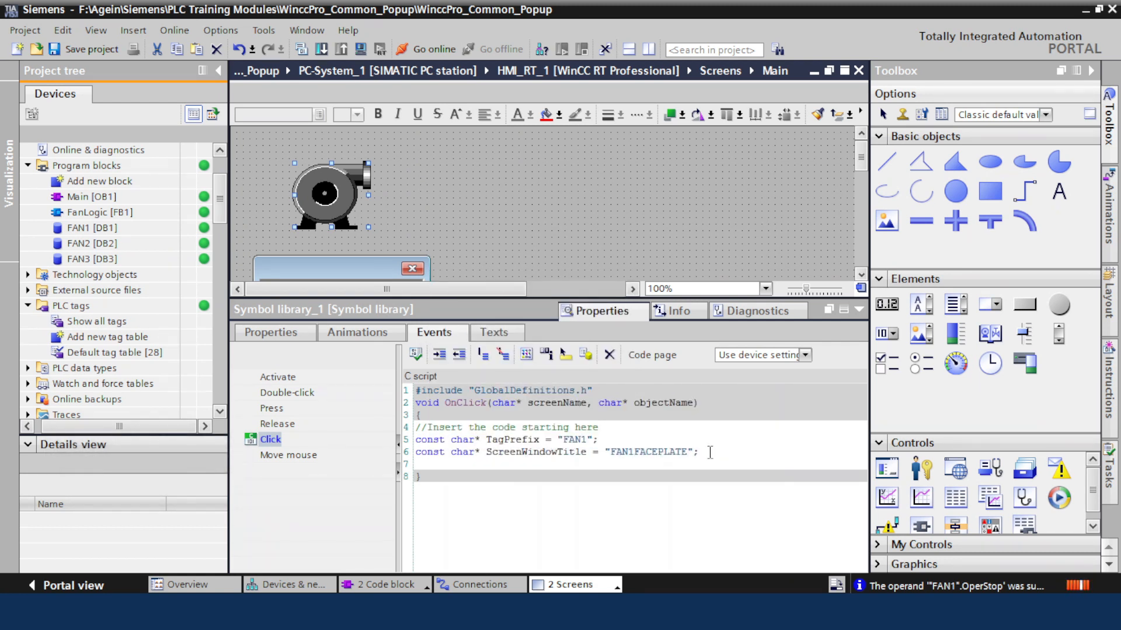
Duplicate the ScreenWindowTitle declaration on the next line and rename its variable to ScreenWindowName.
{"action": "key", "text": "Return"}
{"action": "left_click_drag", "start_coordinate": [416, 451], "coordinate": [702, 451]}
{"action": "right_click", "coordinate": [691, 459]}
{"action": "key", "text": "Escape"}
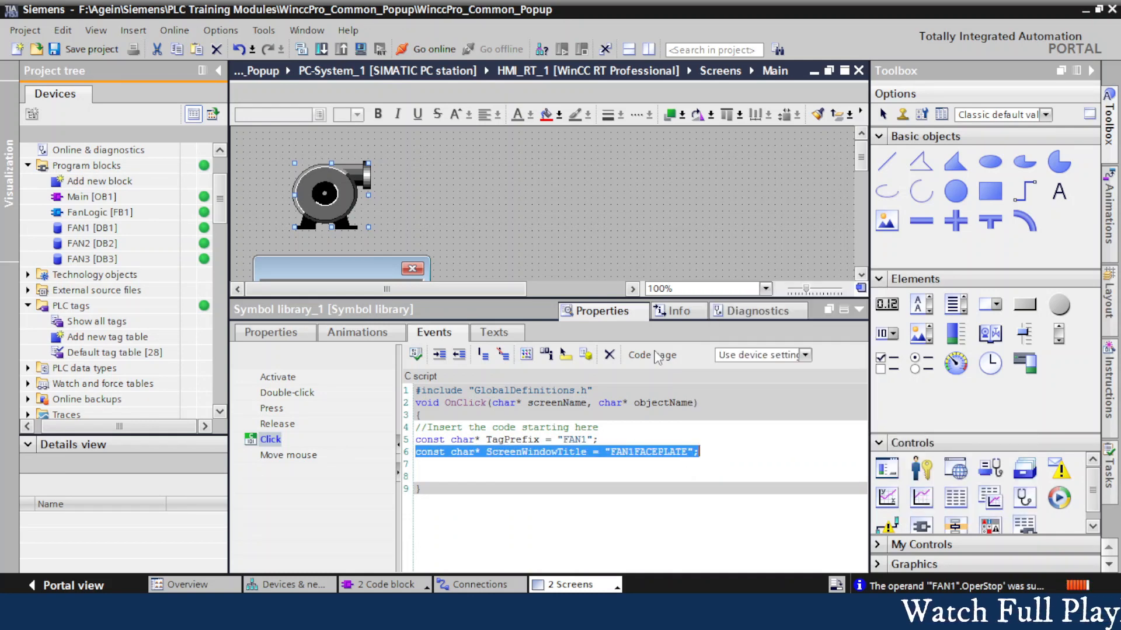
{"action": "left_click", "coordinate": [443, 466]}
{"action": "right_click", "coordinate": [443, 466]}
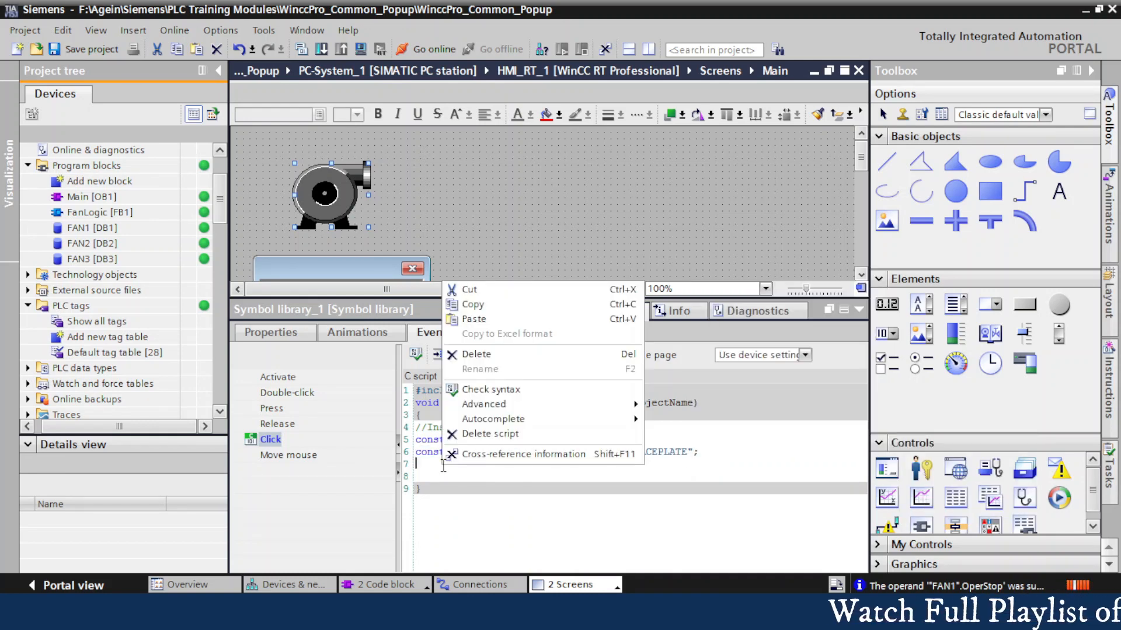
{"action": "left_click", "coordinate": [476, 318]}
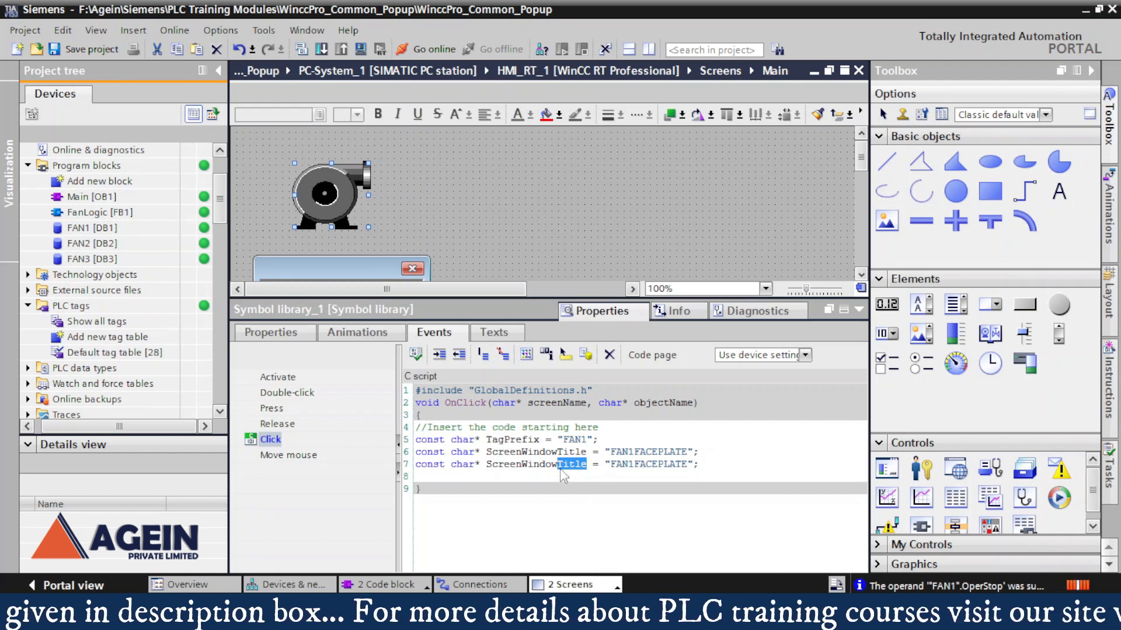
{"action": "type", "text": "Name"}
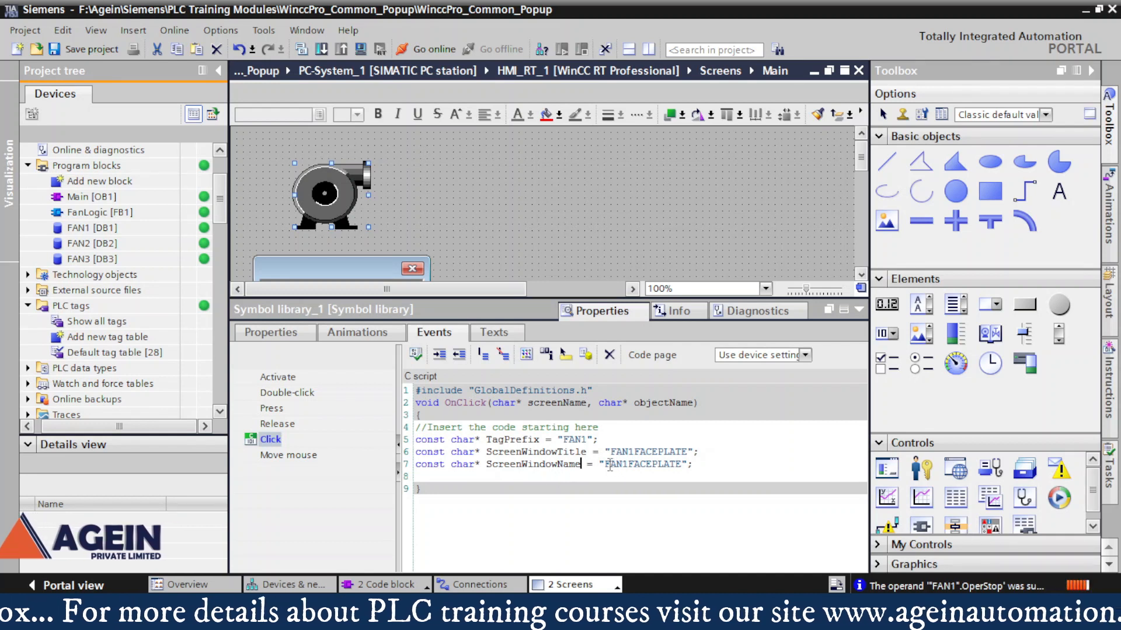
Copy the object name FansControl from the screen window's miscellaneous properties for use as the ScreenWindowName value.
{"action": "left_click_drag", "start_coordinate": [607, 465], "coordinate": [675, 464]}
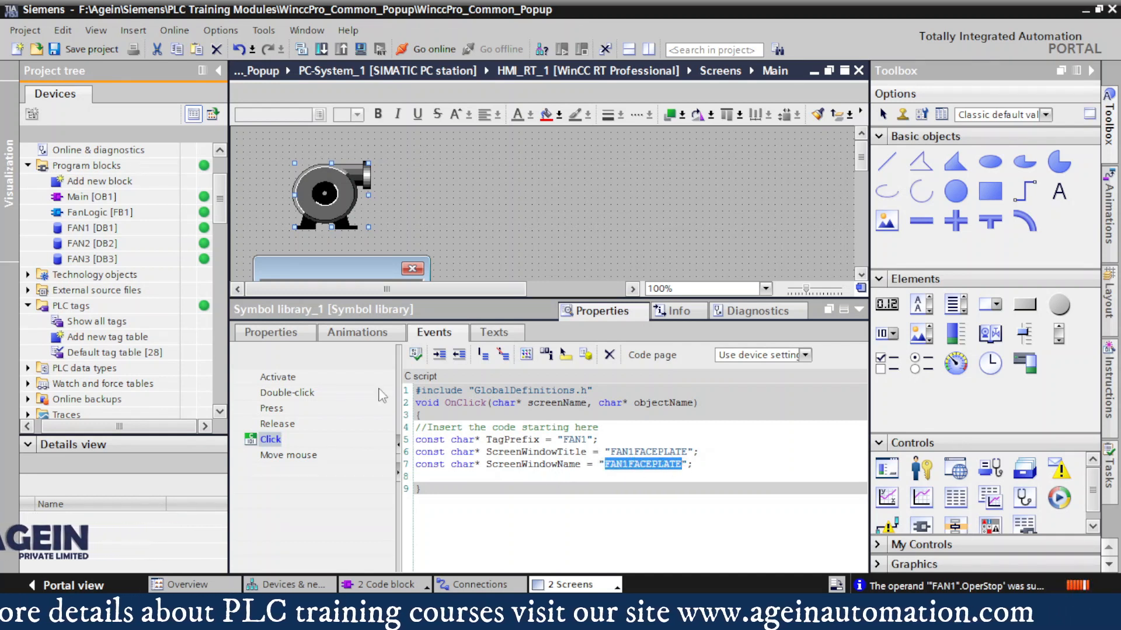
{"action": "left_click_drag", "start_coordinate": [223, 217], "coordinate": [223, 229]}
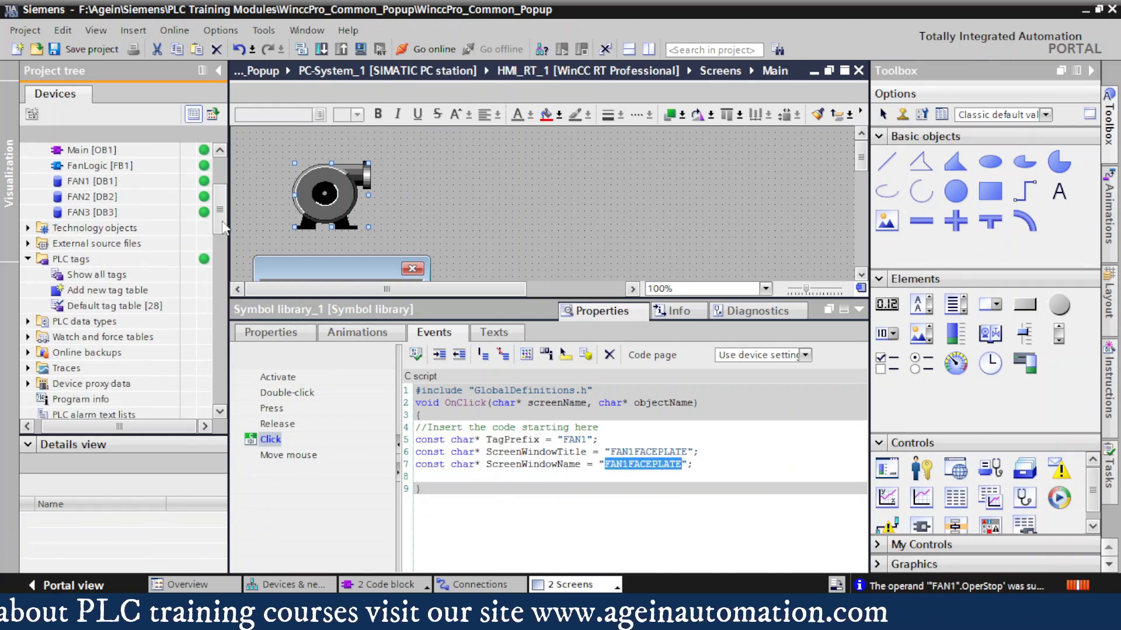
{"action": "left_click", "coordinate": [373, 275]}
{"action": "right_click", "coordinate": [384, 269]}
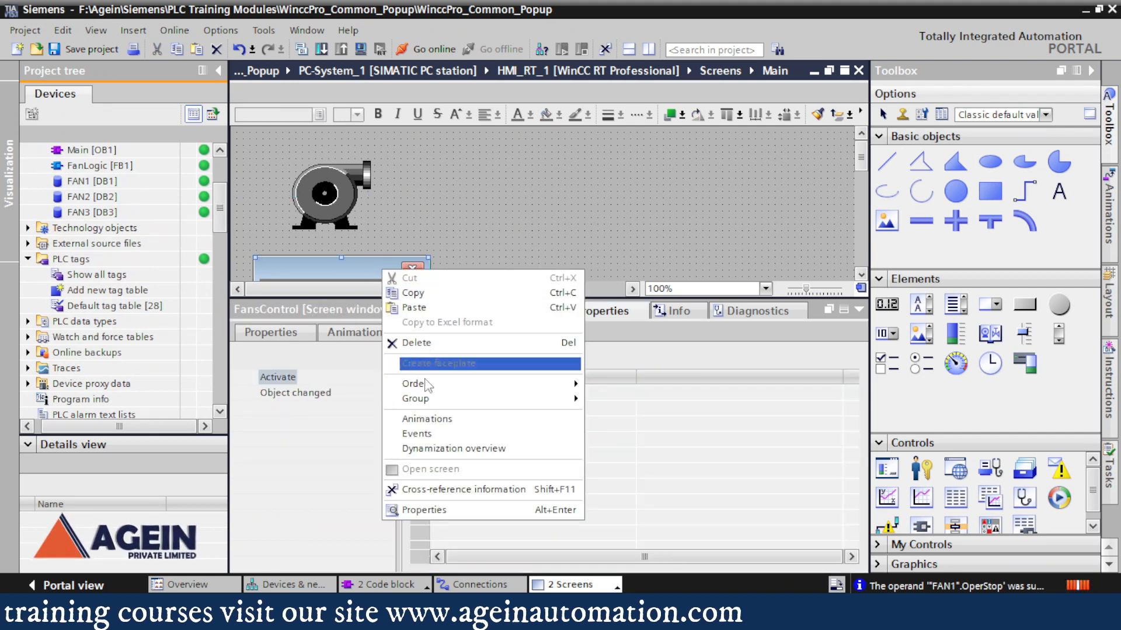
{"action": "left_click", "coordinate": [423, 510]}
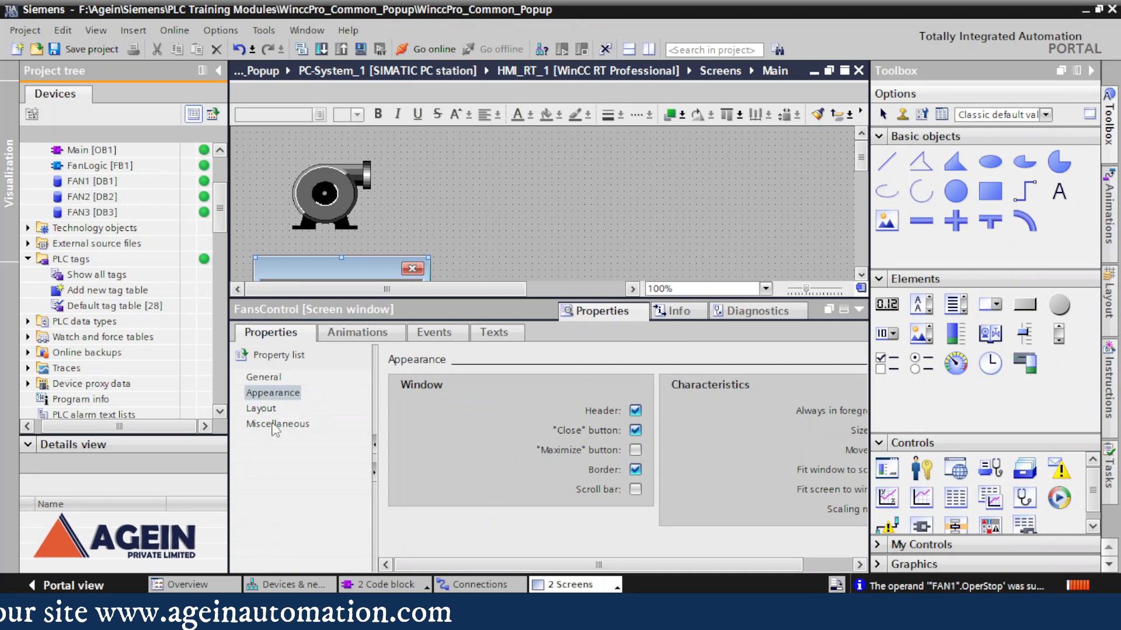
{"action": "left_click", "coordinate": [276, 424]}
{"action": "left_click_drag", "start_coordinate": [584, 411], "coordinate": [500, 407]}
{"action": "right_click", "coordinate": [540, 415]}
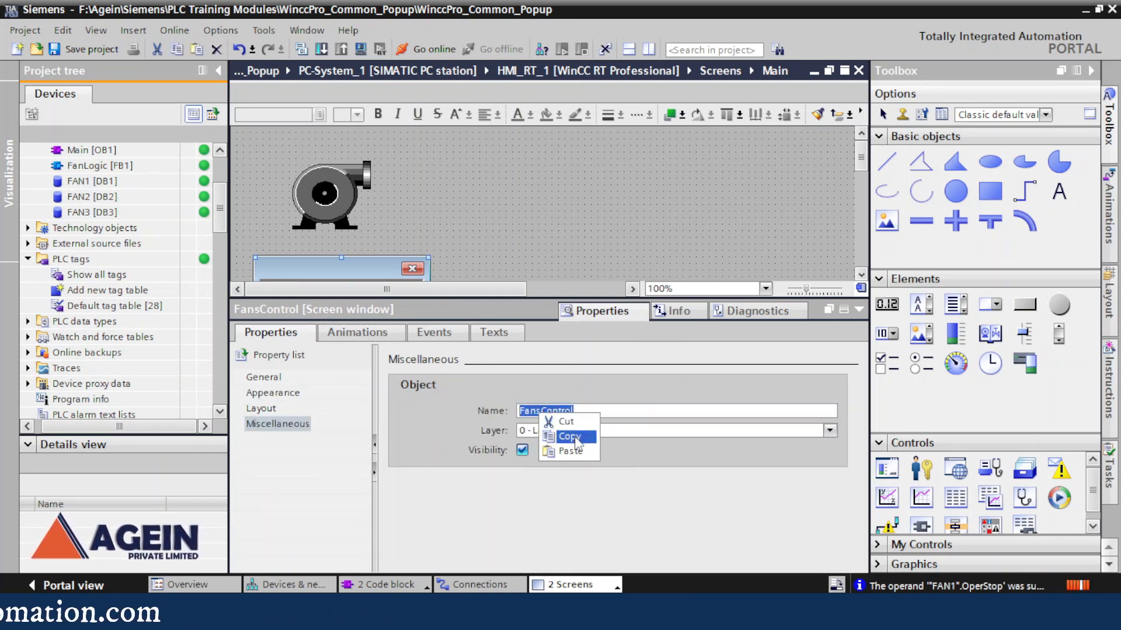
{"action": "left_click", "coordinate": [575, 435]}
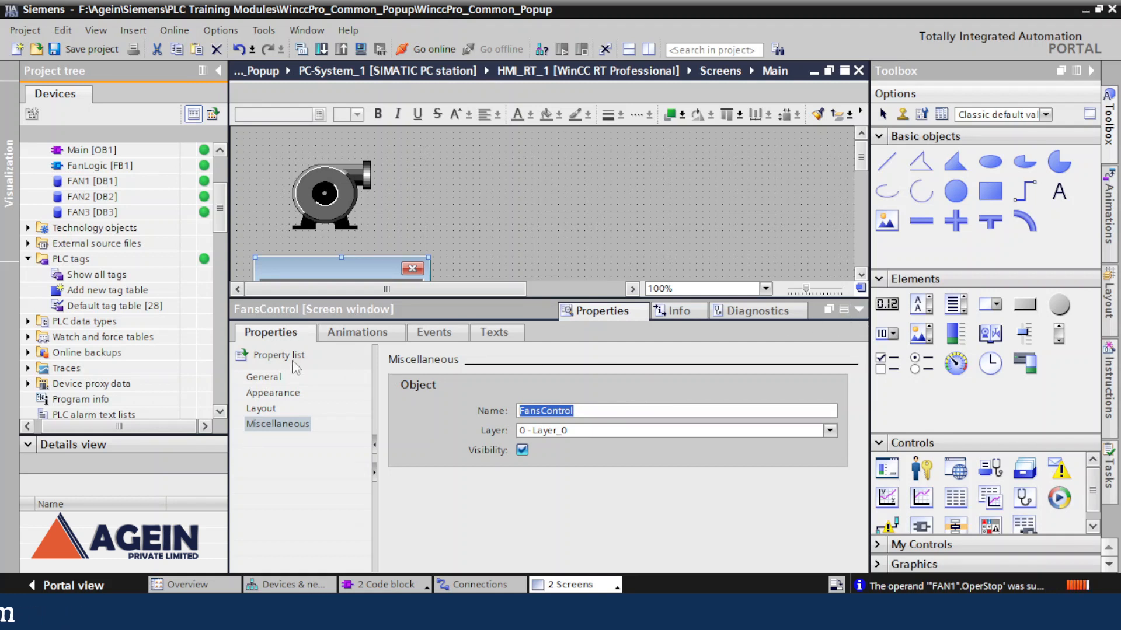
Set the ScreenWindowName value to "FansControl" in the fan symbol's Click script and copy that declaration line.
{"action": "left_click", "coordinate": [296, 195]}
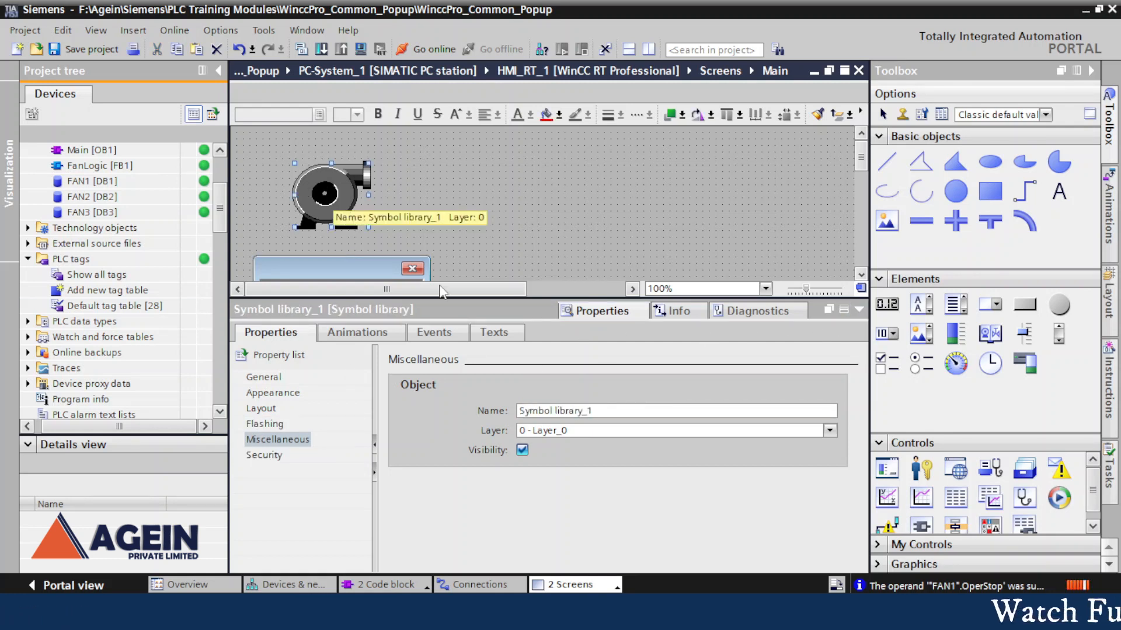
{"action": "left_click", "coordinate": [442, 338]}
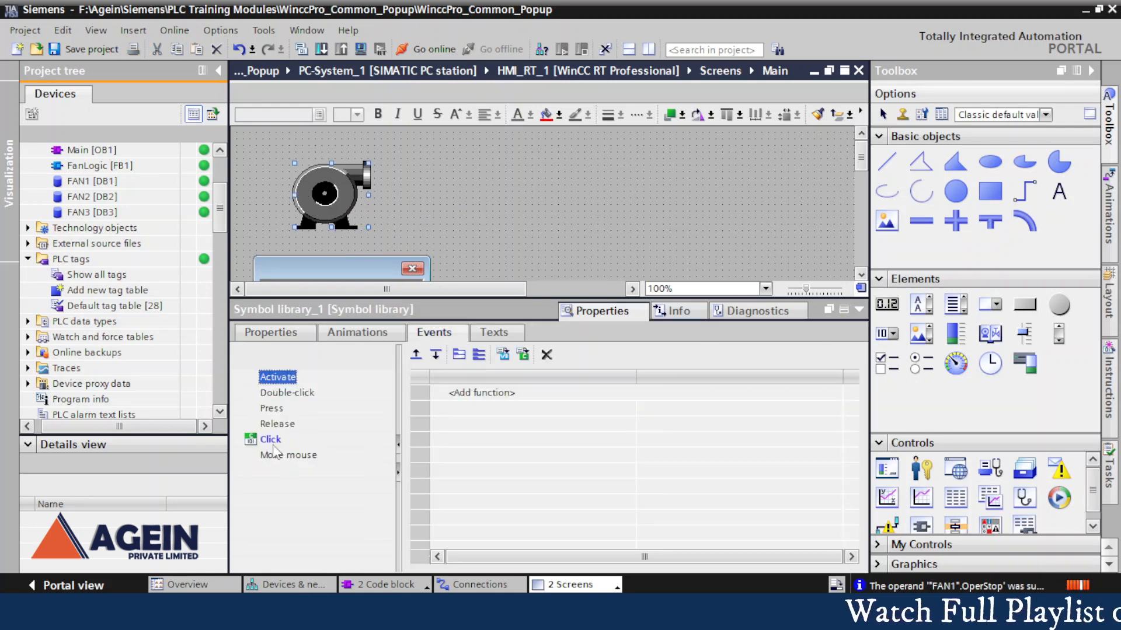
{"action": "left_click", "coordinate": [272, 441]}
{"action": "left_click_drag", "start_coordinate": [603, 465], "coordinate": [416, 465]}
{"action": "right_click", "coordinate": [671, 465]}
{"action": "left_click", "coordinate": [701, 316]}
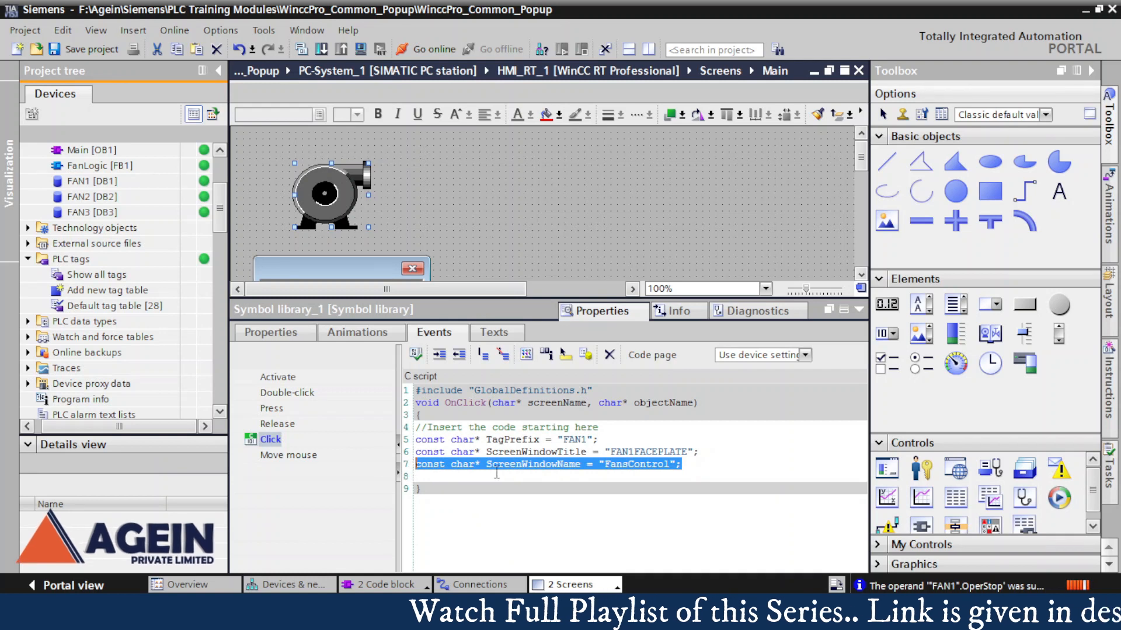
Duplicate the ScreenWindowName declaration on the next line and rename its variable to ScreenControl.
{"action": "key", "text": "ctrl+c"}
{"action": "left_click", "coordinate": [697, 463]}
{"action": "key", "text": "Return"}
{"action": "key", "text": "ctrl+v"}
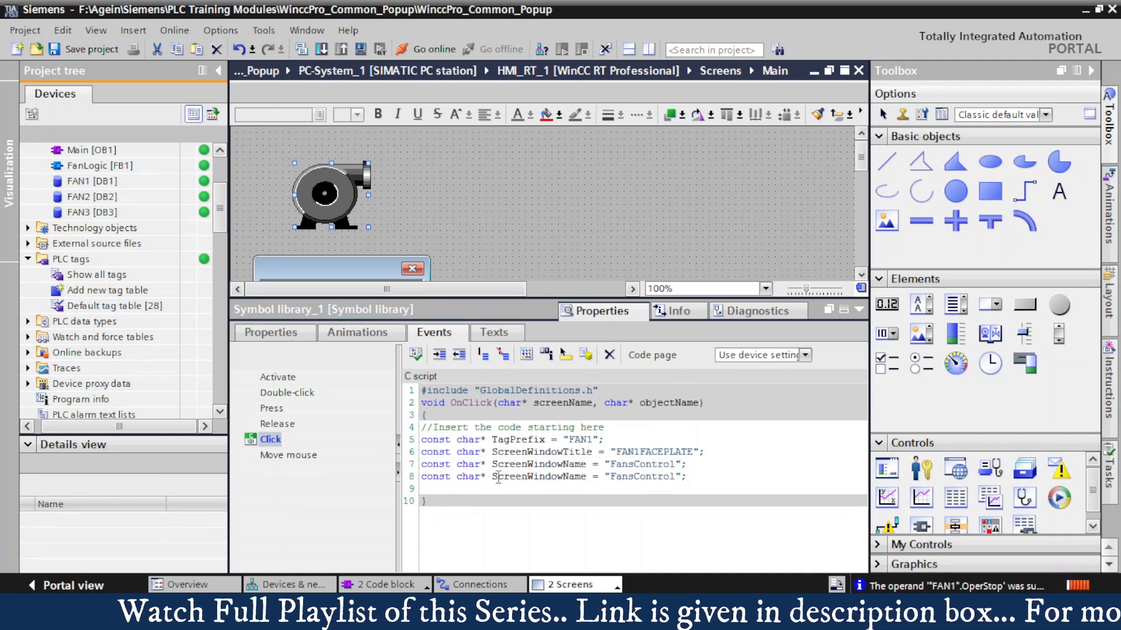
{"action": "left_click_drag", "start_coordinate": [529, 477], "coordinate": [585, 477]}
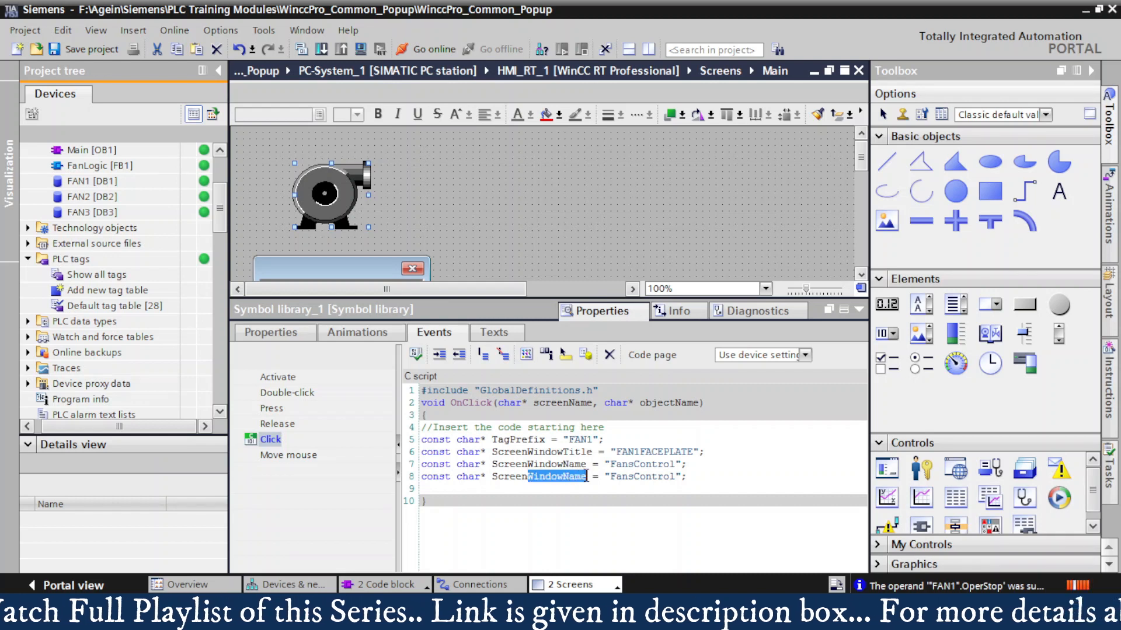
{"action": "type", "text": "Control"}
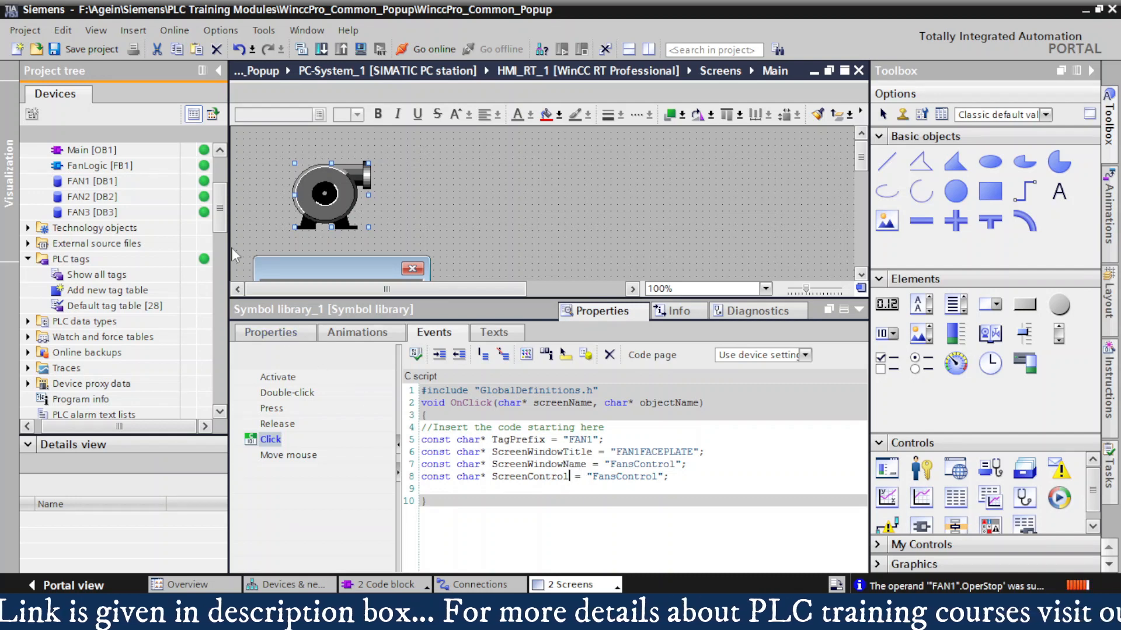
Copy the FAN CONTROL screen's name from the project tree, use it as the ScreenControl value, and add a new line below.
{"action": "scroll", "coordinate": [117, 280], "scroll_direction": "down", "scroll_amount": 6}
{"action": "left_click", "coordinate": [114, 310]}
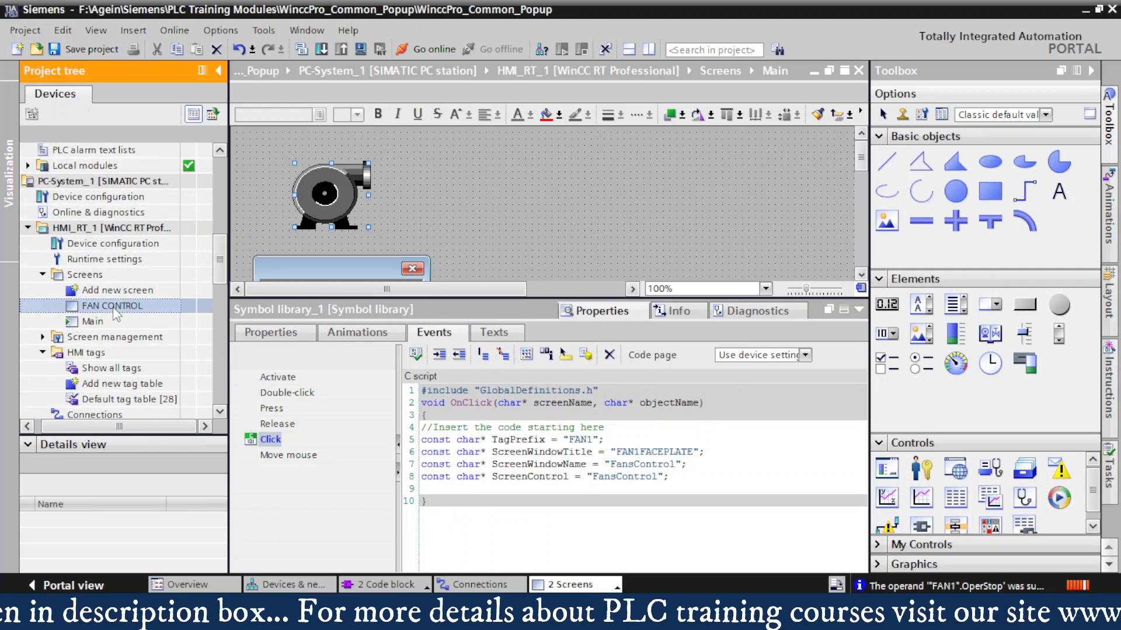
{"action": "right_click", "coordinate": [116, 312]}
{"action": "left_click", "coordinate": [140, 402]}
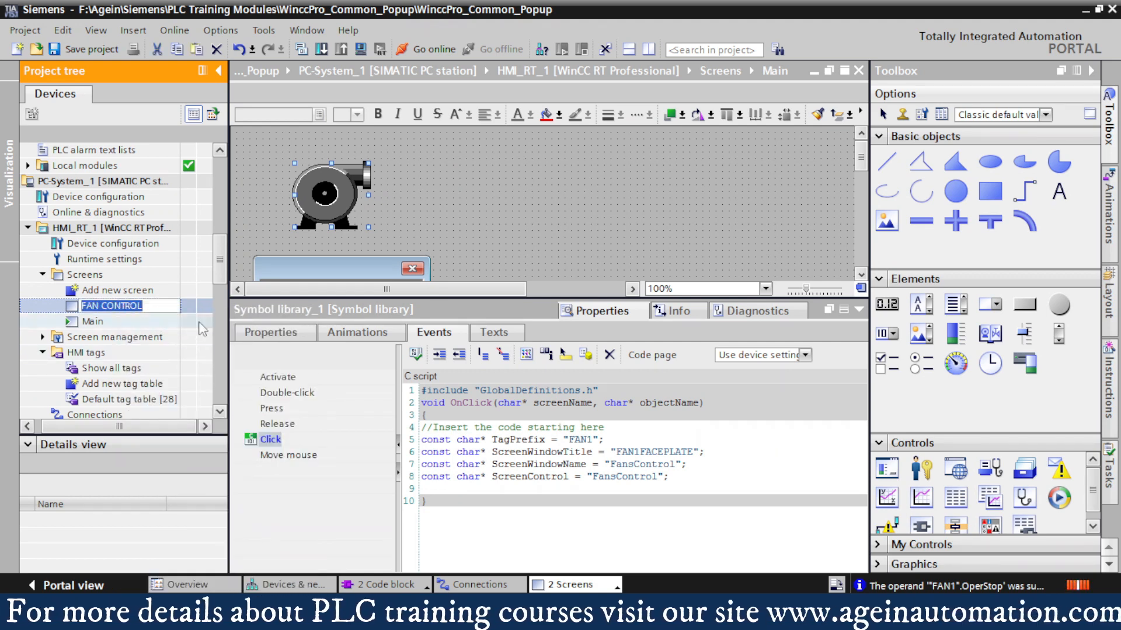
{"action": "left_click", "coordinate": [600, 477]}
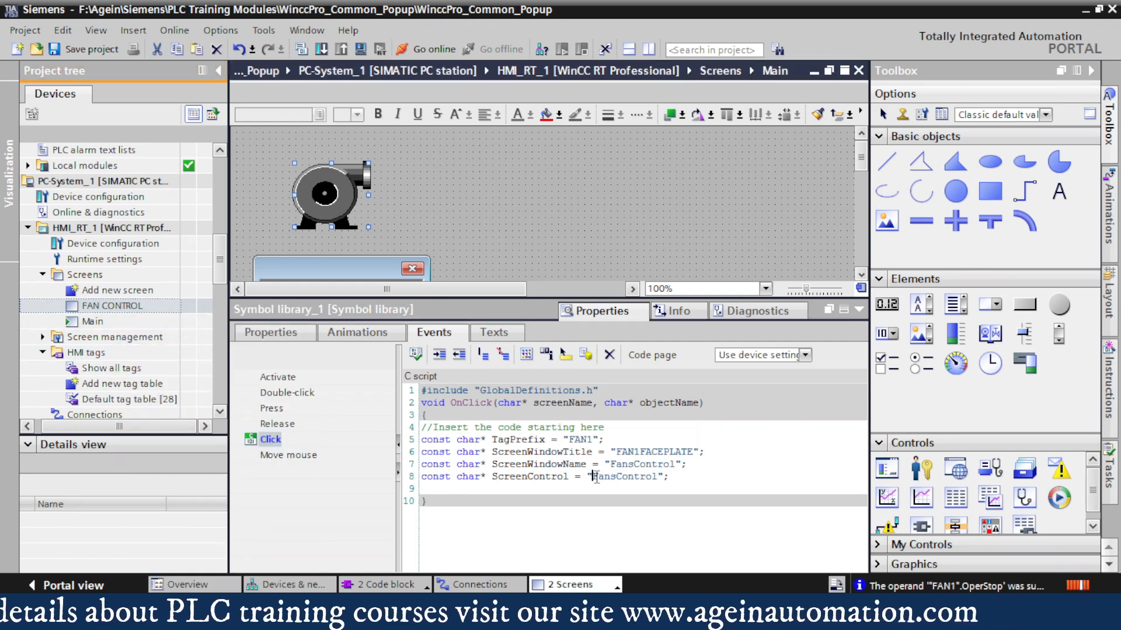
{"action": "left_click_drag", "start_coordinate": [594, 476], "coordinate": [658, 476]}
{"action": "right_click", "coordinate": [658, 477]}
{"action": "left_click", "coordinate": [677, 338]}
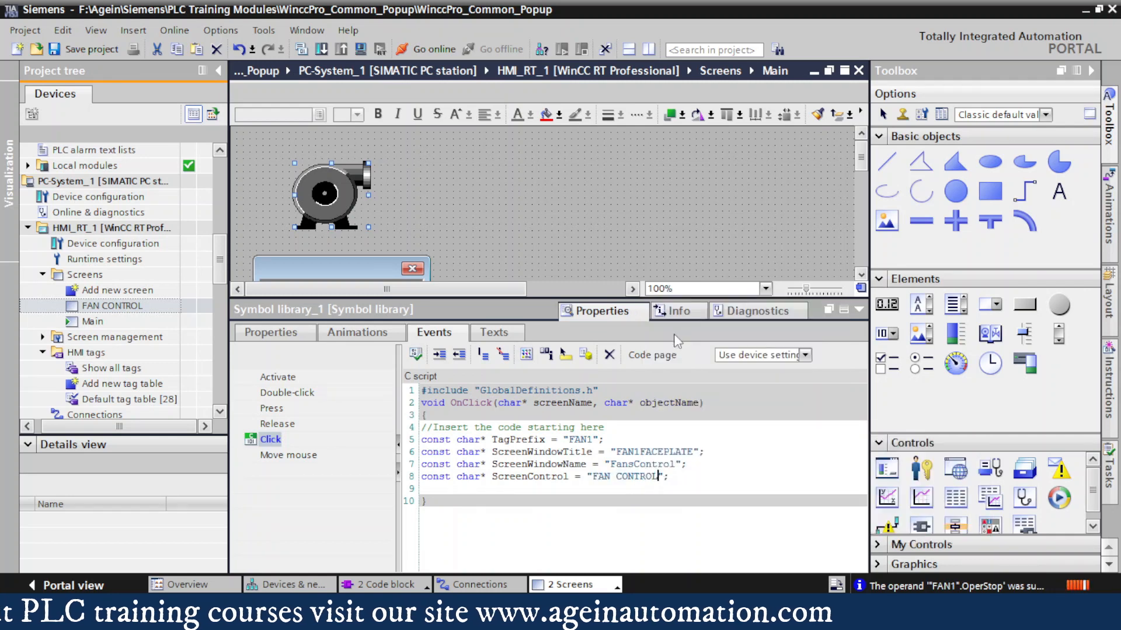
{"action": "key", "text": "End"}
{"action": "key", "text": "Return"}
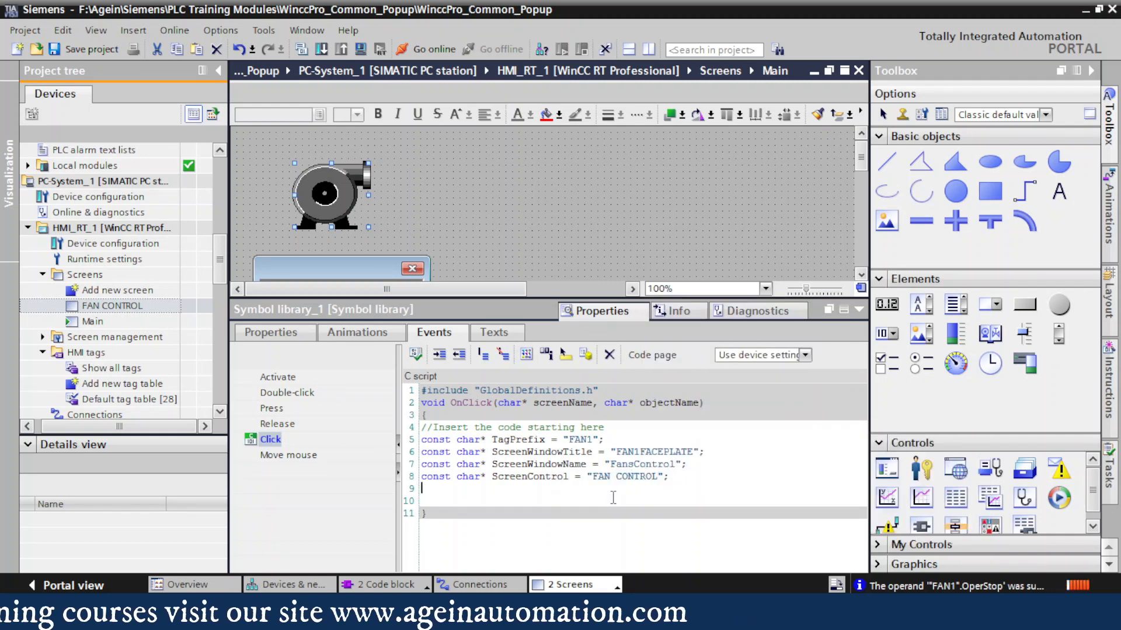
Add the call FacePlateScript(screenName, ScreenWindowName, ScreenWindowTitle, ScreenControl, TagPrefix); below the declarations and check the script's syntax.
{"action": "scroll", "coordinate": [117, 263], "scroll_direction": "down", "scroll_amount": 4}
{"action": "mouse_move", "coordinate": [132, 353]}
{"action": "left_mouse_down"}
{"action": "mouse_move", "coordinate": [301, 452]}
{"action": "mouse_move", "coordinate": [531, 504]}
{"action": "left_mouse_up"}
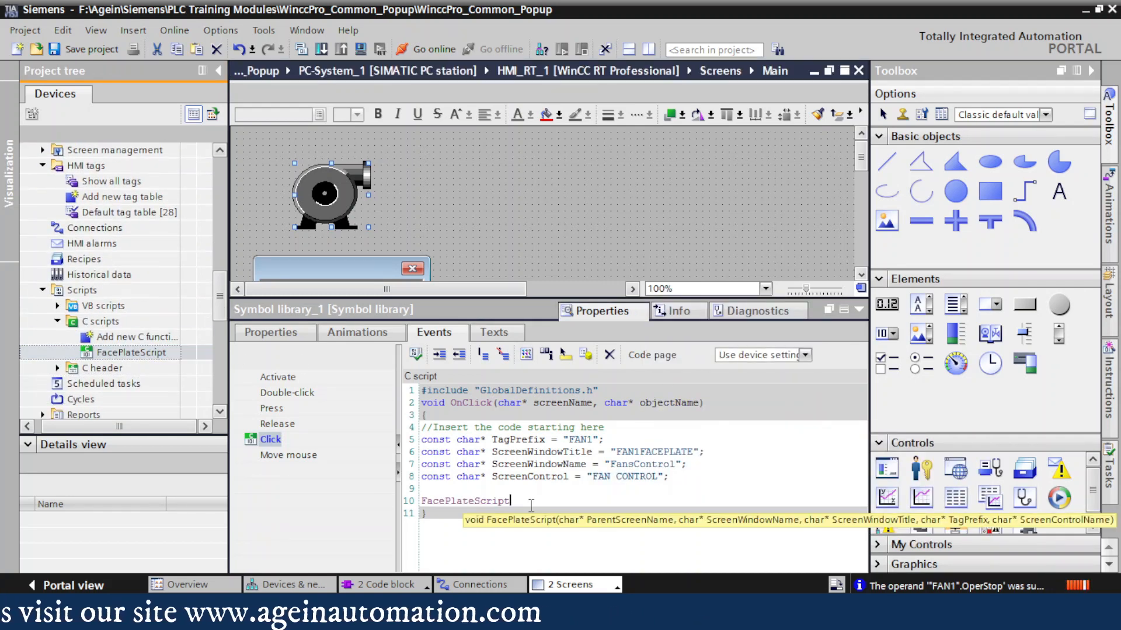
{"action": "type", "text": "(screenName, "}
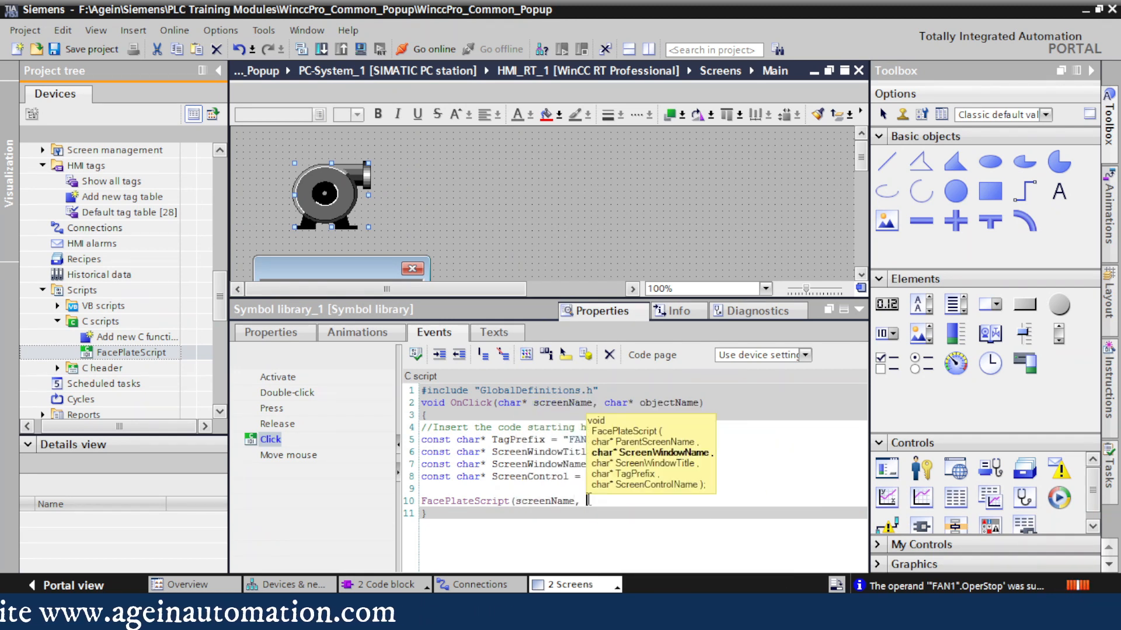
{"action": "type", "text": "ScreenWindowName, Screen"}
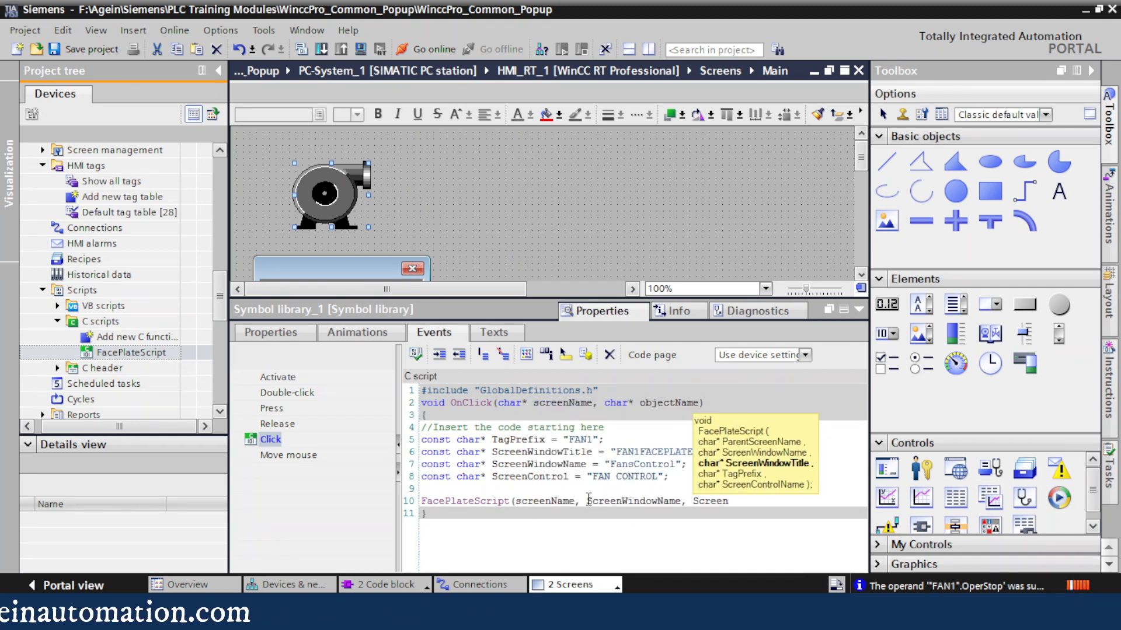
{"action": "type", "text": "WindowTitle, ScreenControl, TagPrefix);"}
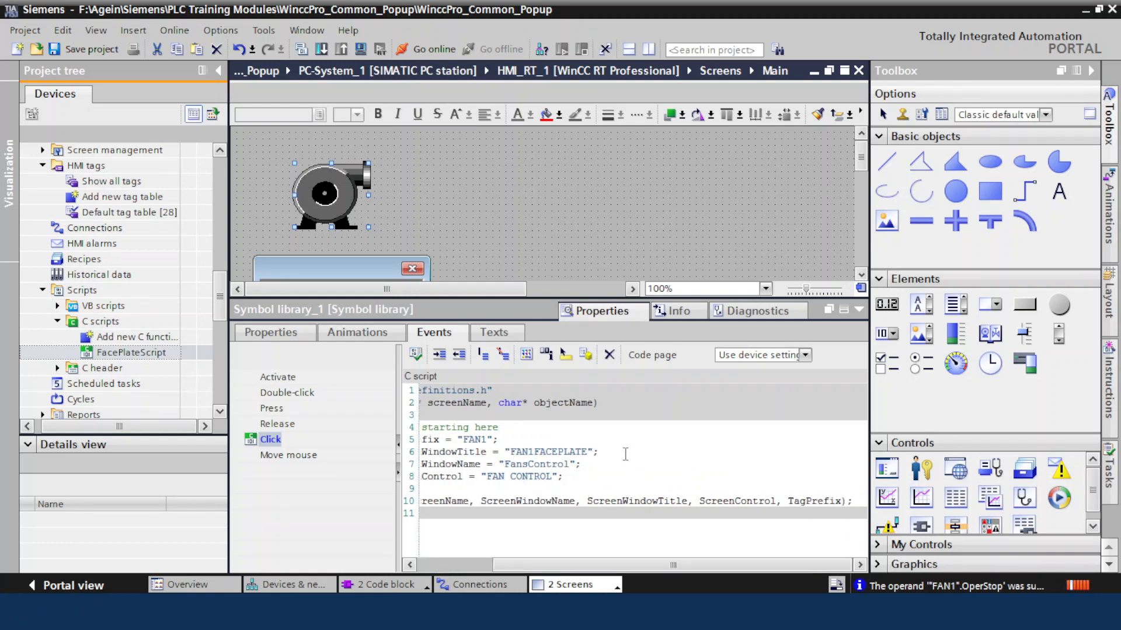
{"action": "left_click_drag", "start_coordinate": [535, 571], "coordinate": [451, 571]}
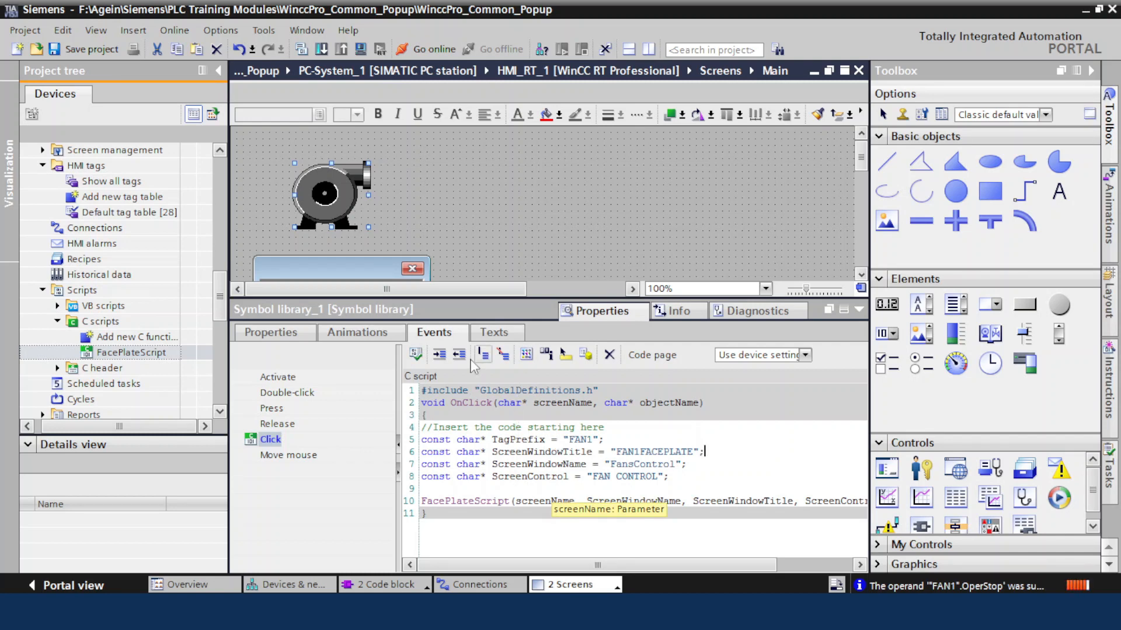
{"action": "left_click", "coordinate": [416, 355]}
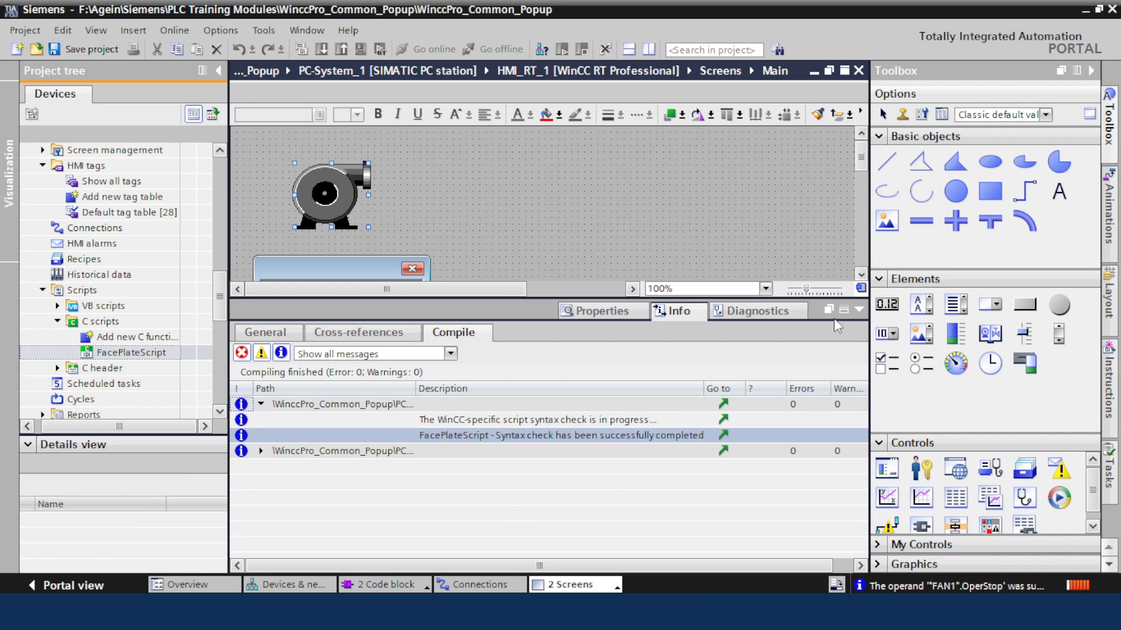
Add a text label reading FAN-1 above the fan symbol on the Main screen.
{"action": "left_click", "coordinate": [860, 312]}
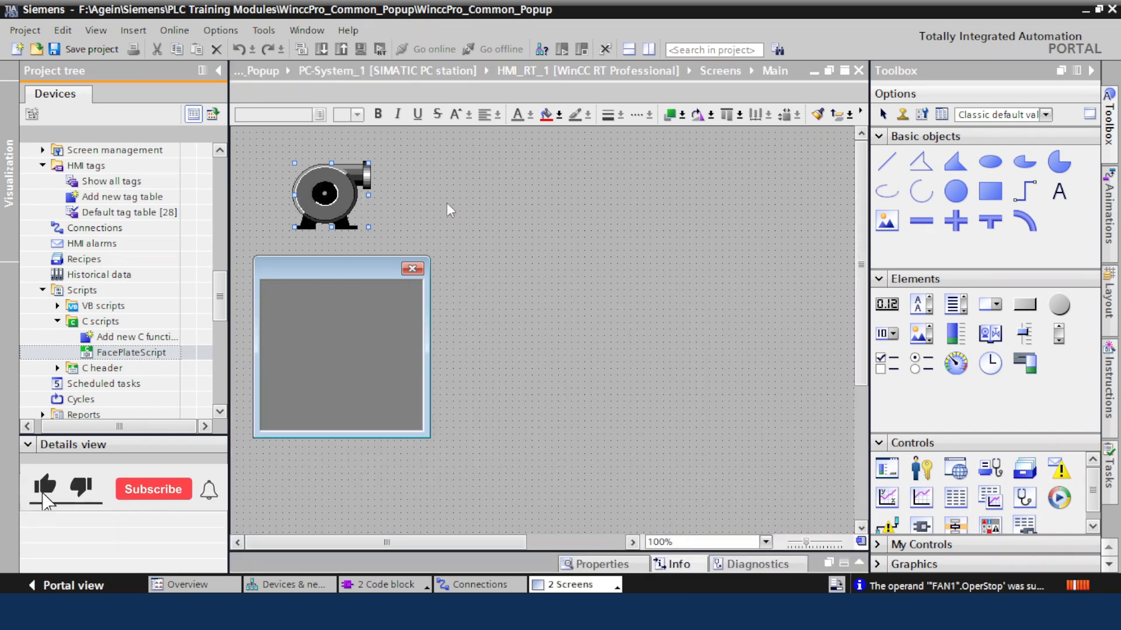
{"action": "left_click", "coordinate": [1060, 192]}
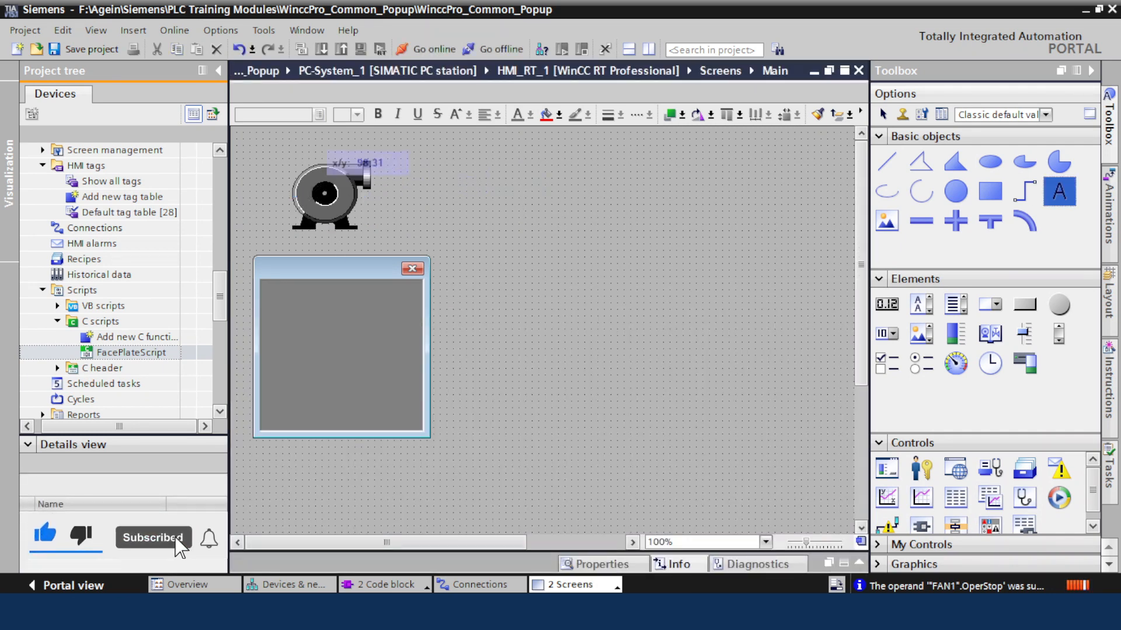
{"action": "left_click_drag", "start_coordinate": [294, 140], "coordinate": [367, 167]}
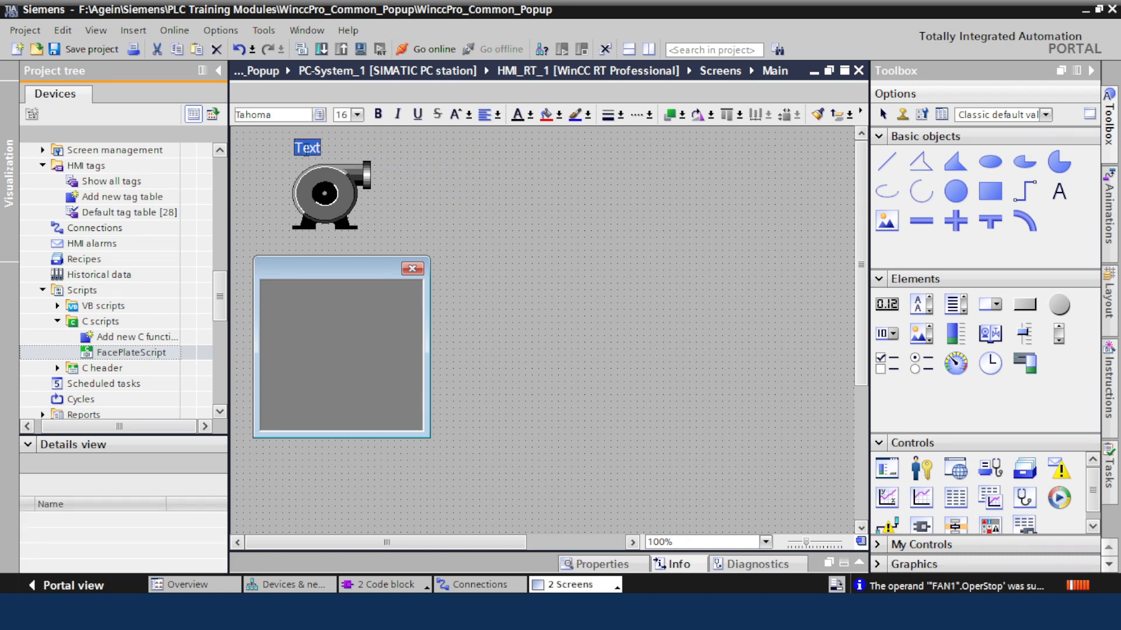
{"action": "key", "text": "BackSpace"}
{"action": "type", "text": "FAN-1"}
Make the FAN-1 label bold, enlarge its font to about 25, and move it slightly up to clear the fan symbol.
{"action": "left_click", "coordinate": [378, 115]}
{"action": "left_click", "coordinate": [456, 114]}
{"action": "left_click", "coordinate": [456, 114]}
{"action": "left_click", "coordinate": [456, 114]}
{"action": "left_click", "coordinate": [456, 114]}
{"action": "left_click", "coordinate": [456, 114]}
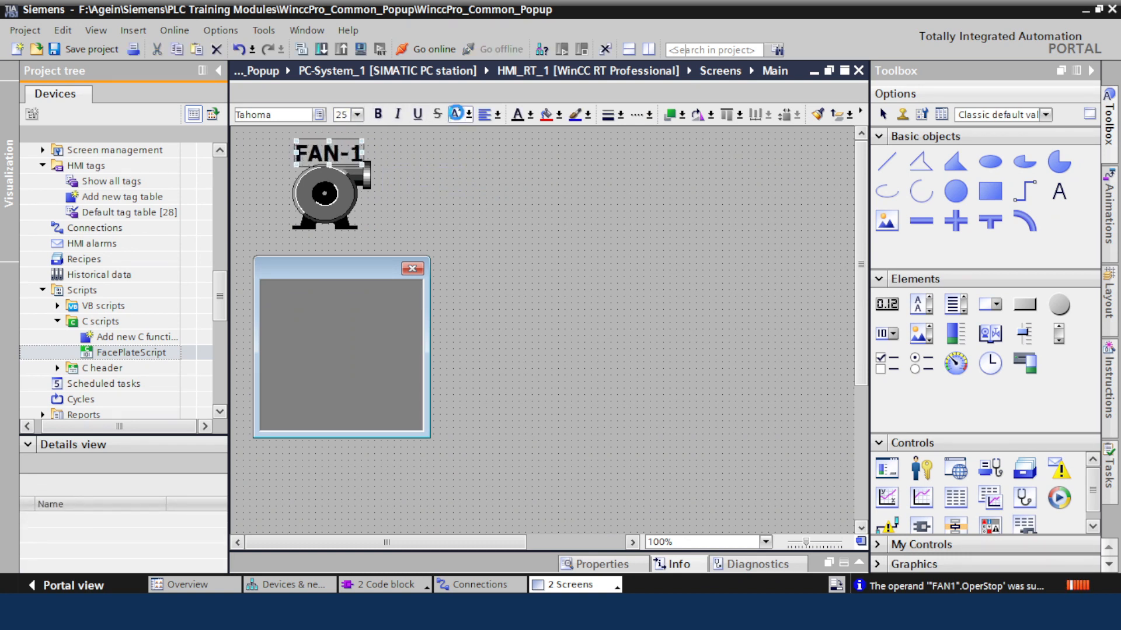
{"action": "left_click_drag", "start_coordinate": [344, 140], "coordinate": [348, 131]}
{"action": "left_click", "coordinate": [463, 198]}
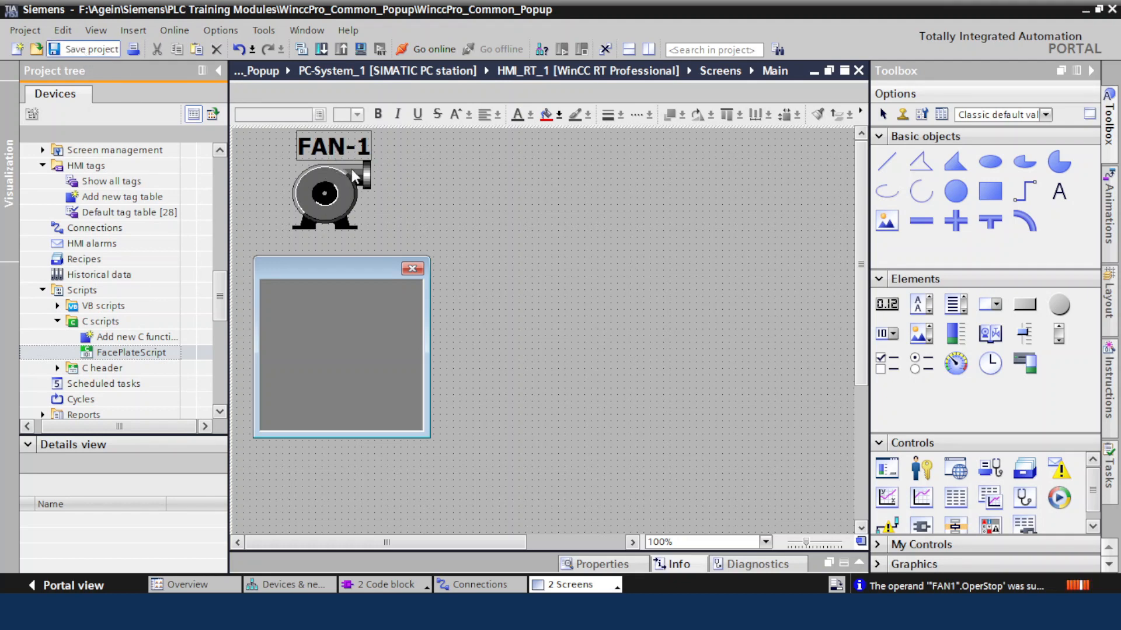
Save the project and start the WinCC runtime of PC-System_1.
{"action": "left_click_drag", "start_coordinate": [220, 296], "coordinate": [223, 185]}
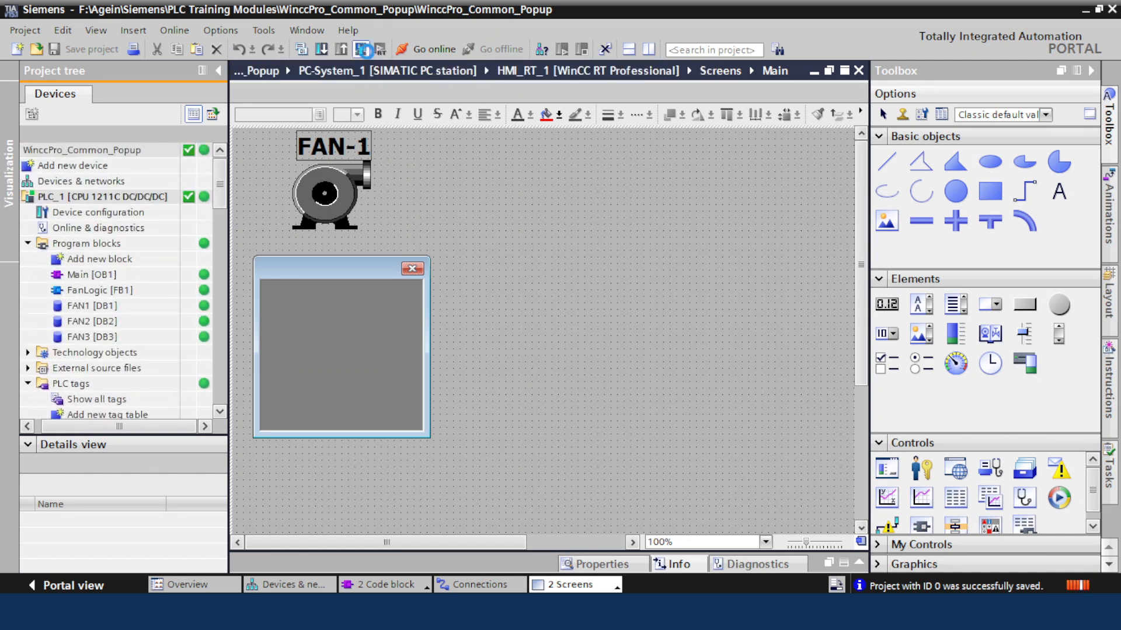
{"action": "left_click", "coordinate": [362, 49]}
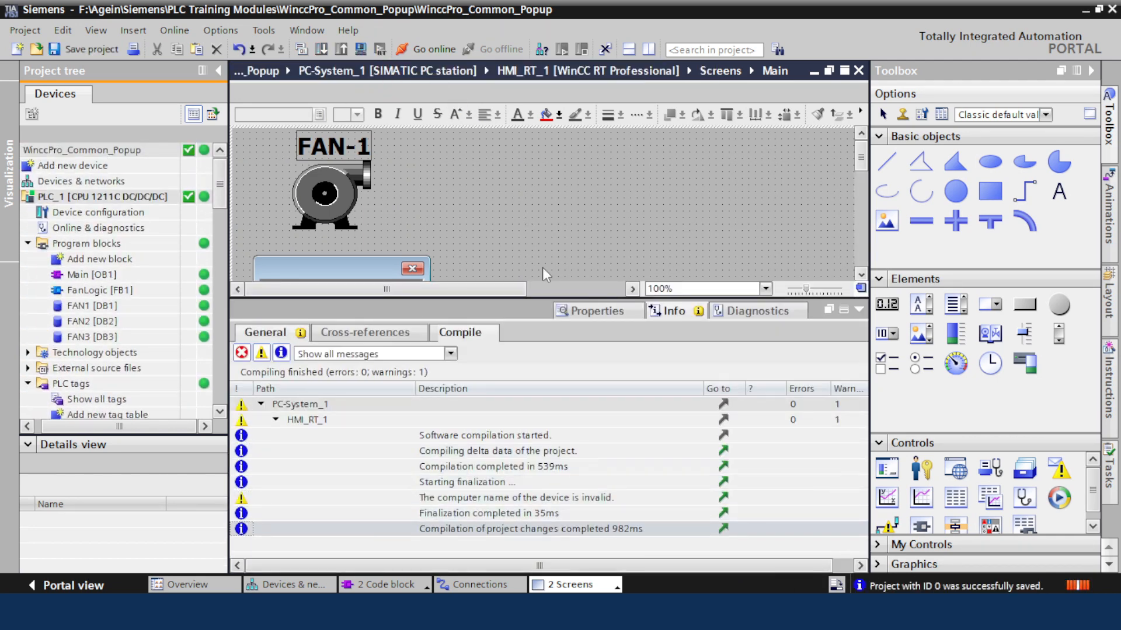
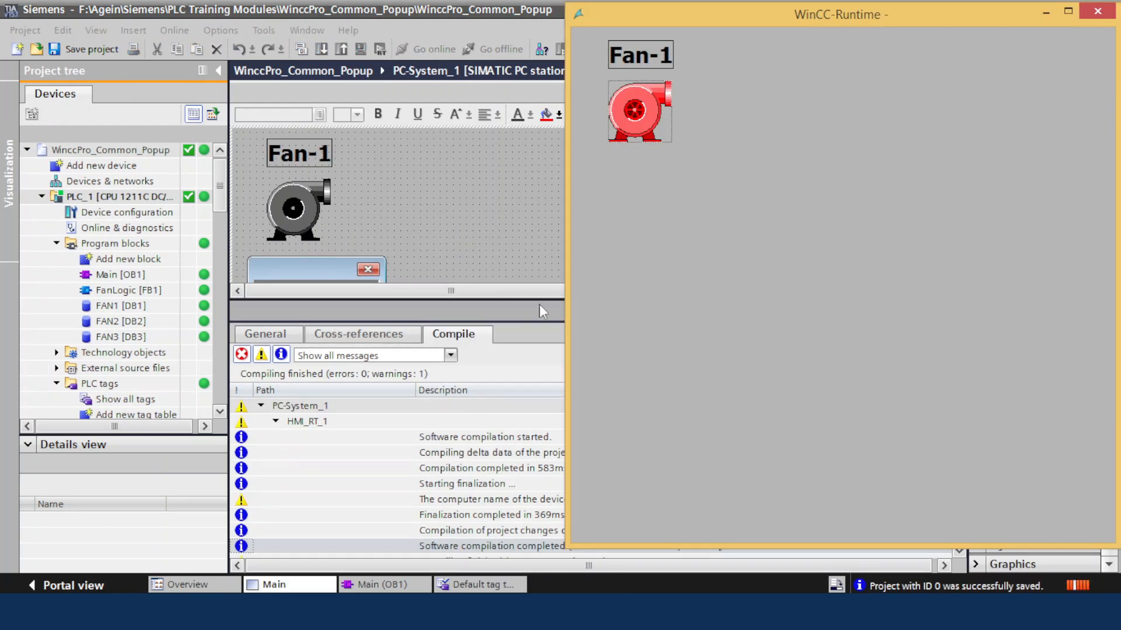
Open Main [OB1] to monitor the FanLogic calls and place the WinCC-Runtime window beside the FAN1 block.
{"action": "double_click", "coordinate": [111, 274]}
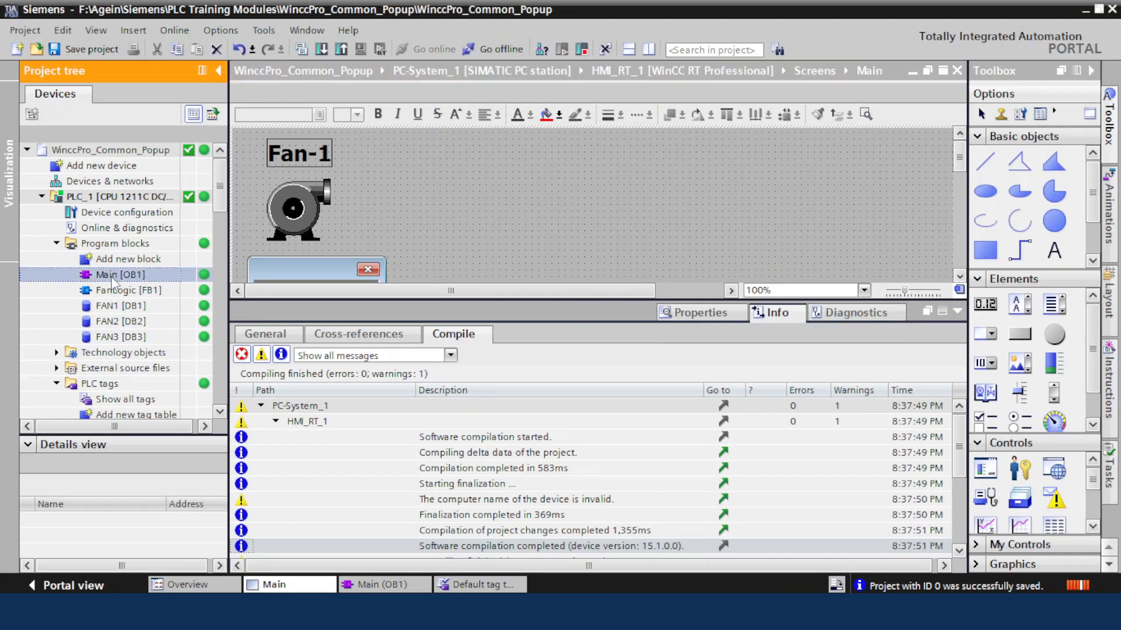
{"action": "left_click", "coordinate": [958, 311]}
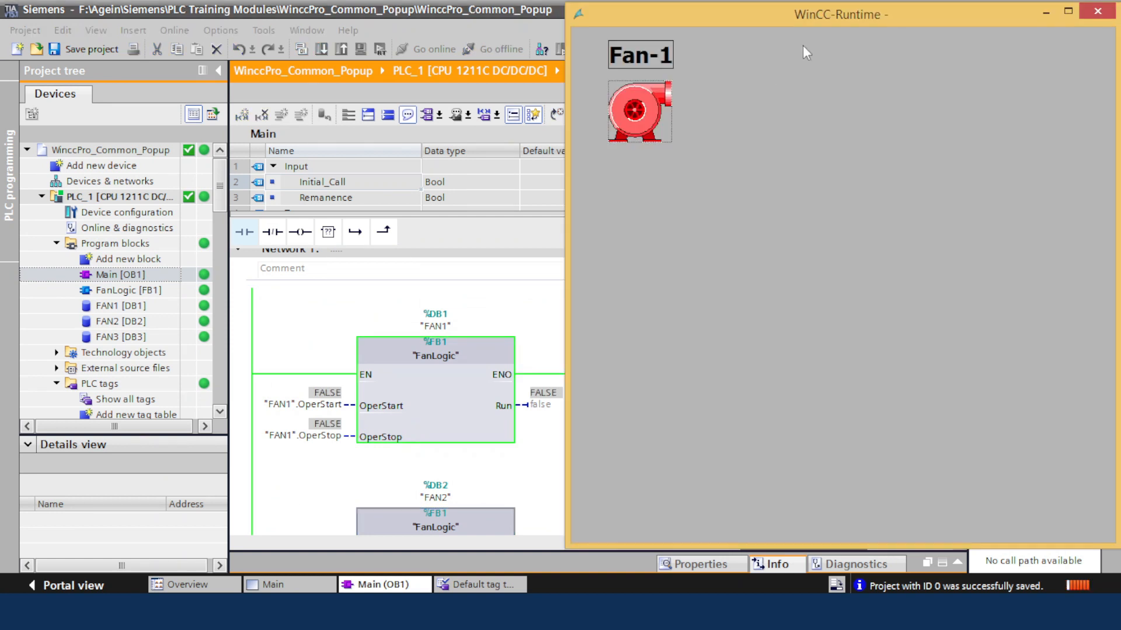
{"action": "left_click_drag", "start_coordinate": [806, 14], "coordinate": [831, 51]}
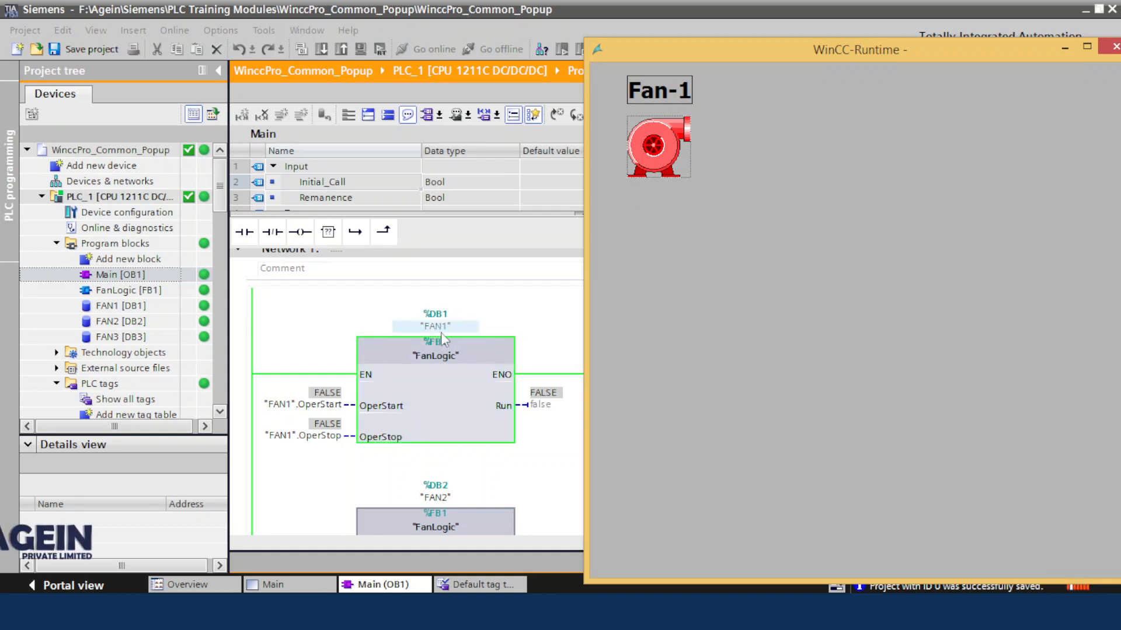
Test Fan-1's popup in runtime: open it and start the fan, close and reopen it, stop the fan, and close it.
{"action": "left_click", "coordinate": [666, 145]}
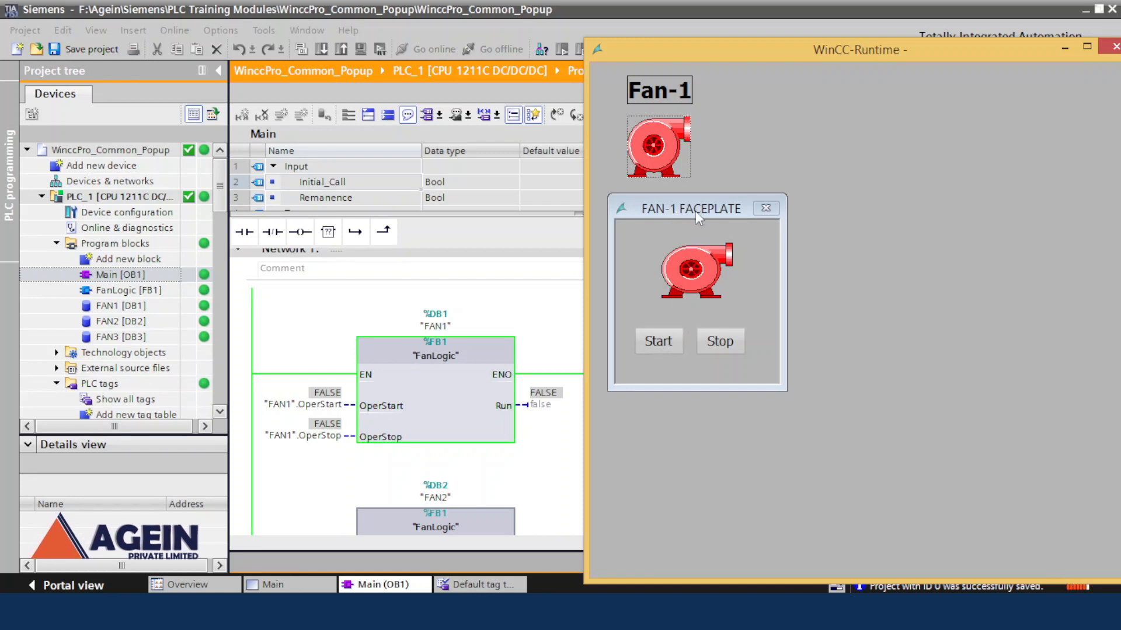
{"action": "left_click", "coordinate": [658, 341]}
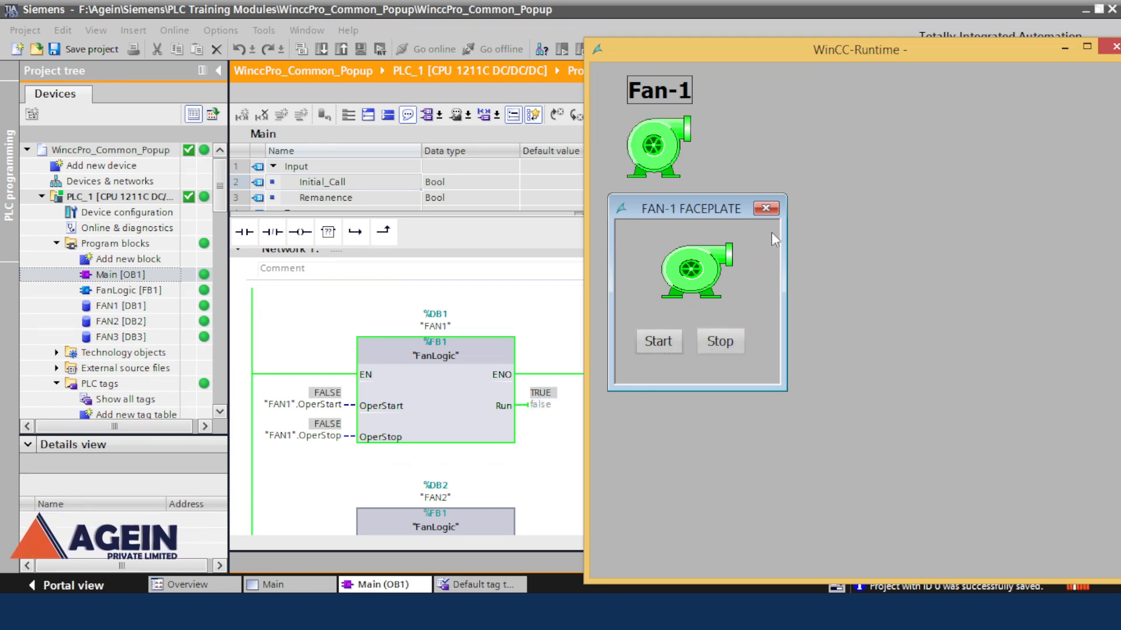
{"action": "left_click", "coordinate": [772, 208]}
{"action": "left_click", "coordinate": [676, 156]}
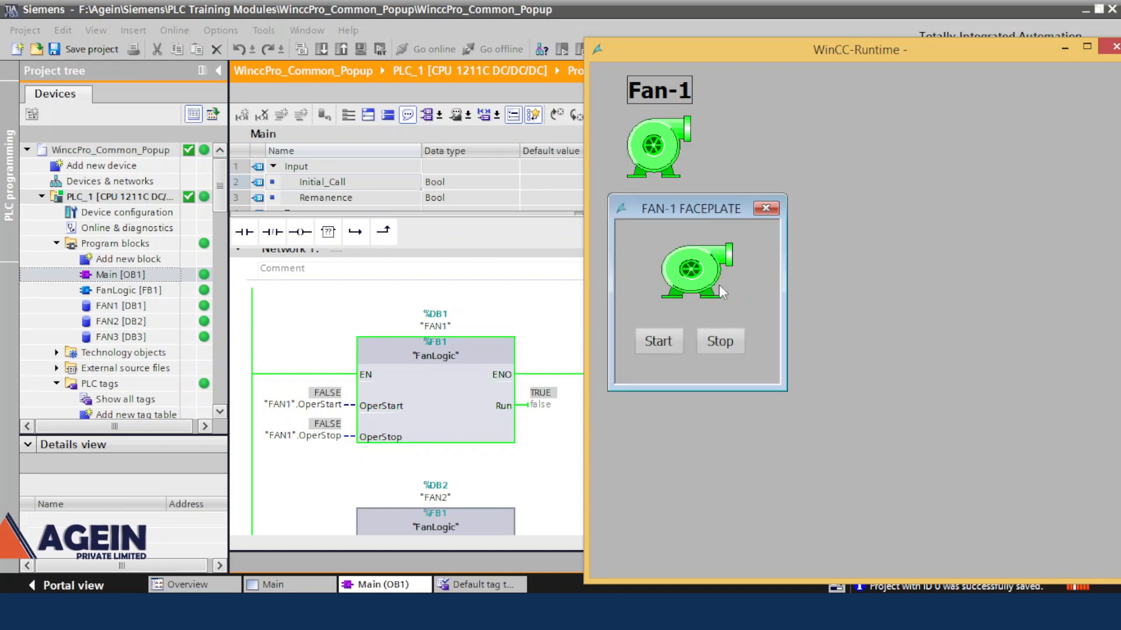
{"action": "left_click", "coordinate": [720, 340]}
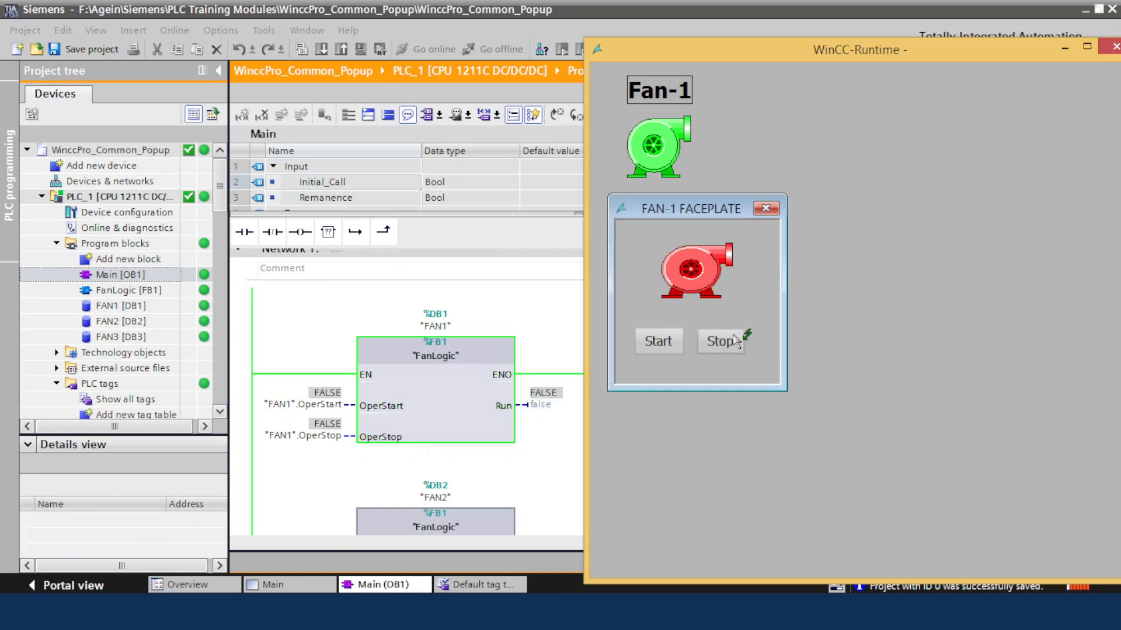
{"action": "left_click", "coordinate": [774, 207]}
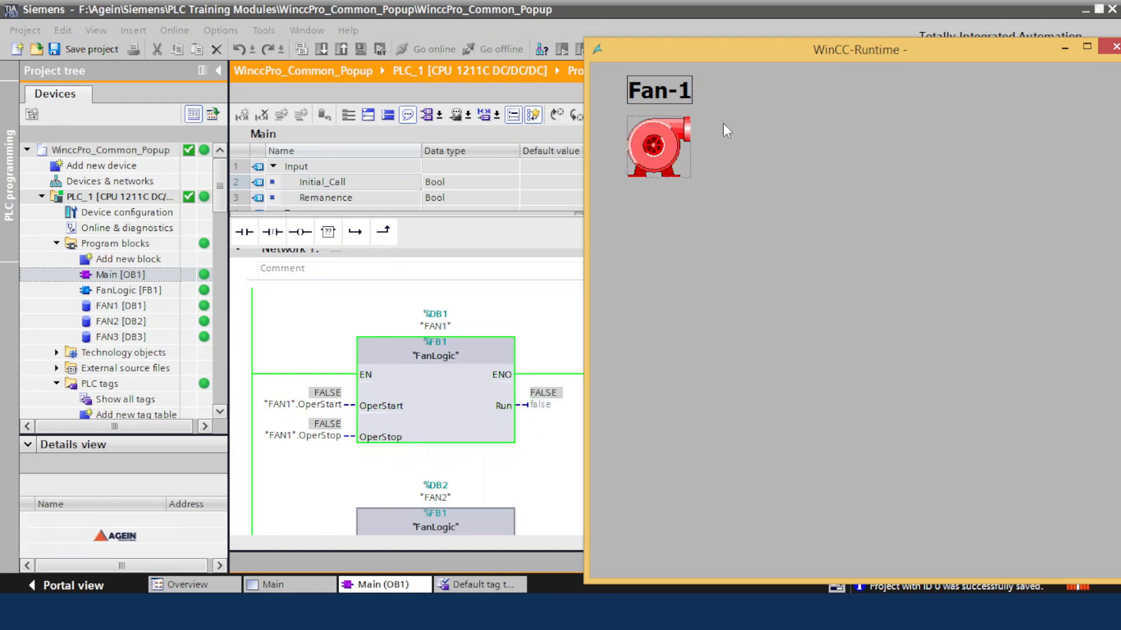
On the HMI's Main screen, duplicate the Fan-1 label and fan symbol and place the copy beside the original at the same height.
{"action": "left_click", "coordinate": [1066, 48]}
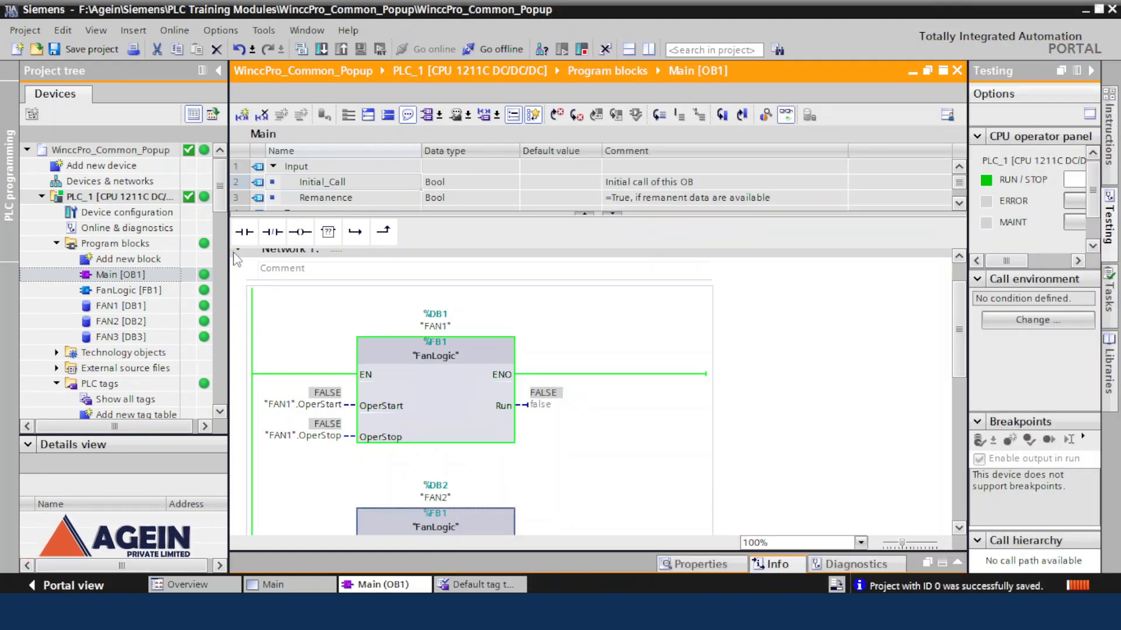
{"action": "scroll", "coordinate": [124, 294], "scroll_direction": "down", "scroll_amount": 9}
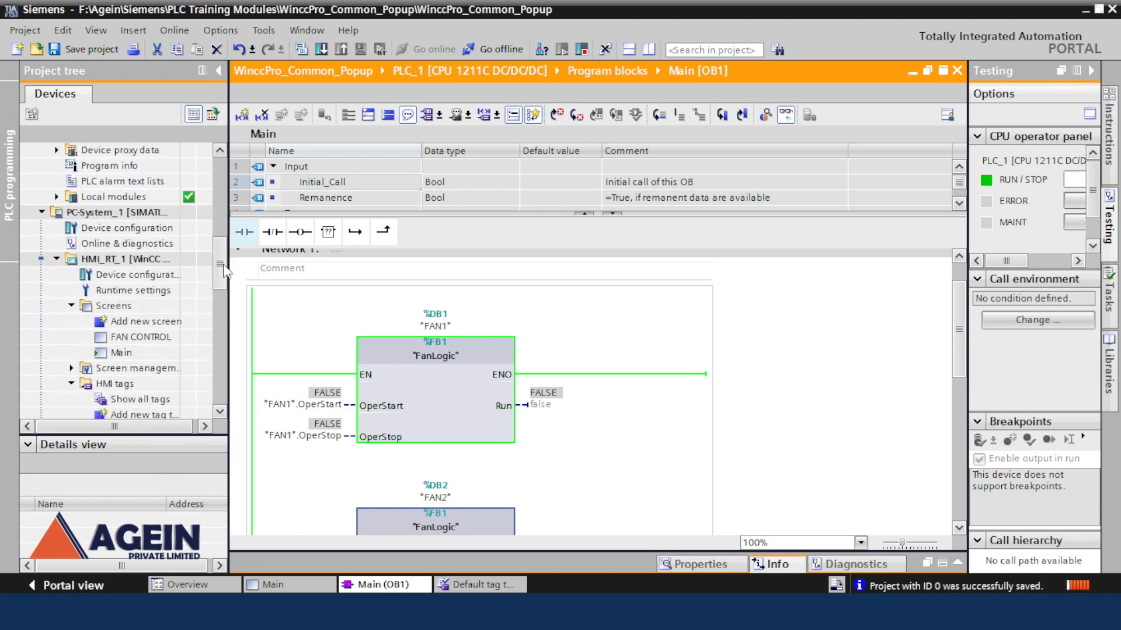
{"action": "double_click", "coordinate": [122, 291]}
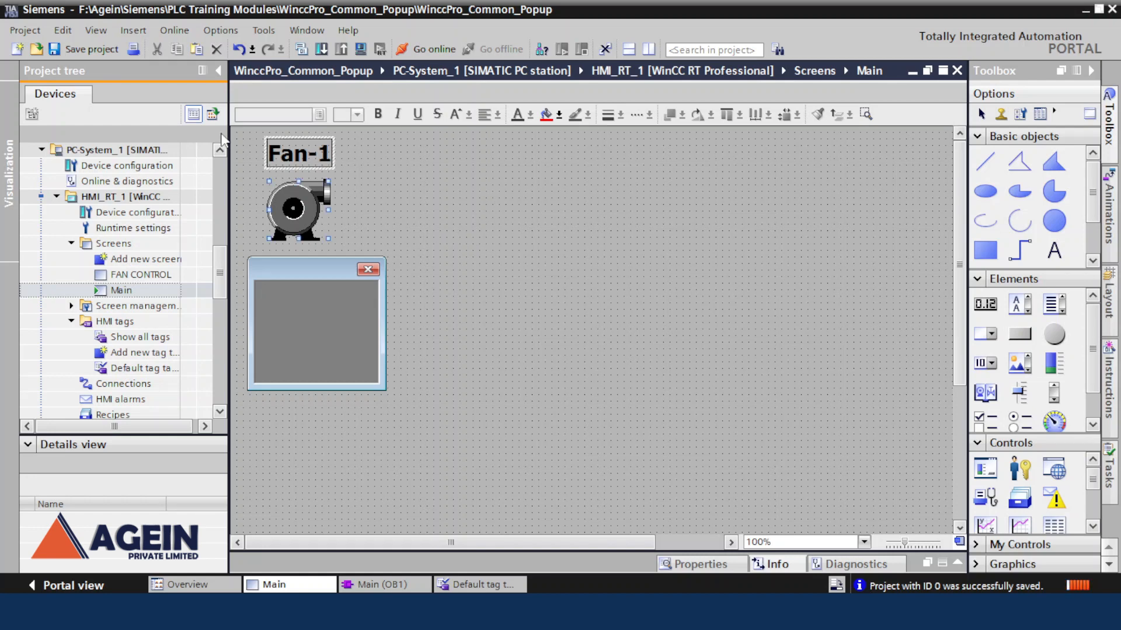
{"action": "left_click", "coordinate": [300, 201]}
{"action": "right_click", "coordinate": [299, 200]}
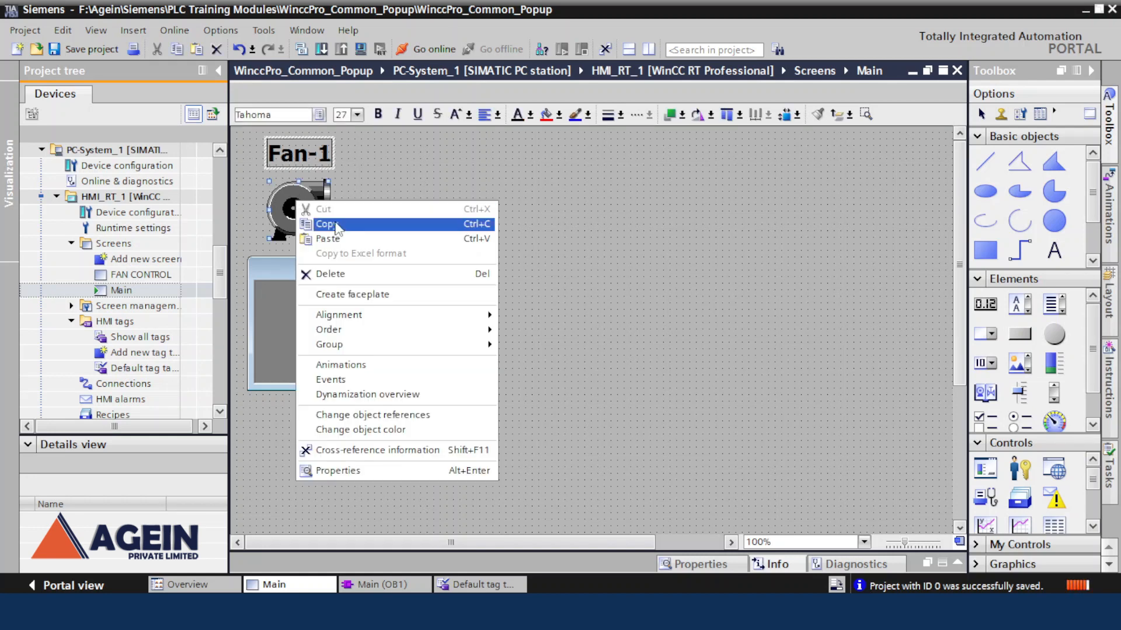
{"action": "left_click", "coordinate": [413, 216]}
{"action": "right_click", "coordinate": [472, 191]}
{"action": "left_click", "coordinate": [495, 213]}
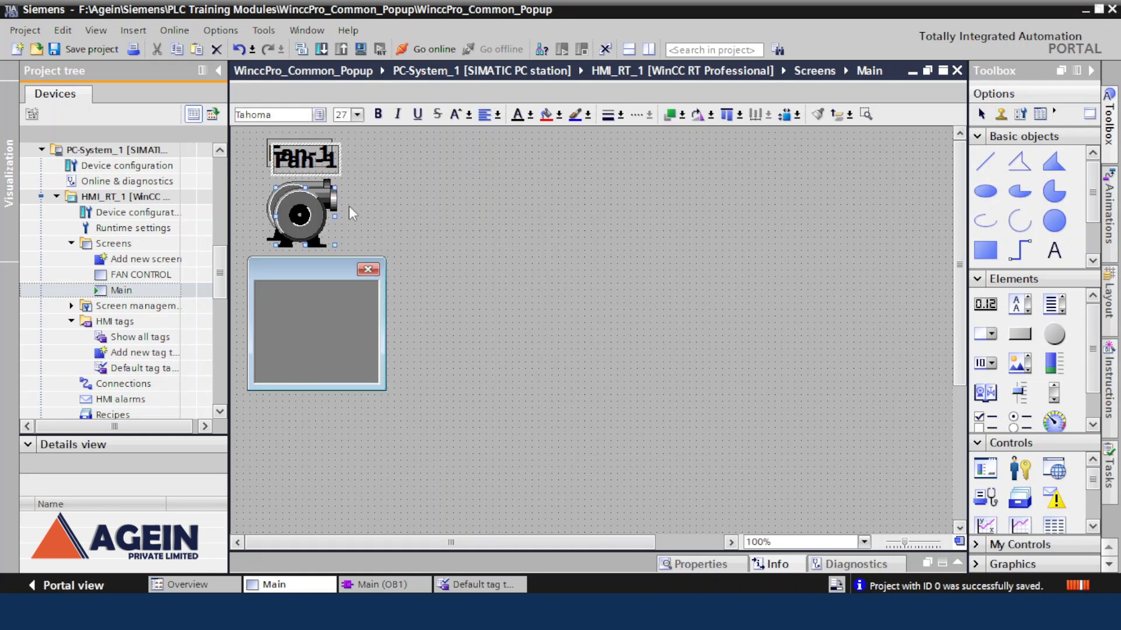
{"action": "left_click_drag", "start_coordinate": [325, 207], "coordinate": [445, 190]}
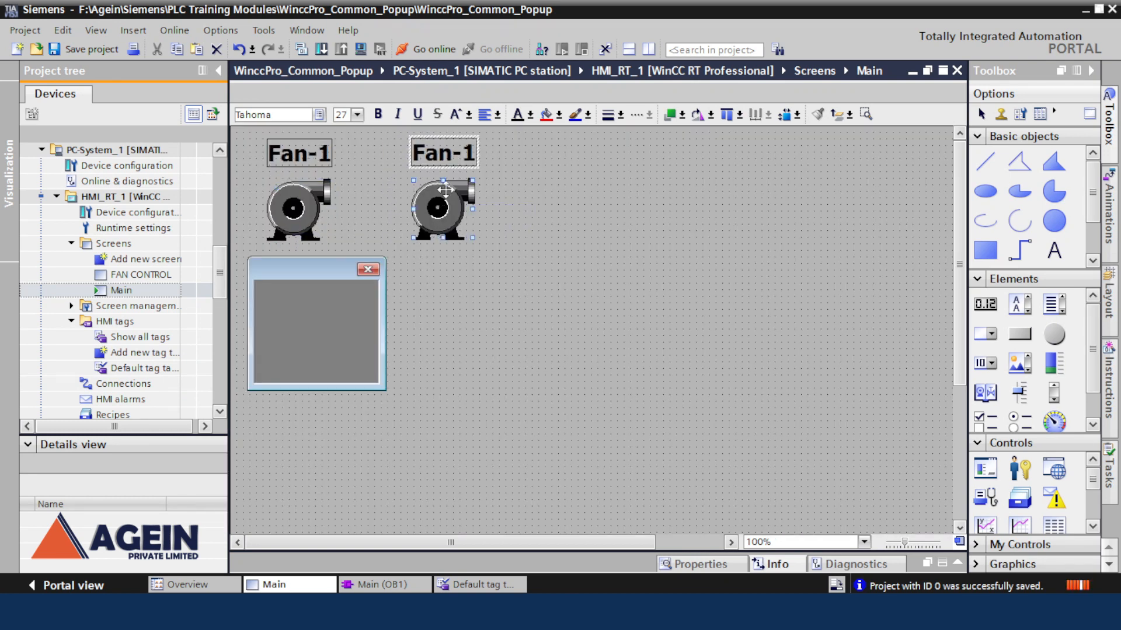
Change the copied fan's label text to Fan-2.
{"action": "key", "text": "End"}
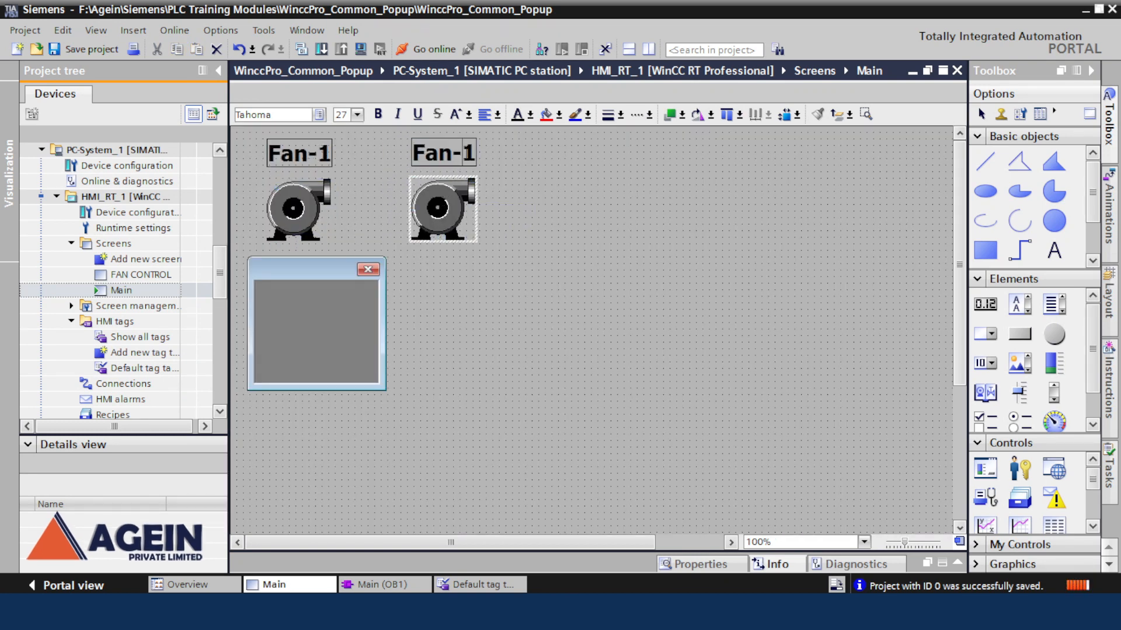
{"action": "key", "text": "BackSpace"}
{"action": "type", "text": "2"}
In the second fan symbol's Appearance animation, set the tag name to FAN2_Run.
{"action": "left_click", "coordinate": [440, 201]}
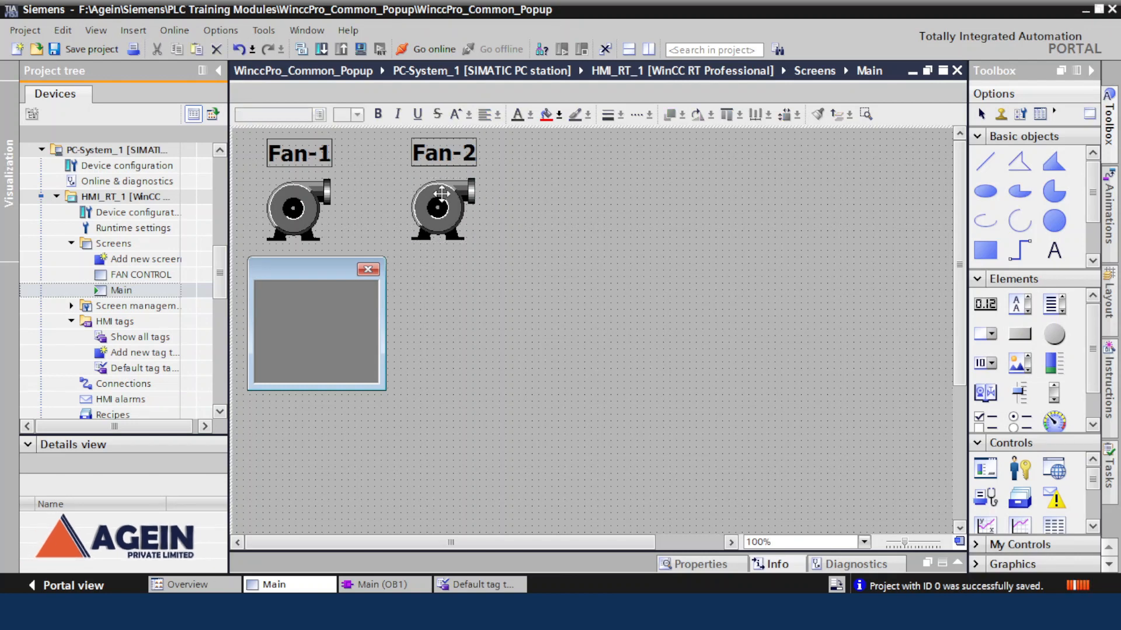
{"action": "right_click", "coordinate": [440, 198]}
{"action": "left_click", "coordinate": [478, 473]}
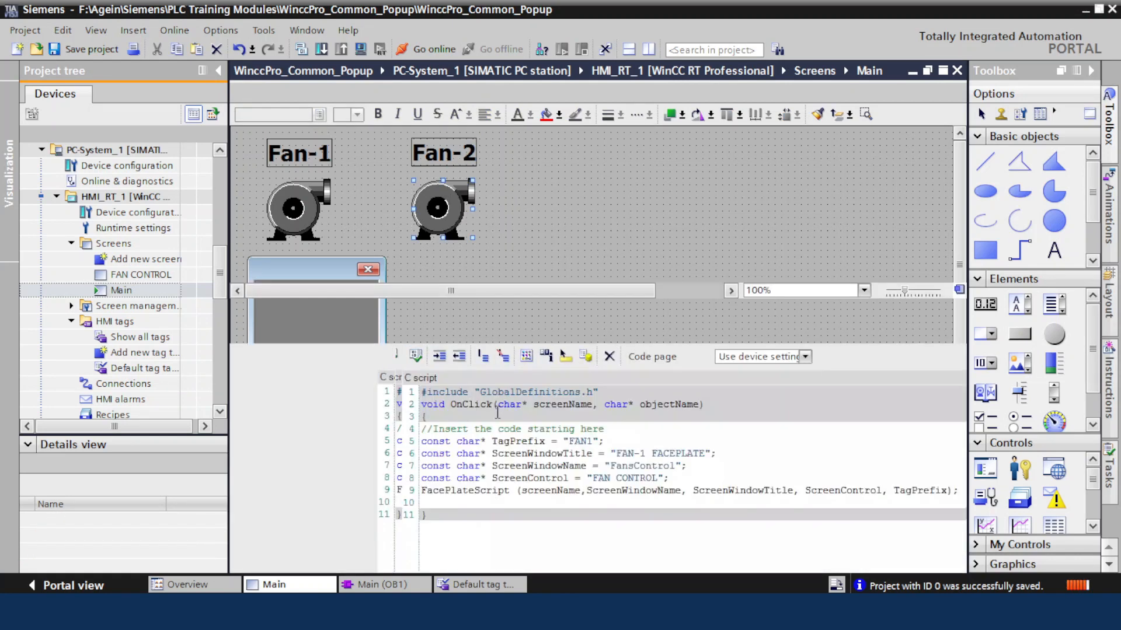
{"action": "left_click", "coordinate": [358, 335]}
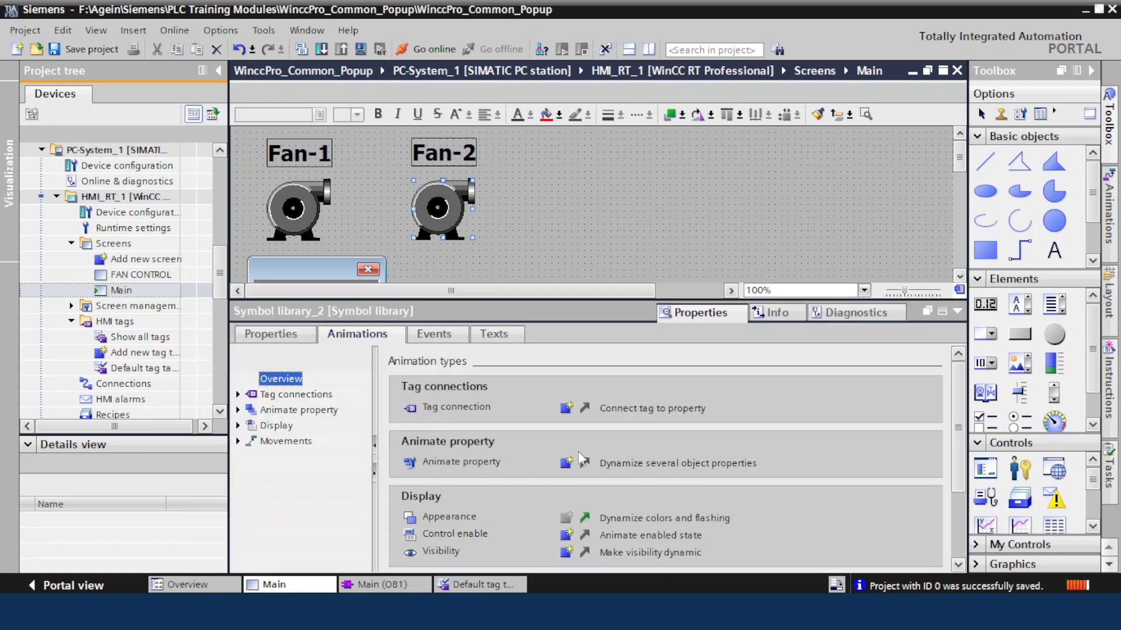
{"action": "left_click", "coordinate": [585, 519]}
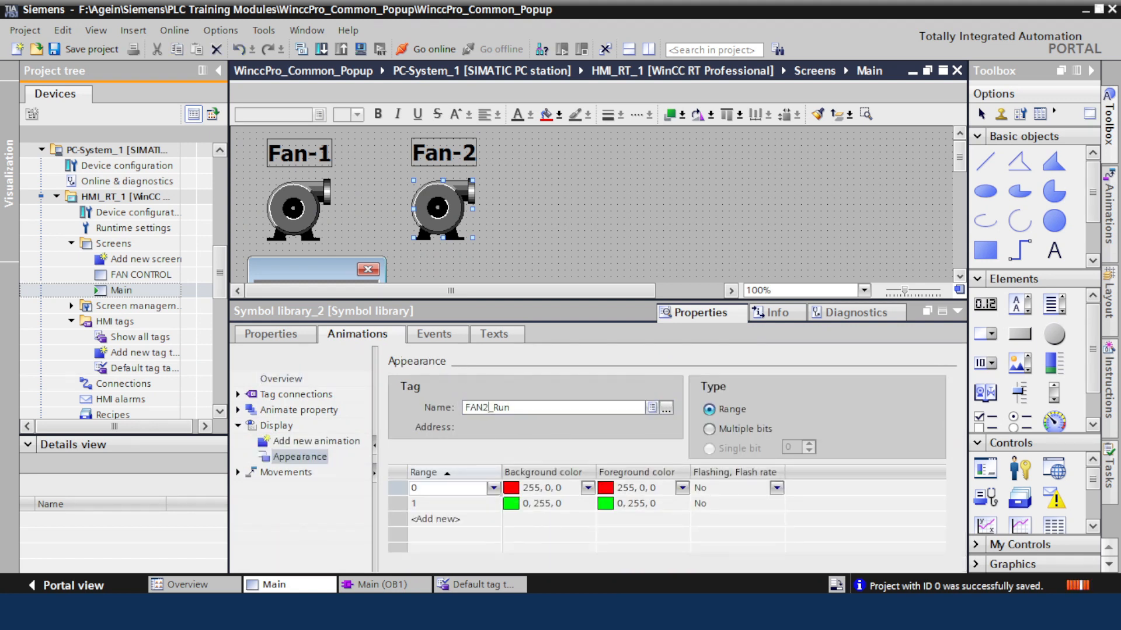
{"action": "left_click", "coordinate": [436, 492]}
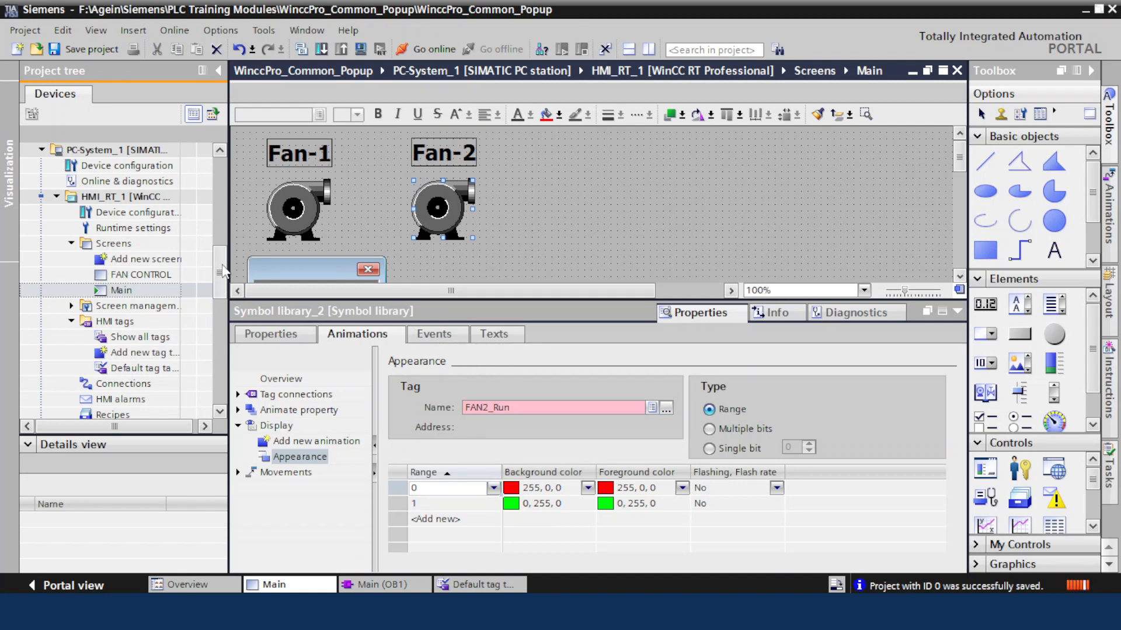
Add the OperStart, OperStop and Run signals of FAN2 [DB2] as HMI tags in the HMI default tag table.
{"action": "left_click_drag", "start_coordinate": [222, 265], "coordinate": [223, 289]}
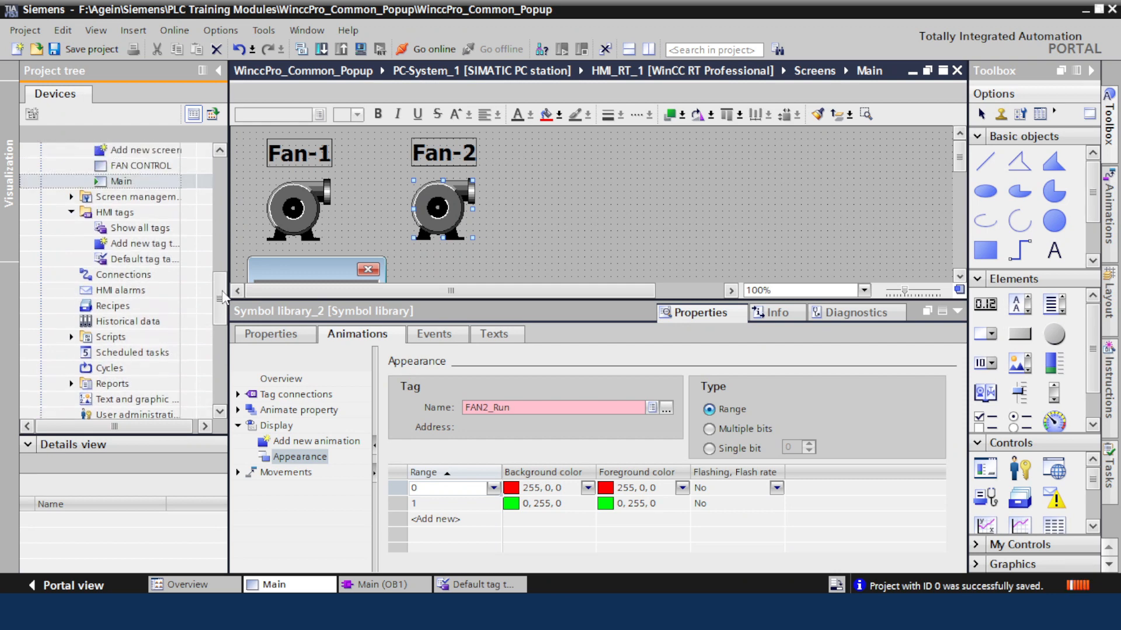
{"action": "double_click", "coordinate": [138, 258]}
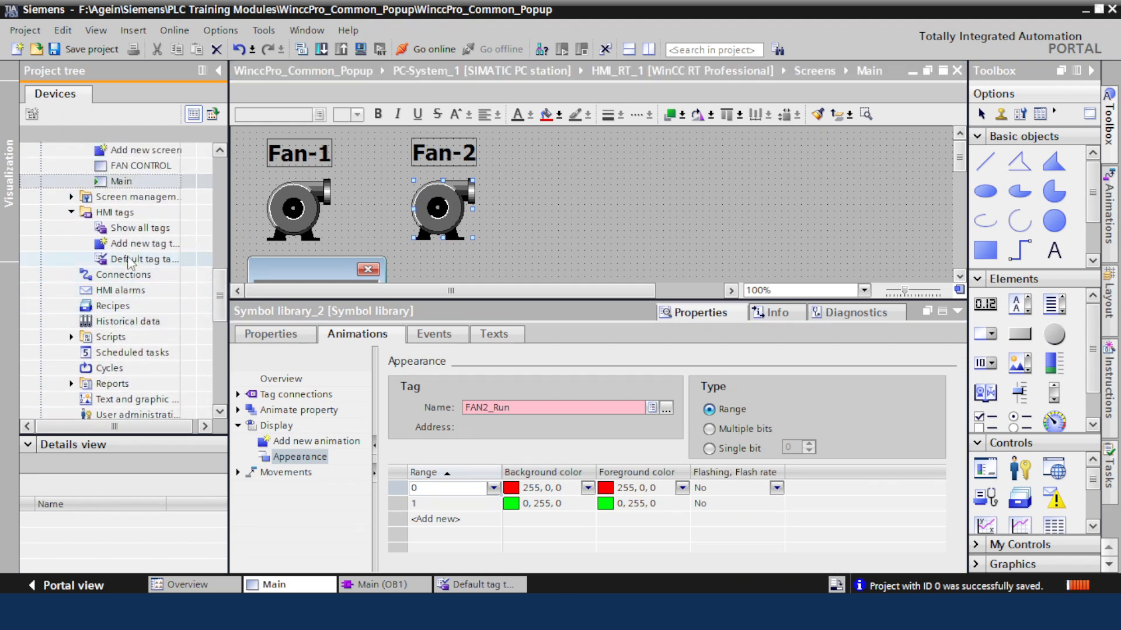
{"action": "left_click", "coordinate": [279, 213]}
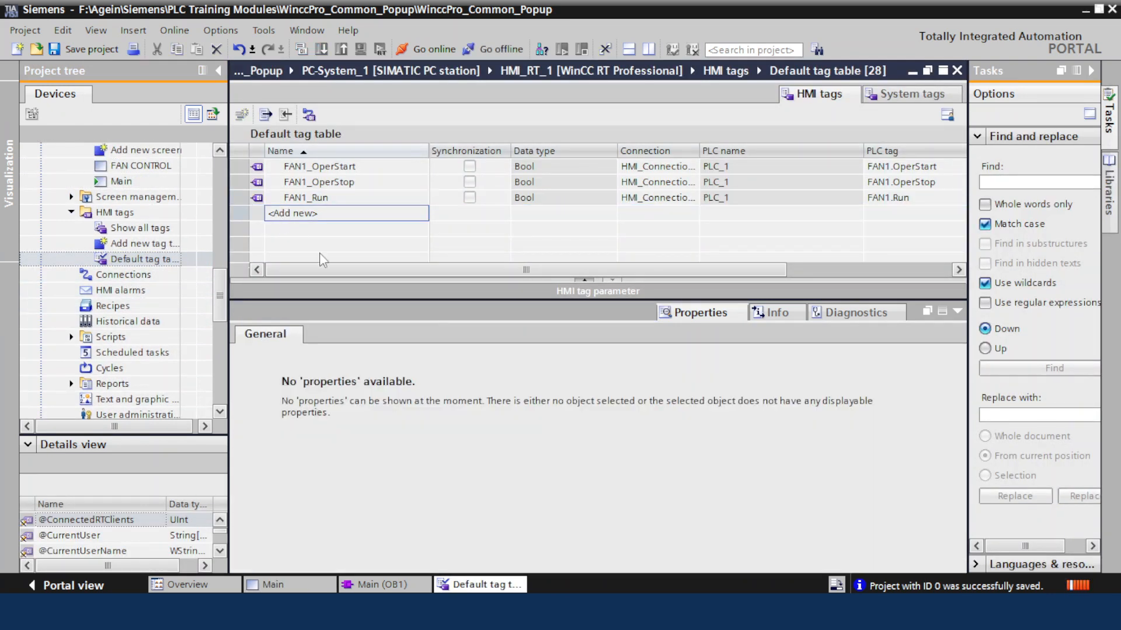
{"action": "left_click_drag", "start_coordinate": [222, 297], "coordinate": [220, 199]}
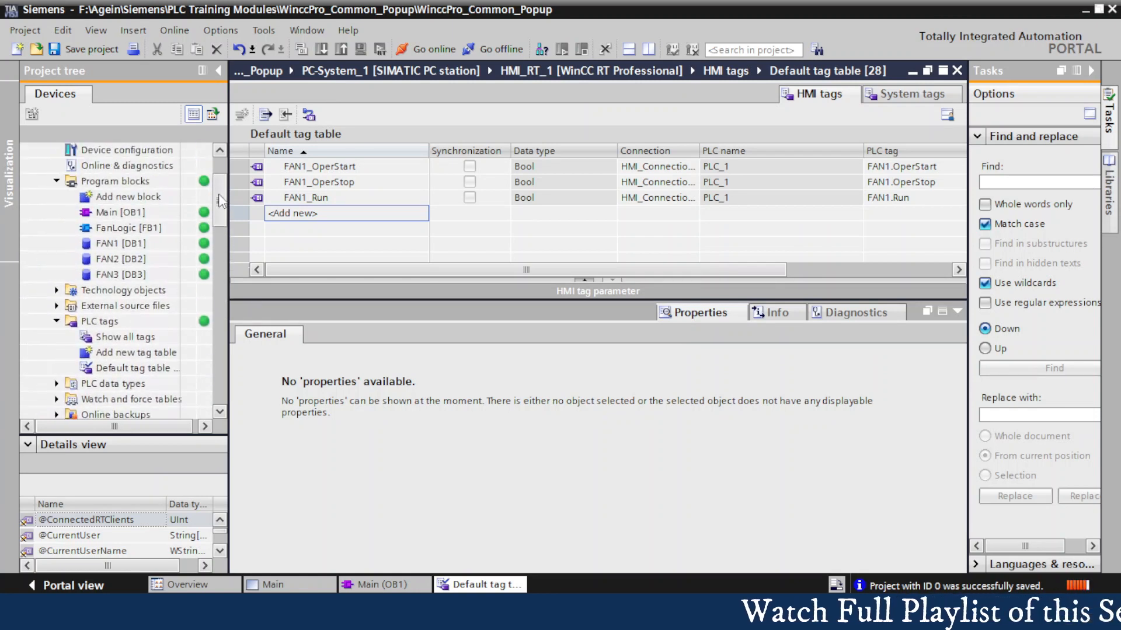
{"action": "left_click", "coordinate": [132, 260]}
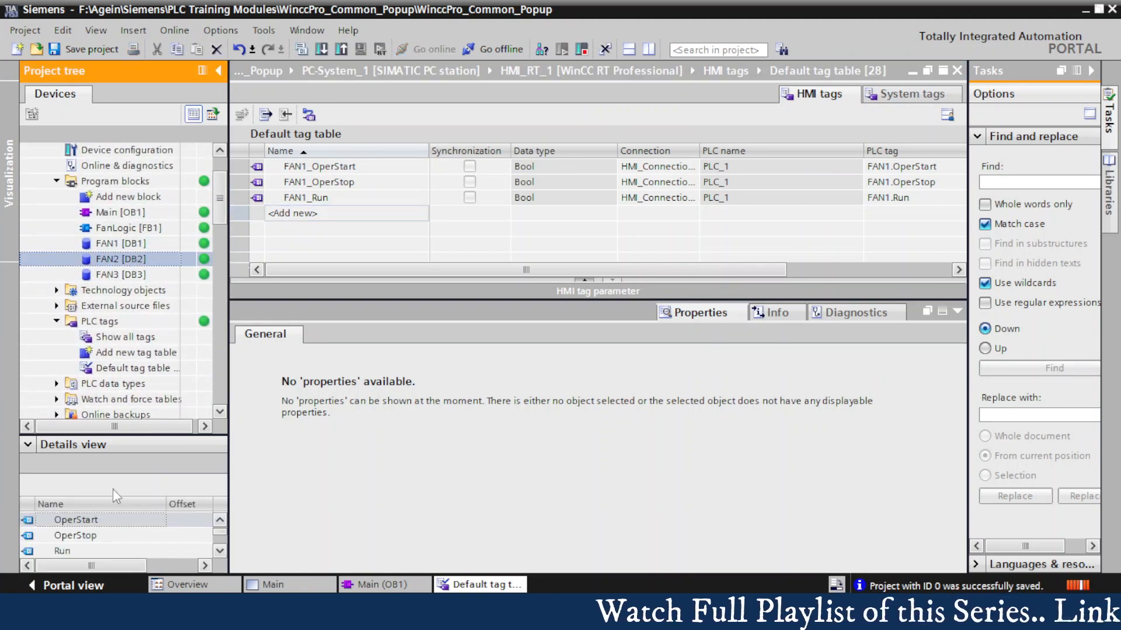
{"action": "left_click_drag", "start_coordinate": [80, 523], "coordinate": [214, 411]}
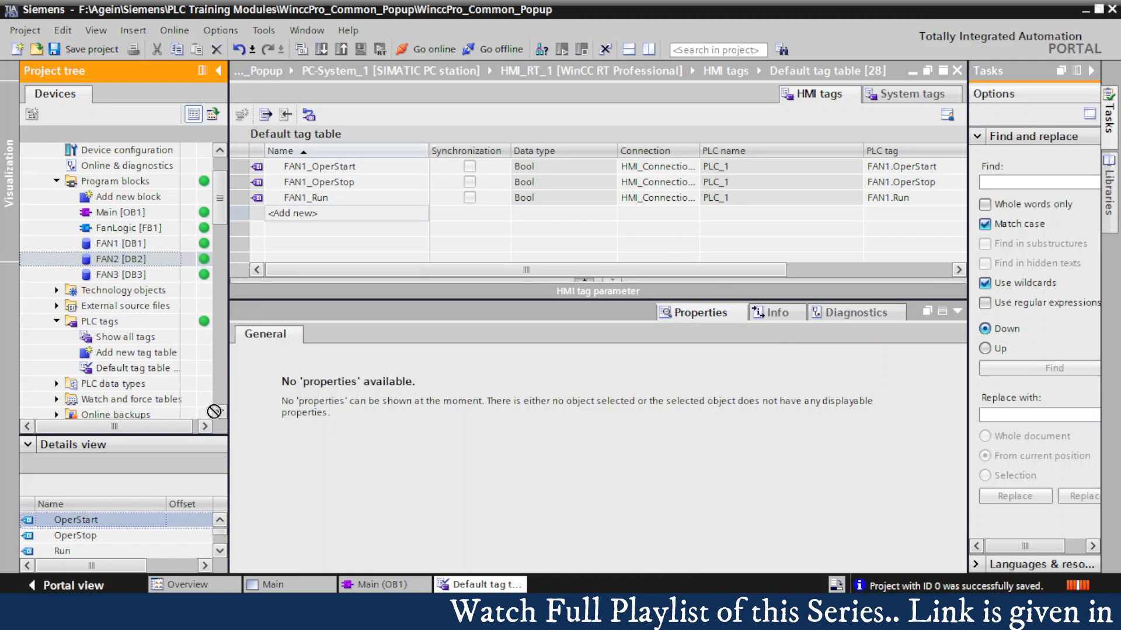
{"action": "left_click_drag", "start_coordinate": [301, 219], "coordinate": [301, 218]}
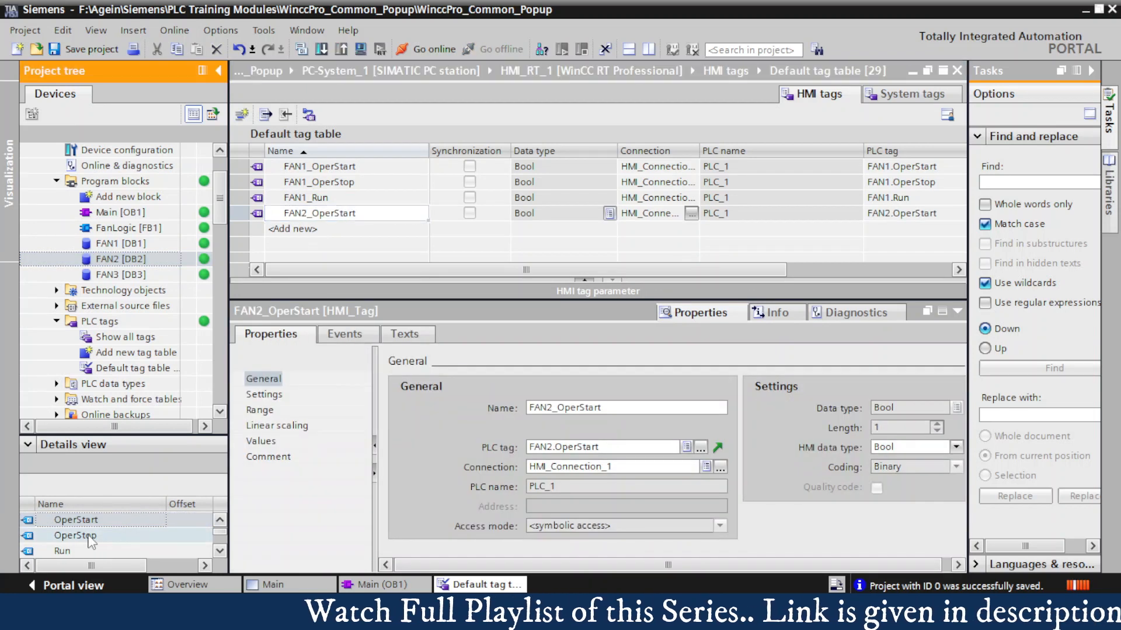
{"action": "left_click_drag", "start_coordinate": [76, 535], "coordinate": [313, 245]}
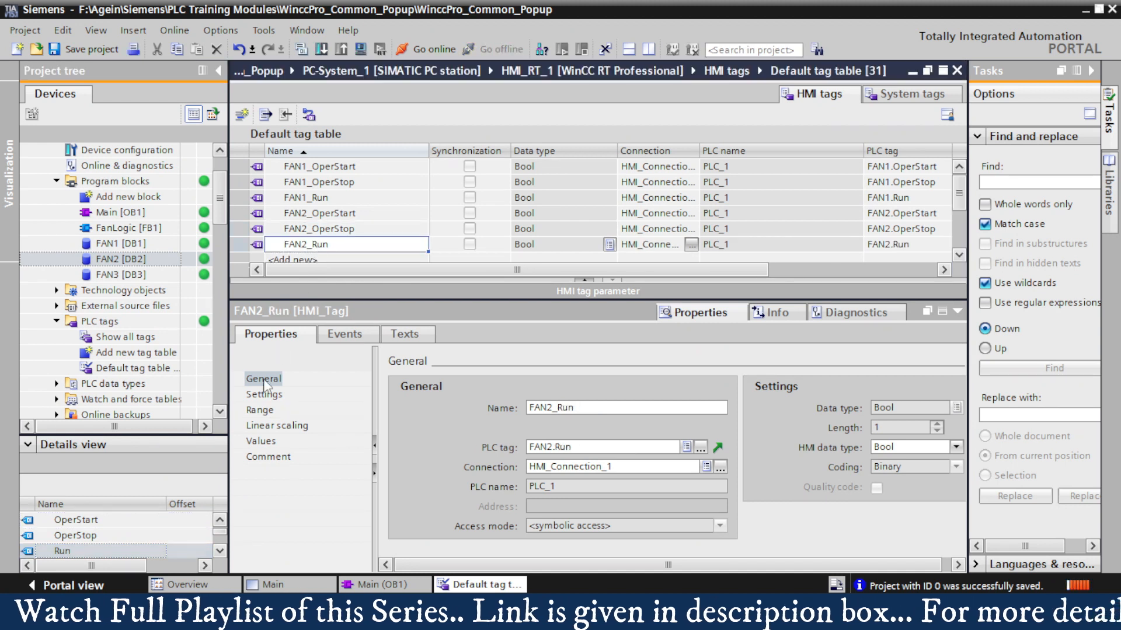
Add the OperStart, OperStop and Run signals of FAN3 [DB3] to the HMI default tag table and close the table.
{"action": "left_click", "coordinate": [142, 274]}
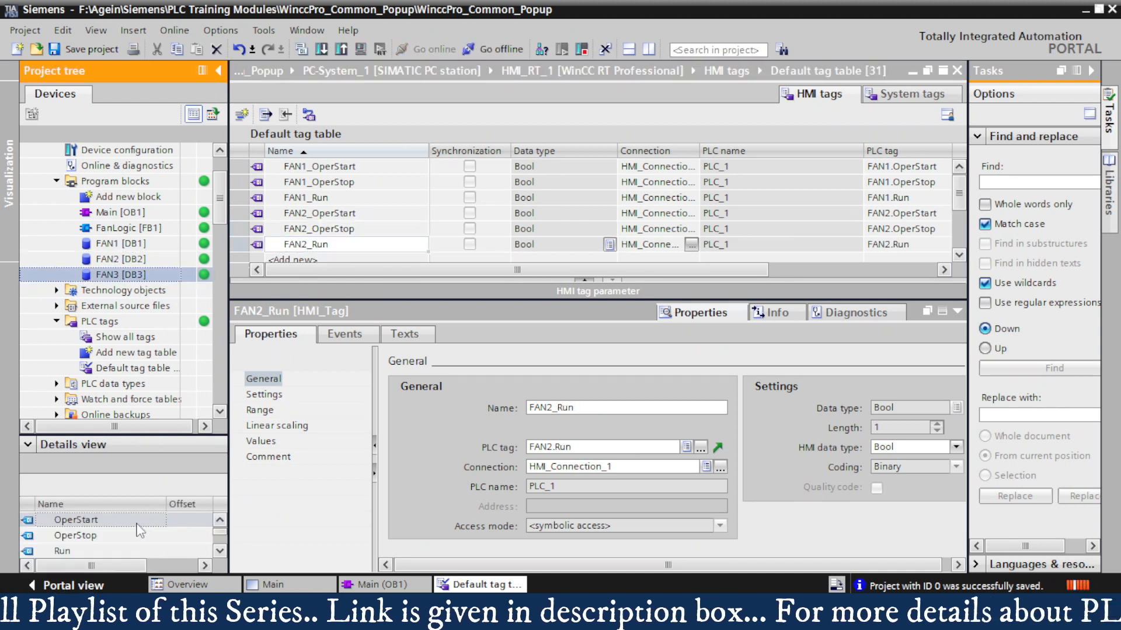
{"action": "left_click_drag", "start_coordinate": [76, 519], "coordinate": [343, 256]}
{"action": "left_click_drag", "start_coordinate": [124, 536], "coordinate": [306, 259]}
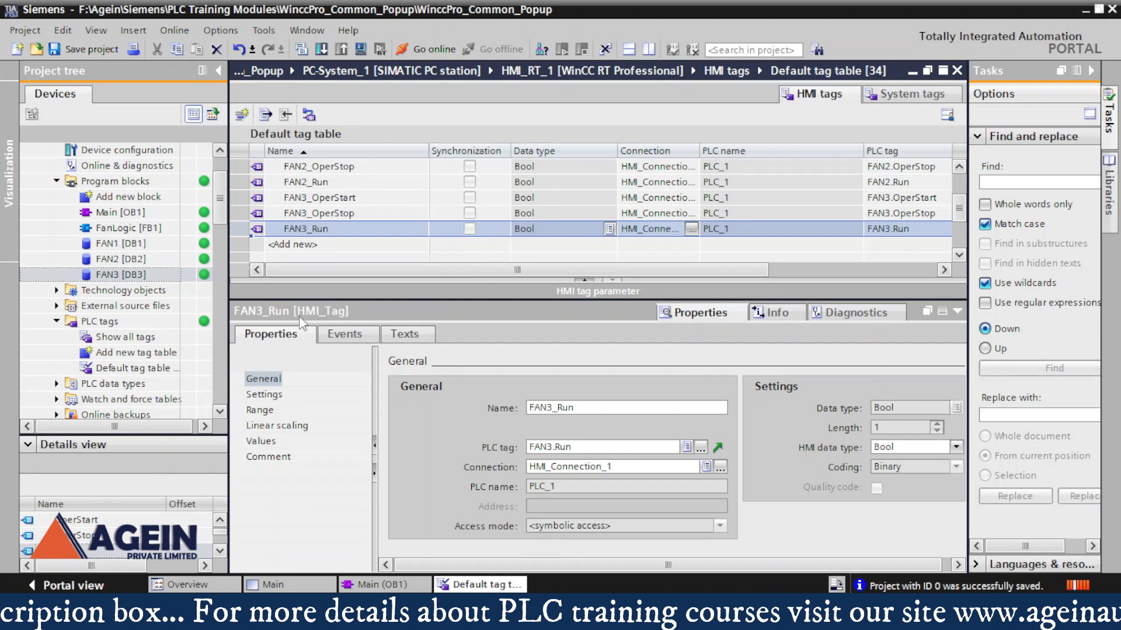
{"action": "left_click", "coordinate": [390, 585]}
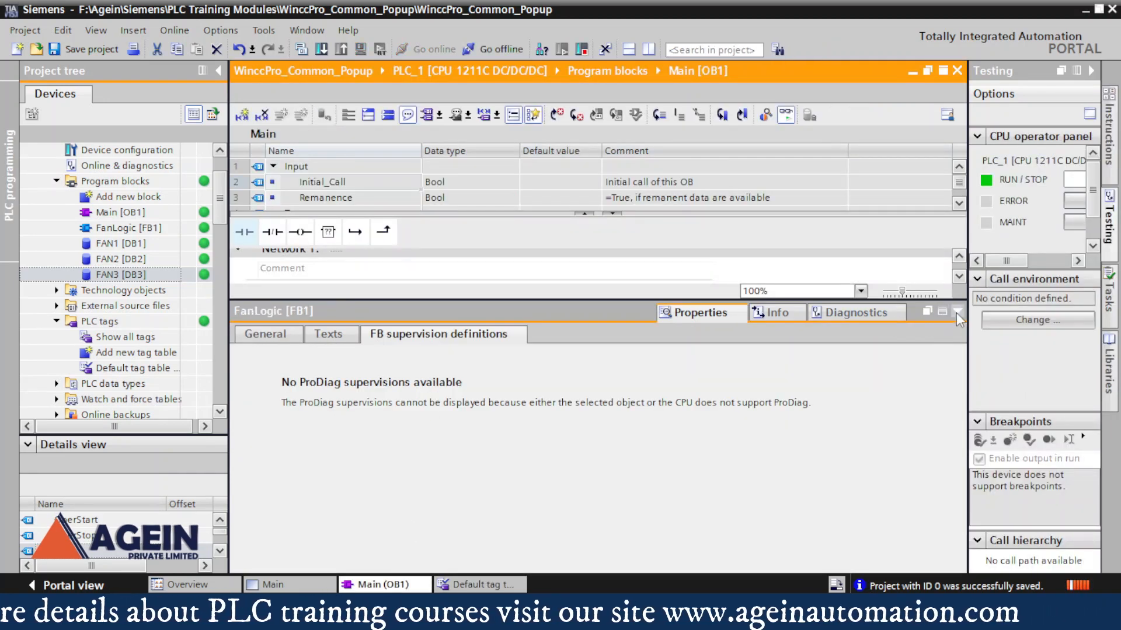
{"action": "left_click", "coordinate": [956, 313]}
{"action": "left_click", "coordinate": [481, 584]}
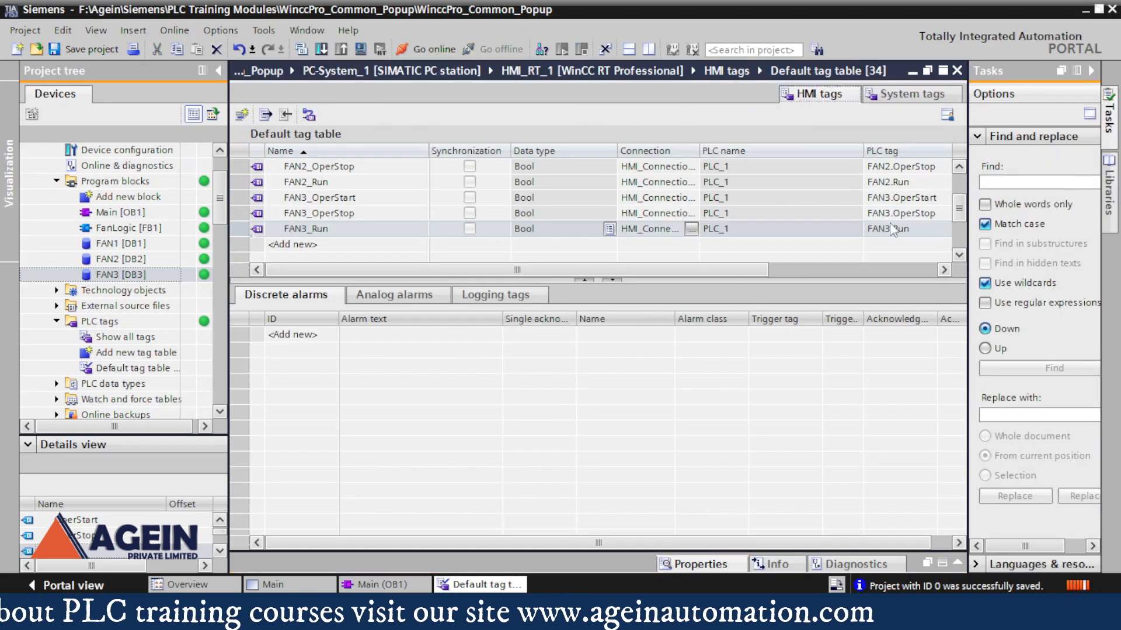
{"action": "left_click", "coordinate": [957, 70]}
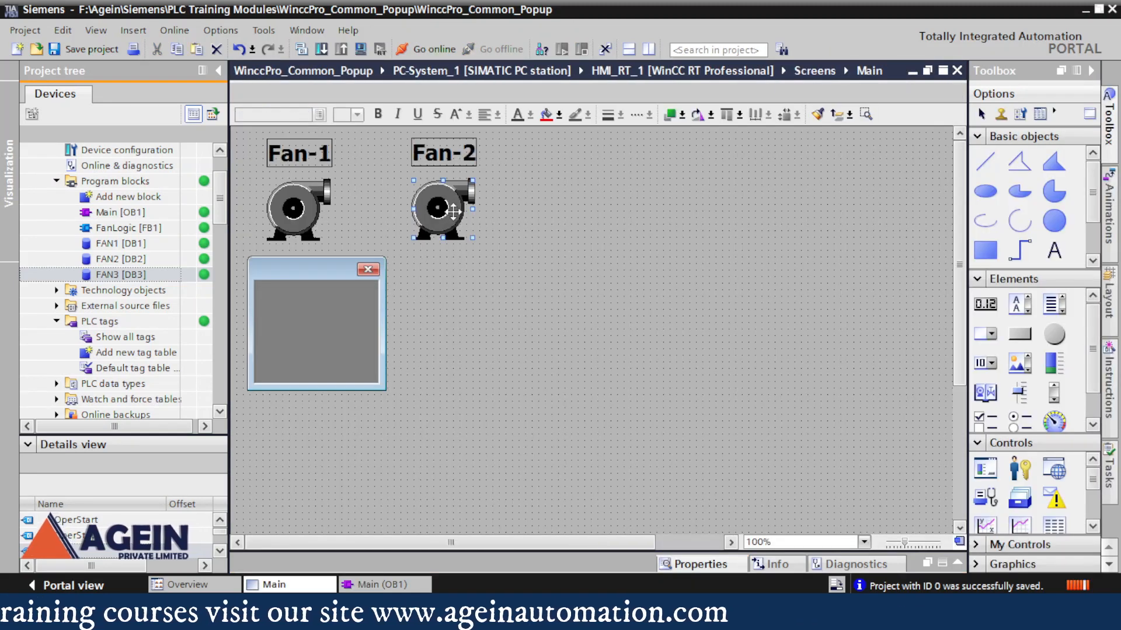
In the second fan symbol's Click script, set TagPrefix to "FAN2" and ScreenWindowTitle to "FAN-2 FACEPLATE".
{"action": "right_click", "coordinate": [454, 211]}
{"action": "left_click", "coordinate": [485, 484]}
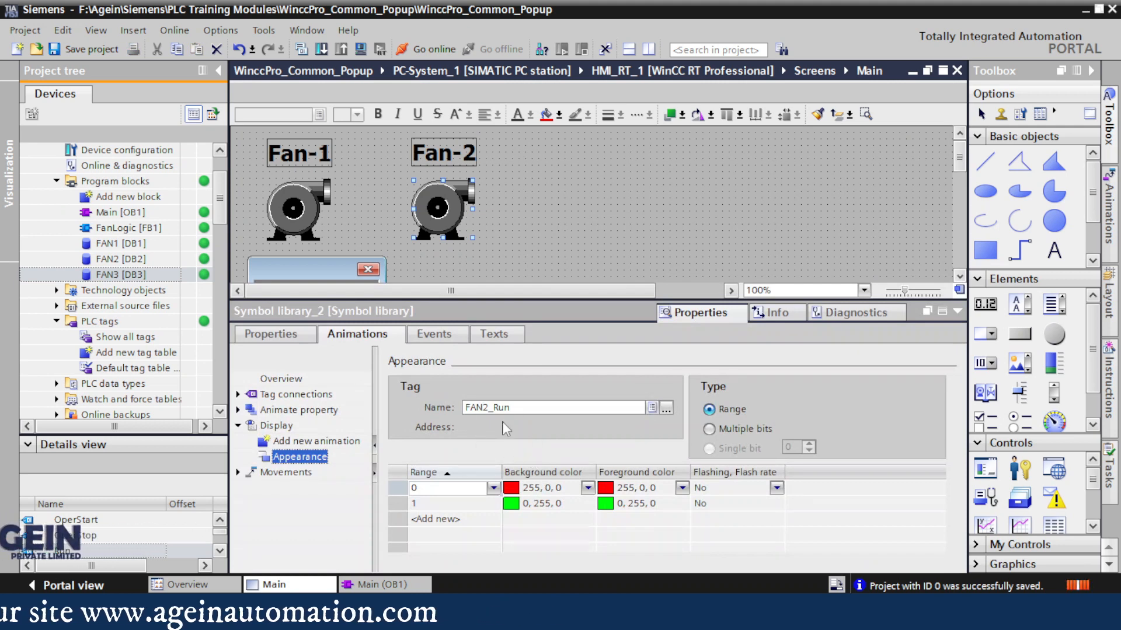
{"action": "left_click", "coordinate": [446, 339]}
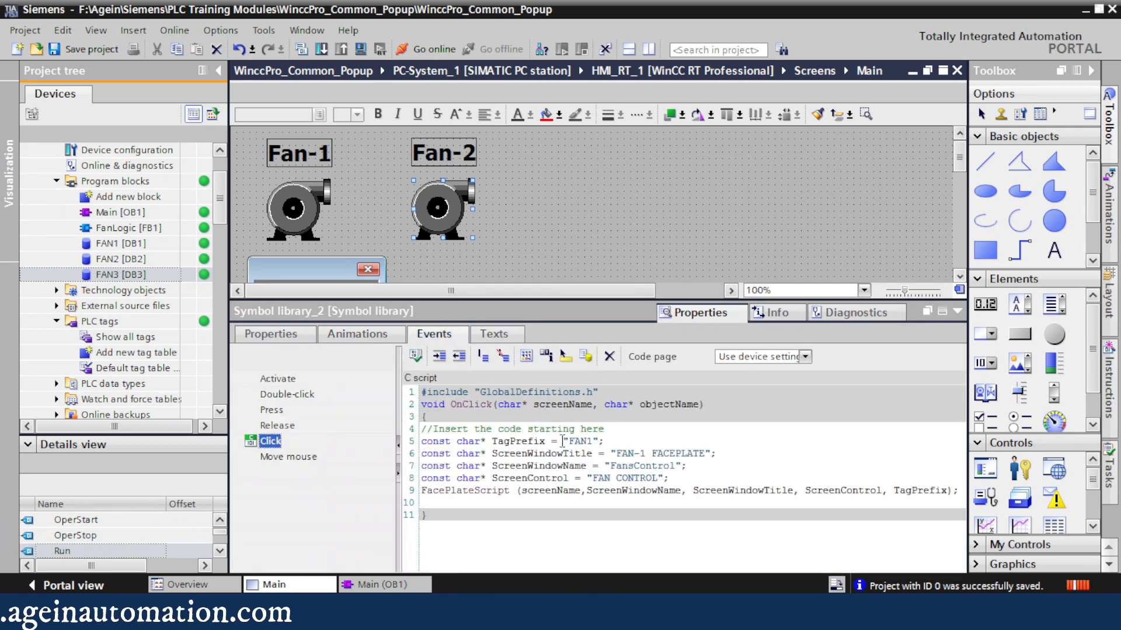
{"action": "left_click", "coordinate": [587, 441]}
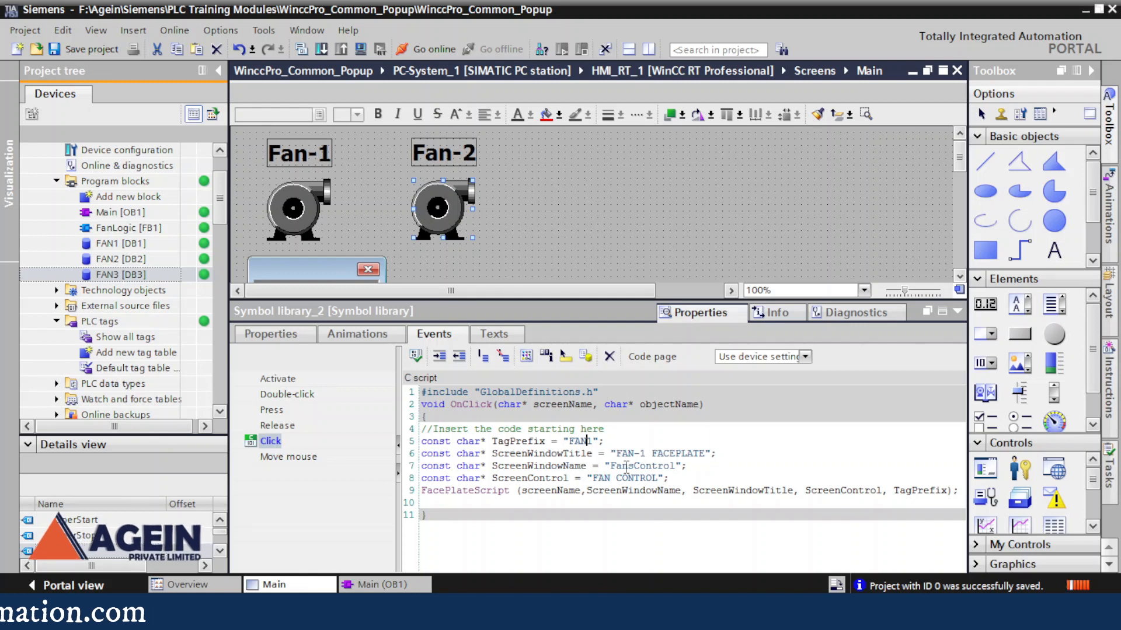
{"action": "key", "text": "Delete"}
{"action": "type", "text": "2"}
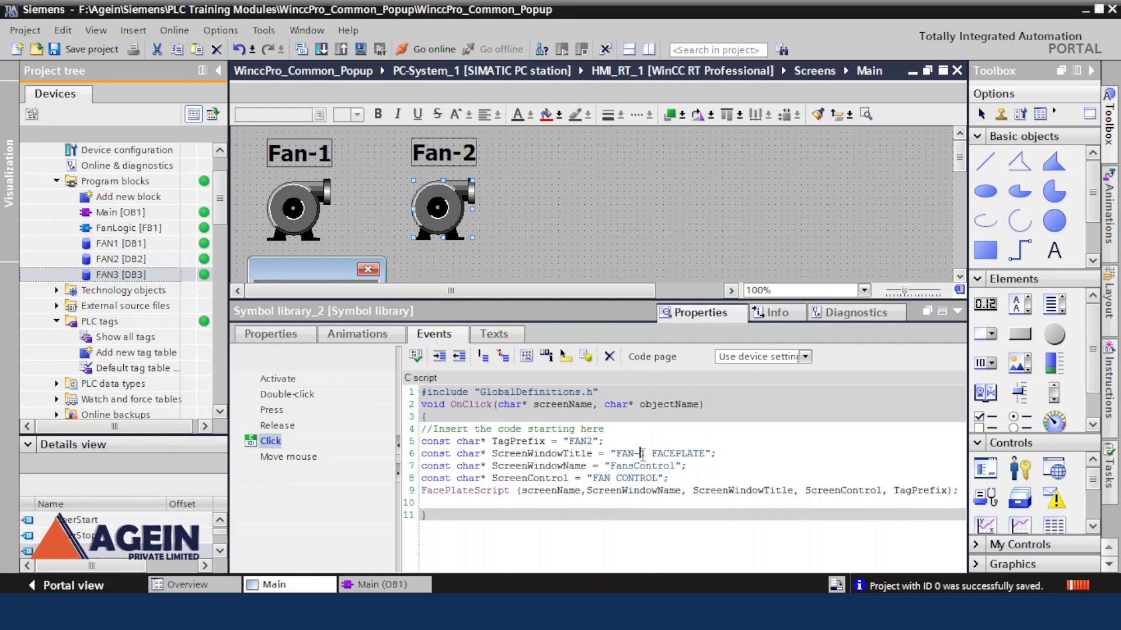
{"action": "type", "text": "2"}
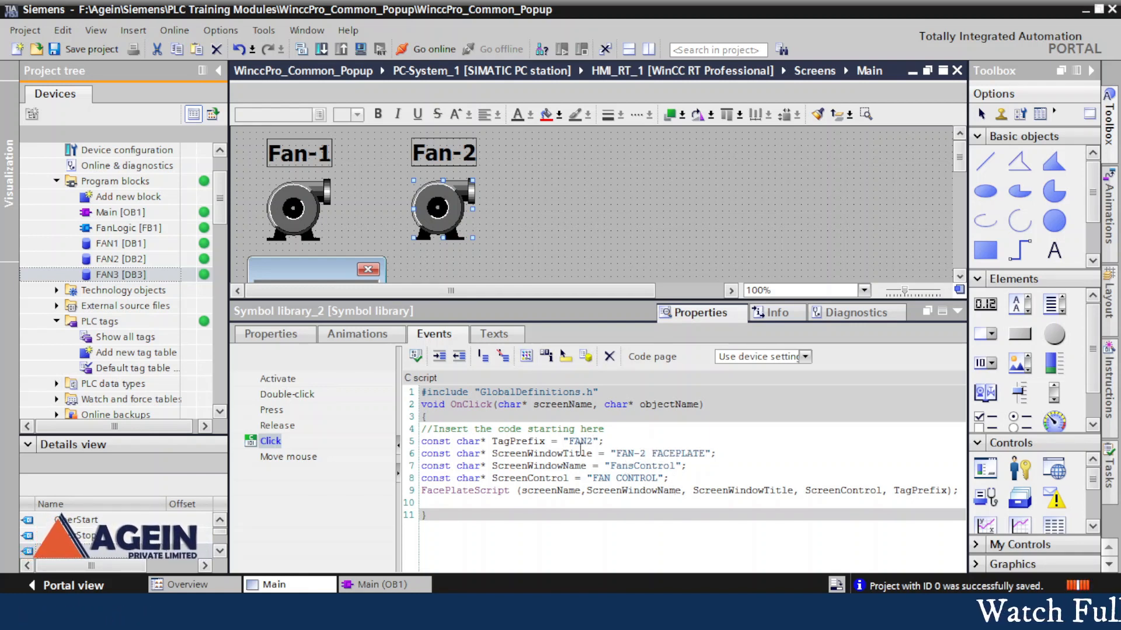
{"action": "left_click", "coordinate": [958, 312]}
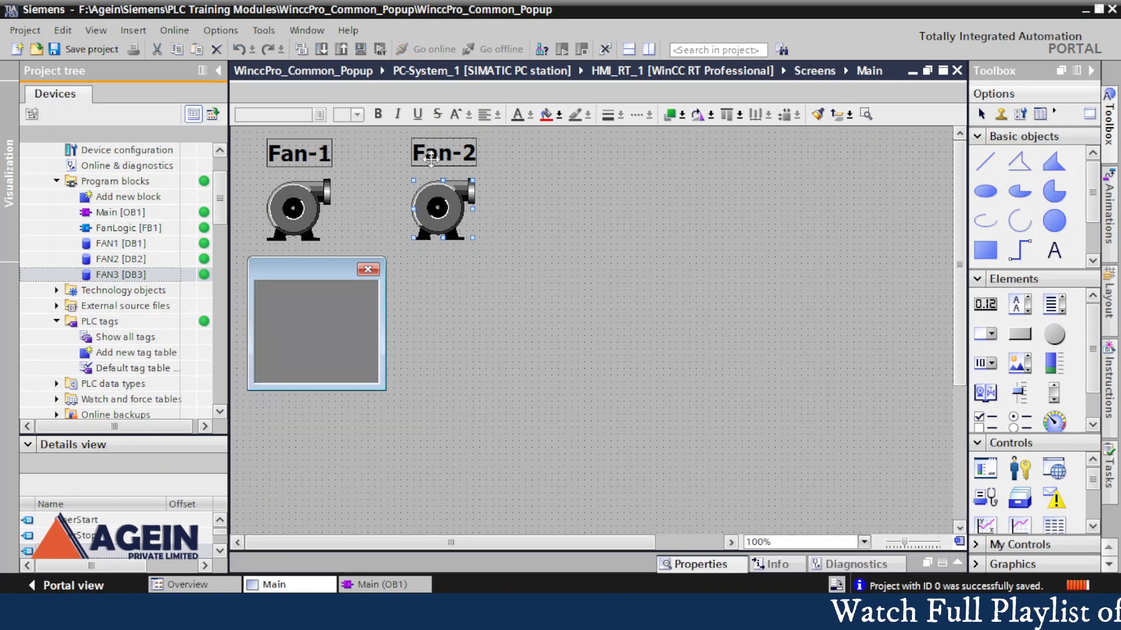
Save the project, close the open WinCC-Runtime window and start the graphics runtime again.
{"action": "left_click", "coordinate": [445, 216]}
{"action": "left_click", "coordinate": [520, 212]}
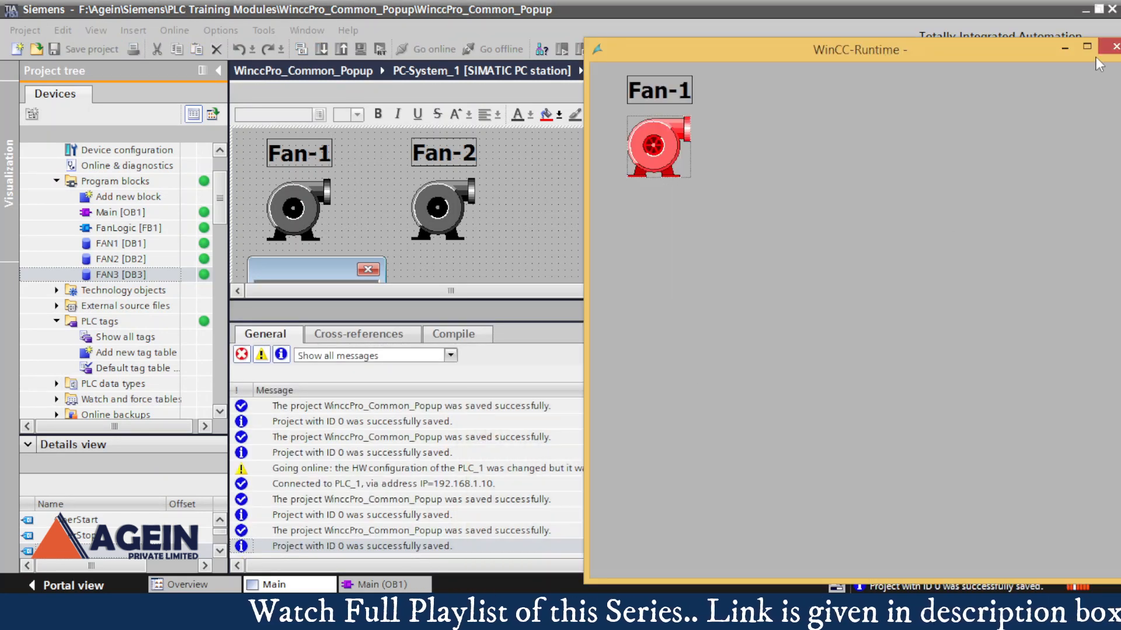
{"action": "left_click", "coordinate": [1114, 47]}
{"action": "left_click", "coordinate": [956, 615]}
{"action": "right_click", "coordinate": [943, 529]}
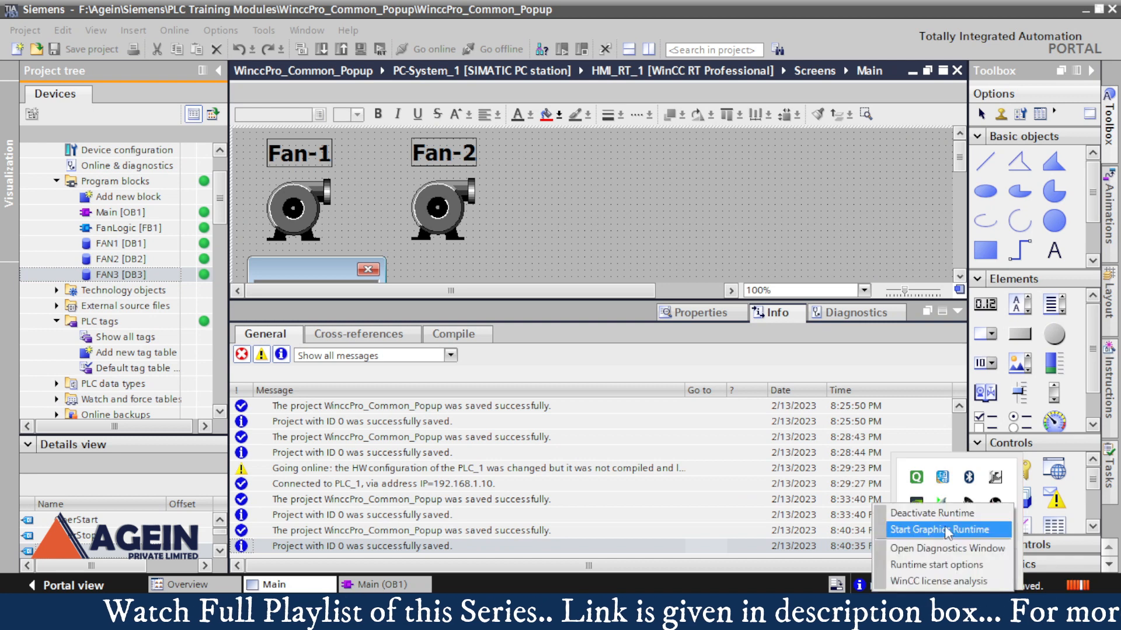
{"action": "left_click", "coordinate": [947, 530]}
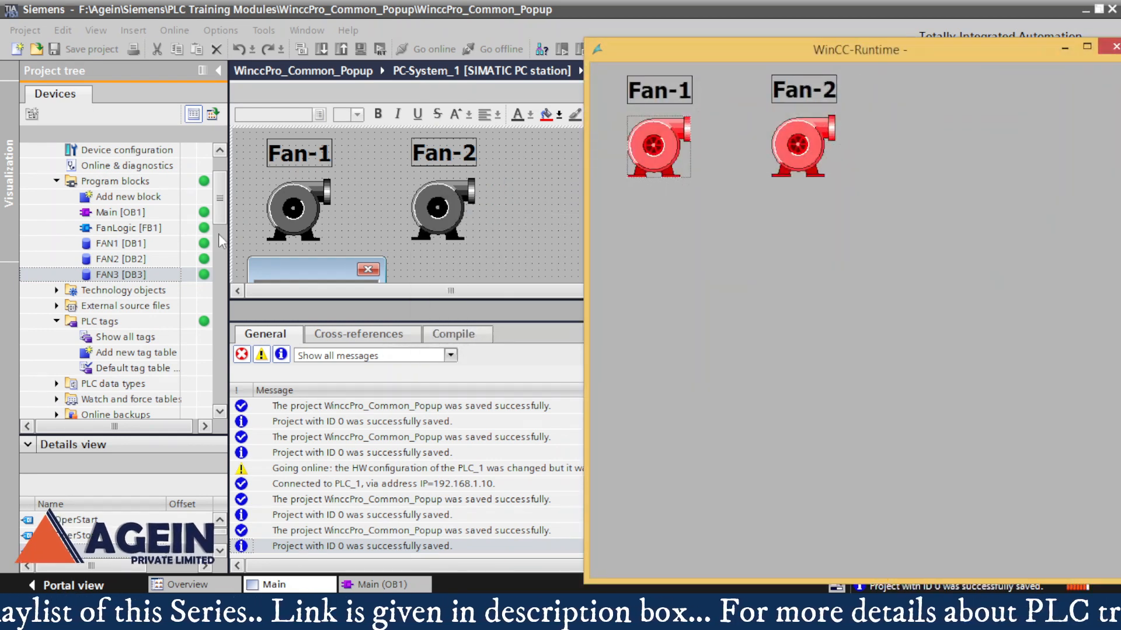
Open Main [OB1] with online monitoring and bring the FAN2 [DB2] FanLogic call into view.
{"action": "double_click", "coordinate": [120, 212]}
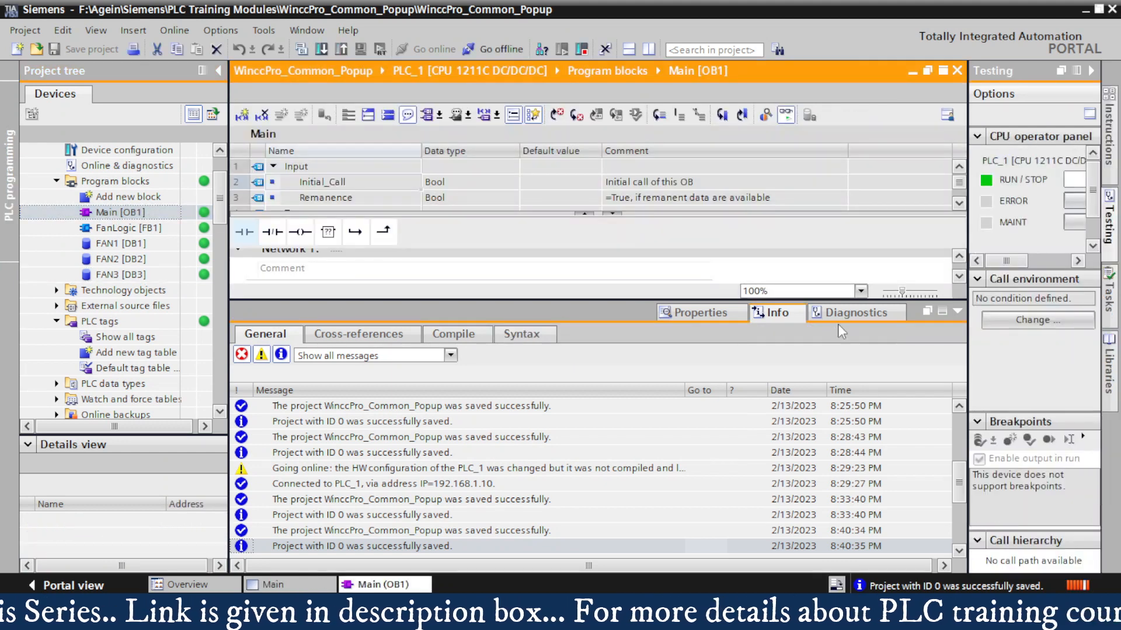
{"action": "left_click", "coordinate": [957, 313]}
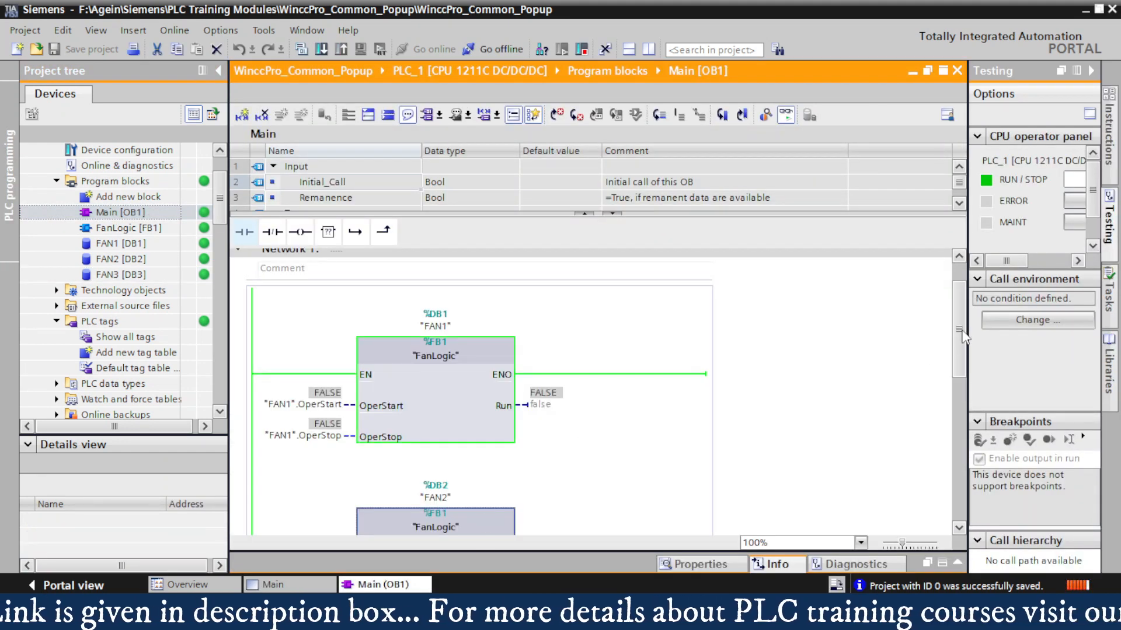
{"action": "left_click_drag", "start_coordinate": [957, 329], "coordinate": [955, 379]}
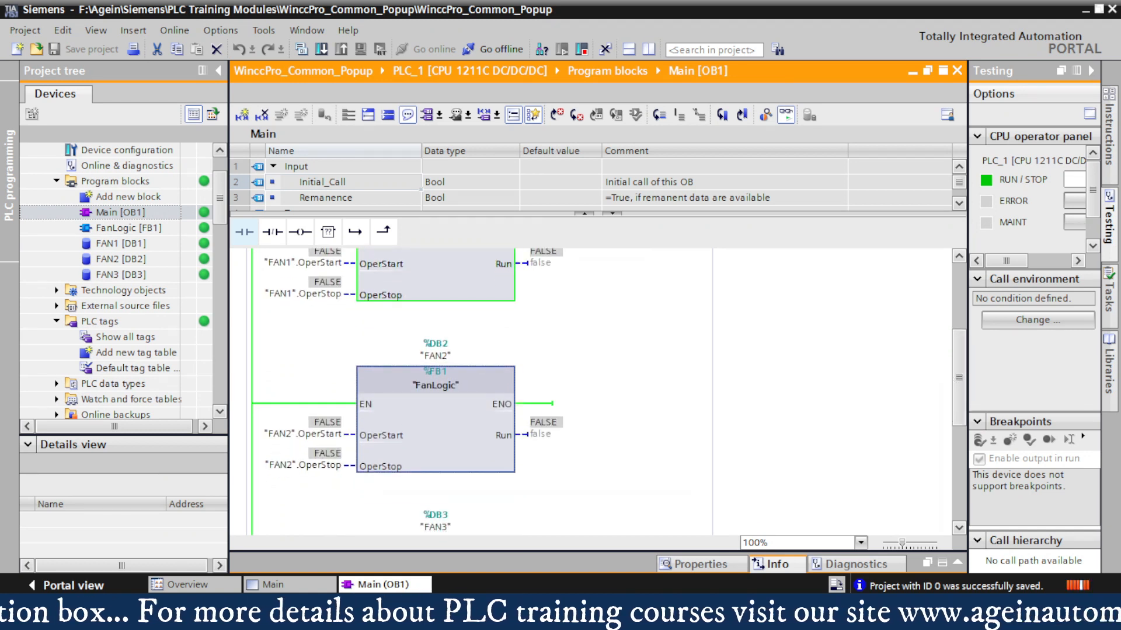
Test Fan-2 in the WinCC runtime by starting and stopping it from its faceplate, and close the faceplate and minimize the runtime.
{"action": "key", "text": "alt+Tab"}
{"action": "left_click", "coordinate": [831, 159]}
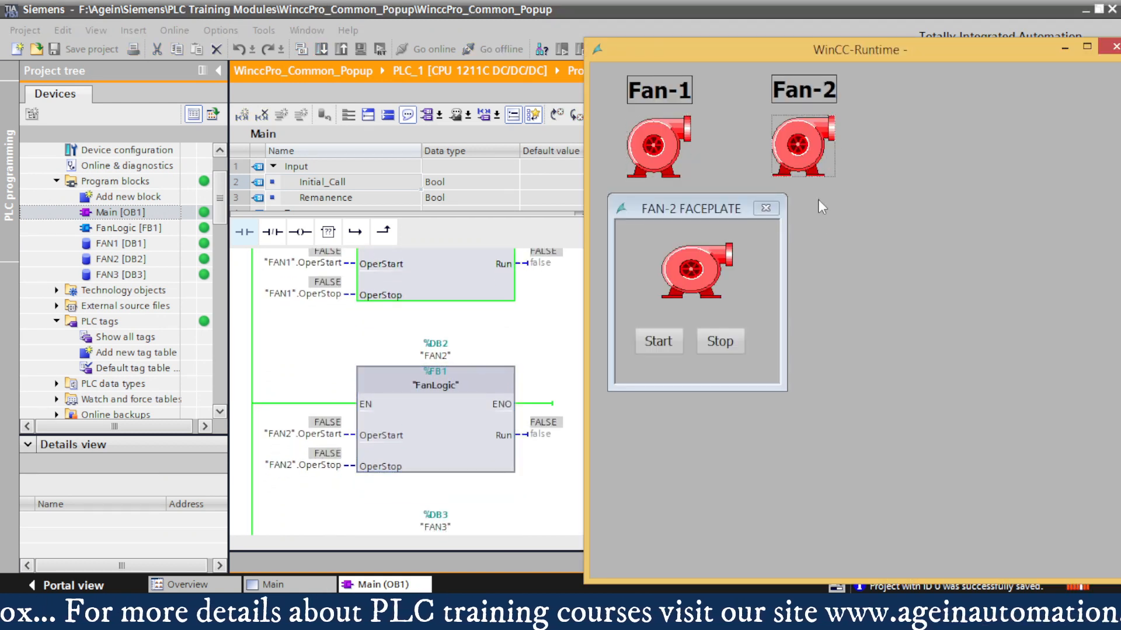
{"action": "left_click", "coordinate": [672, 347]}
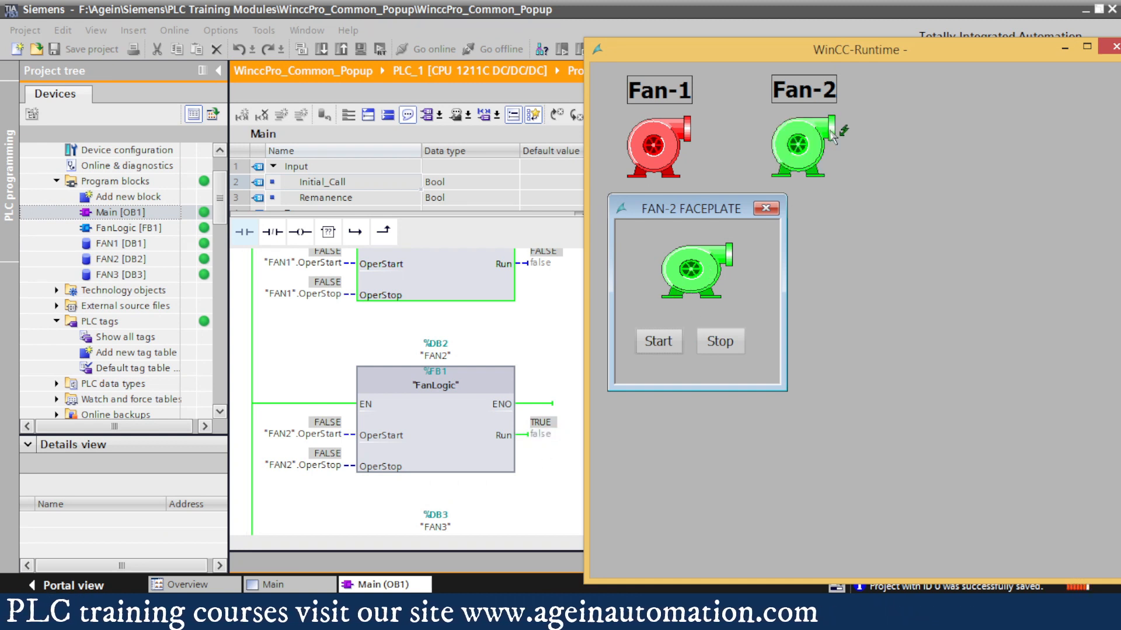
{"action": "left_click", "coordinate": [728, 350]}
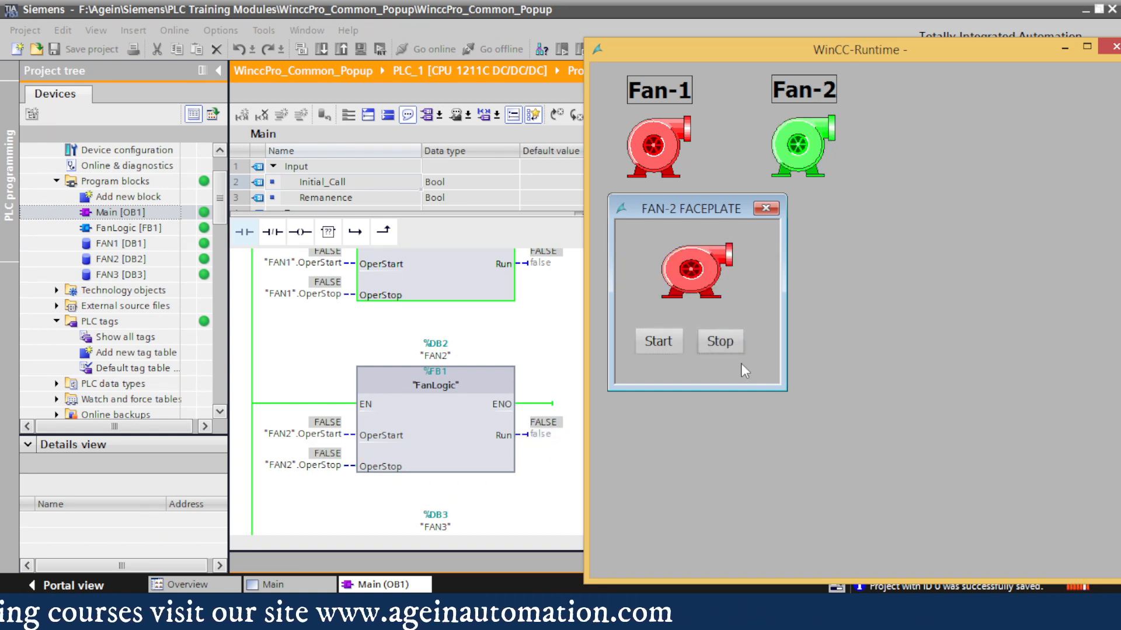
{"action": "left_click", "coordinate": [765, 209]}
{"action": "left_click", "coordinate": [1067, 48]}
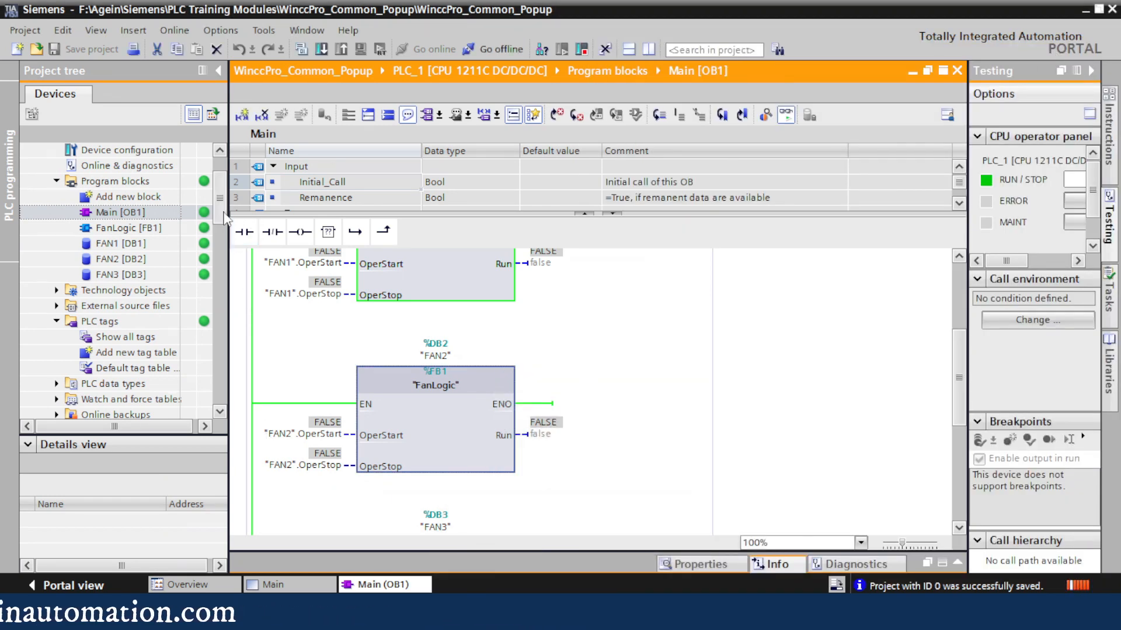
On the Main screen, copy the Fan-2 label and symbol to the right of the originals and change the copied label to Fan-3.
{"action": "left_click_drag", "start_coordinate": [225, 221], "coordinate": [227, 277]}
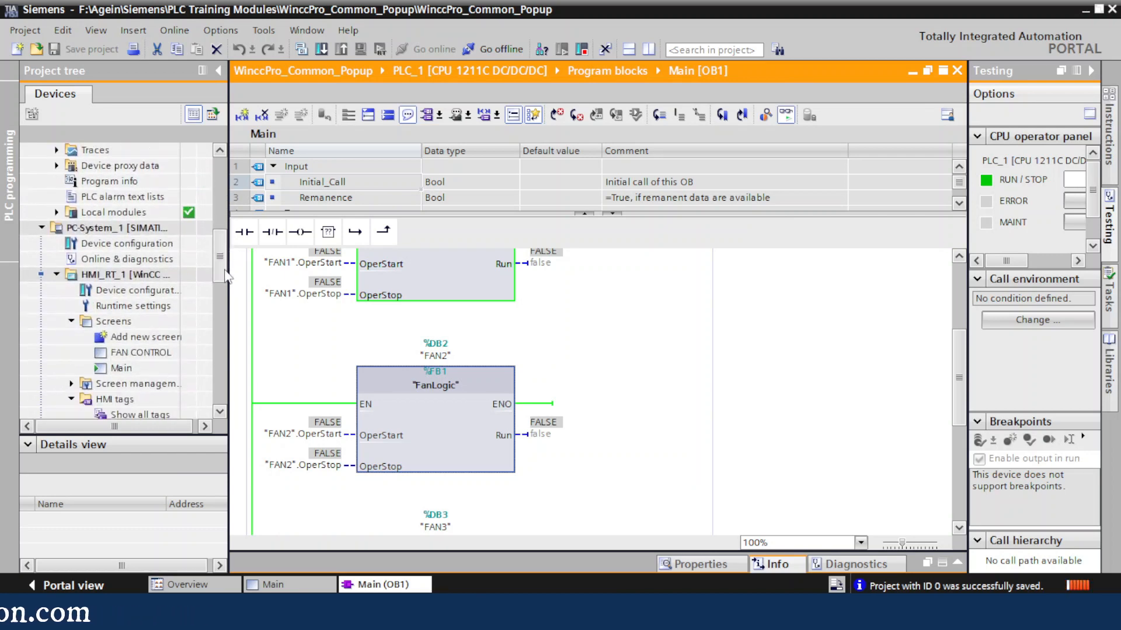
{"action": "double_click", "coordinate": [120, 369]}
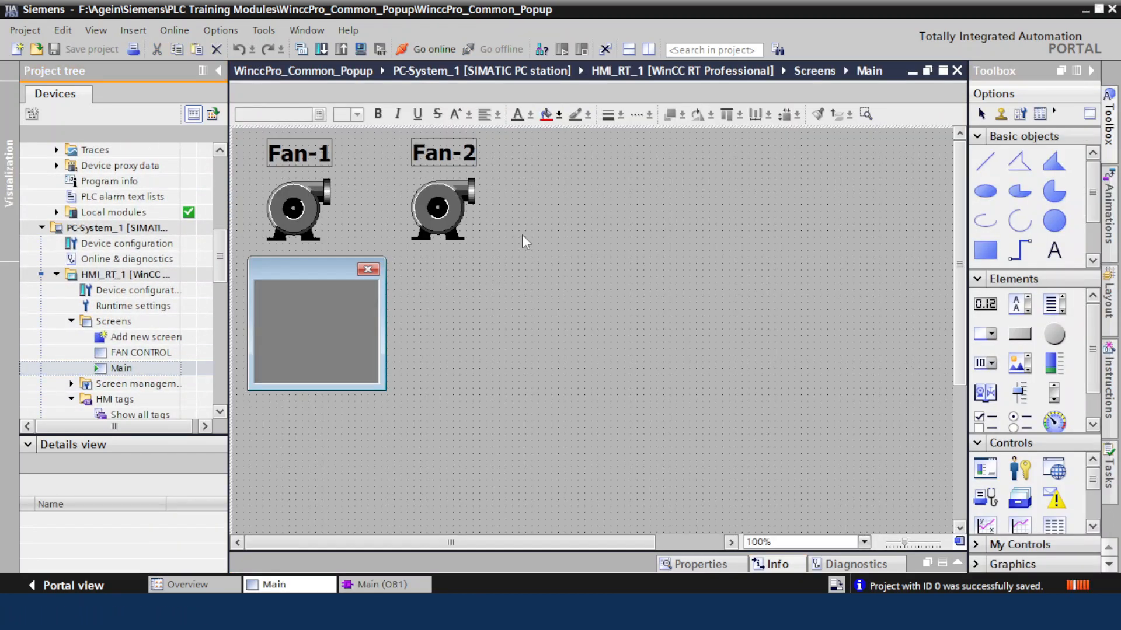
{"action": "left_click_drag", "start_coordinate": [390, 129], "coordinate": [390, 130]}
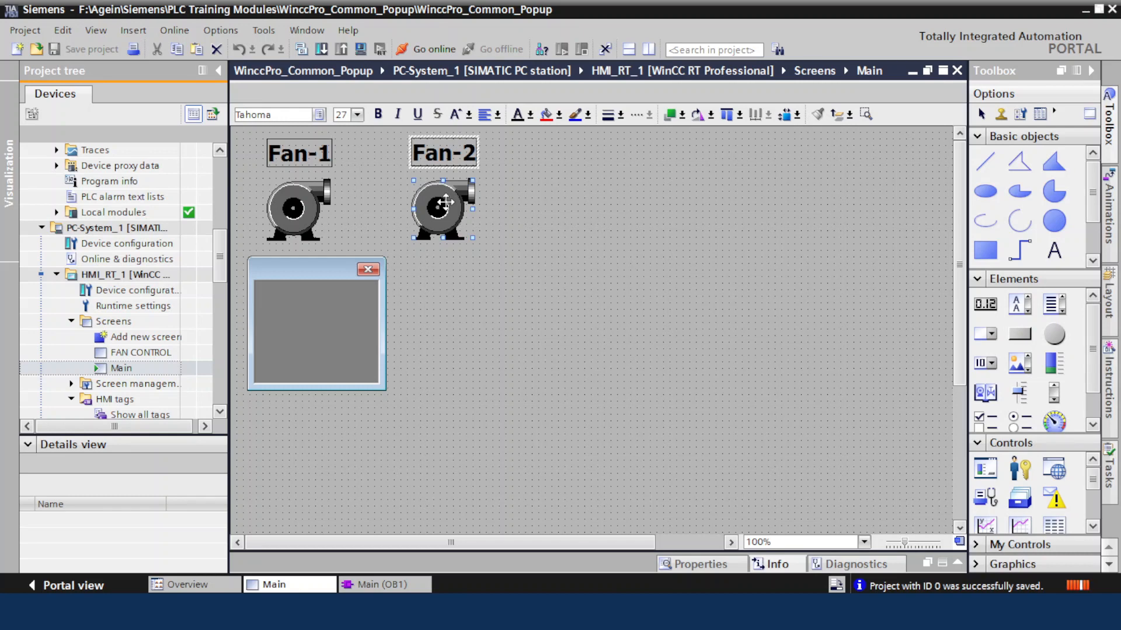
{"action": "left_click_drag", "start_coordinate": [446, 202], "coordinate": [444, 215]}
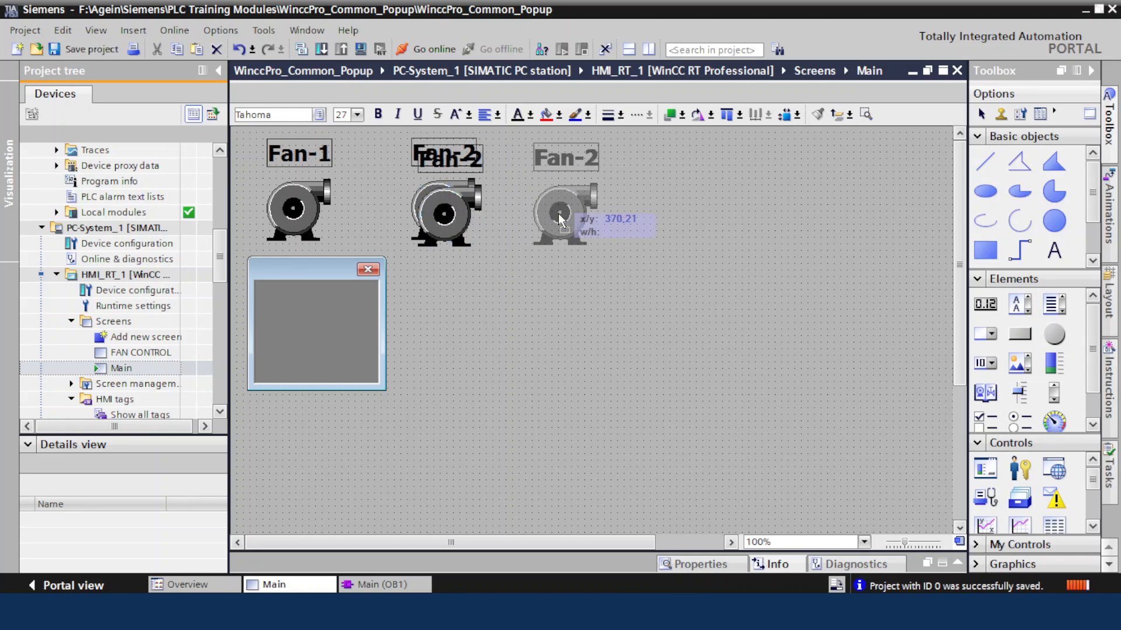
{"action": "left_click_drag", "start_coordinate": [559, 221], "coordinate": [548, 221]}
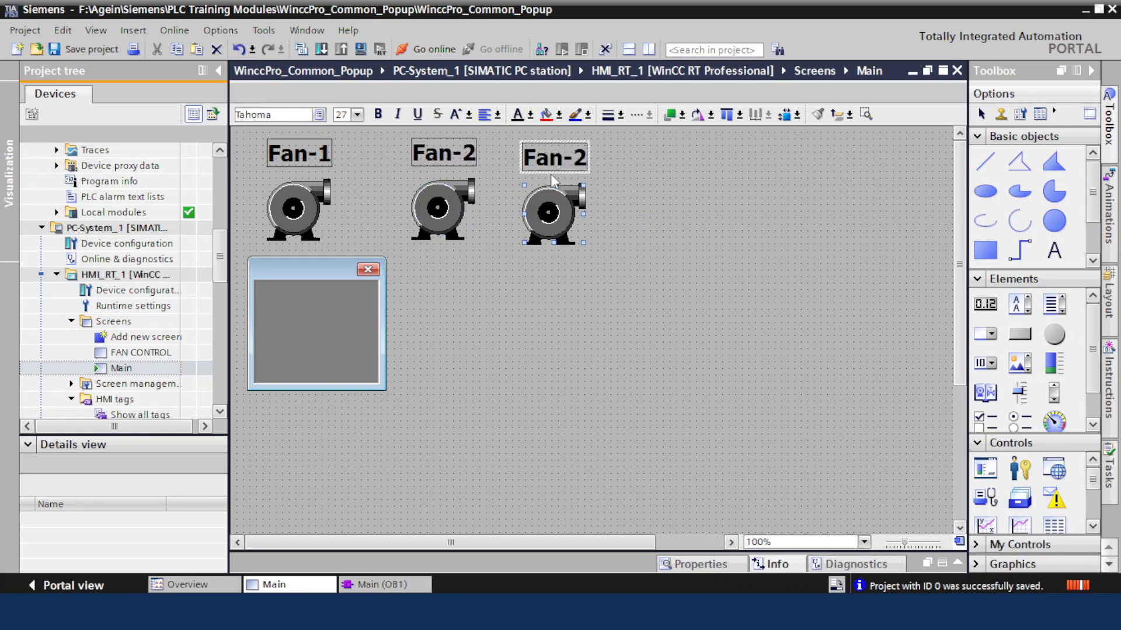
{"action": "left_click", "coordinate": [556, 153]}
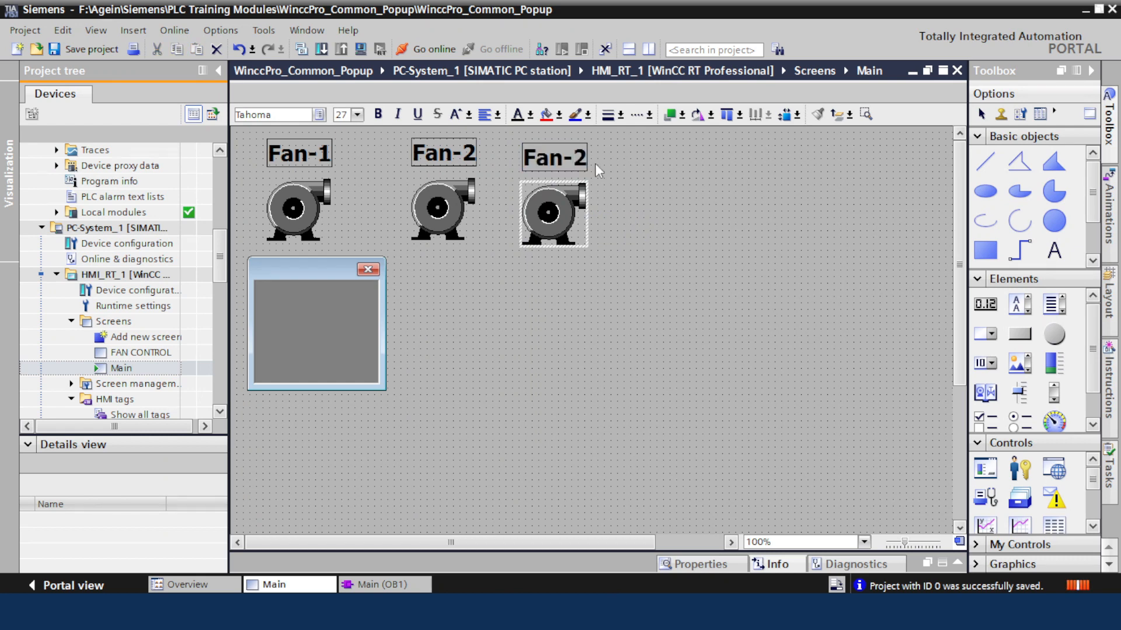
{"action": "type", "text": "3"}
Set the tag of the Fan-3 symbol's Appearance animation to FAN3_Run.
{"action": "left_click", "coordinate": [551, 217]}
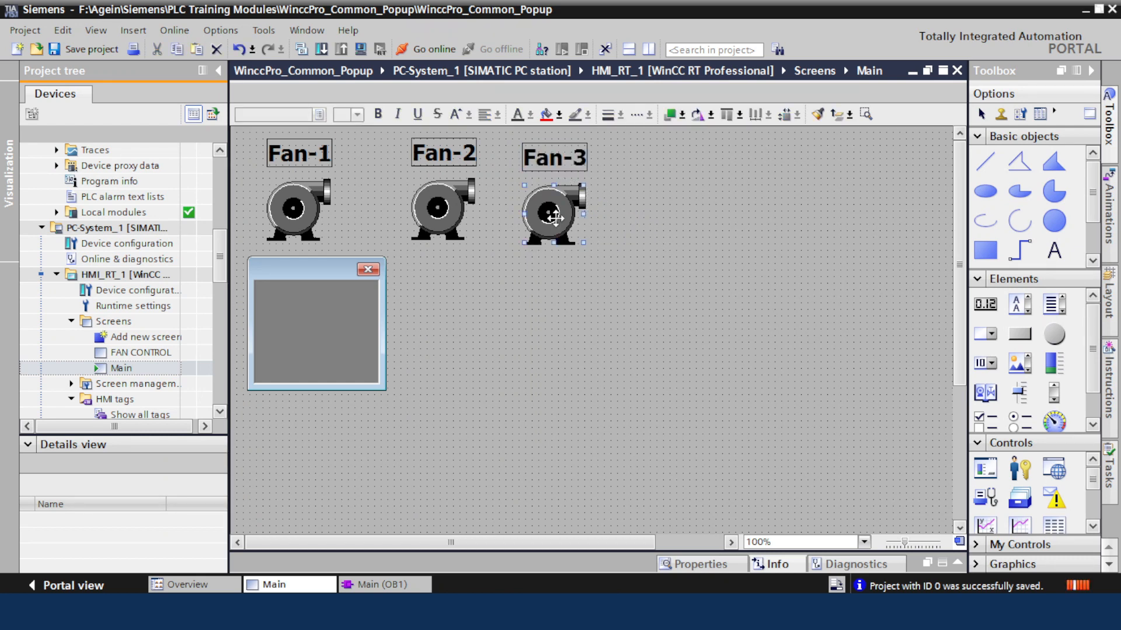
{"action": "right_click", "coordinate": [555, 222]}
{"action": "left_click", "coordinate": [594, 494]}
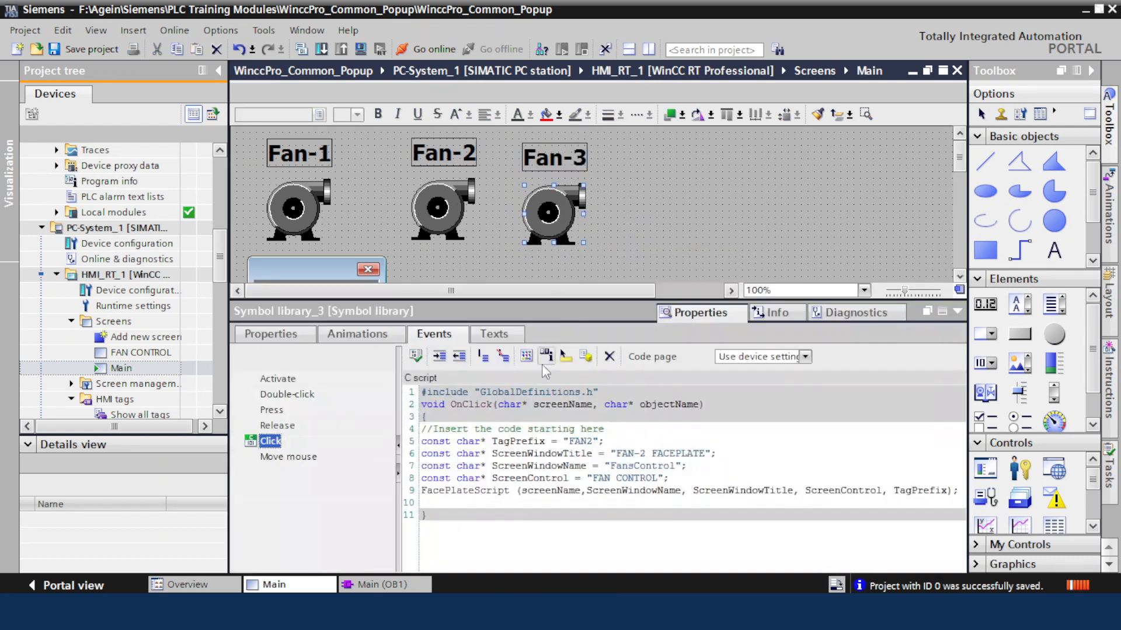
{"action": "left_click", "coordinate": [358, 333]}
{"action": "left_click", "coordinate": [461, 518]}
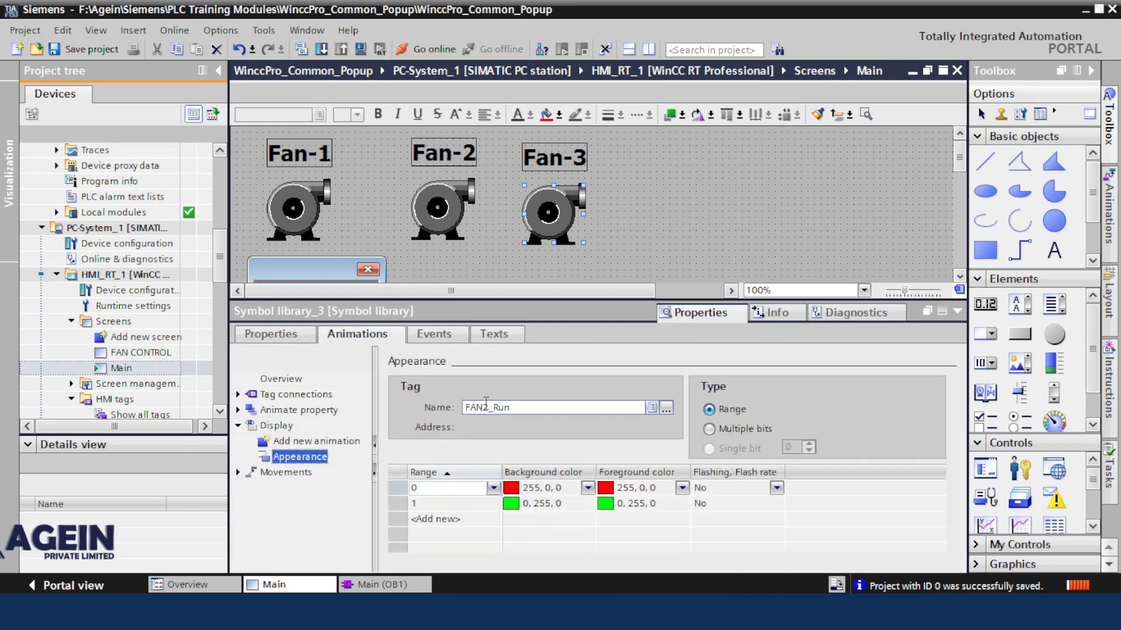
{"action": "key", "text": "Delete"}
{"action": "type", "text": "3"}
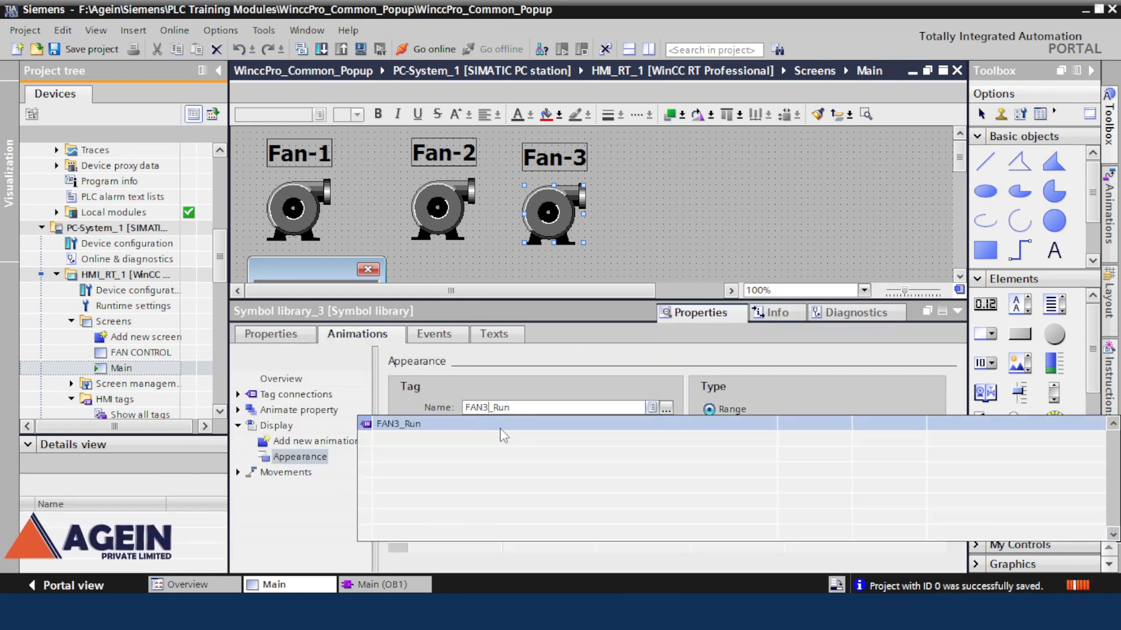
{"action": "left_click", "coordinate": [439, 430]}
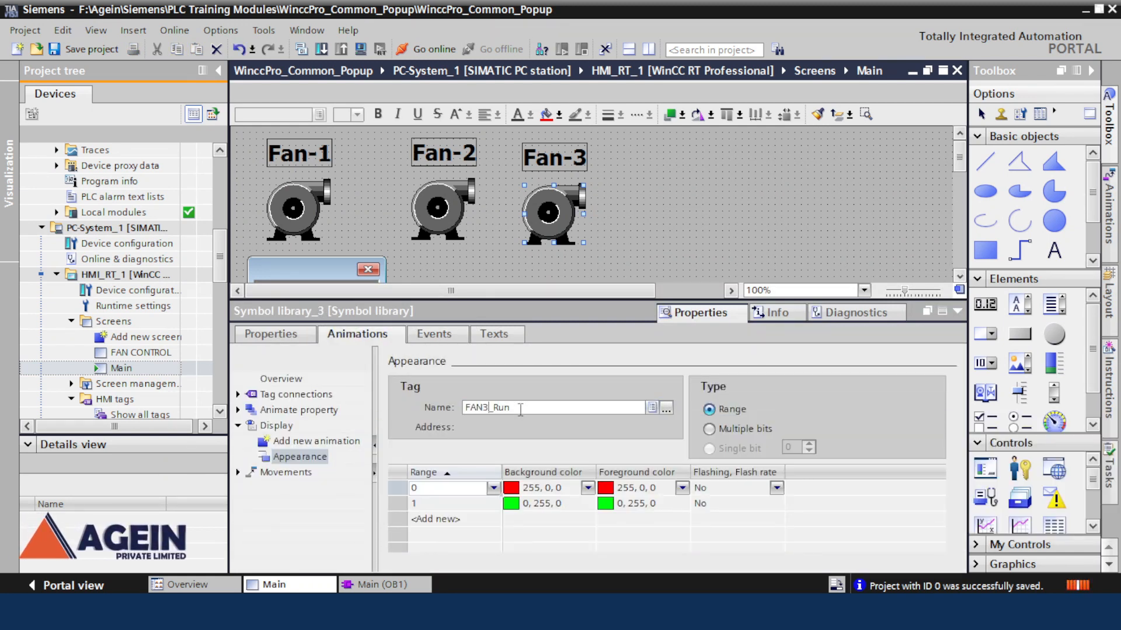
In the Fan-3 symbol's Click script, set TagPrefix to "FAN3" and ScreenWindowTitle to "FAN-3 FACEPLATE".
{"action": "left_click", "coordinate": [548, 213]}
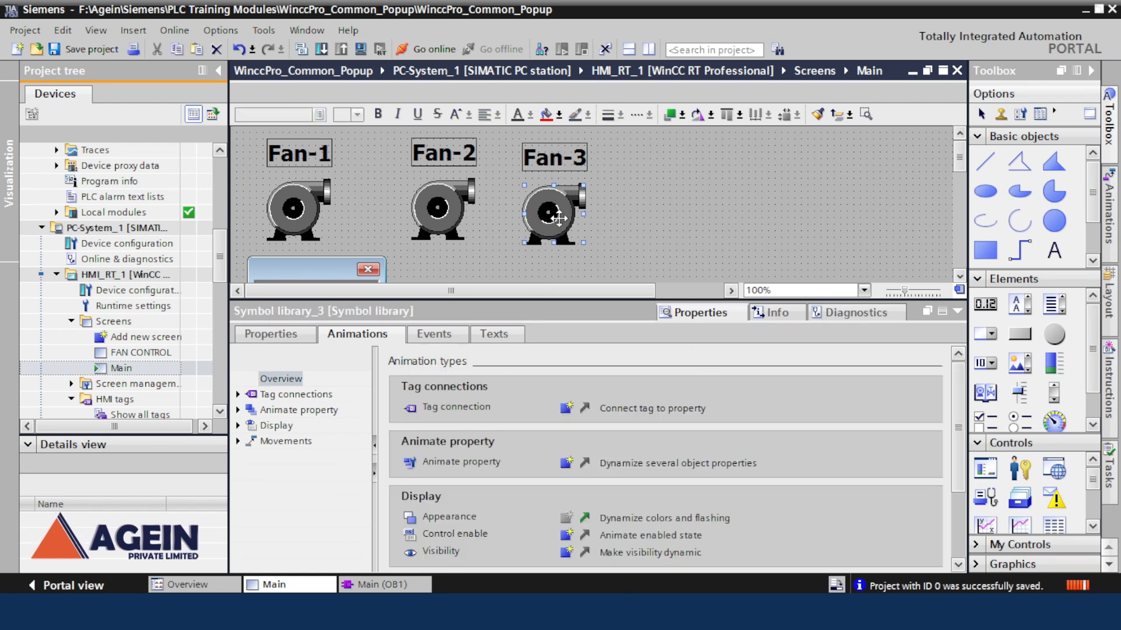
{"action": "left_click", "coordinate": [443, 336]}
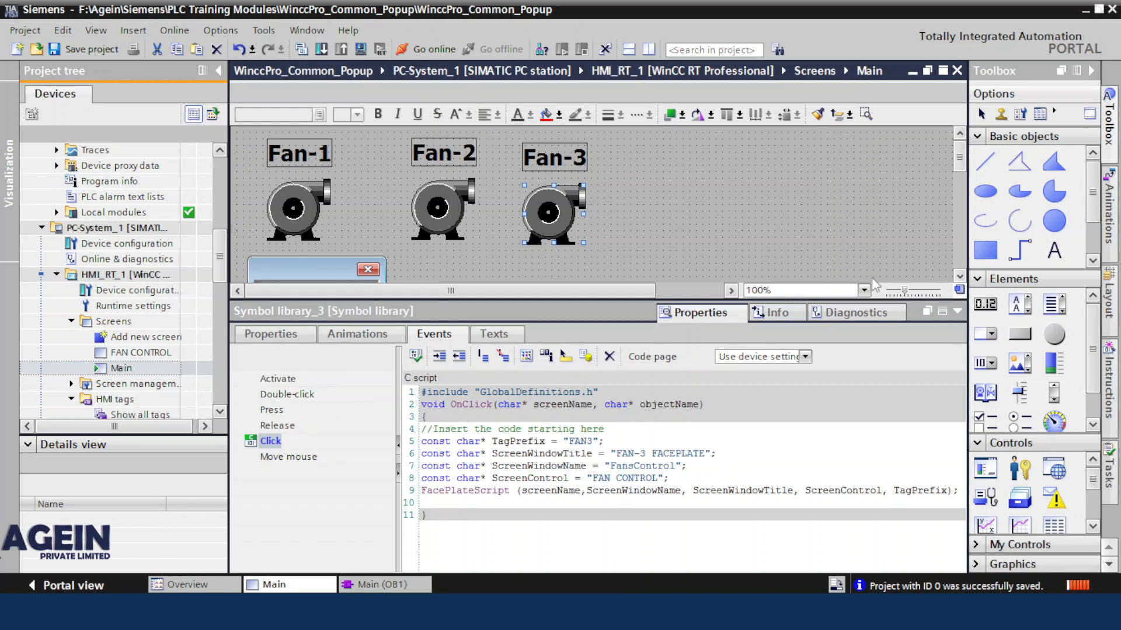
{"action": "left_click", "coordinate": [958, 313]}
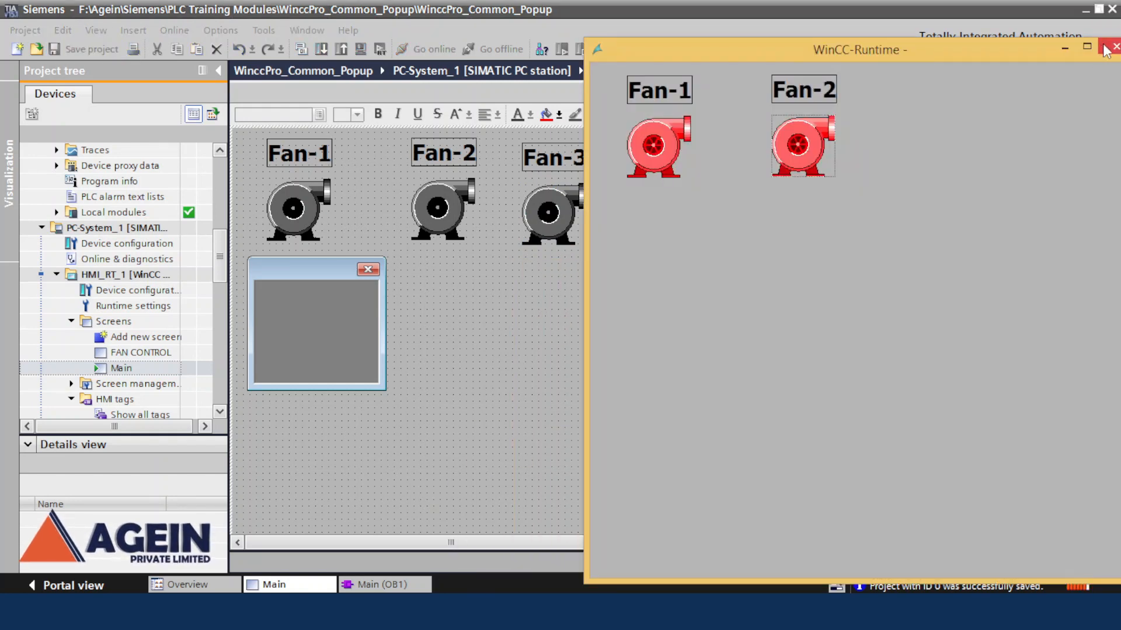
Close the open WinCC-Runtime window and restart the graphics runtime with the Fan-3 changes.
{"action": "left_click", "coordinate": [1114, 47]}
{"action": "left_click", "coordinate": [957, 610]}
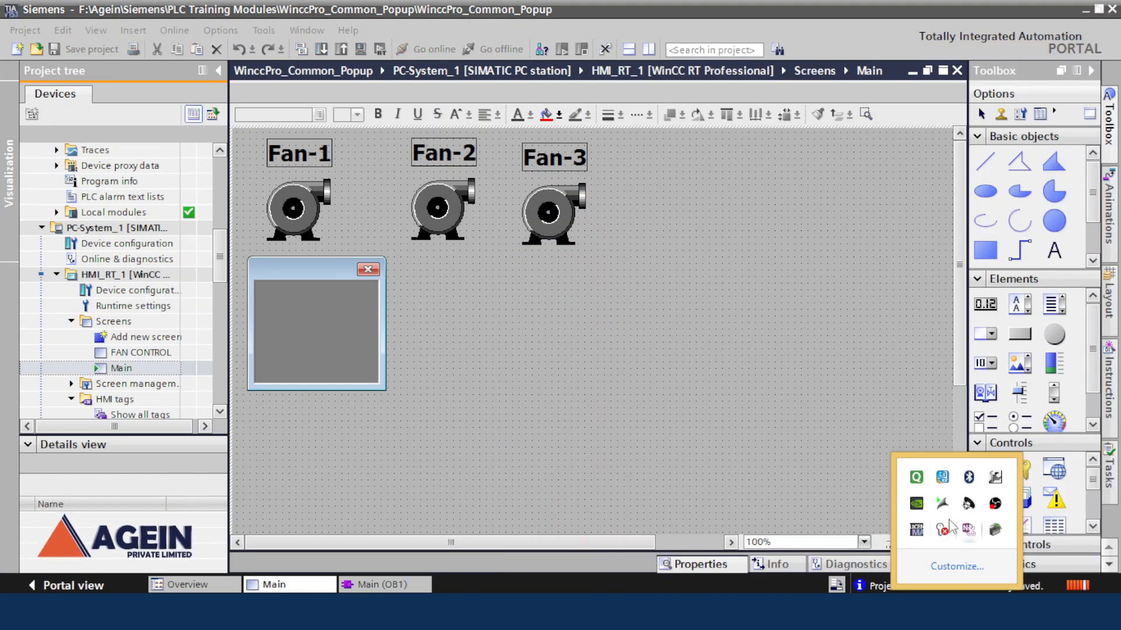
{"action": "right_click", "coordinate": [942, 505]}
{"action": "left_click", "coordinate": [947, 533]}
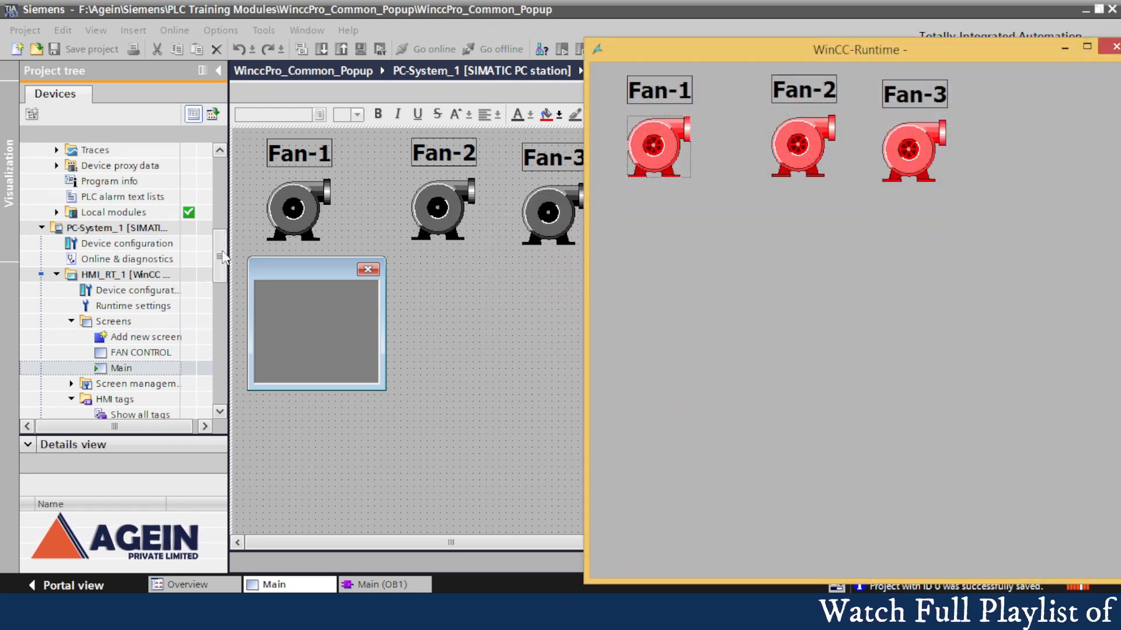
Return to Main [OB1] with online monitoring and bring the FAN3 [DB3] FanLogic call into view.
{"action": "left_click_drag", "start_coordinate": [221, 252], "coordinate": [226, 175]}
{"action": "double_click", "coordinate": [120, 274]}
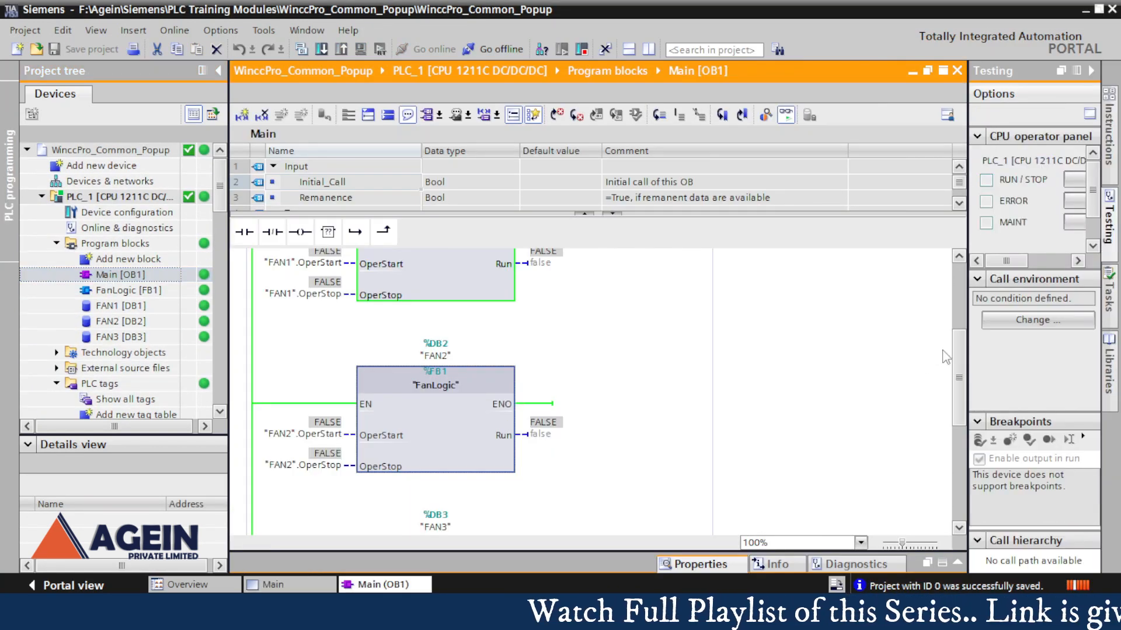
{"action": "left_click_drag", "start_coordinate": [959, 352], "coordinate": [959, 415]}
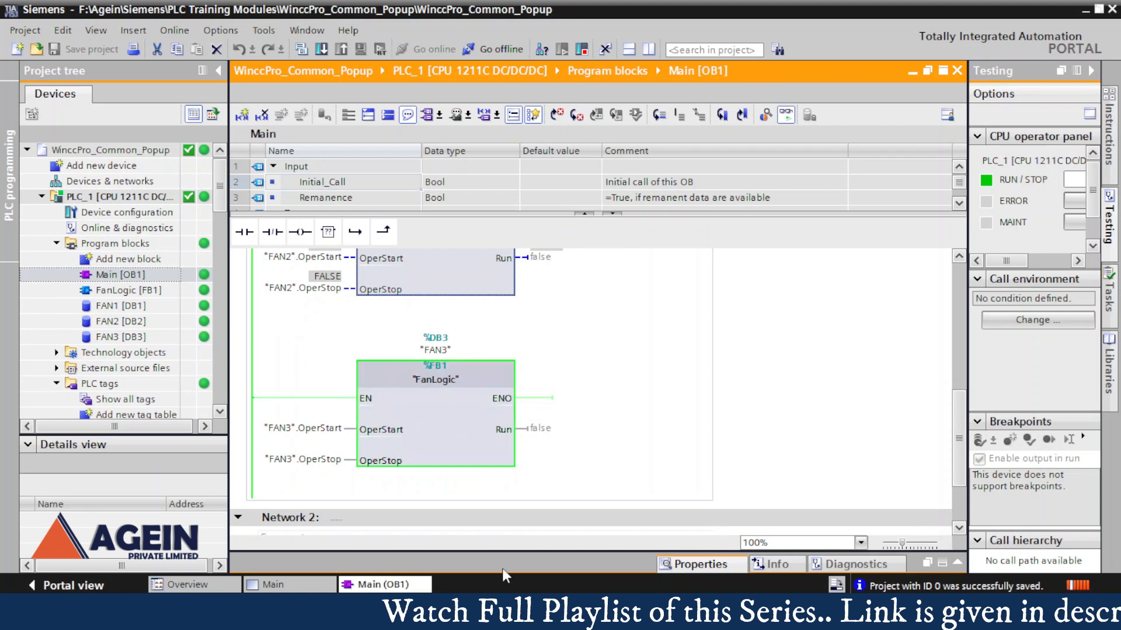
Test Fan-3 in the WinCC runtime by starting and stopping it from its popup, and close the popup.
{"action": "left_click", "coordinate": [494, 616]}
{"action": "left_click", "coordinate": [911, 155]}
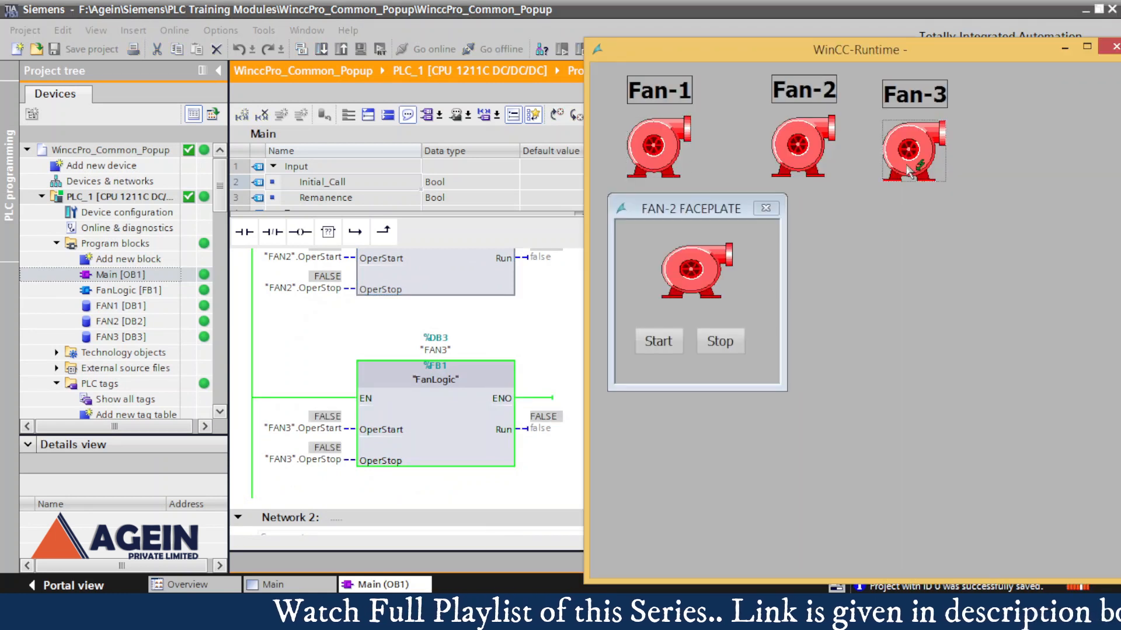
{"action": "left_click", "coordinate": [666, 342]}
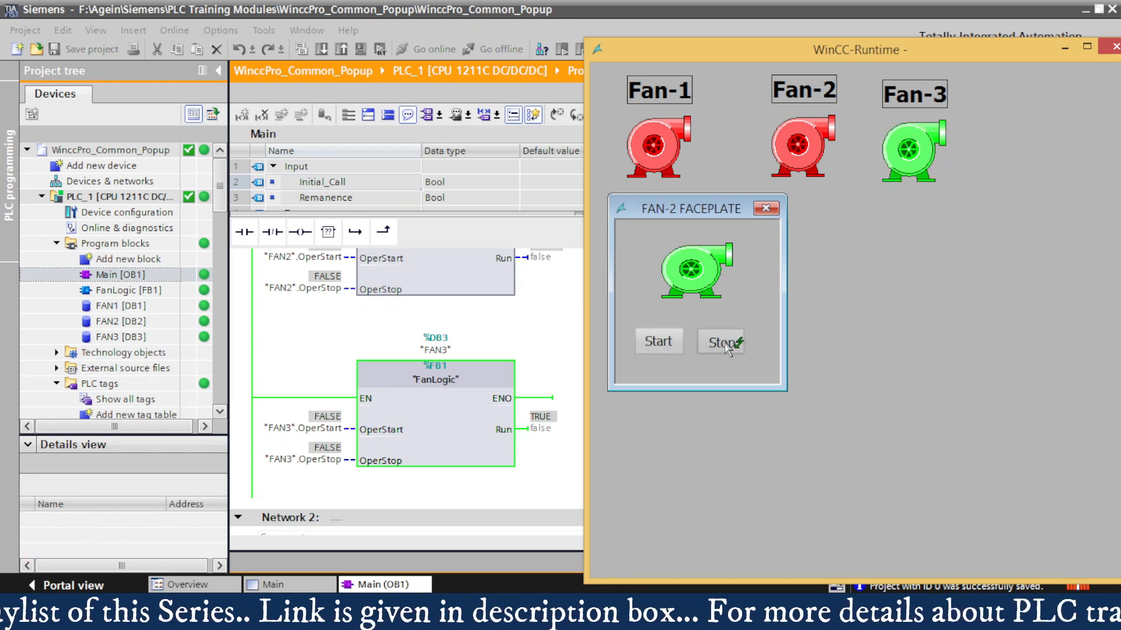
{"action": "left_click", "coordinate": [777, 212]}
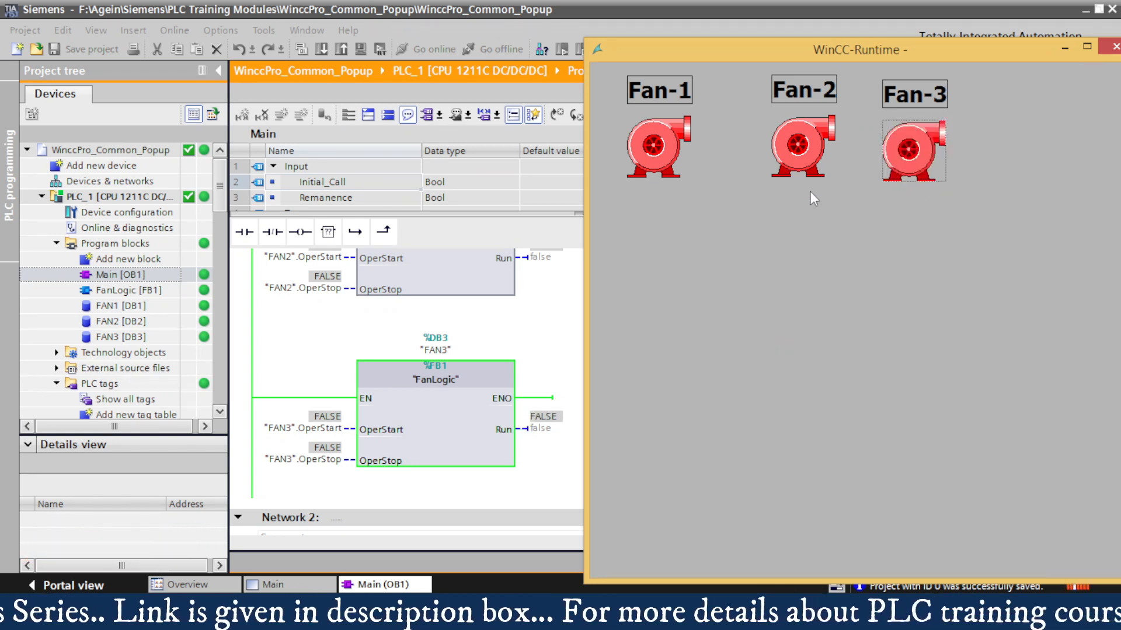